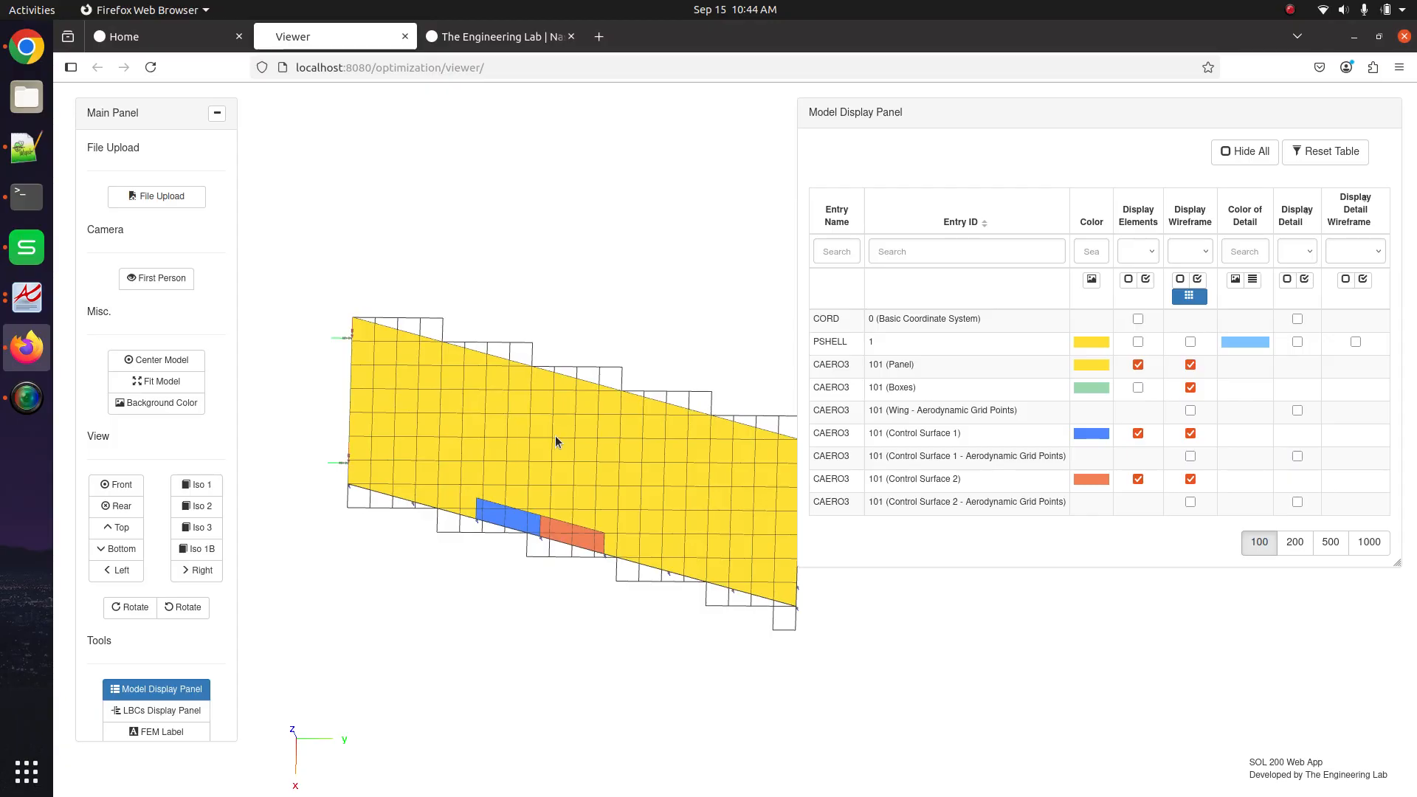
Look at The Engineering Lab website's home page, and return to the wing model viewer
click(525, 37)
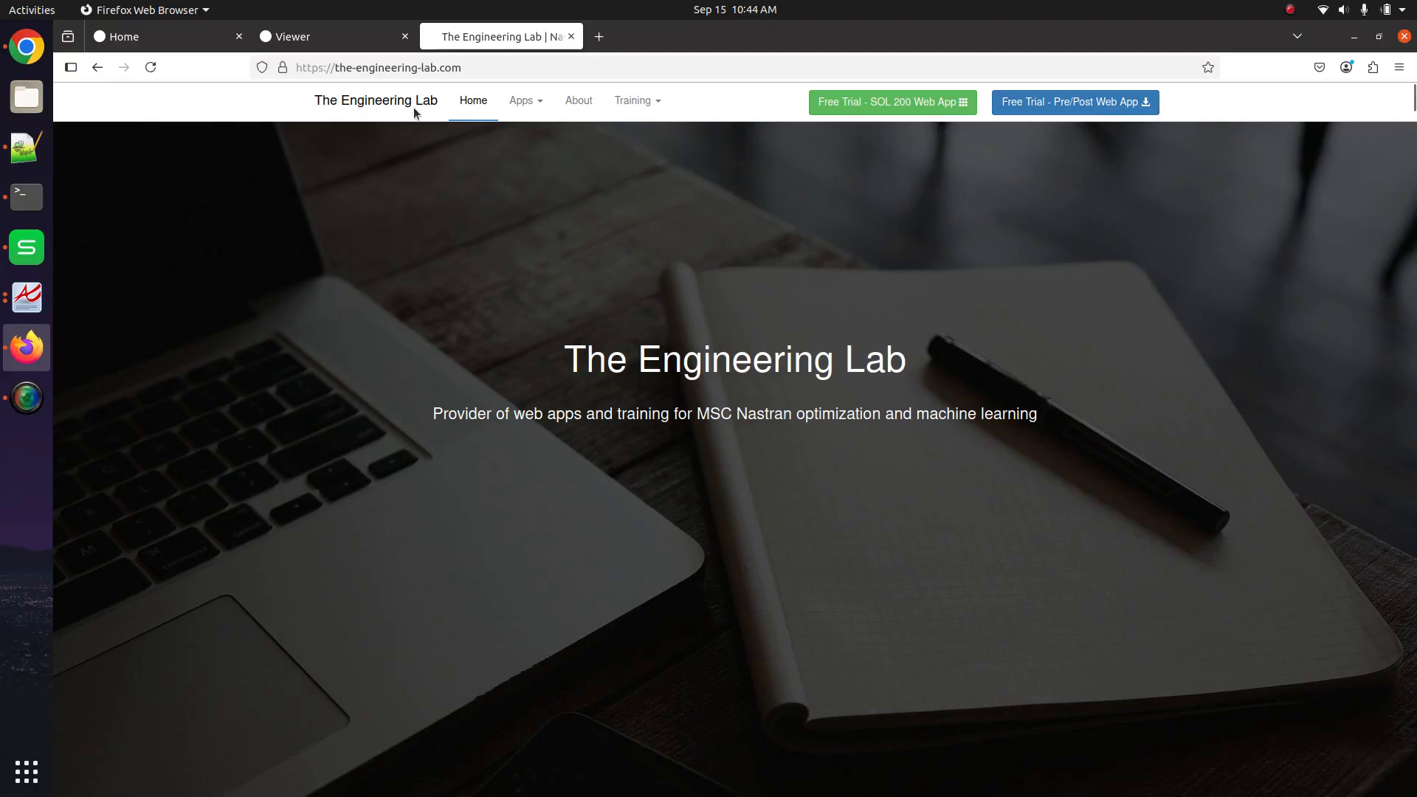
click(351, 35)
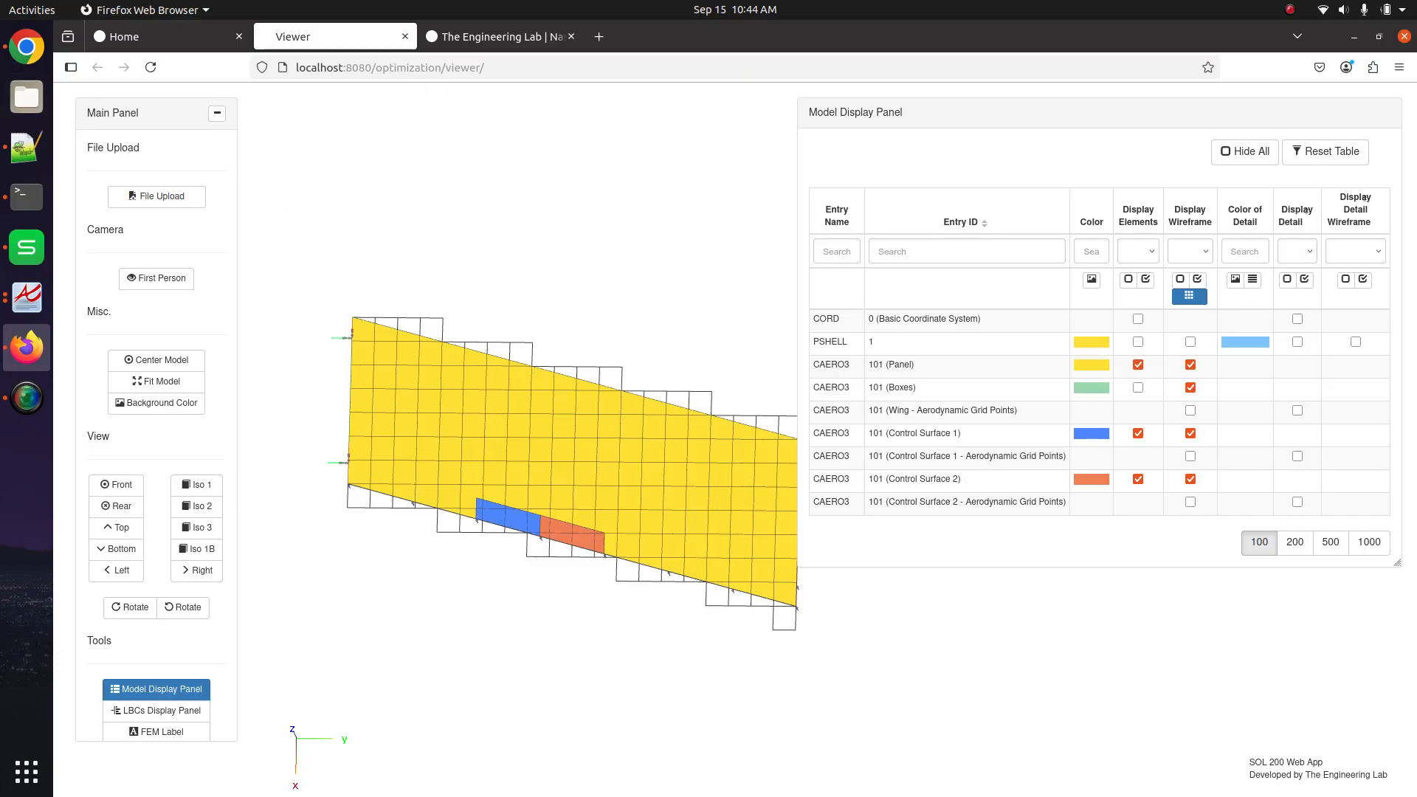
Switch to the Atril document viewer and show the first page of the Aeroelastic Analysis User's Guide, aero.pdf
click(27, 297)
click(27, 297)
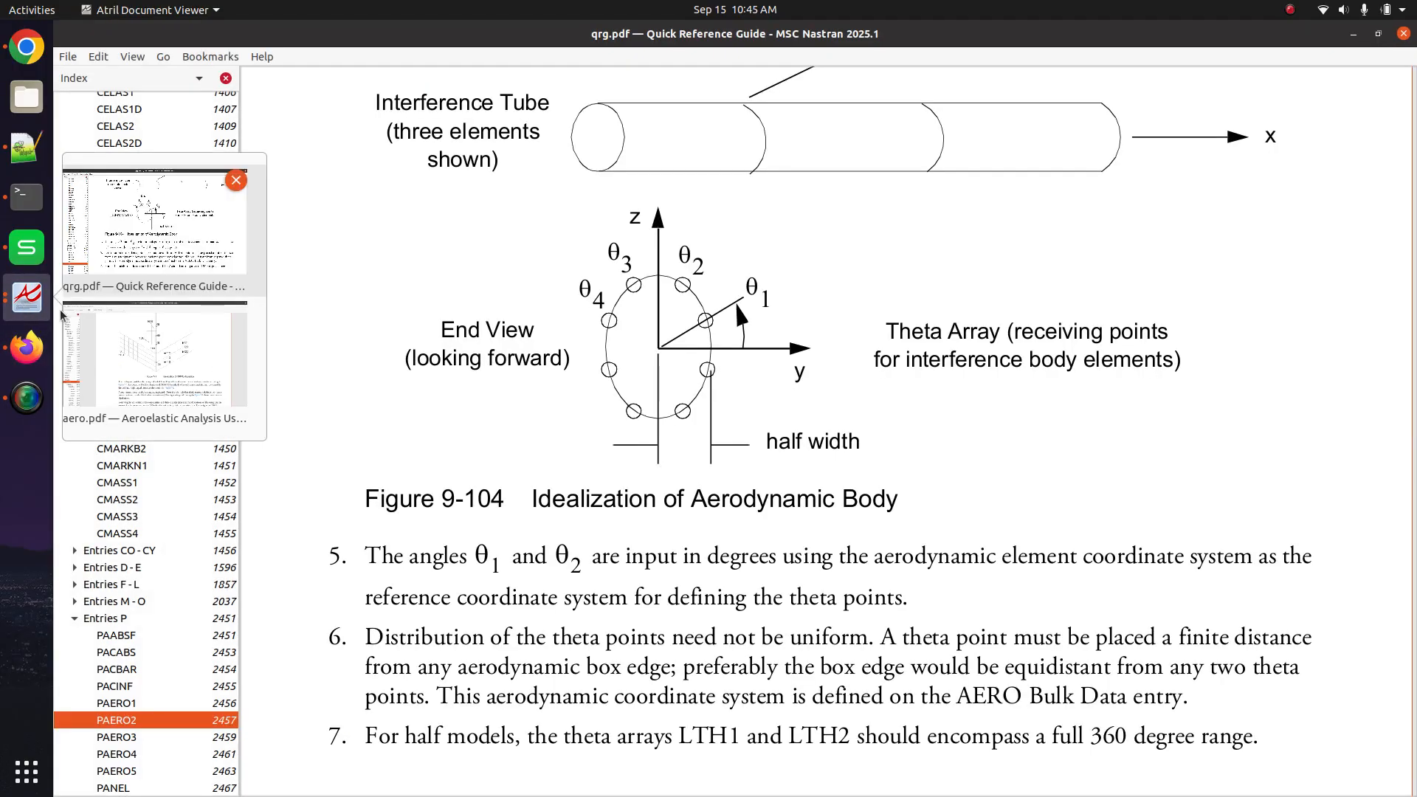
click(155, 369)
click(148, 140)
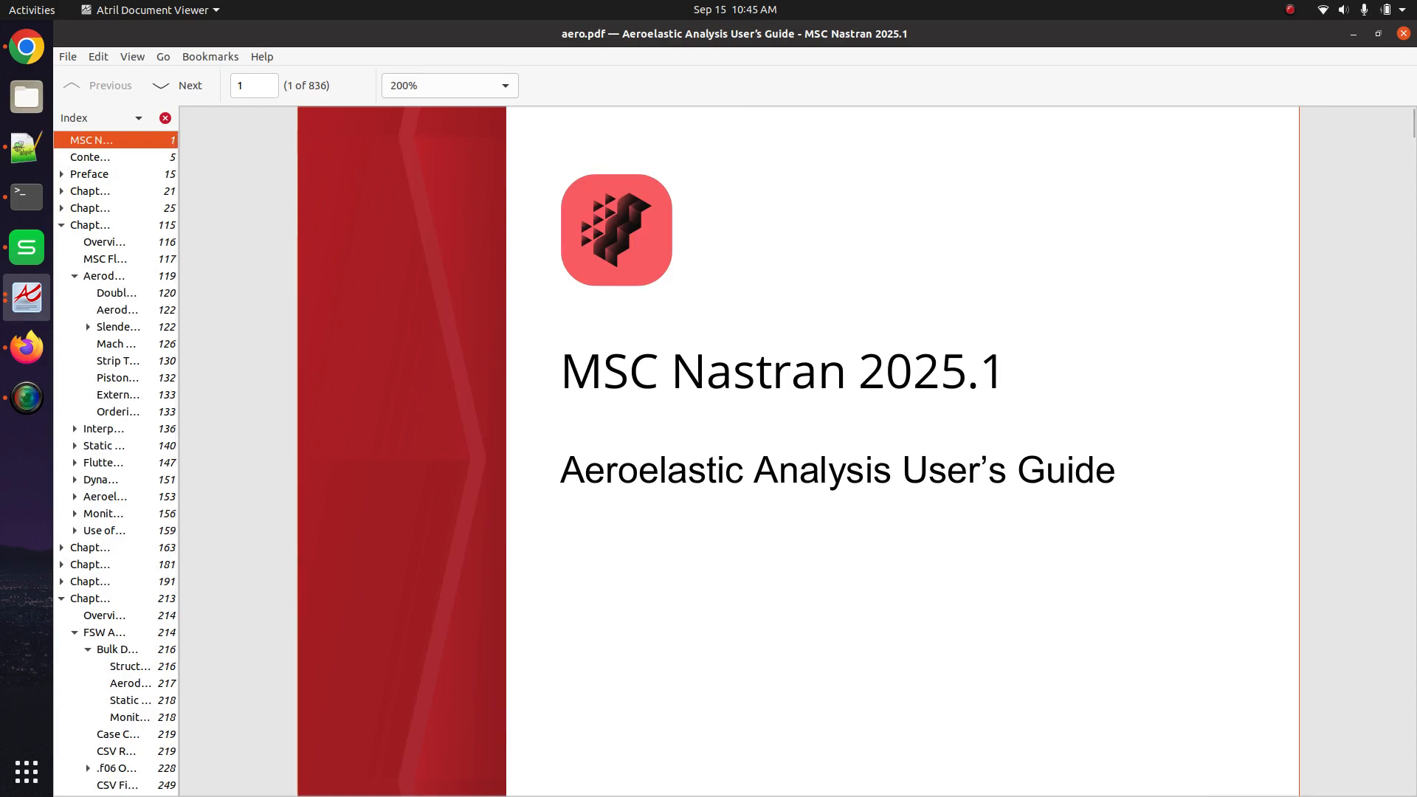
click(27, 97)
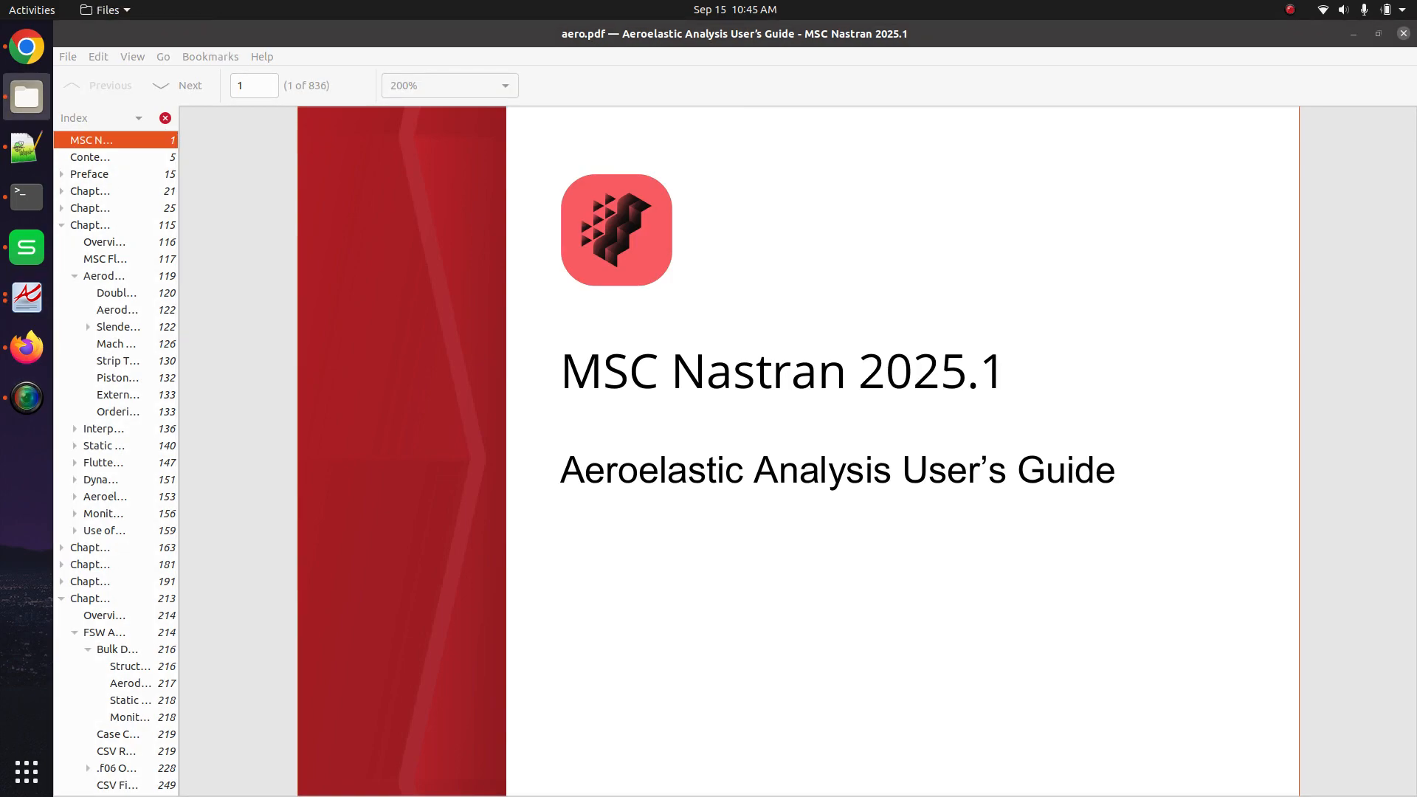
click(887, 325)
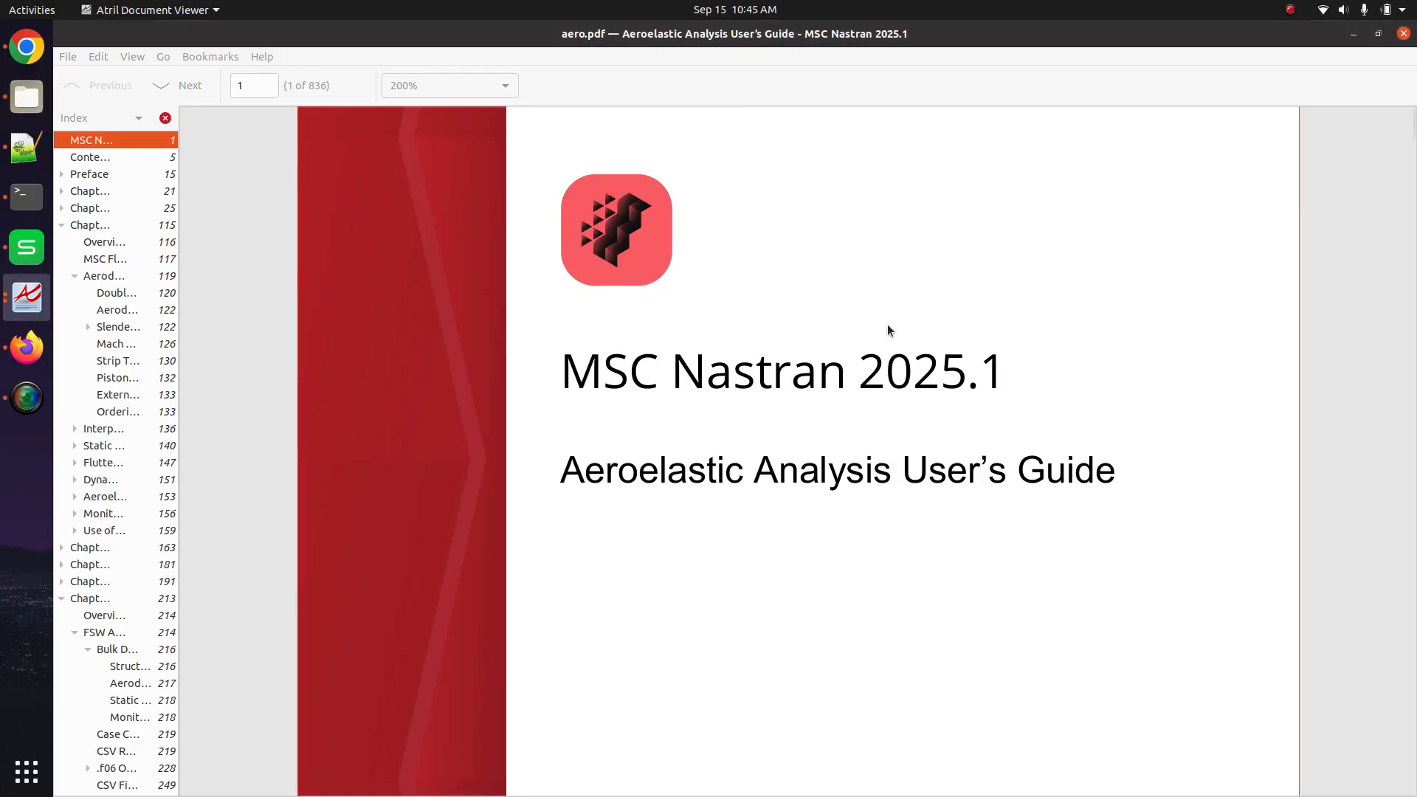
Search the guide for "ha145f" and read the low supersonic flutter example using Mach Box aerodynamics
key(ctrl+f)
text(ha145f)
scroll(490, 595, up, 1)
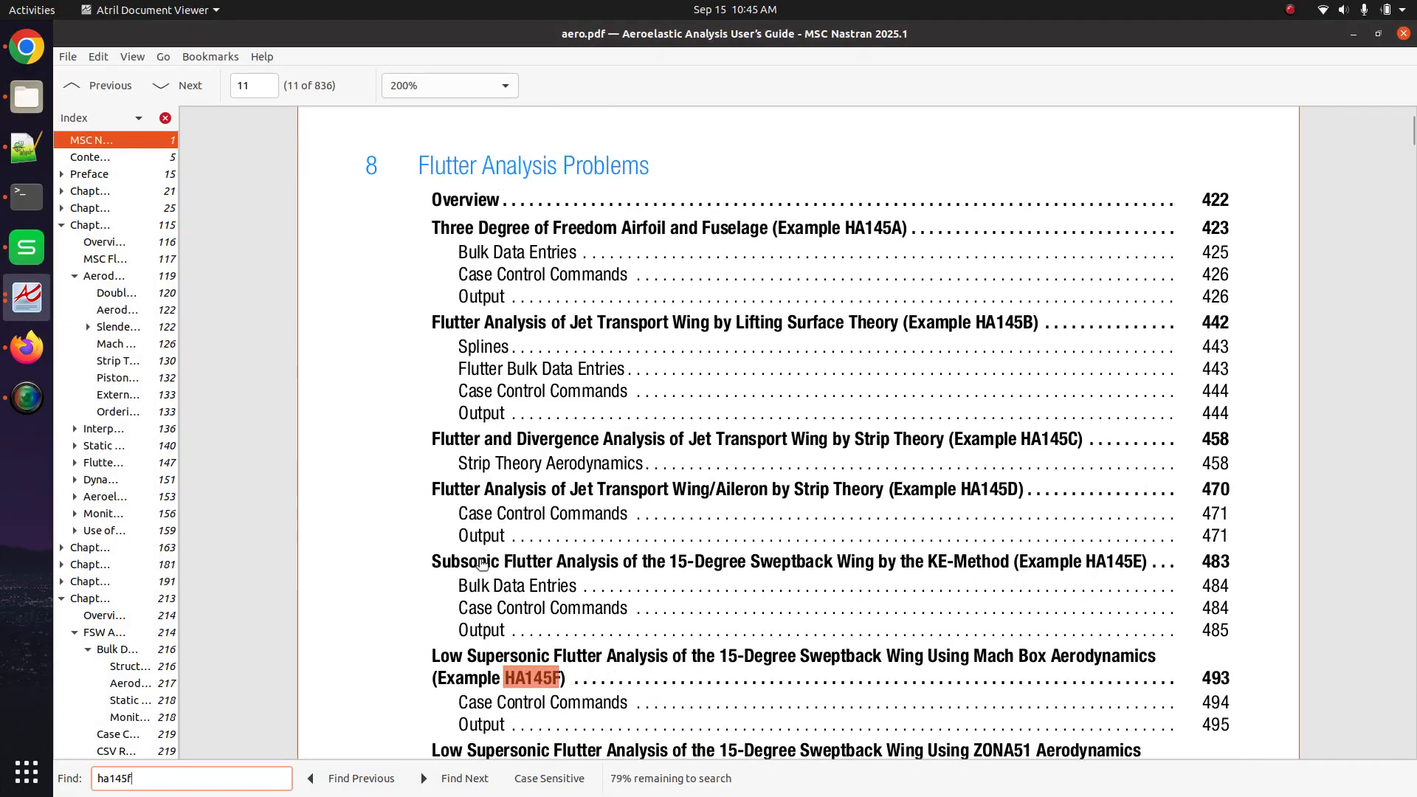
scroll(481, 565, down, 3)
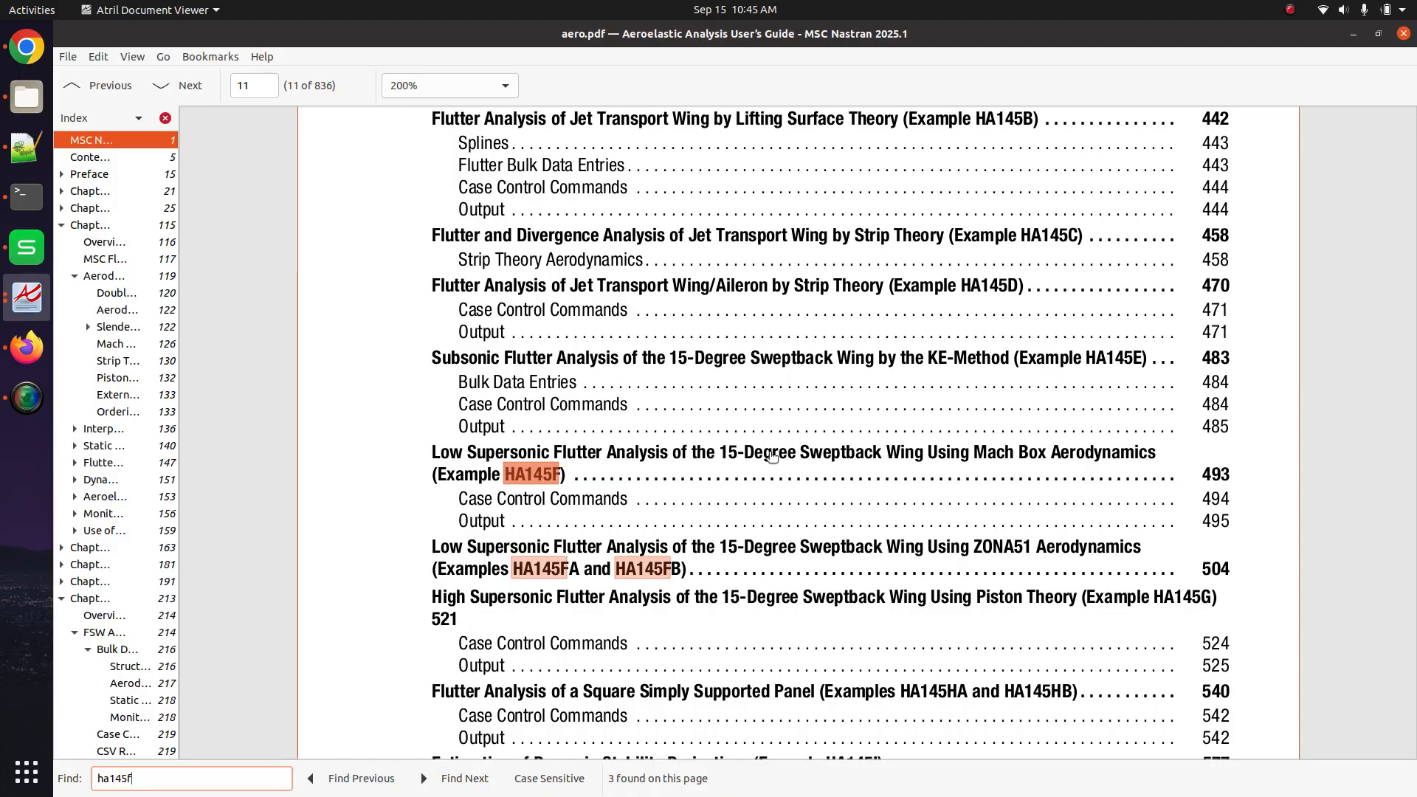
click(772, 455)
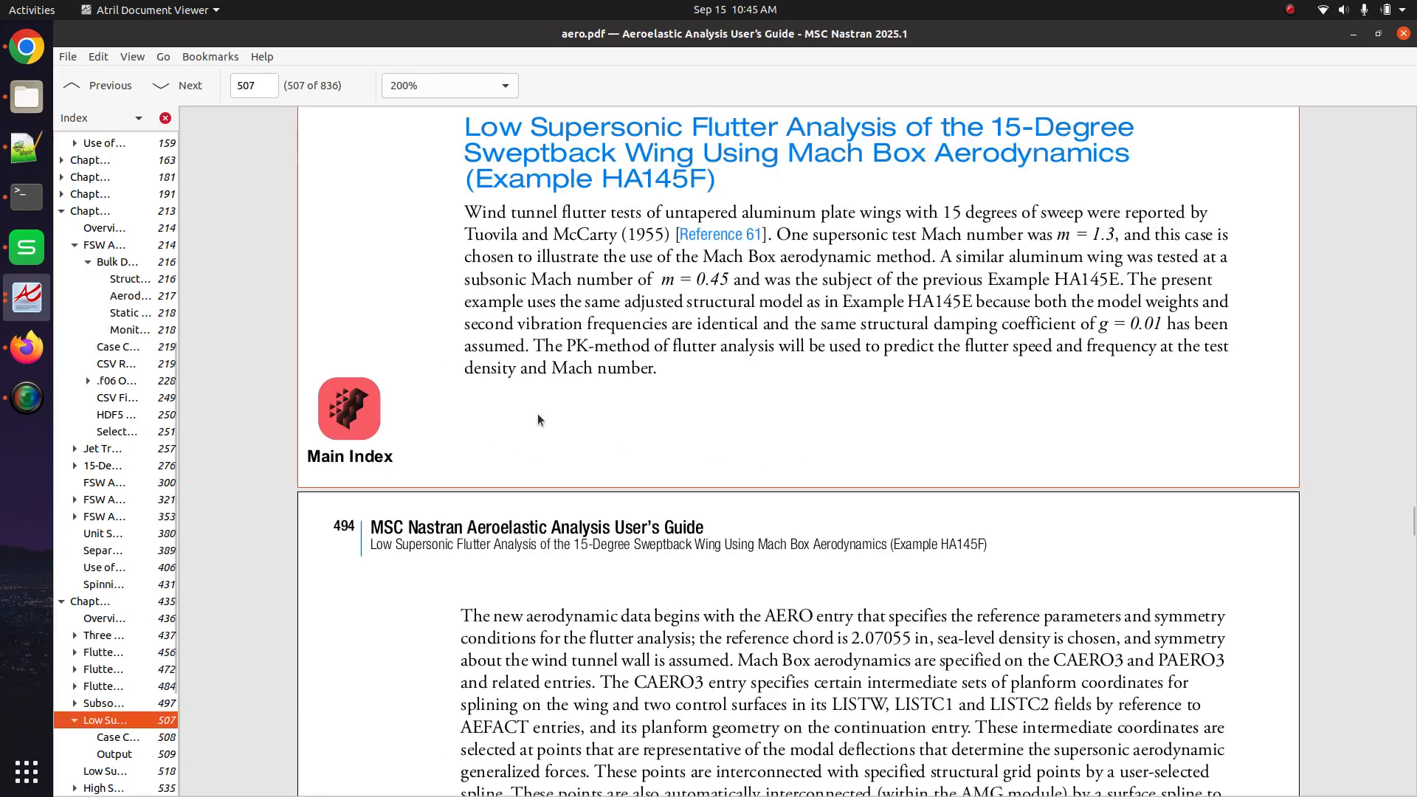
scroll(537, 413, down, 10)
scroll(538, 414, down, 4)
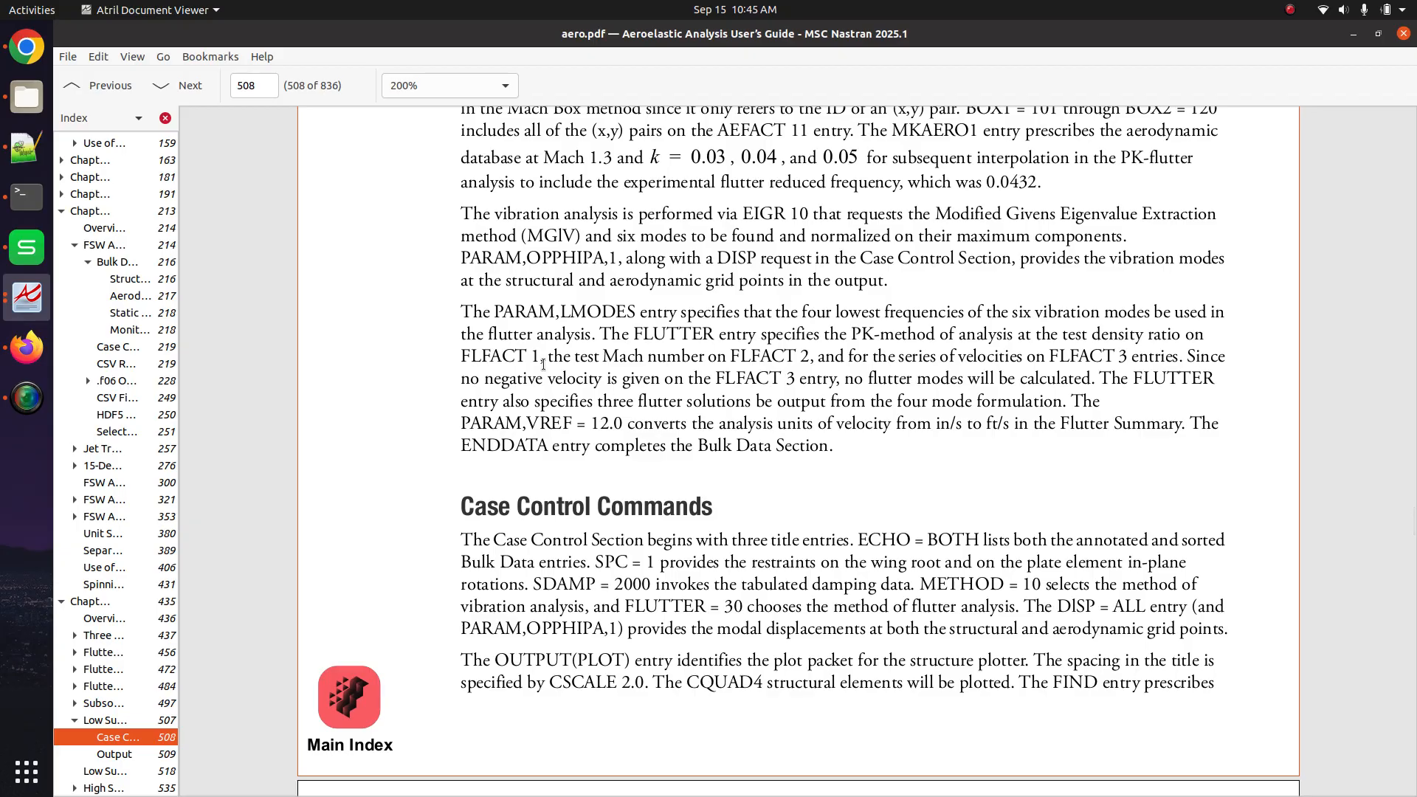
Switch back to Firefox and open the Viewer web app from the SOL 200 Web App home page
click(27, 347)
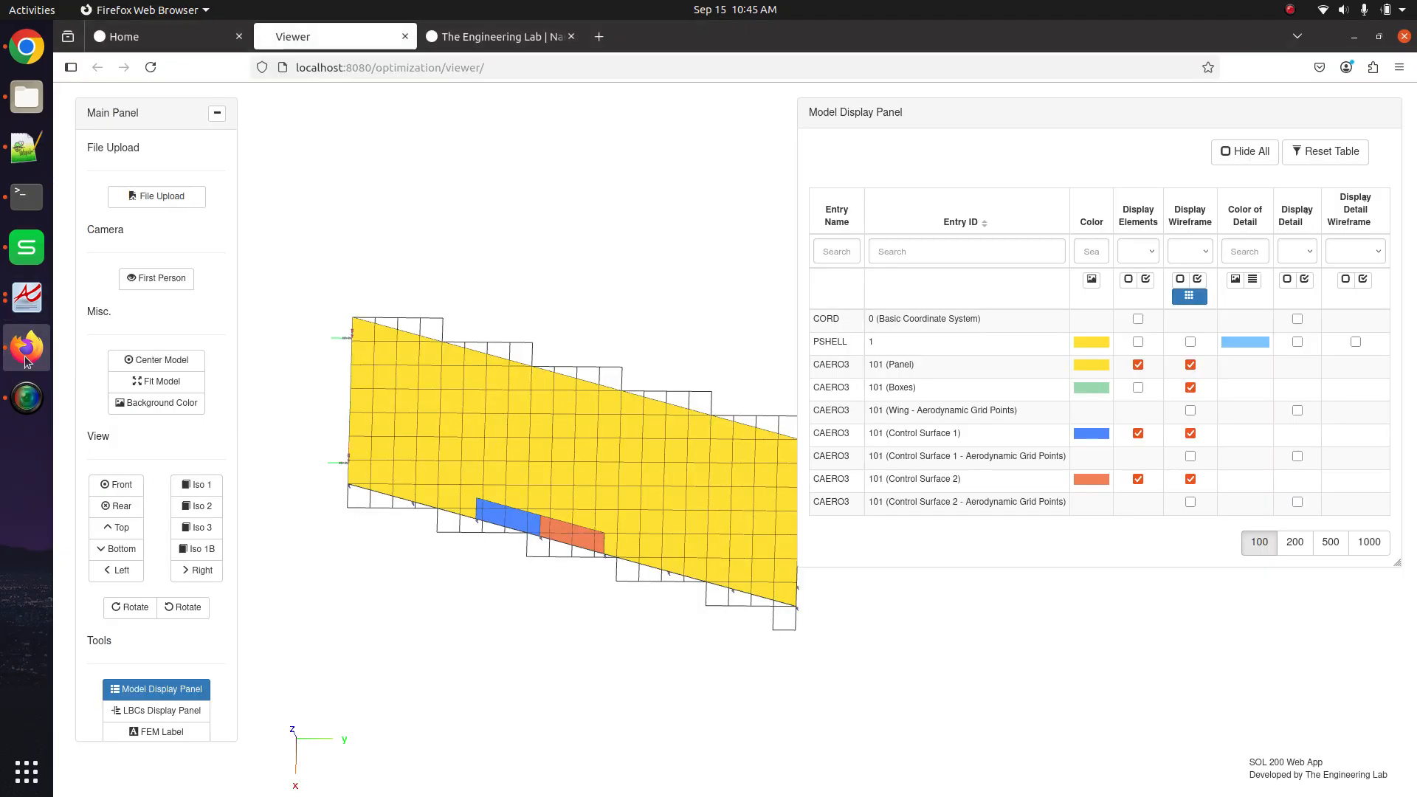
drag(451, 436, 551, 454)
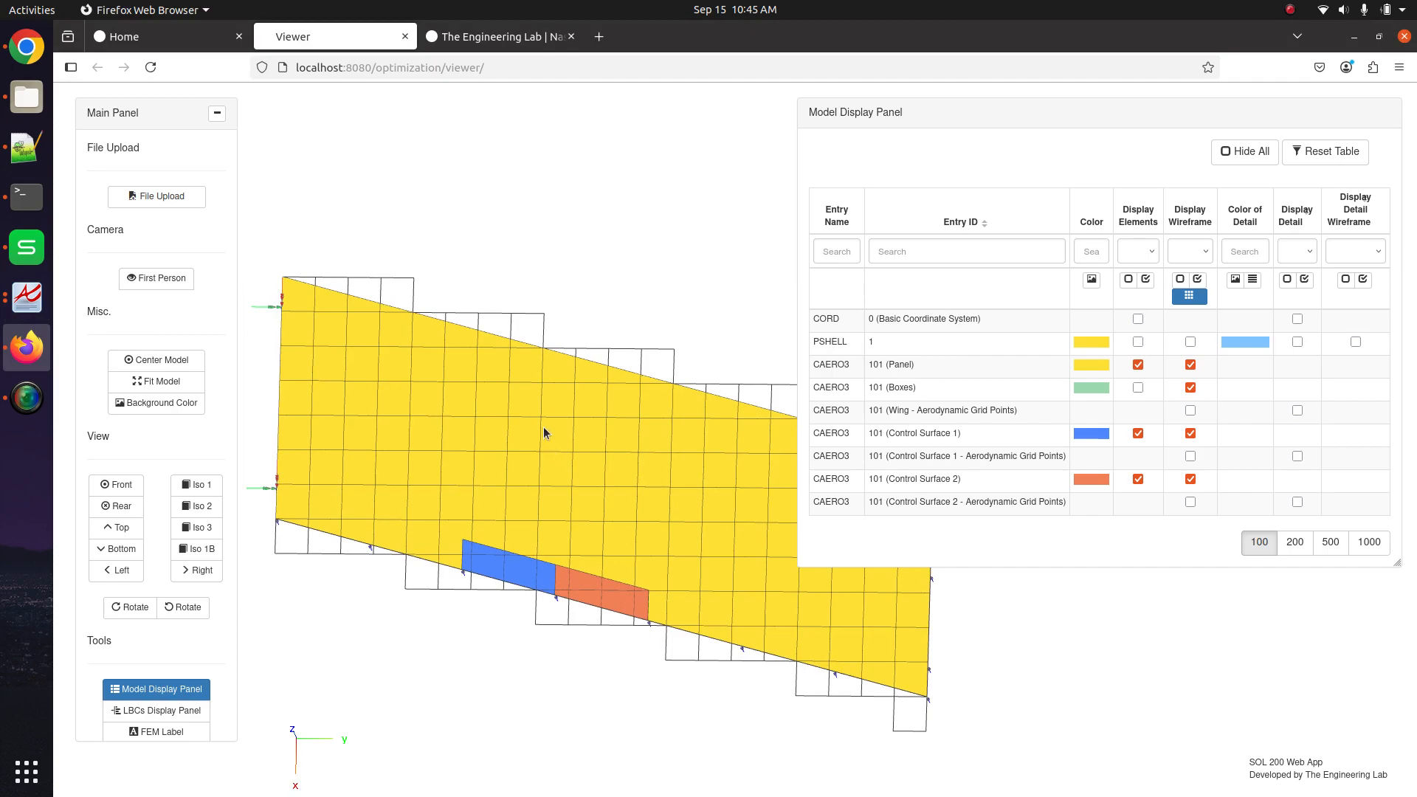
click(186, 37)
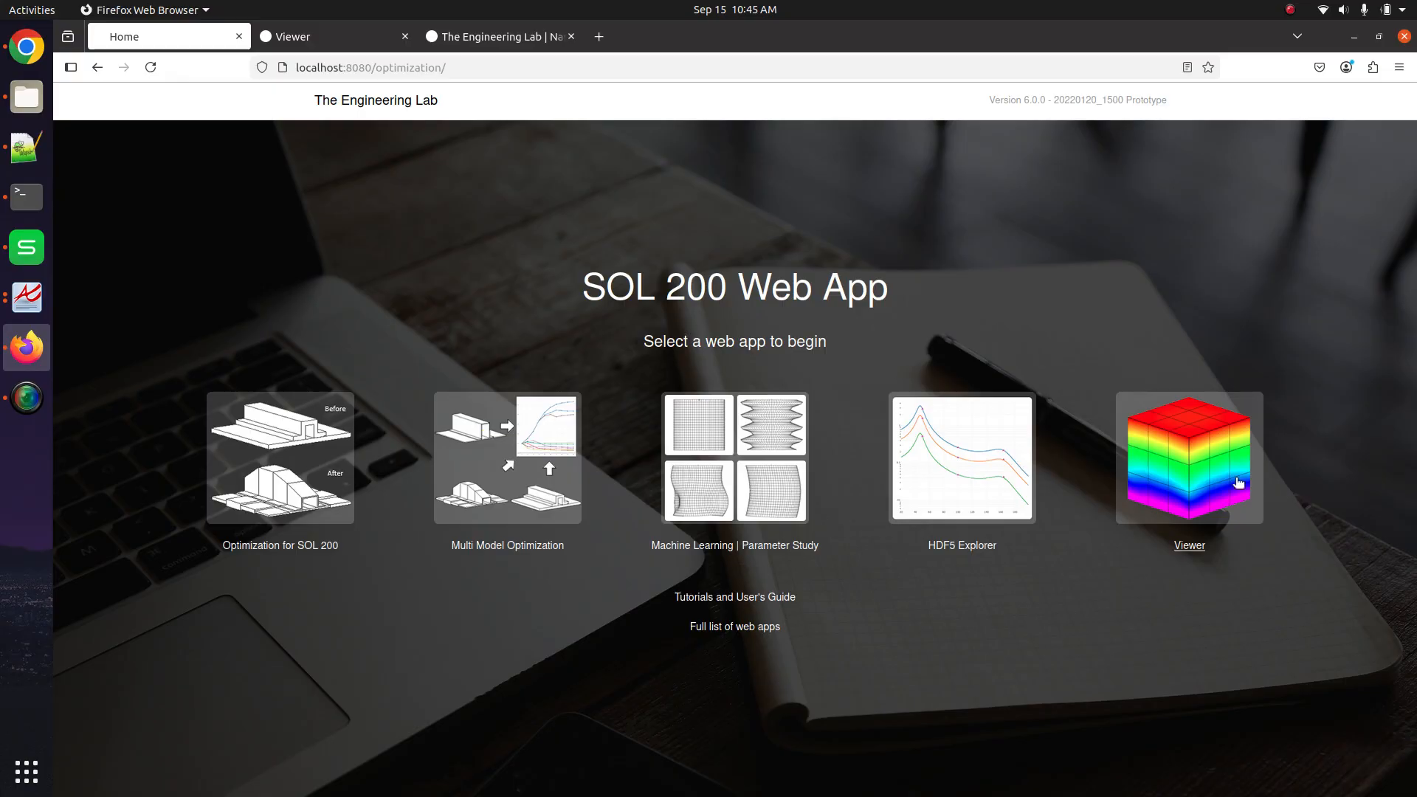
click(1146, 447)
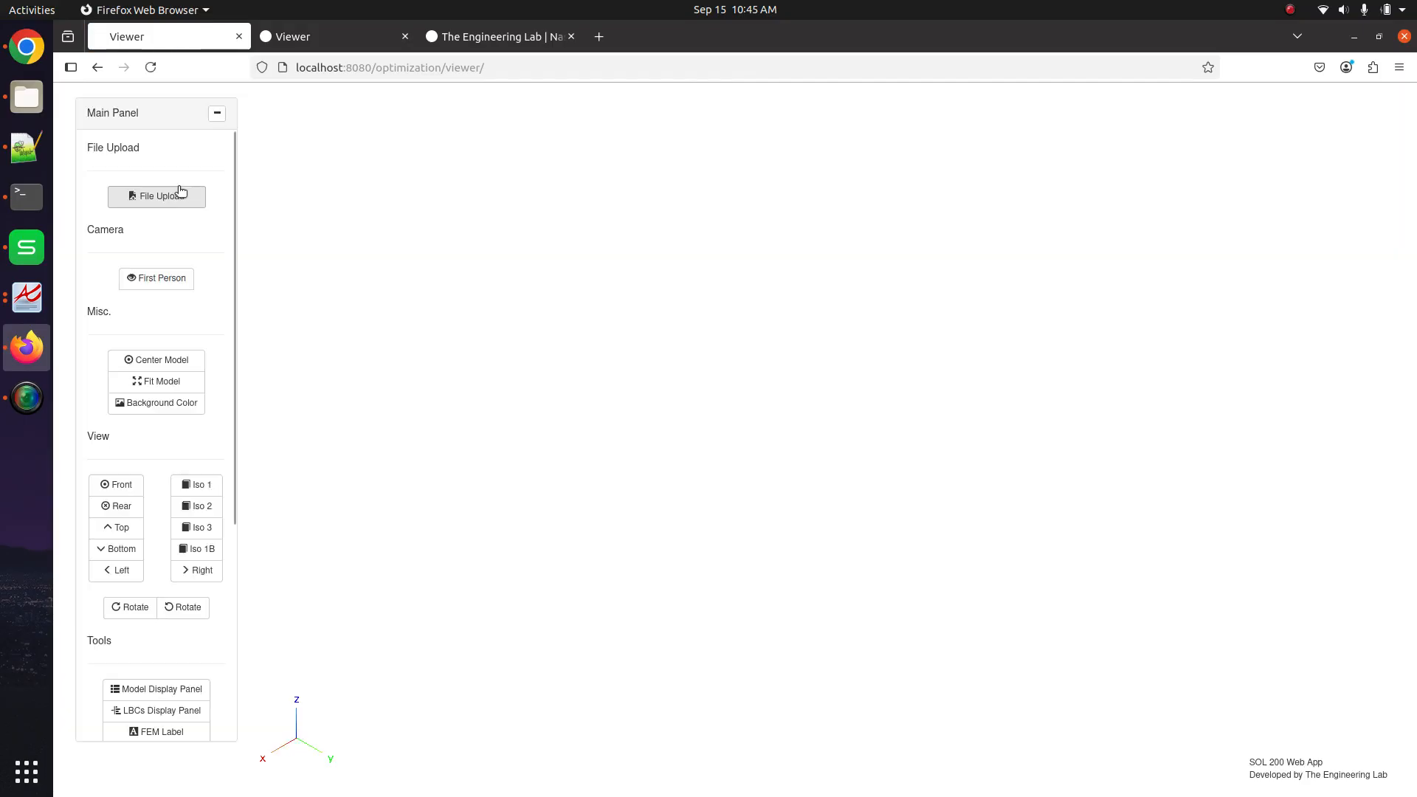
Select the BDF file ha145f_modified.bdf from the caero3 folder and upload it
click(180, 195)
click(794, 292)
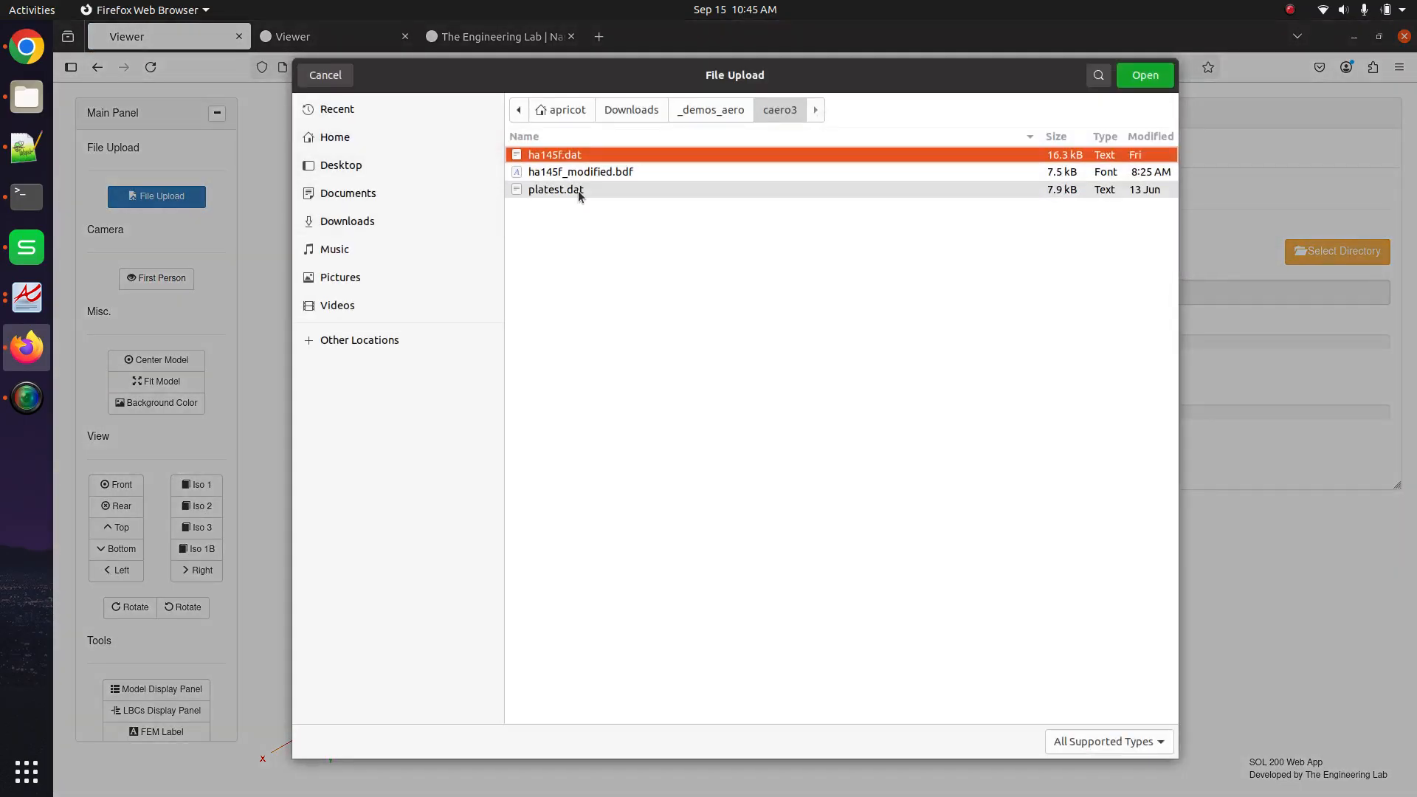
double_click(592, 174)
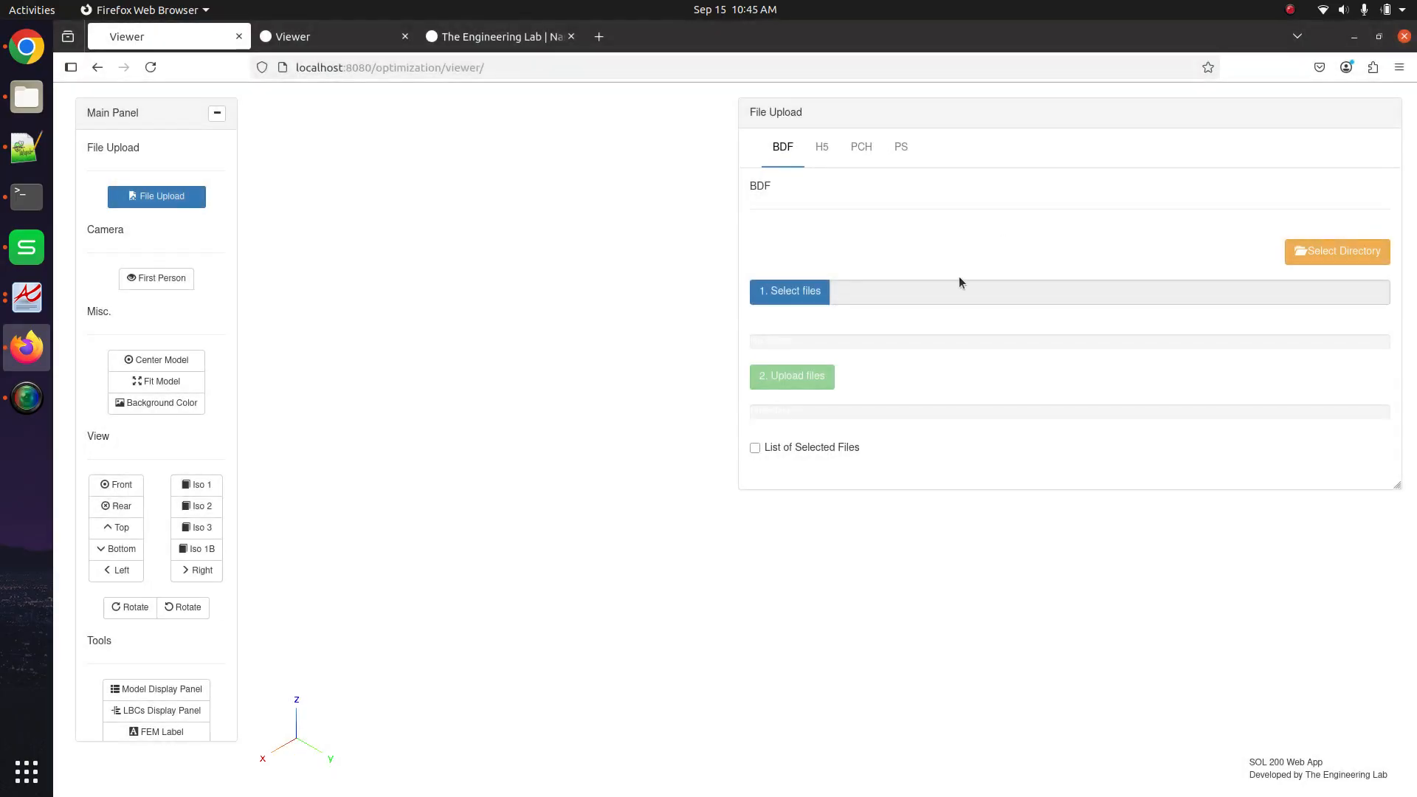
click(794, 377)
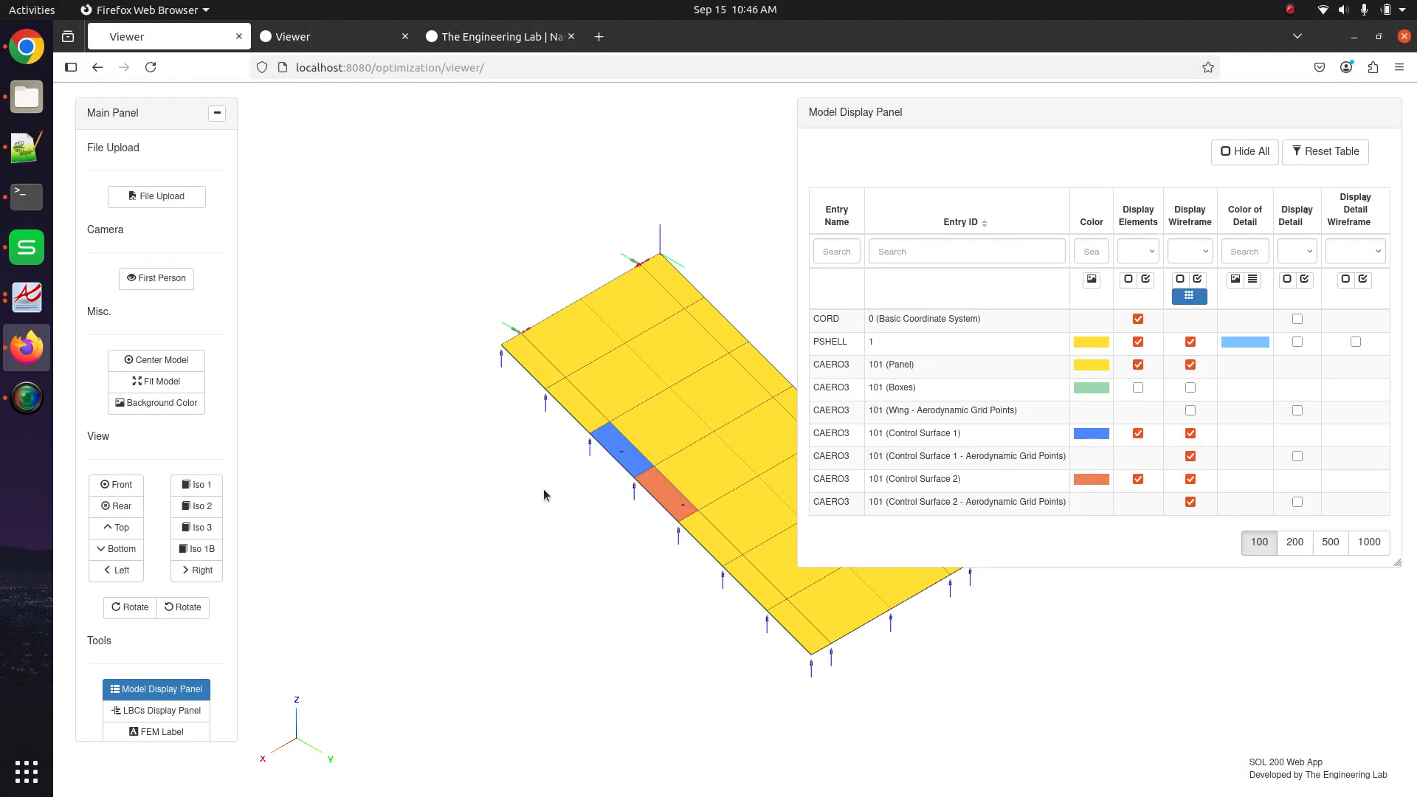
Open the LBCs display settings and hide all of the model's constraint arrows
scroll(158, 517, down, 3)
click(179, 580)
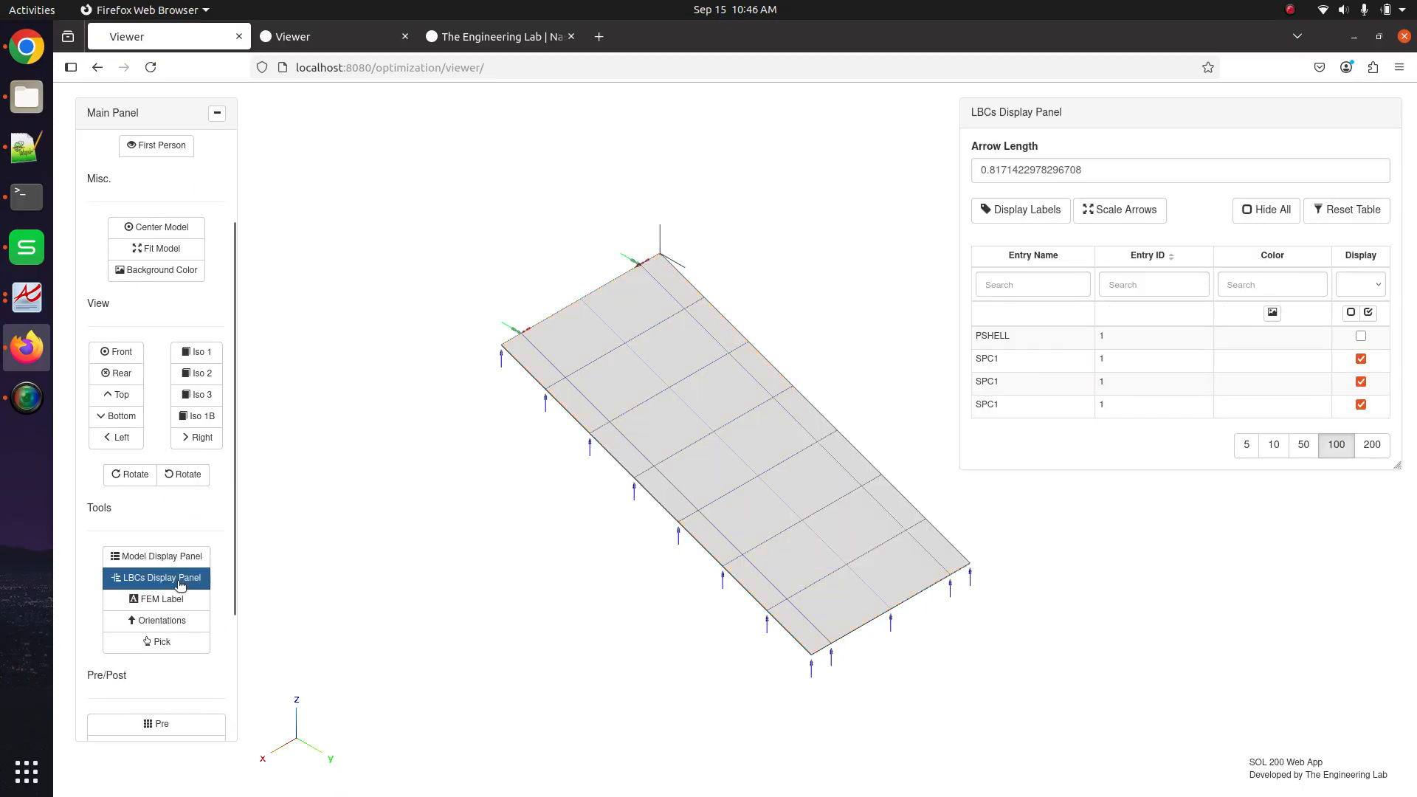
drag(635, 580, 678, 527)
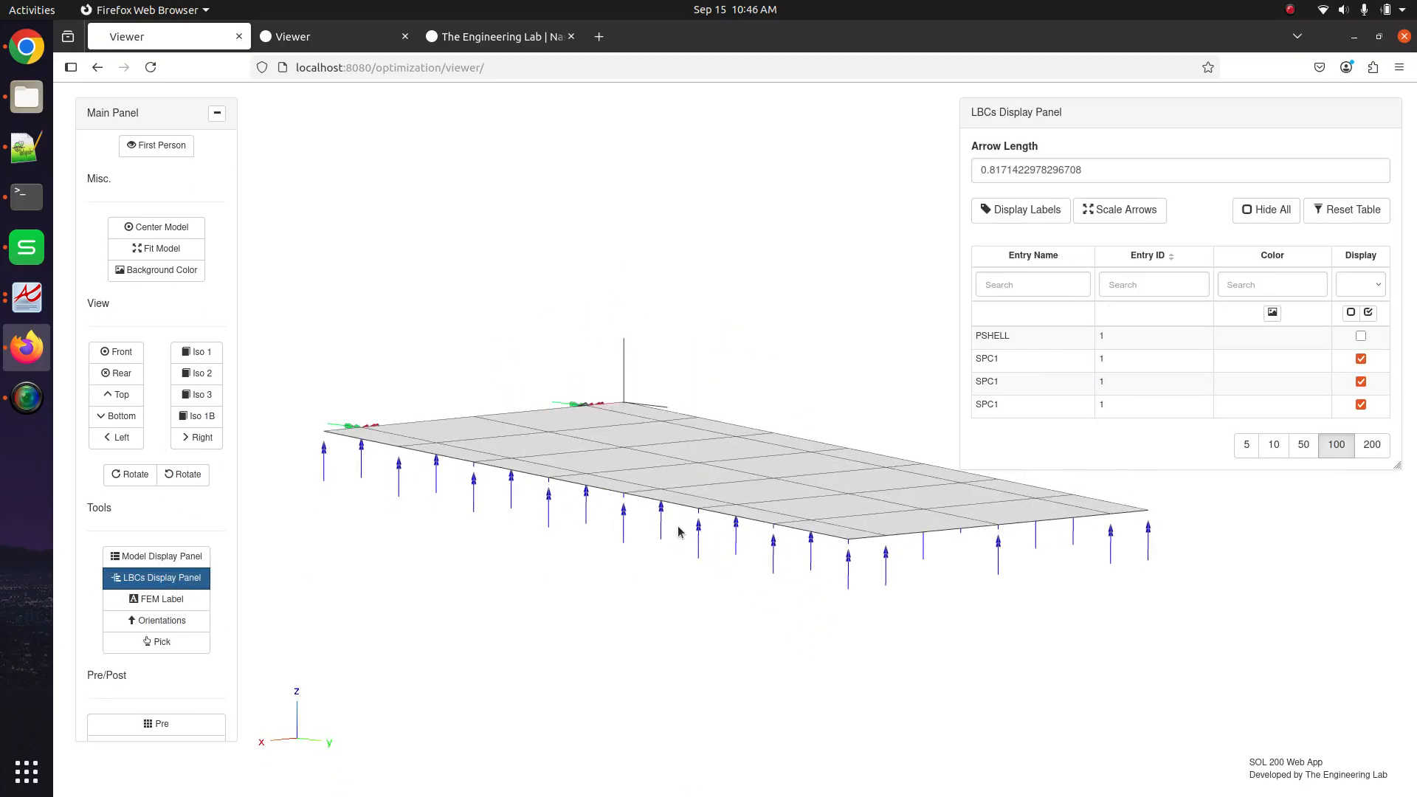
click(1265, 210)
drag(730, 363, 756, 392)
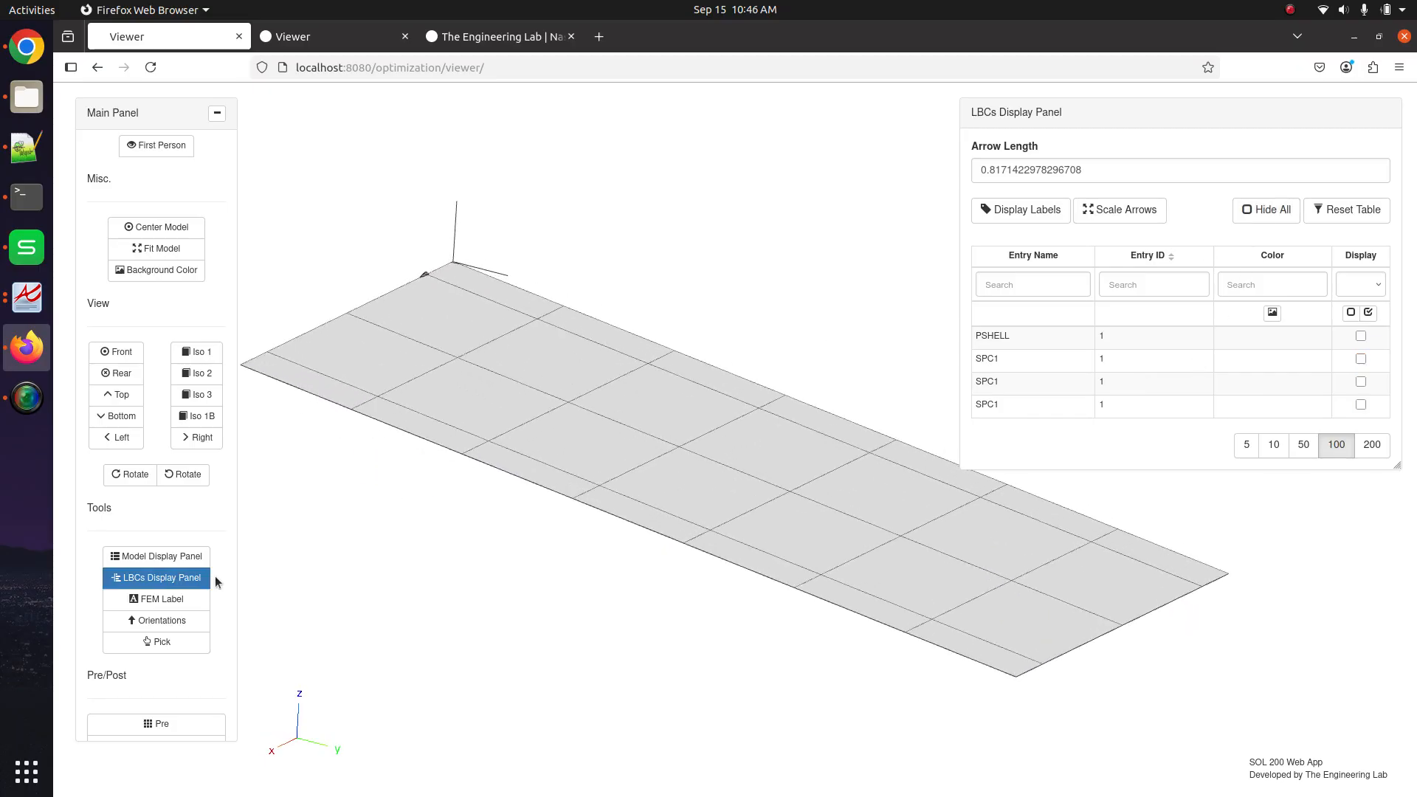
Return to the model display settings and show the wing in a front view rotated clockwise
click(183, 579)
click(185, 558)
drag(566, 459, 580, 521)
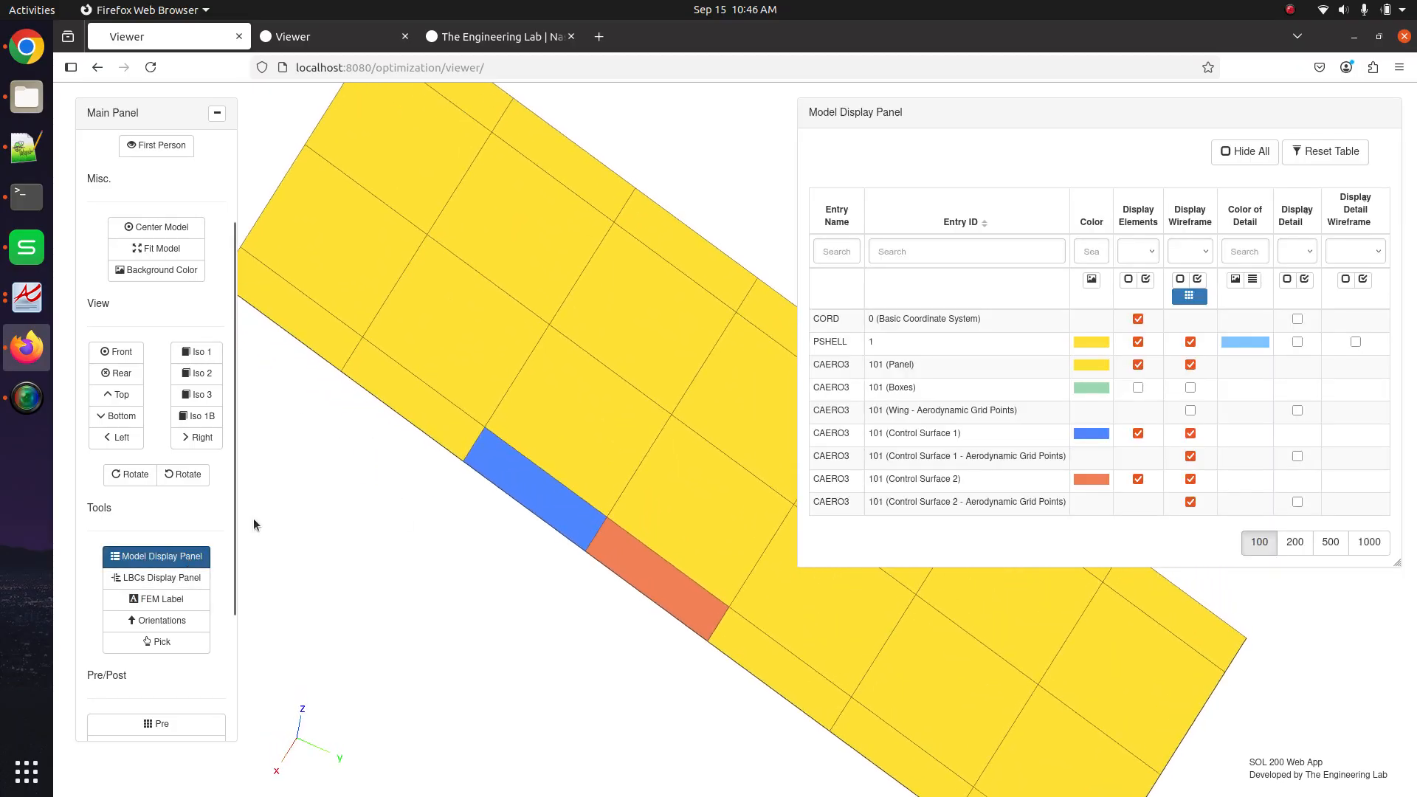
click(137, 357)
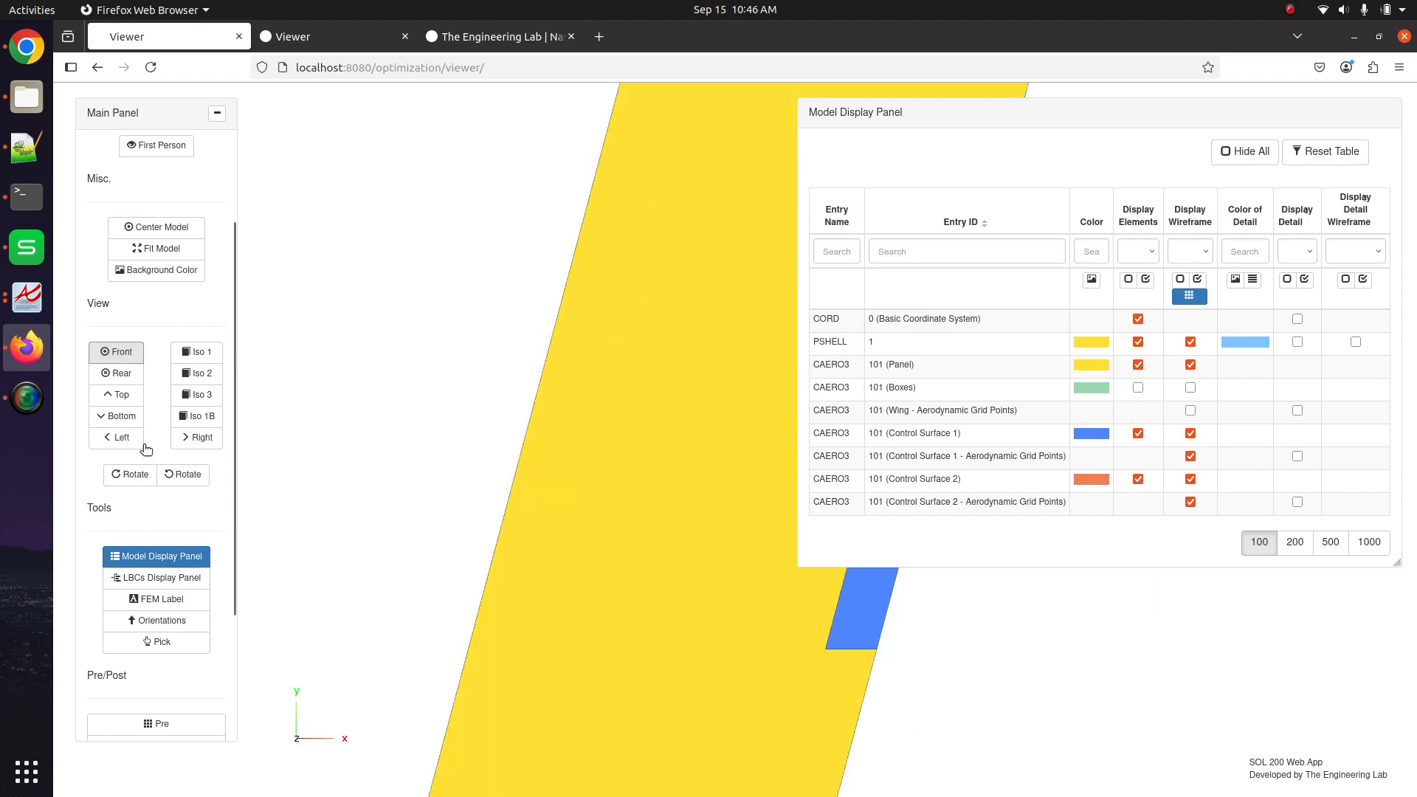
click(137, 475)
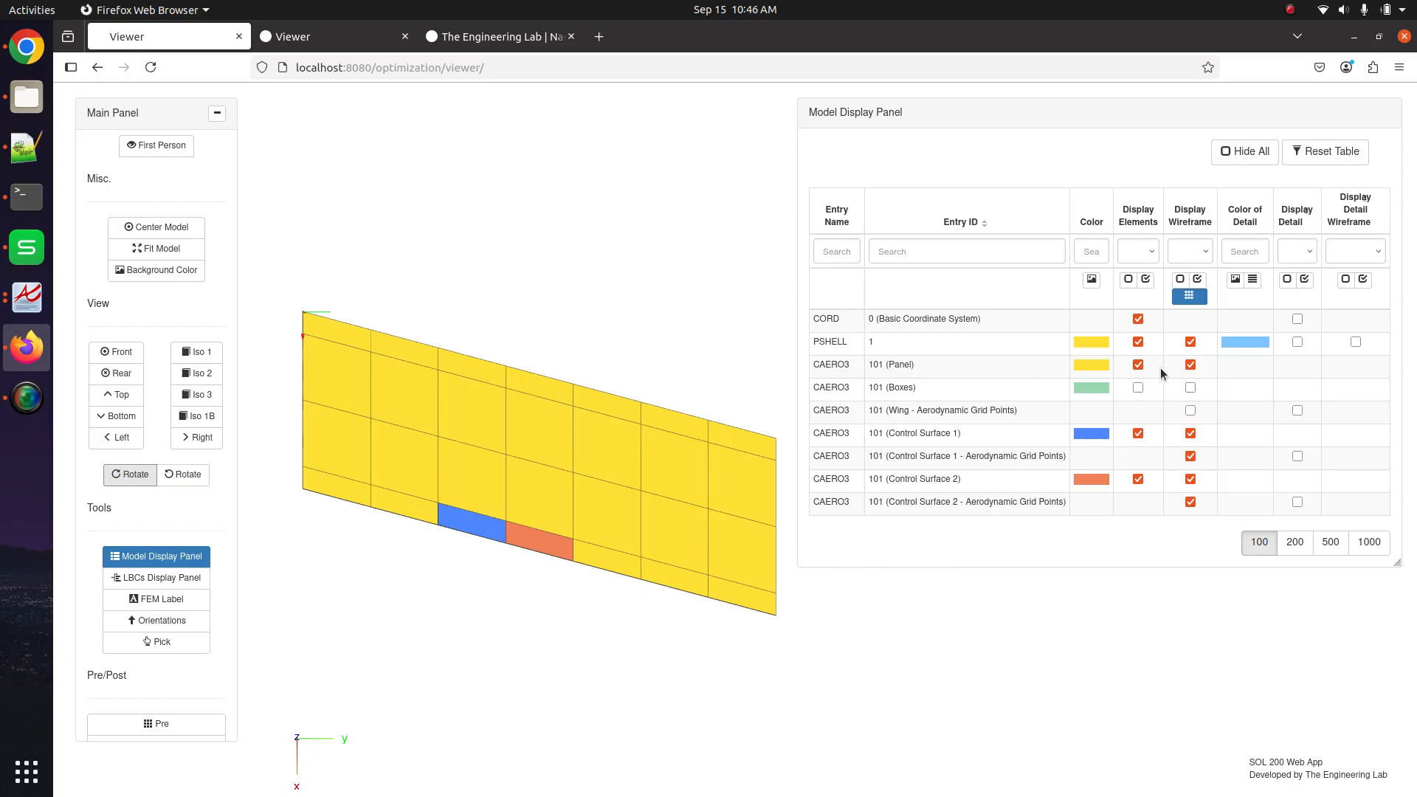
Hide all entries, and display only the PSHELL 1 elements and wireframe with the CAERO3 101 boxes wireframe
click(1137, 365)
click(1245, 152)
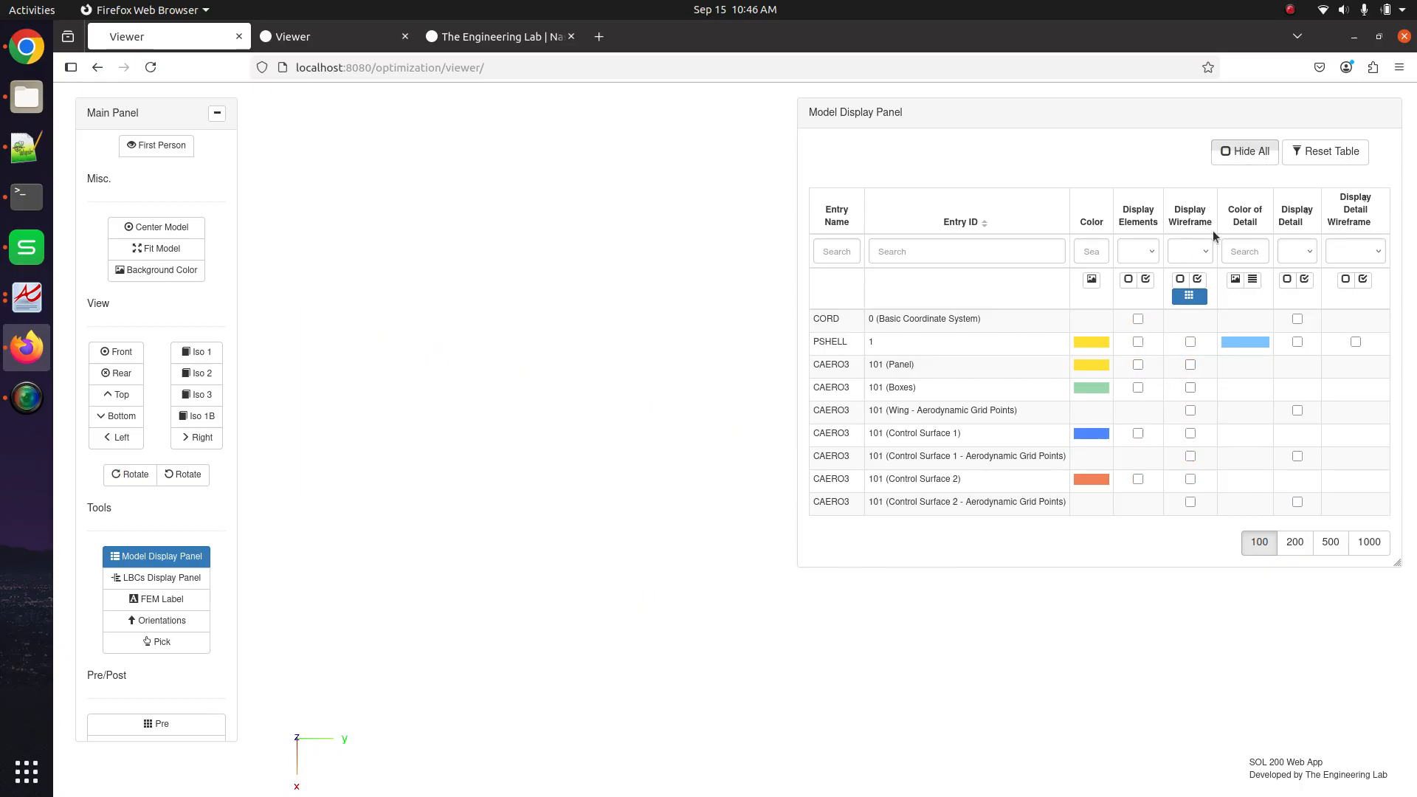
click(1138, 342)
click(1190, 342)
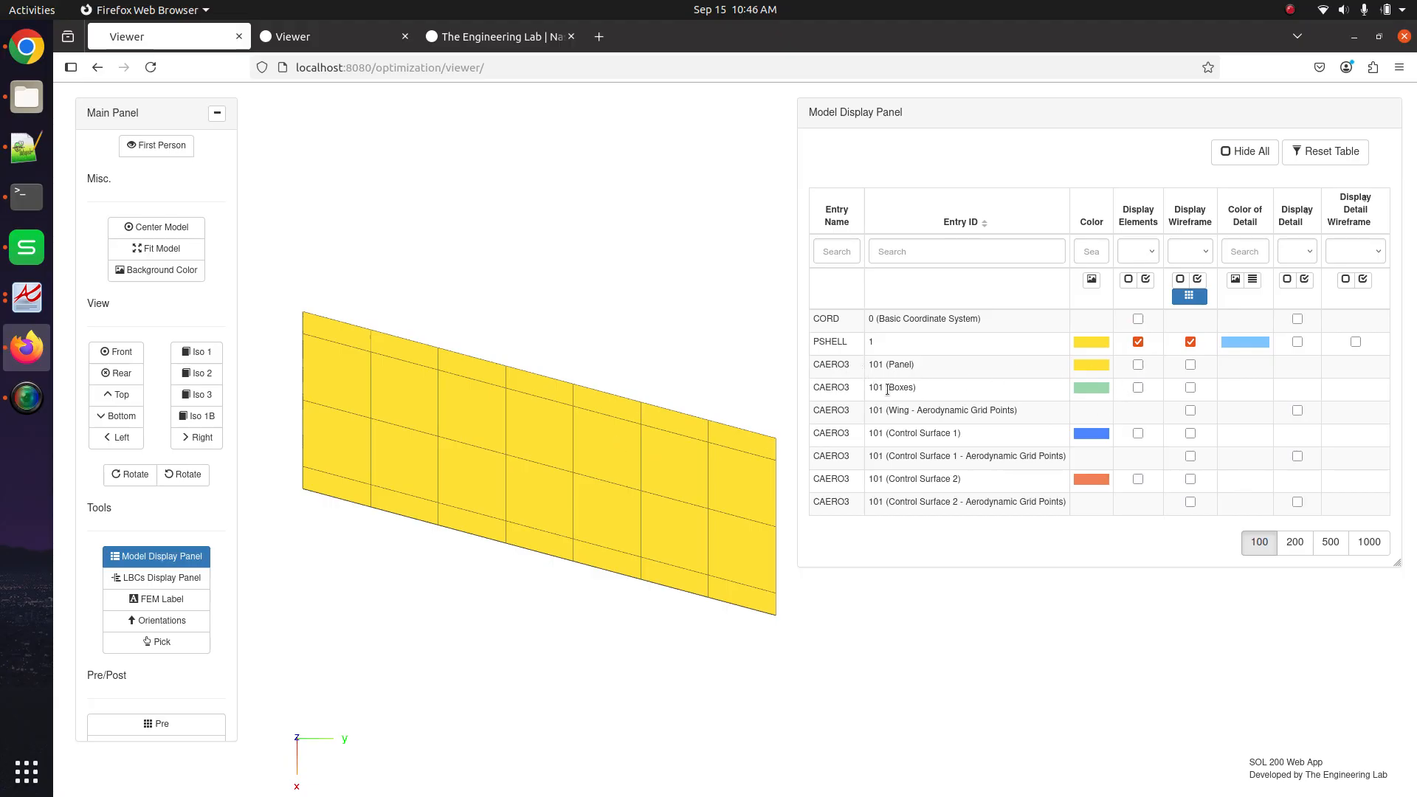
click(1200, 392)
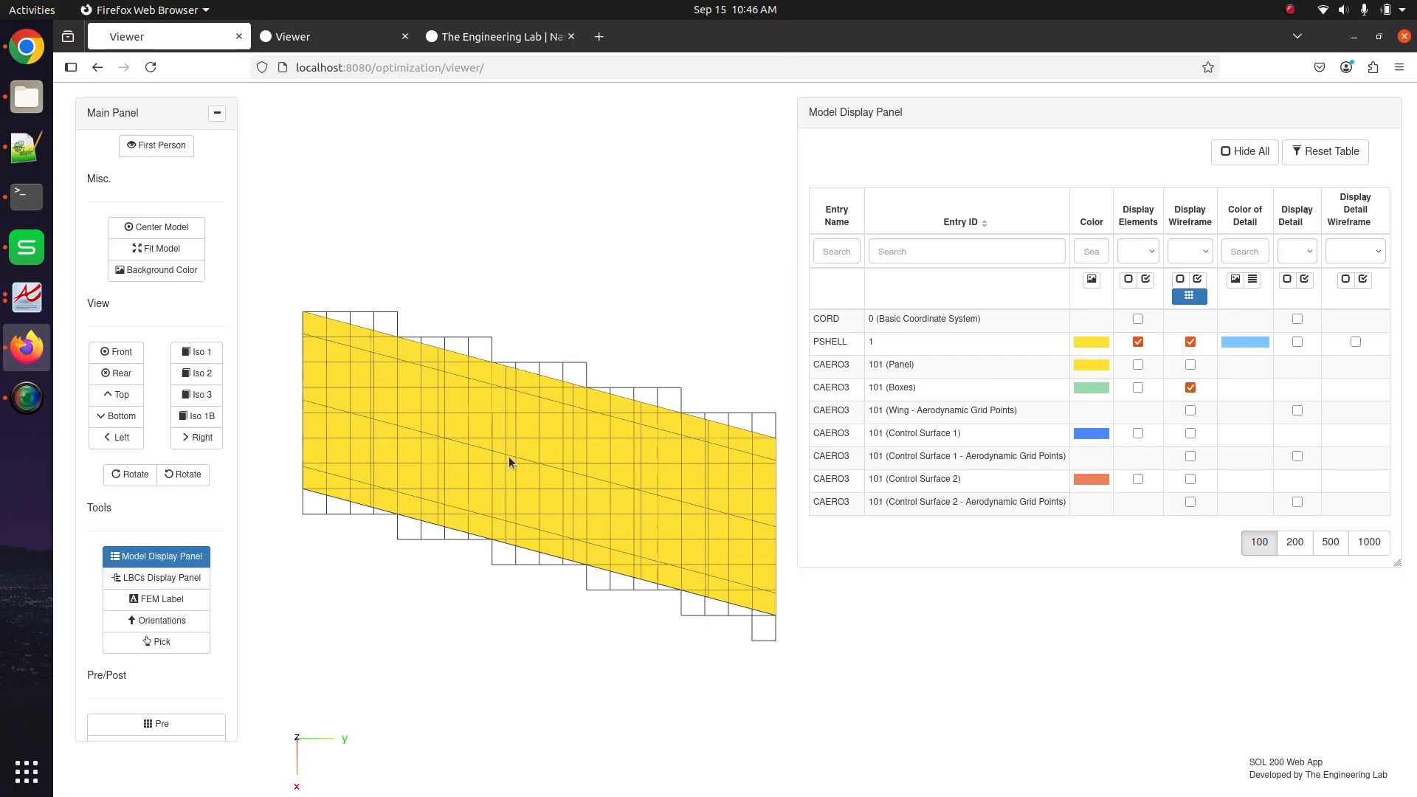
Hide PSHELL 1 and the boxes wireframe, and display the CAERO3 101 panel's elements and wireframe instead
click(1137, 343)
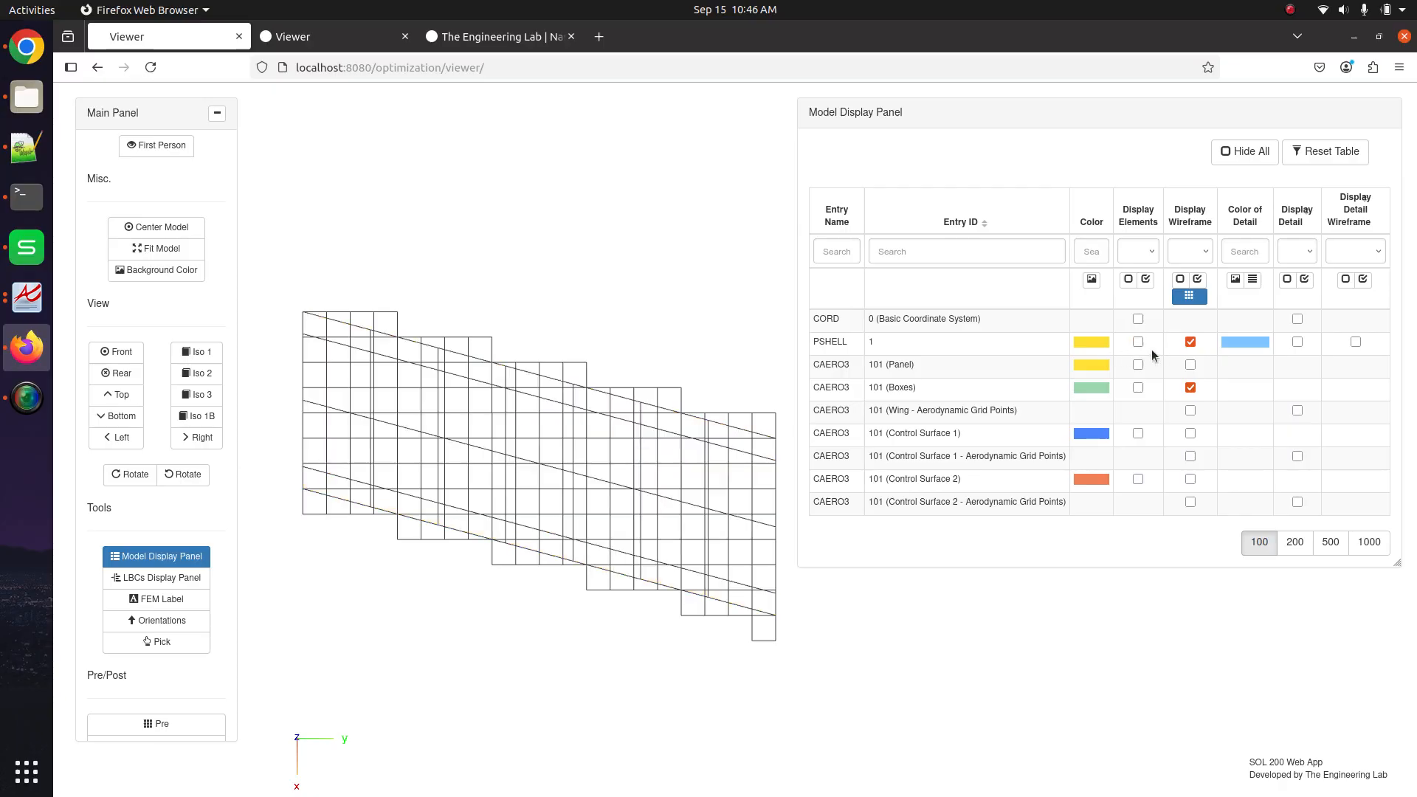
click(1190, 342)
click(1185, 390)
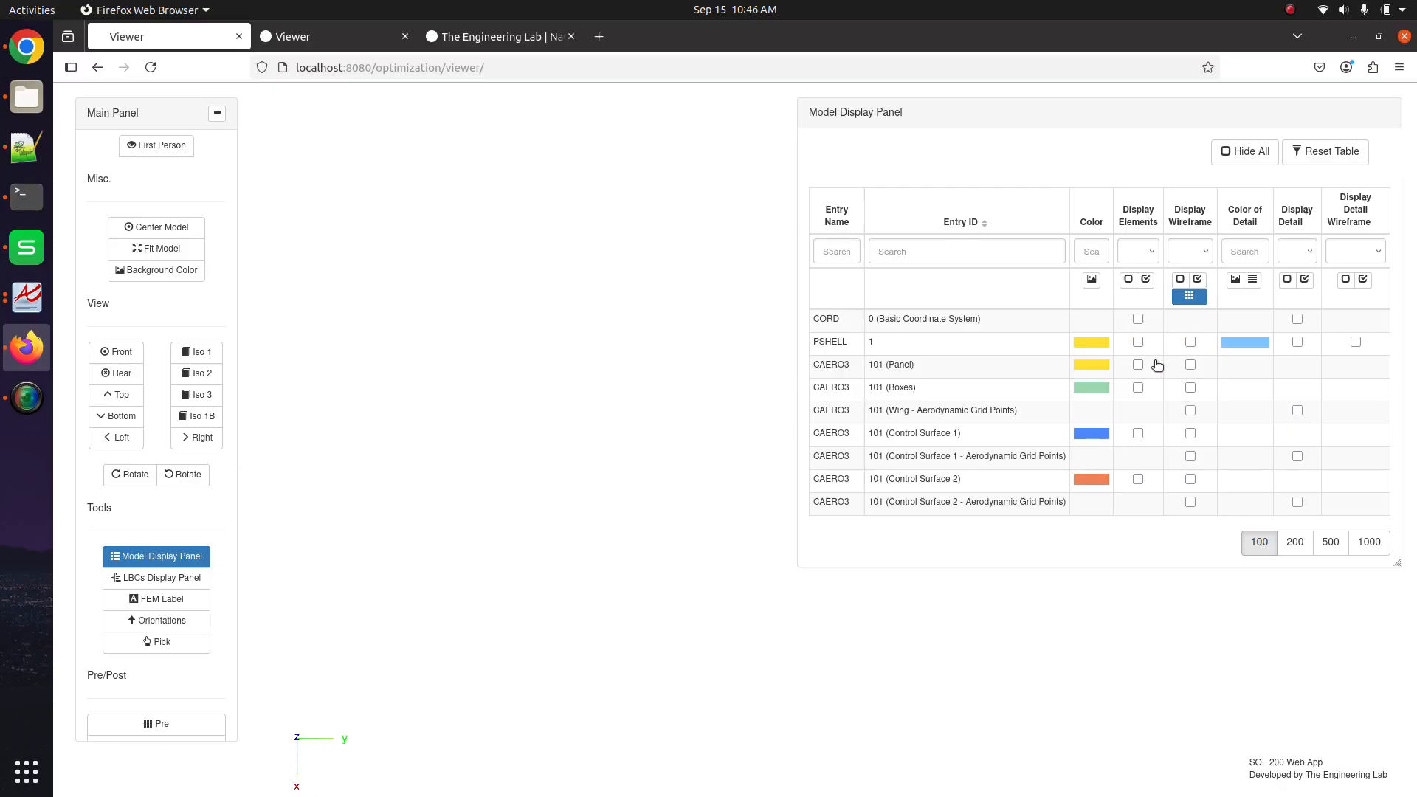
click(1139, 365)
click(1189, 366)
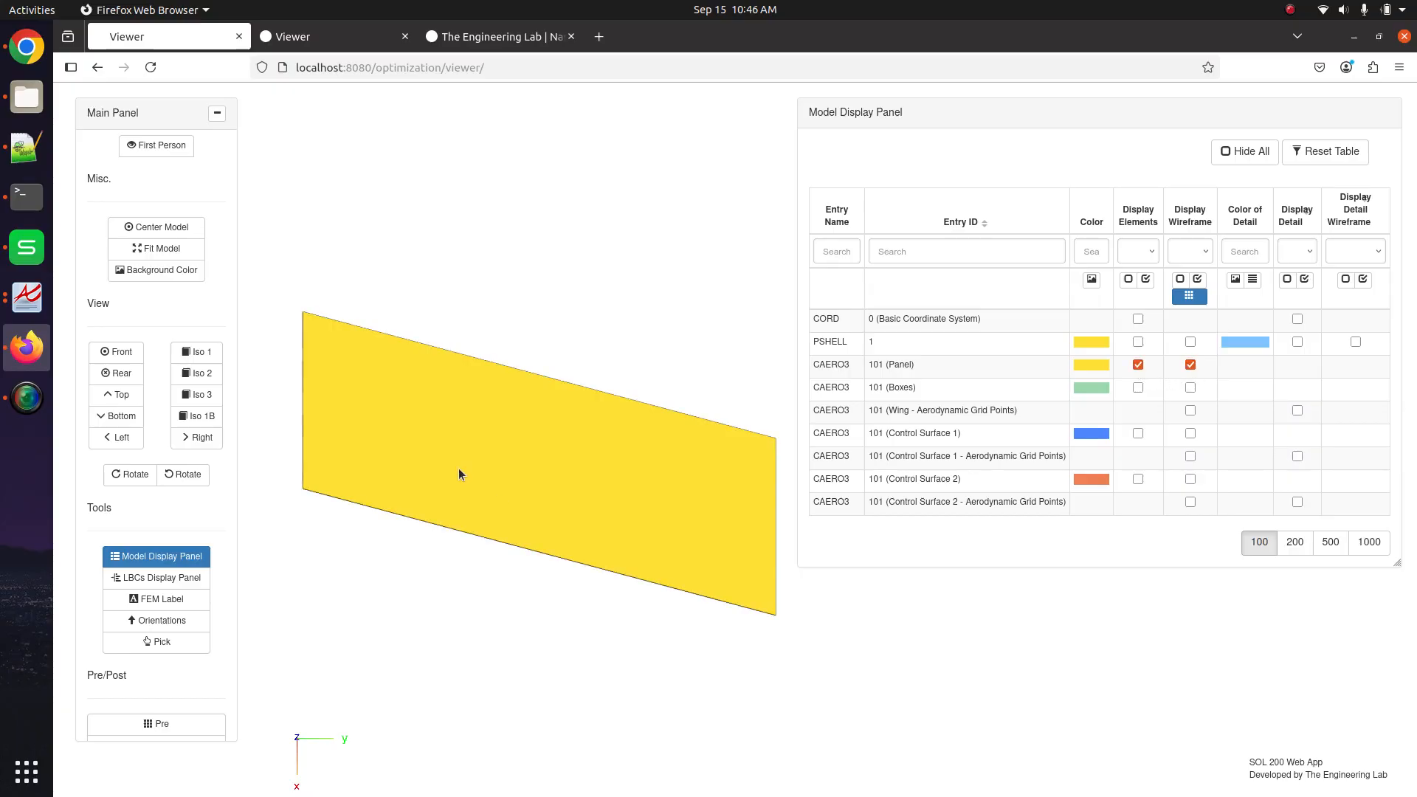
Display the CAERO3 101 boxes wireframe and the wing's aerodynamic grid points with their detail labels
click(1189, 388)
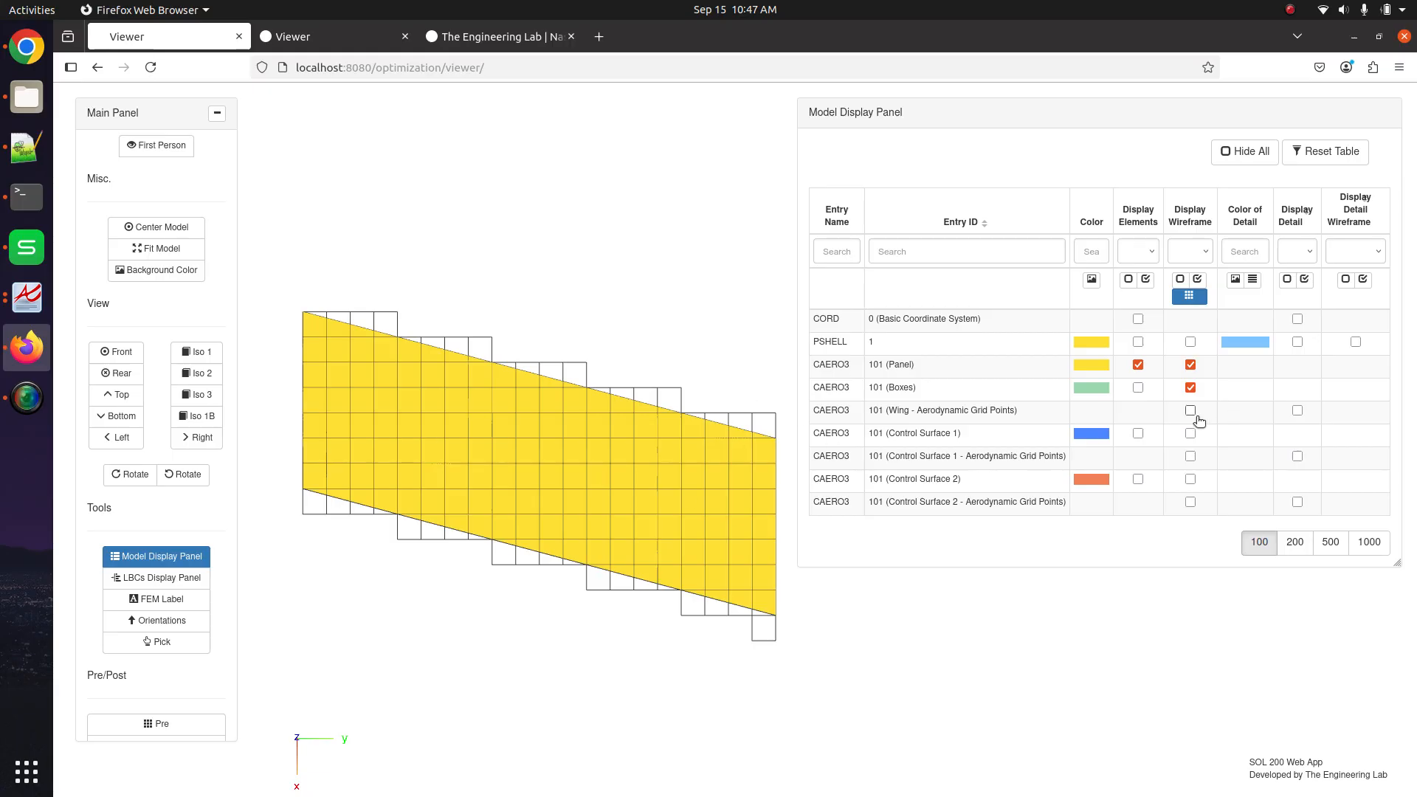
click(1296, 412)
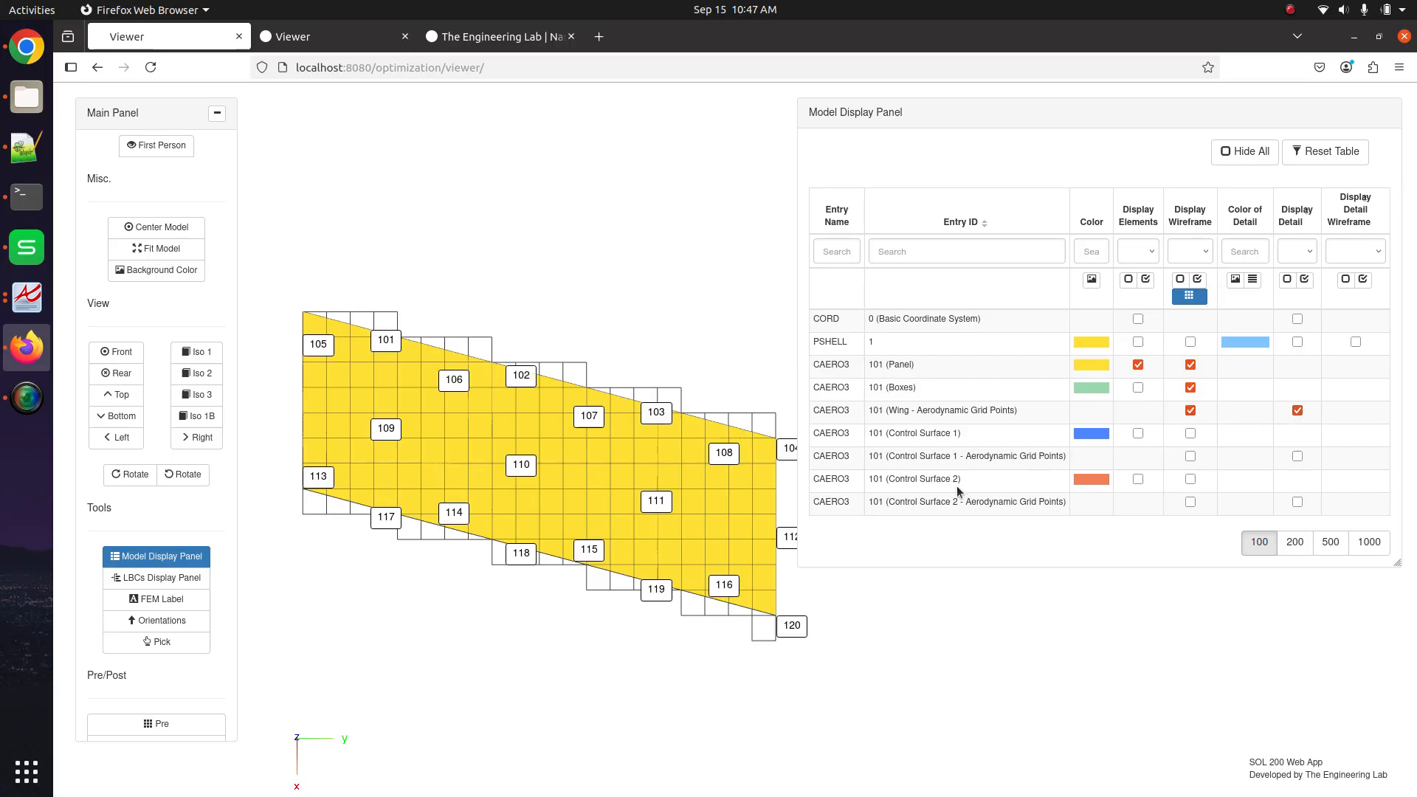
drag(503, 491, 617, 505)
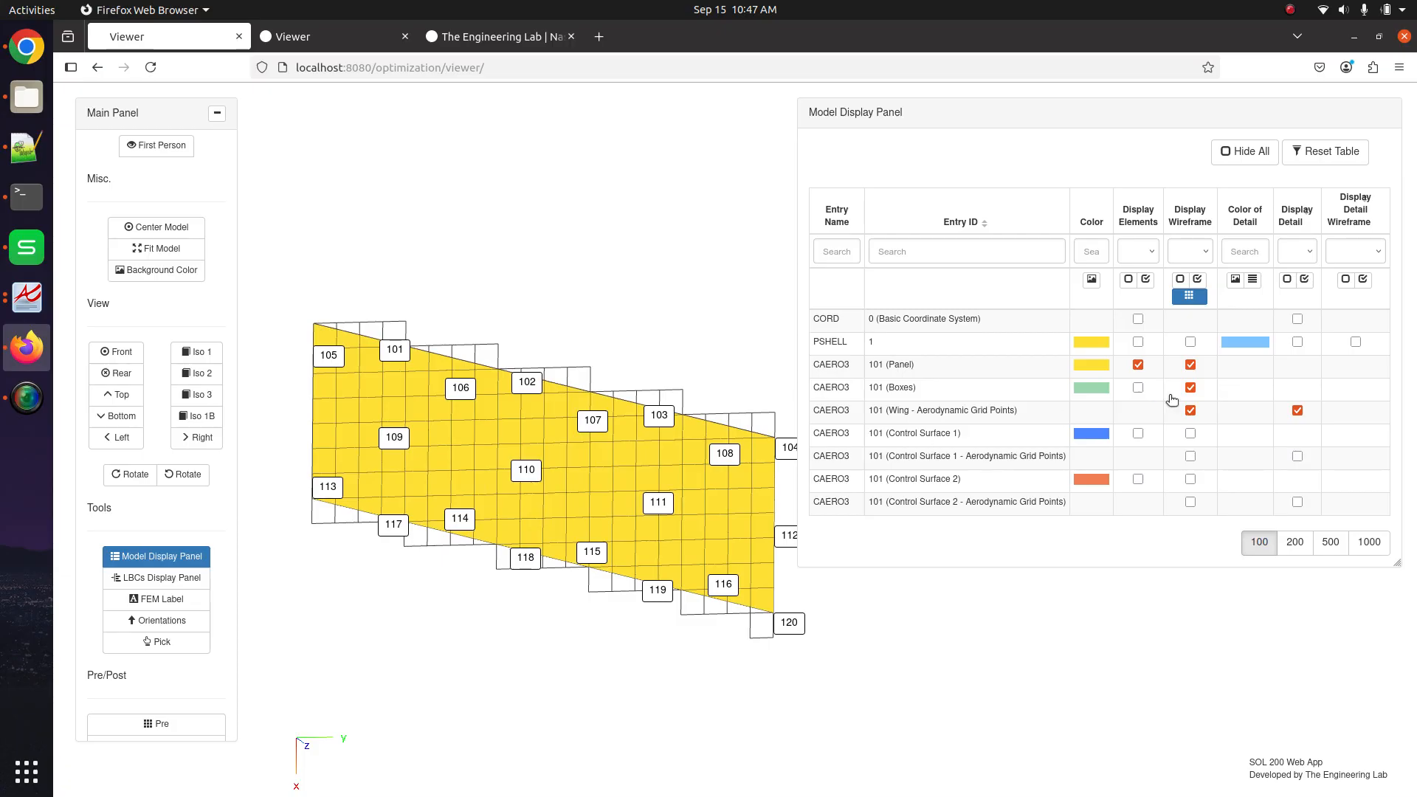
Toggle the wing aerodynamic grid point labels off and on, leaving them hidden
click(1300, 412)
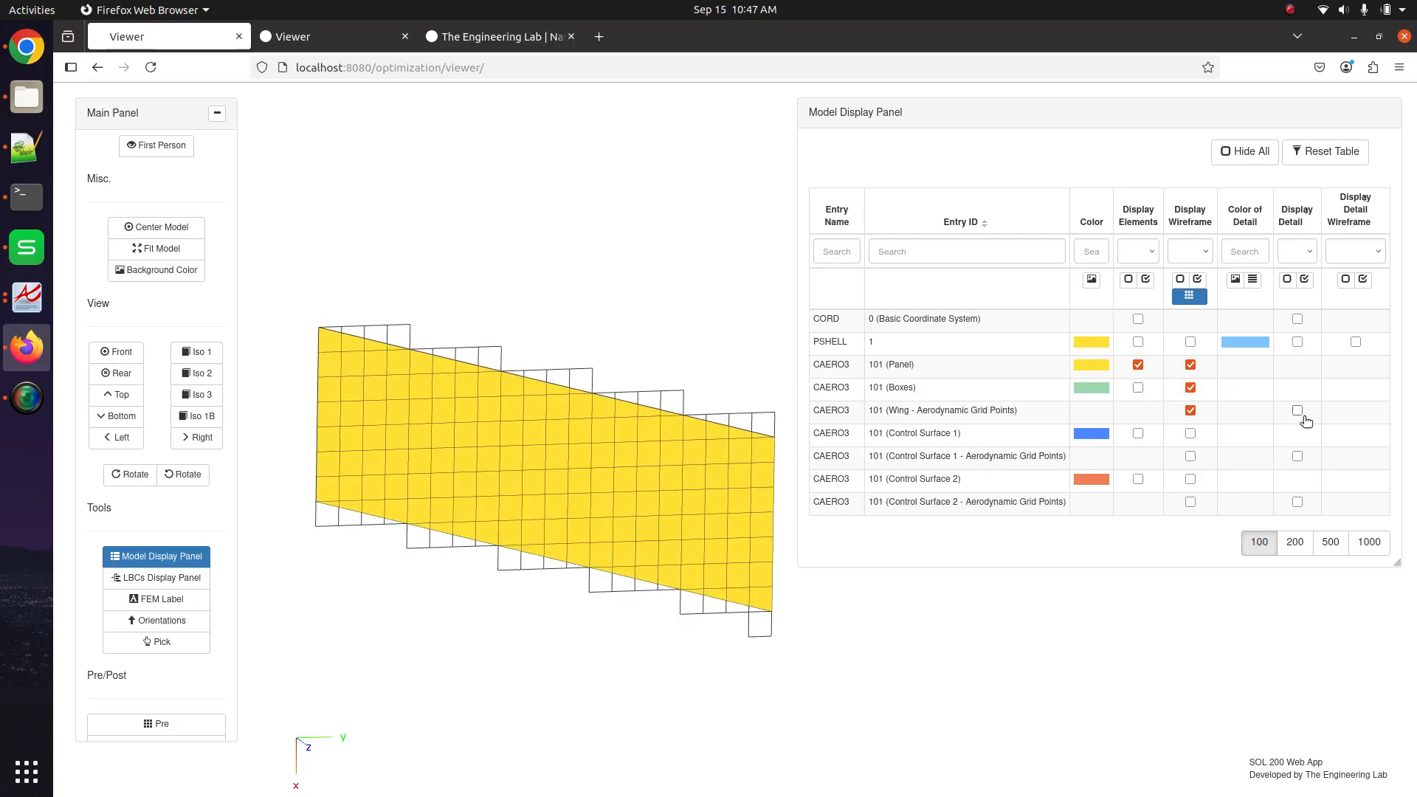
click(1300, 415)
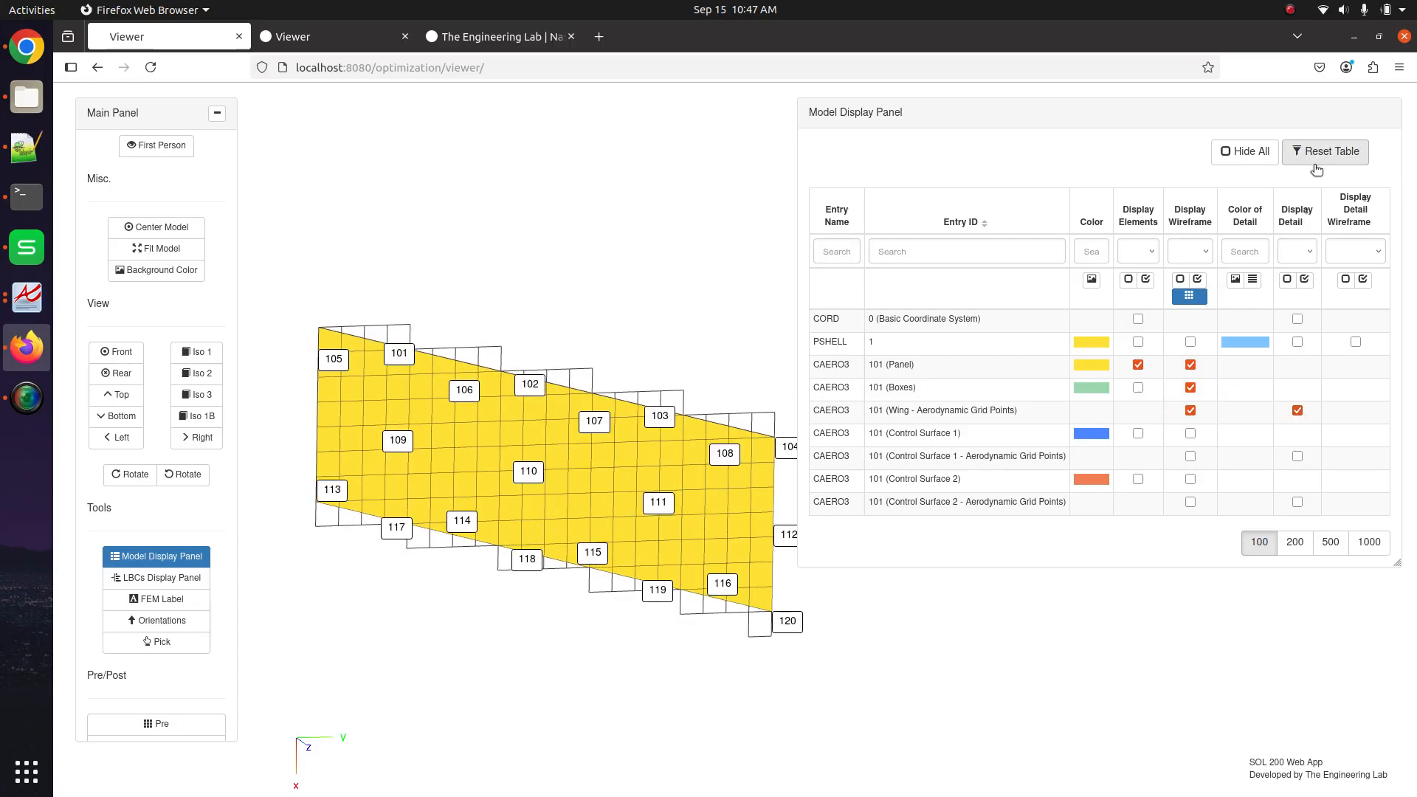
click(1297, 411)
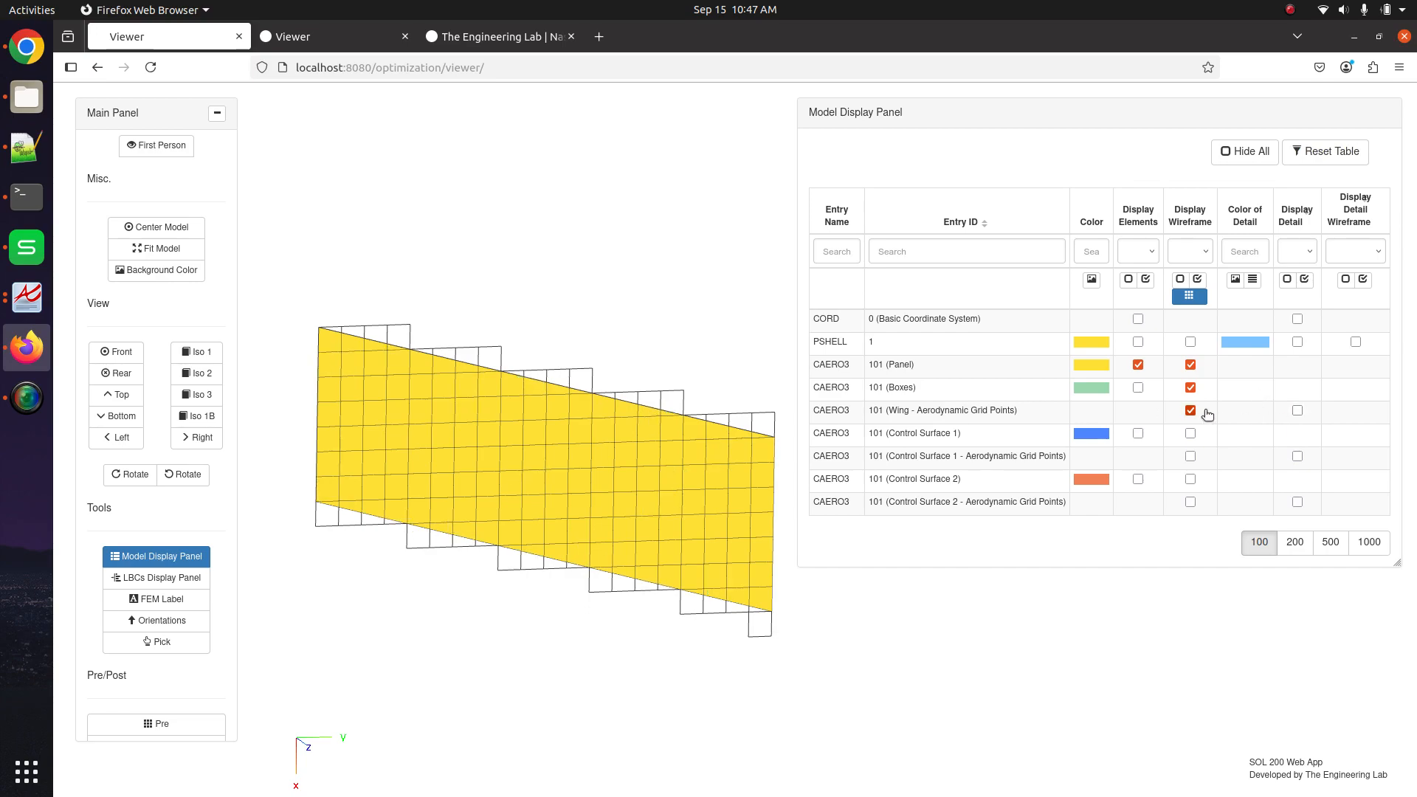
Hide the CAERO3 101 panel and its boxes wireframe, and display PSHELL 1's elements and wireframe in an unobstructed model view
click(1190, 387)
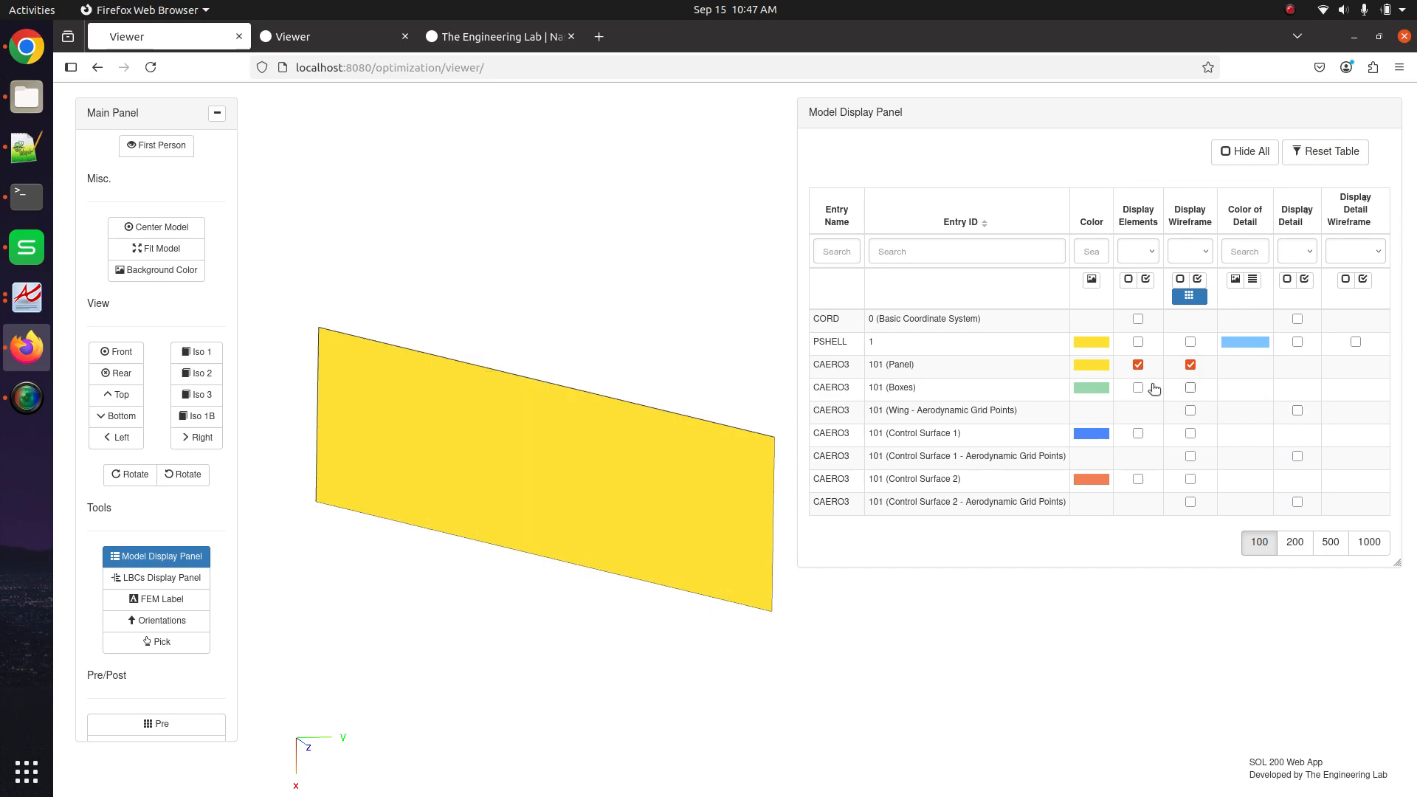
click(1138, 342)
click(1137, 364)
click(1190, 342)
click(1190, 365)
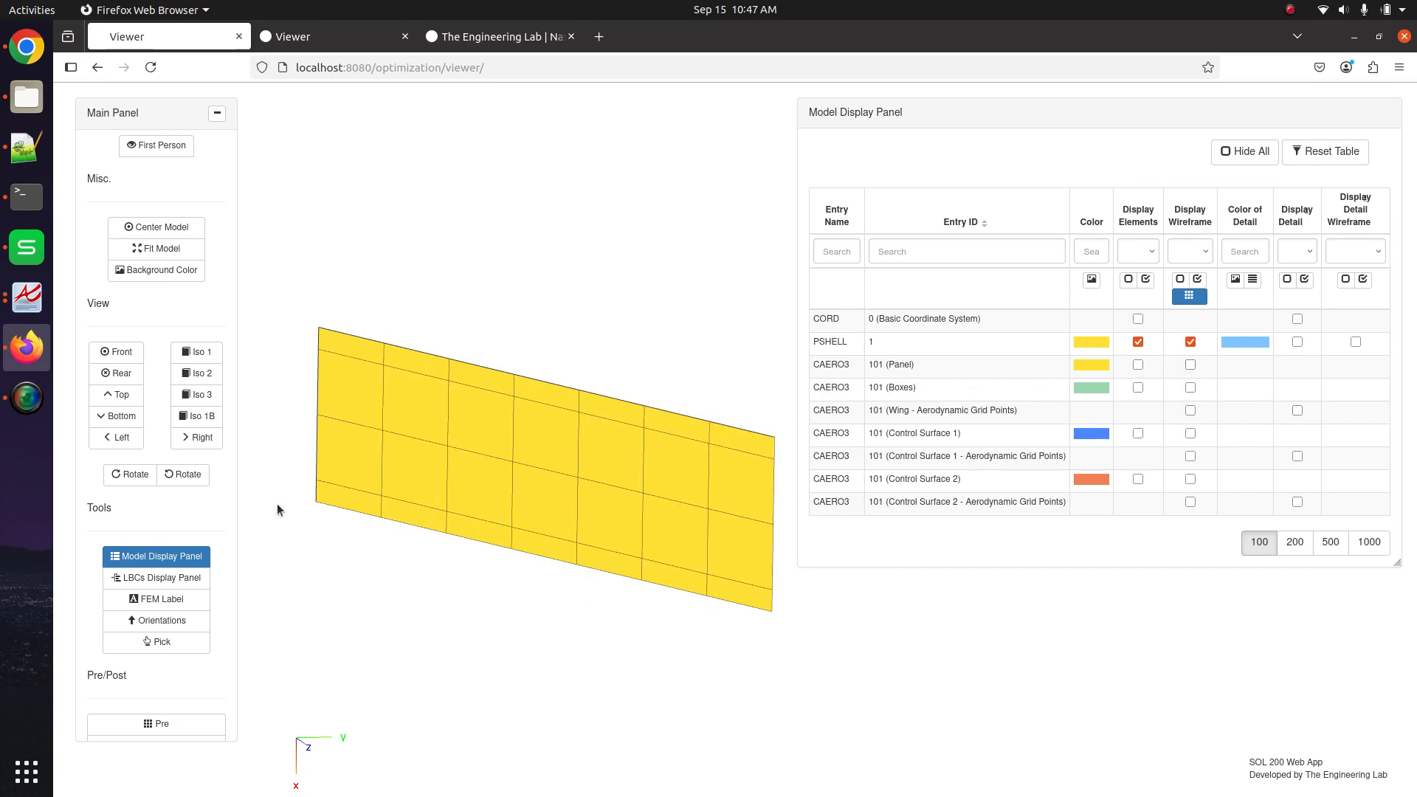
click(101, 559)
Open the Pre window, filter the bulk data entry names by paero3, and open the PAERO3 entries
scroll(158, 583, down, 3)
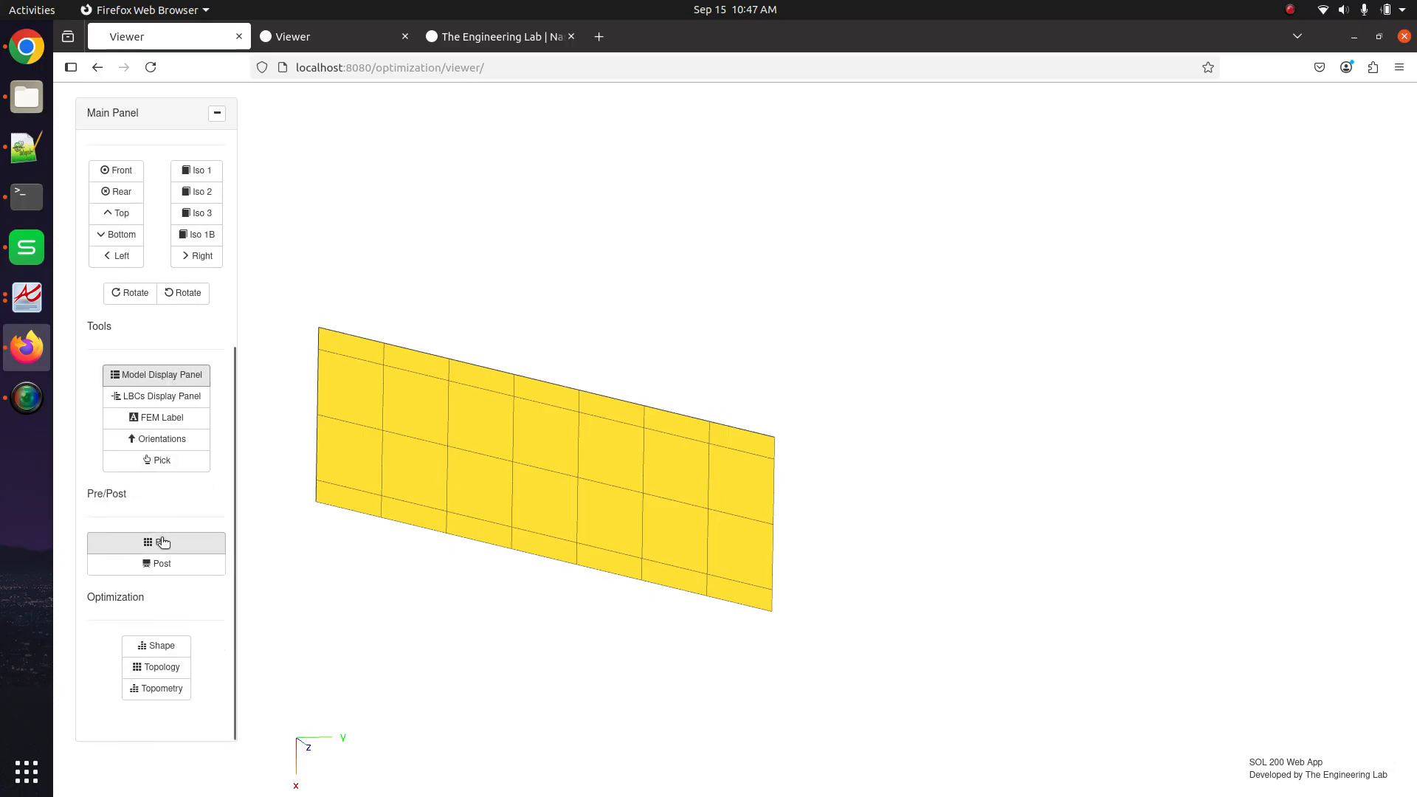
click(163, 544)
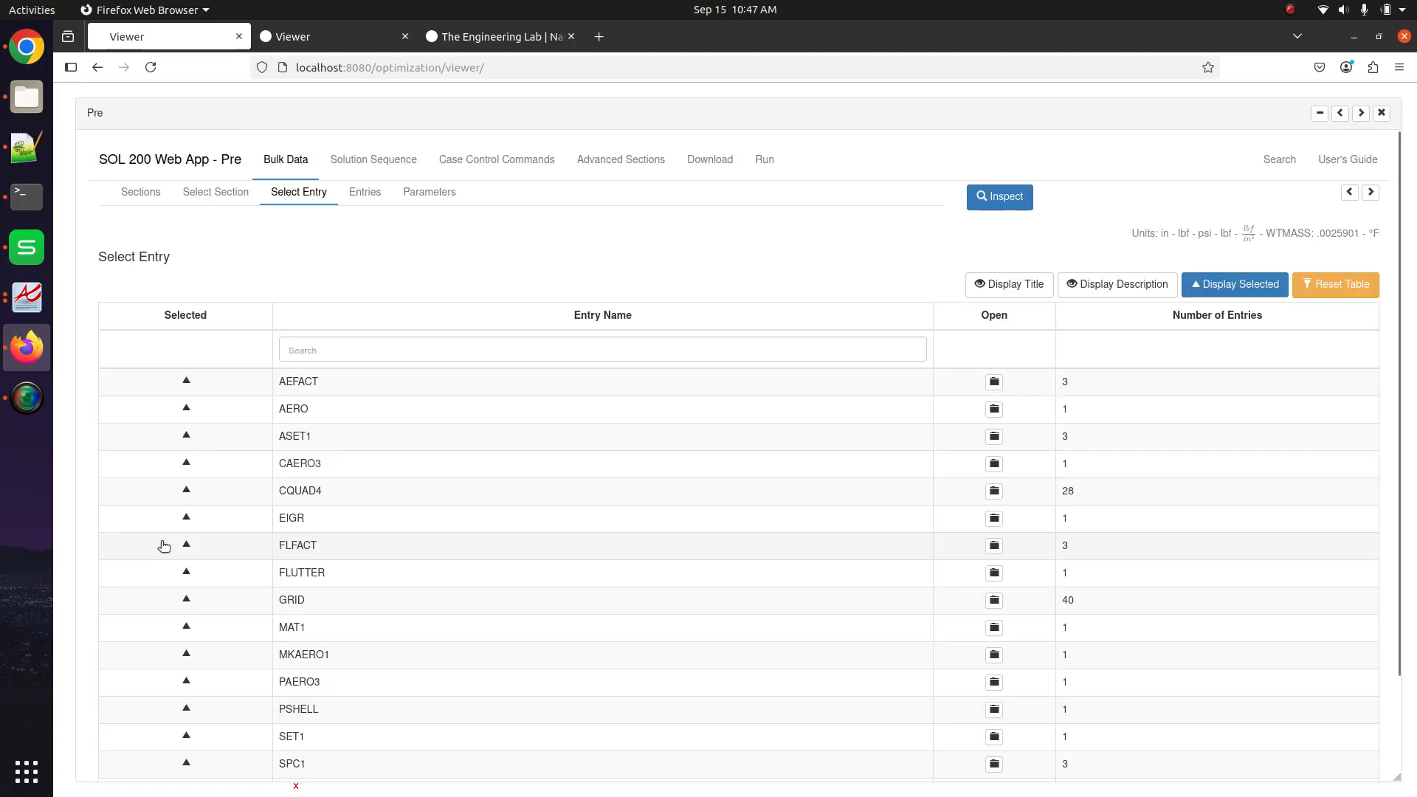
click(503, 351)
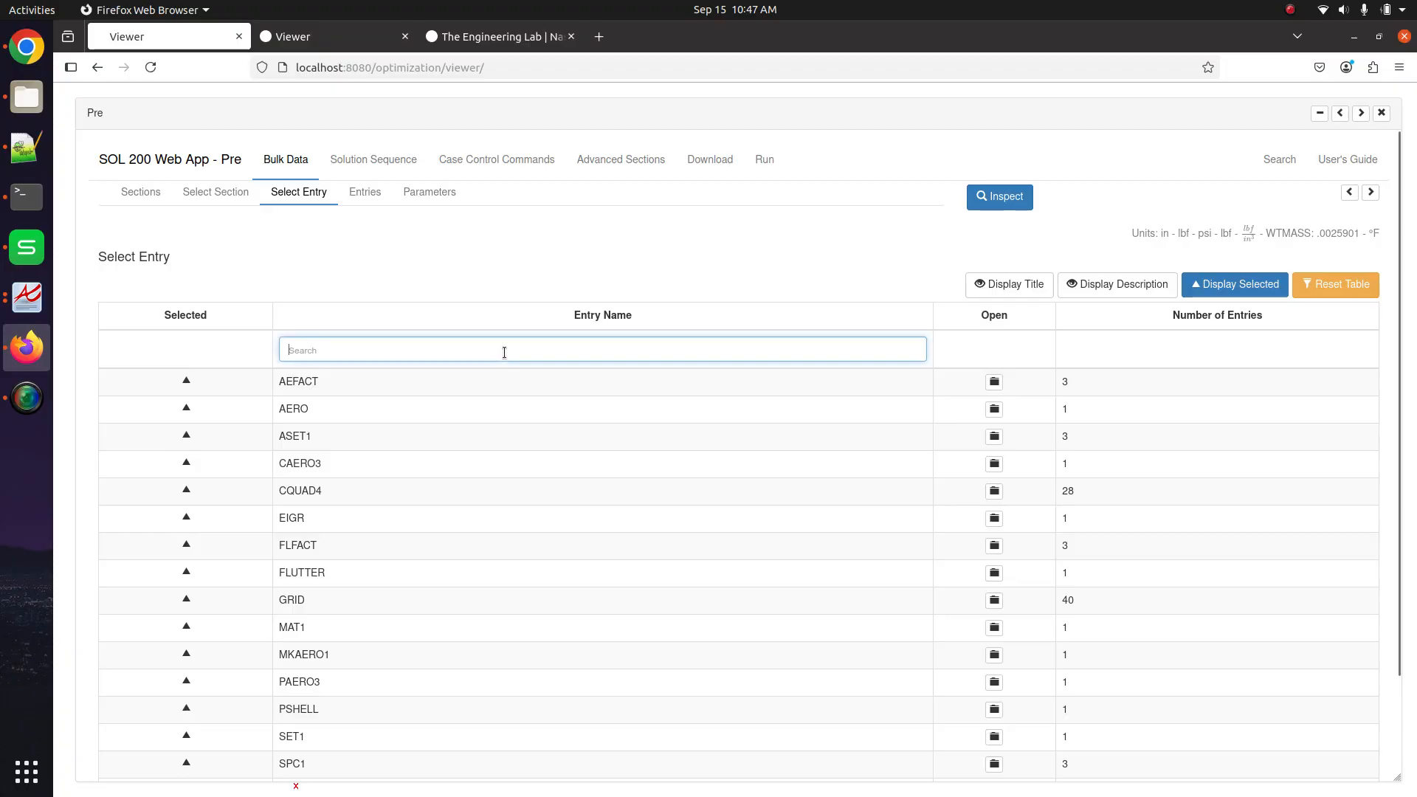
text(paero3)
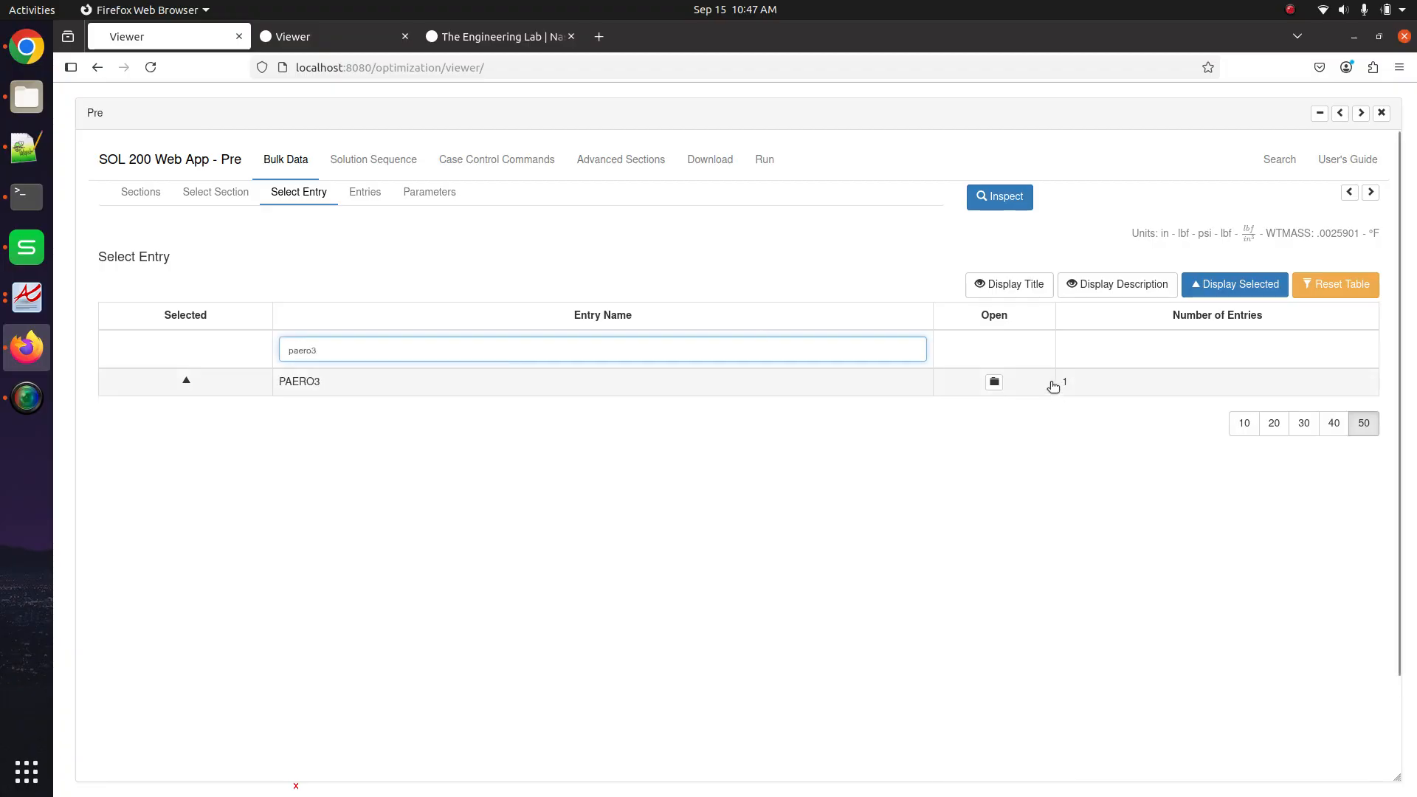
click(996, 382)
Create a second PAERO3 entry, and add a CAERO3 entry that references PAERO3 - 2 as its PID
click(1336, 284)
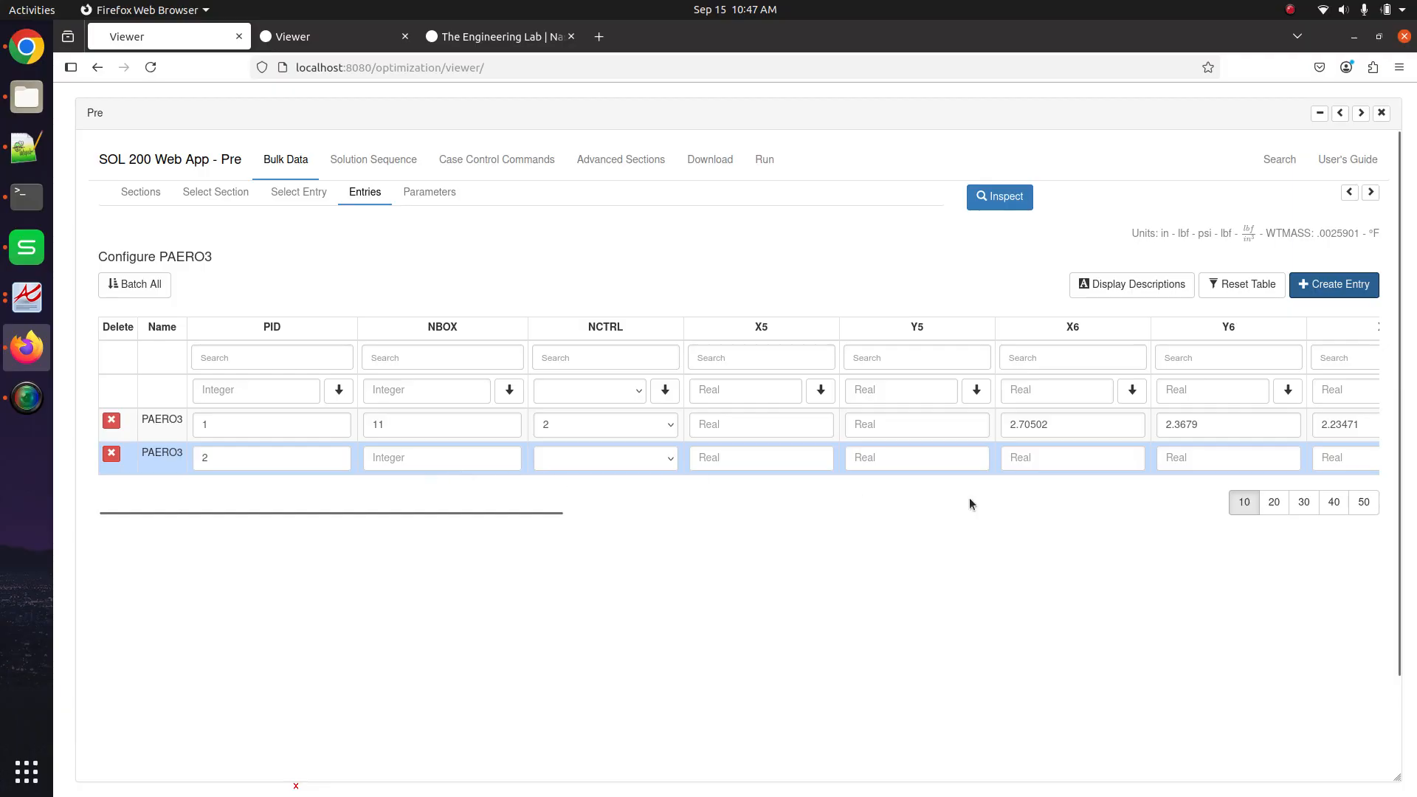
click(298, 192)
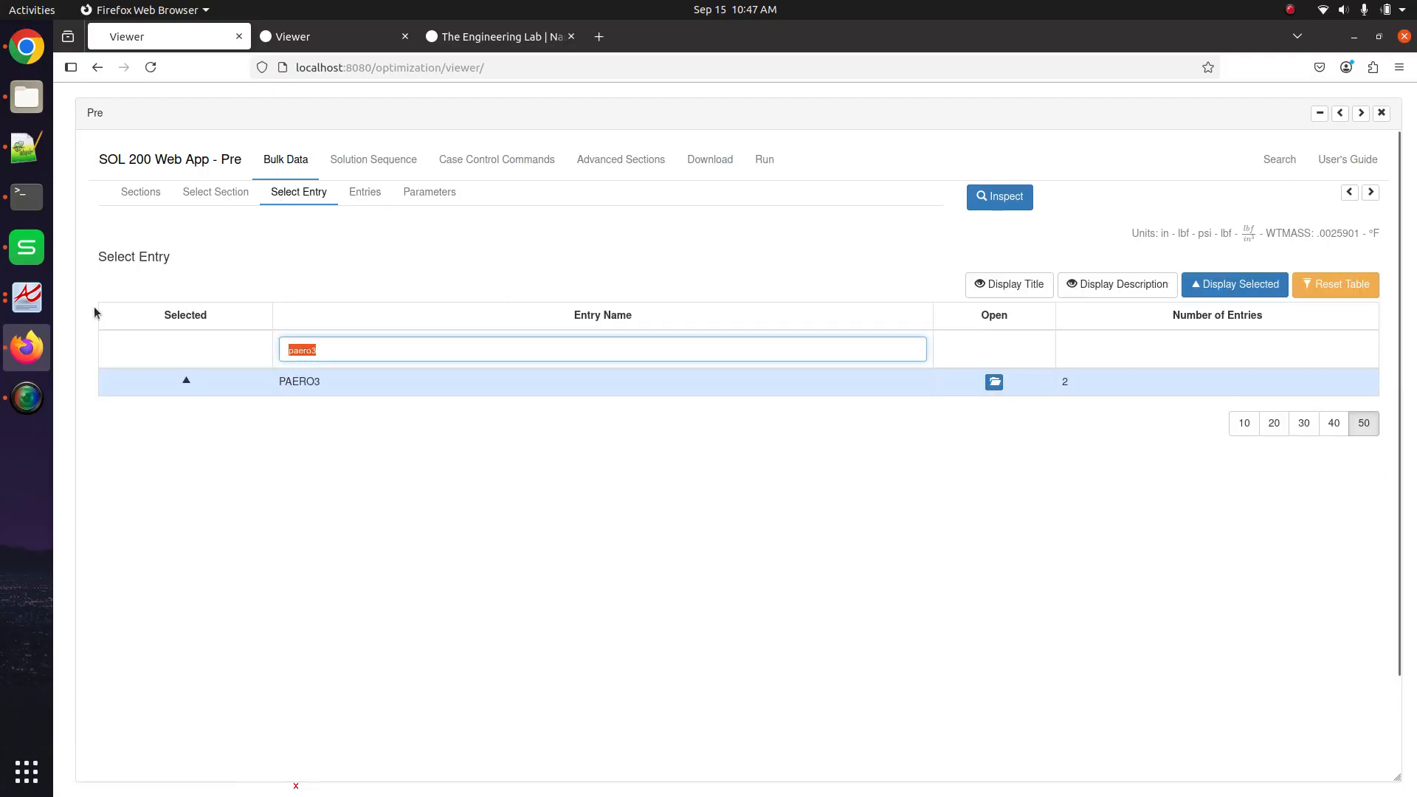
text(cae)
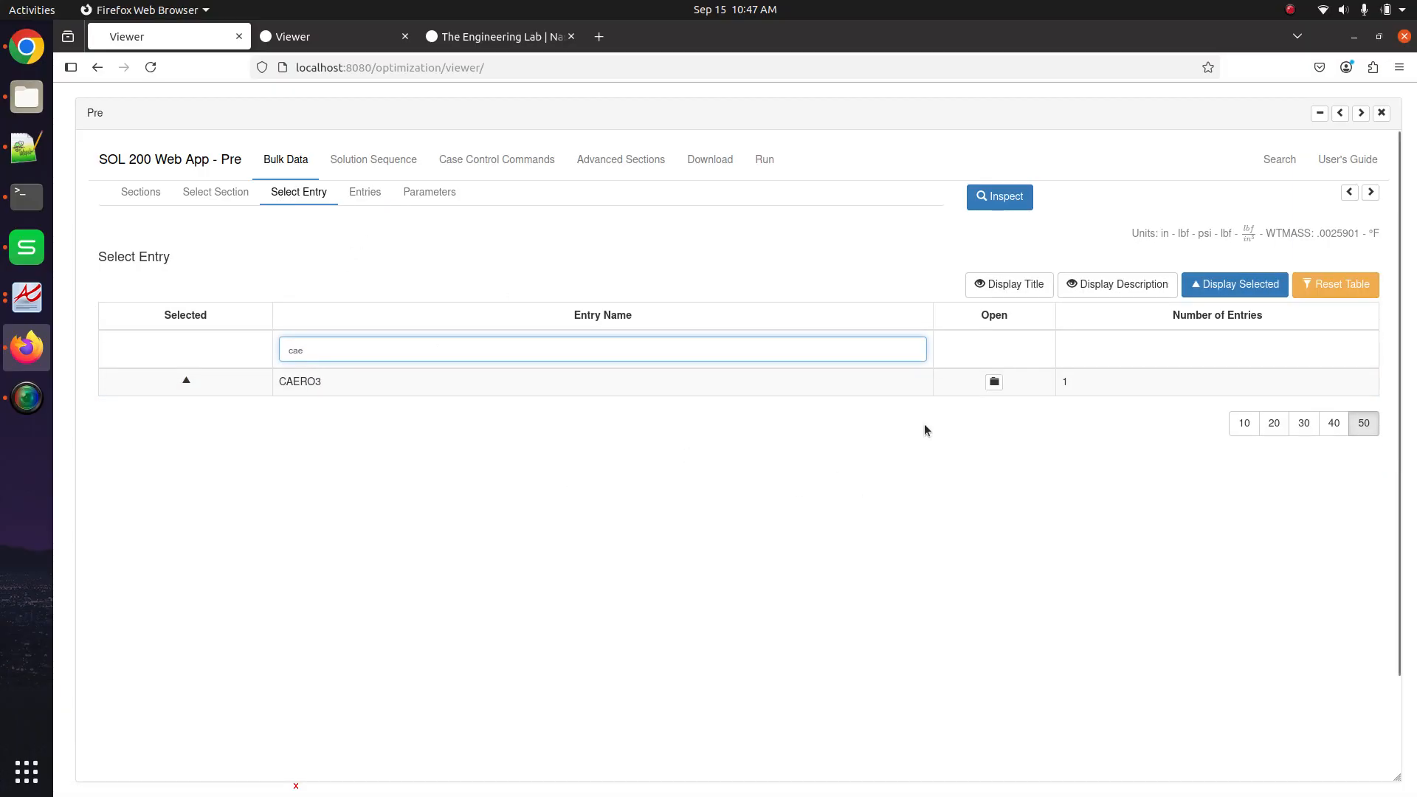
click(972, 388)
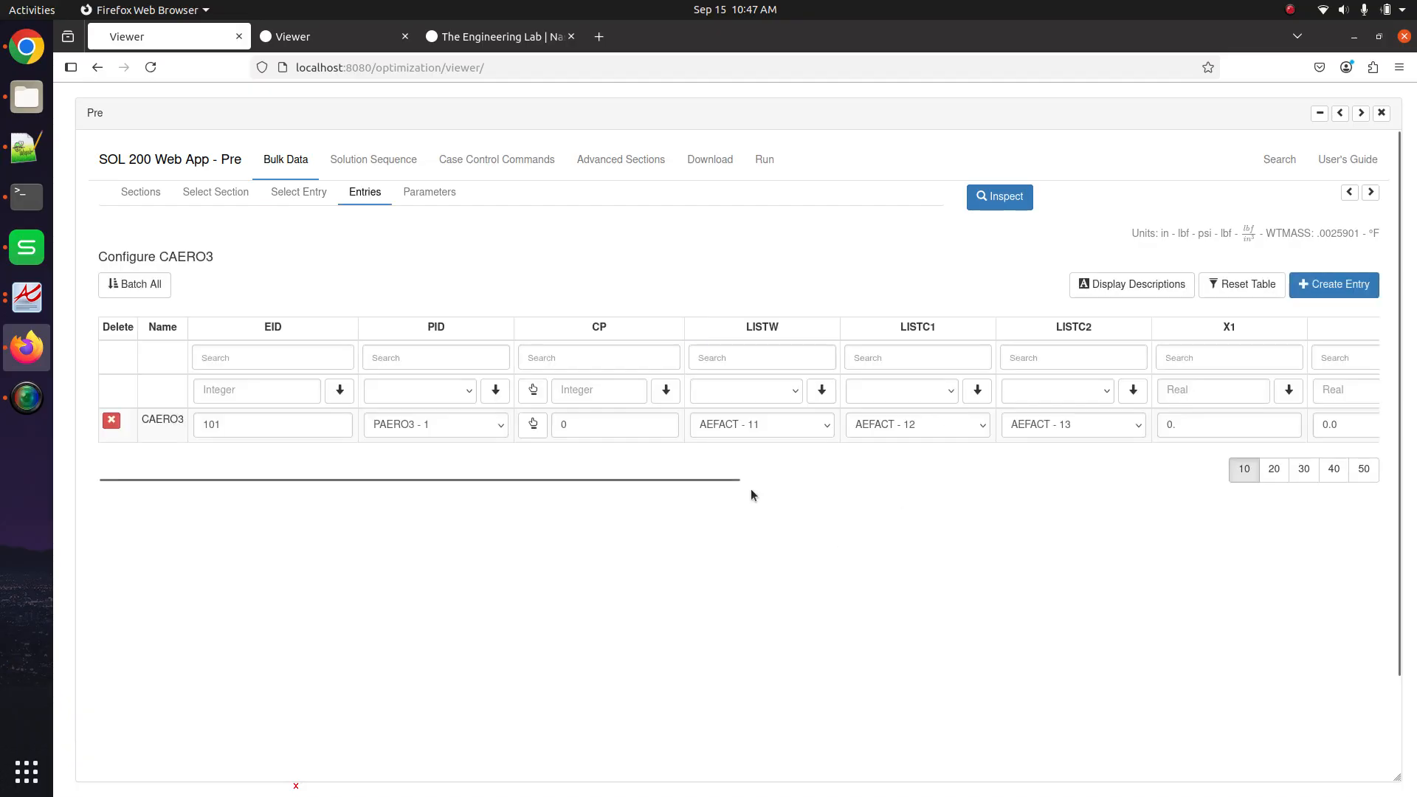
click(1317, 297)
click(468, 460)
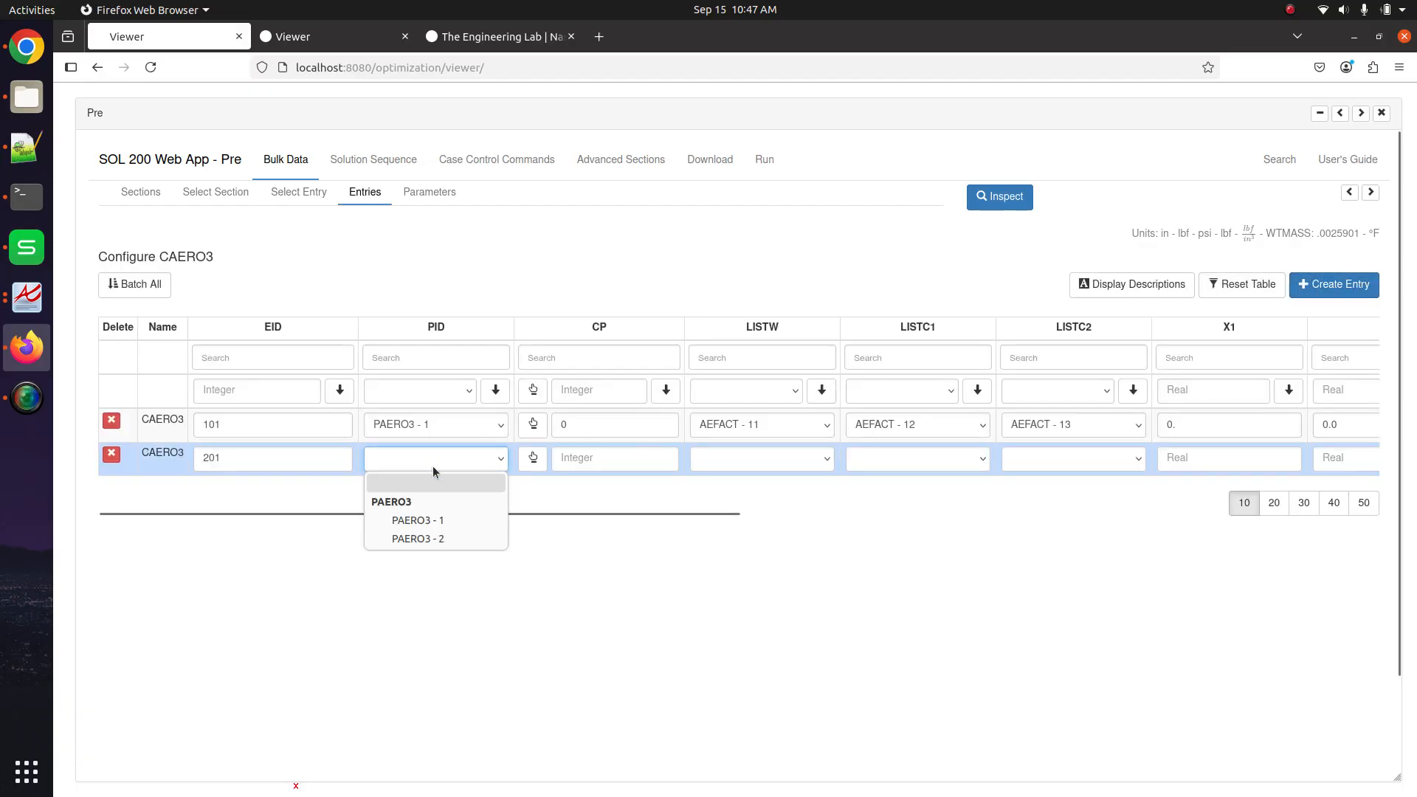
click(435, 540)
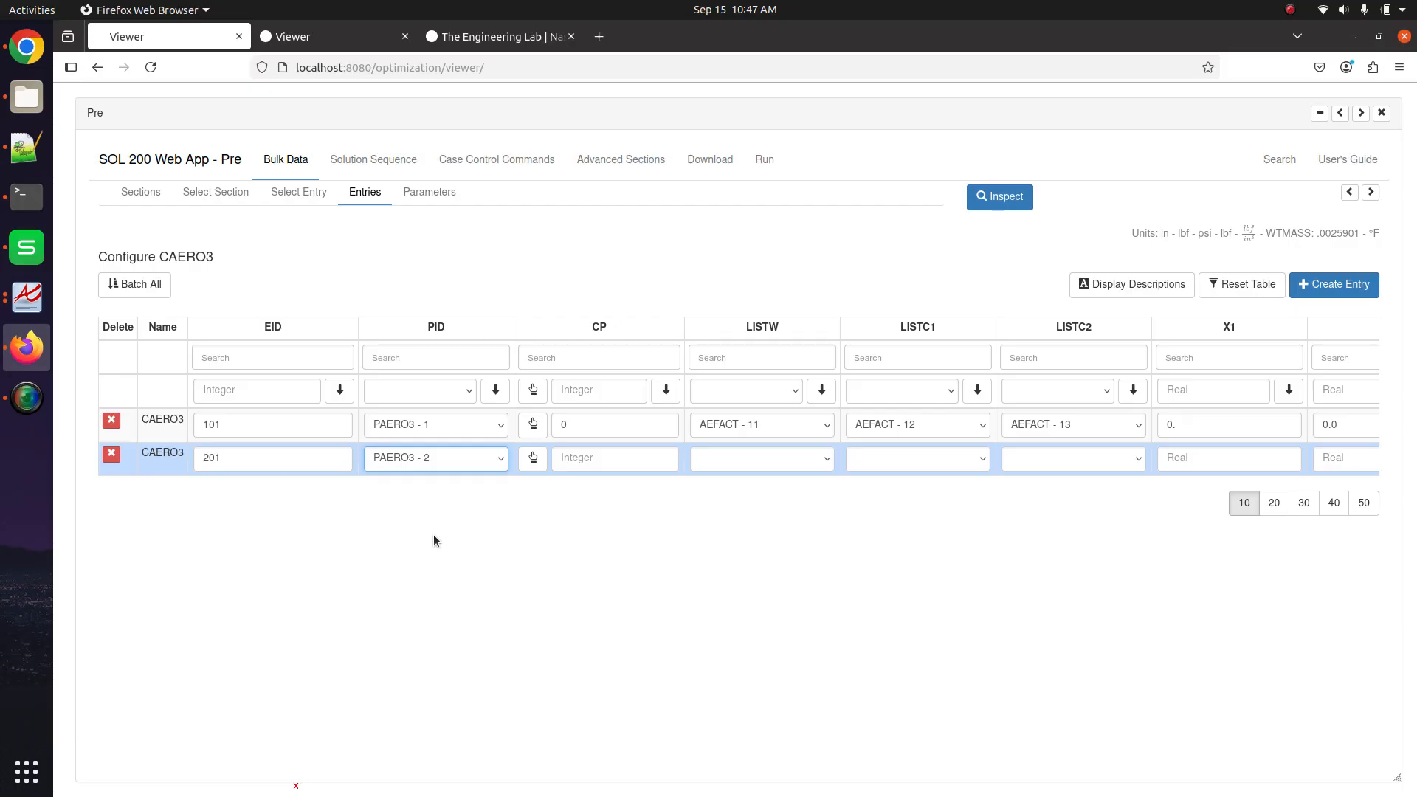
click(575, 458)
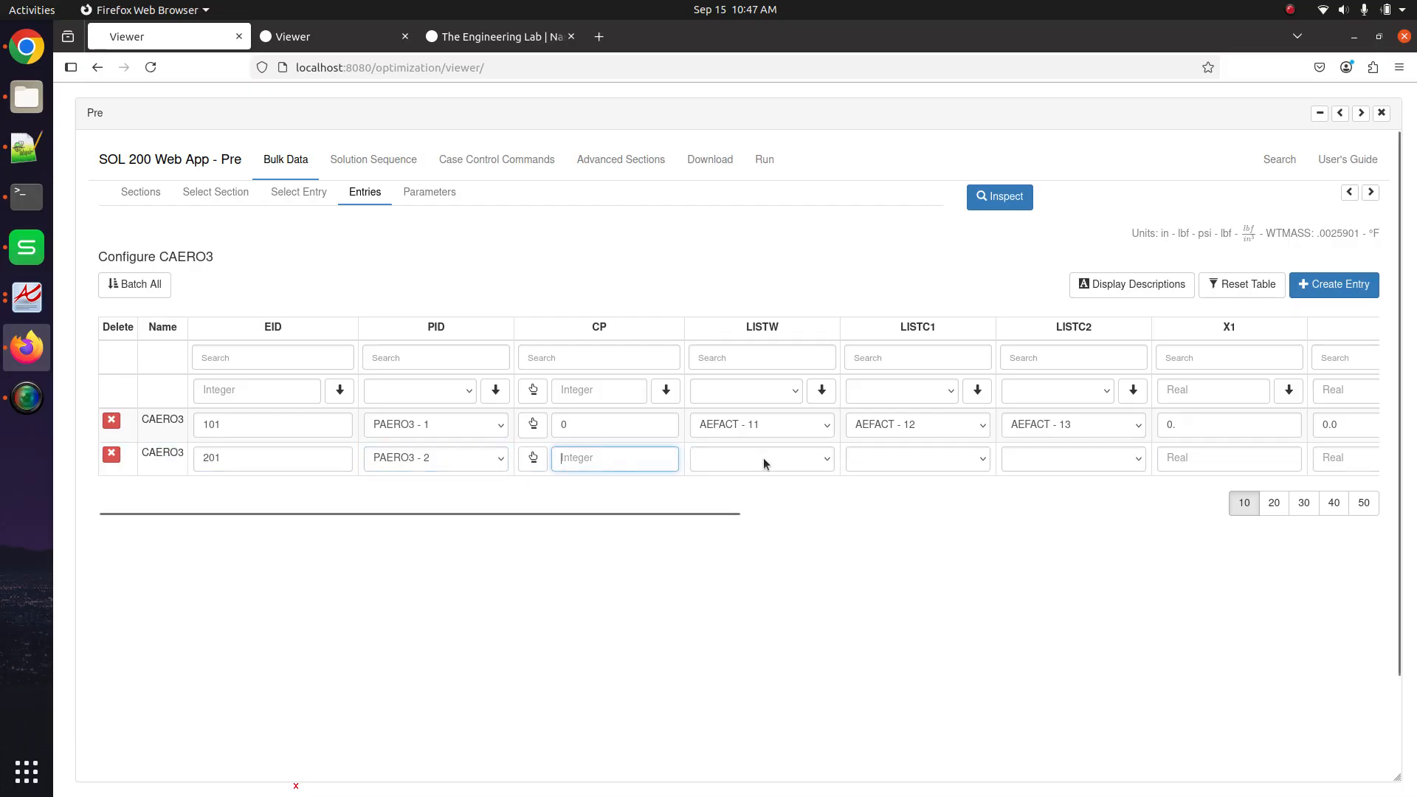
Delete CAERO3 entry 201, clear the entry name filter, and delete PAERO3 entry 2
click(113, 454)
click(307, 195)
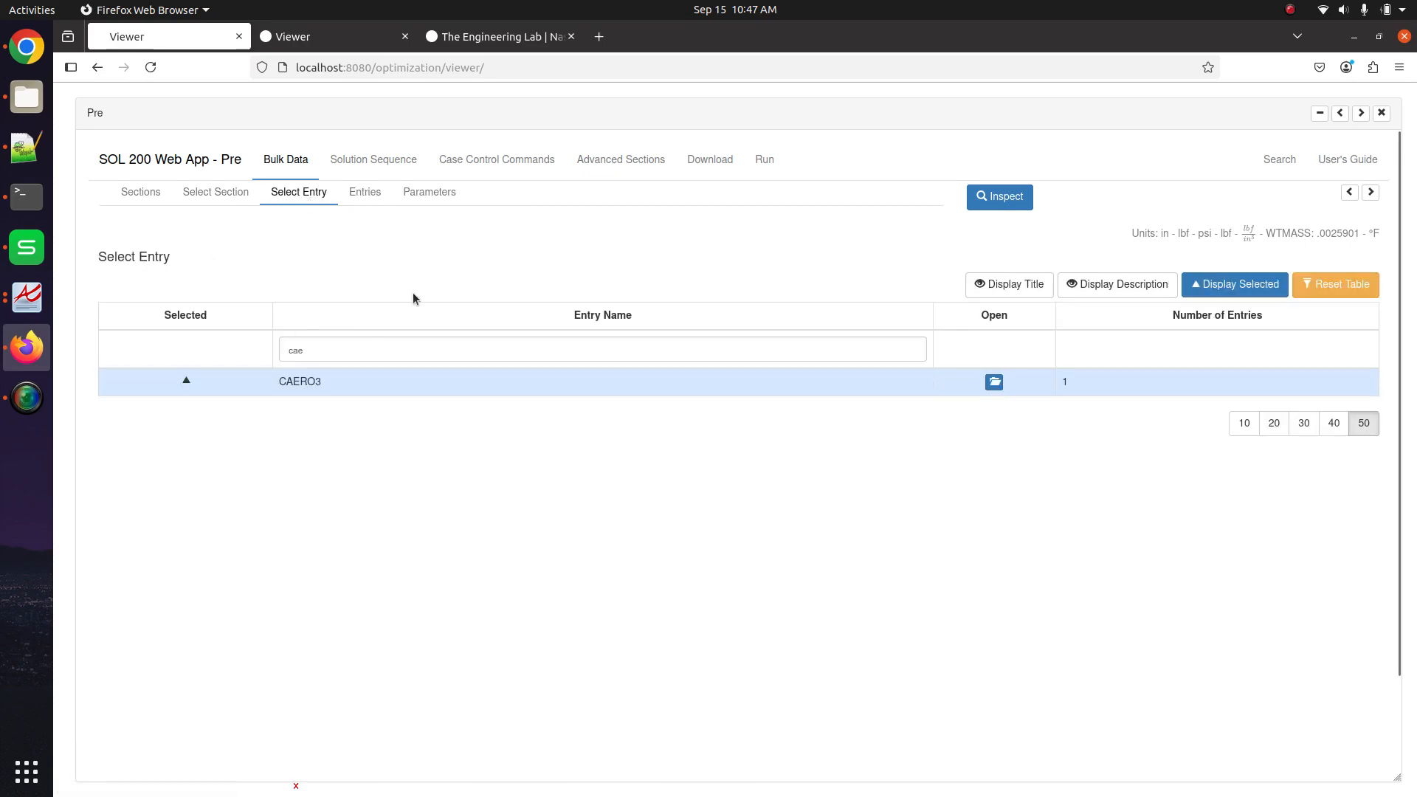
click(1259, 284)
click(1259, 285)
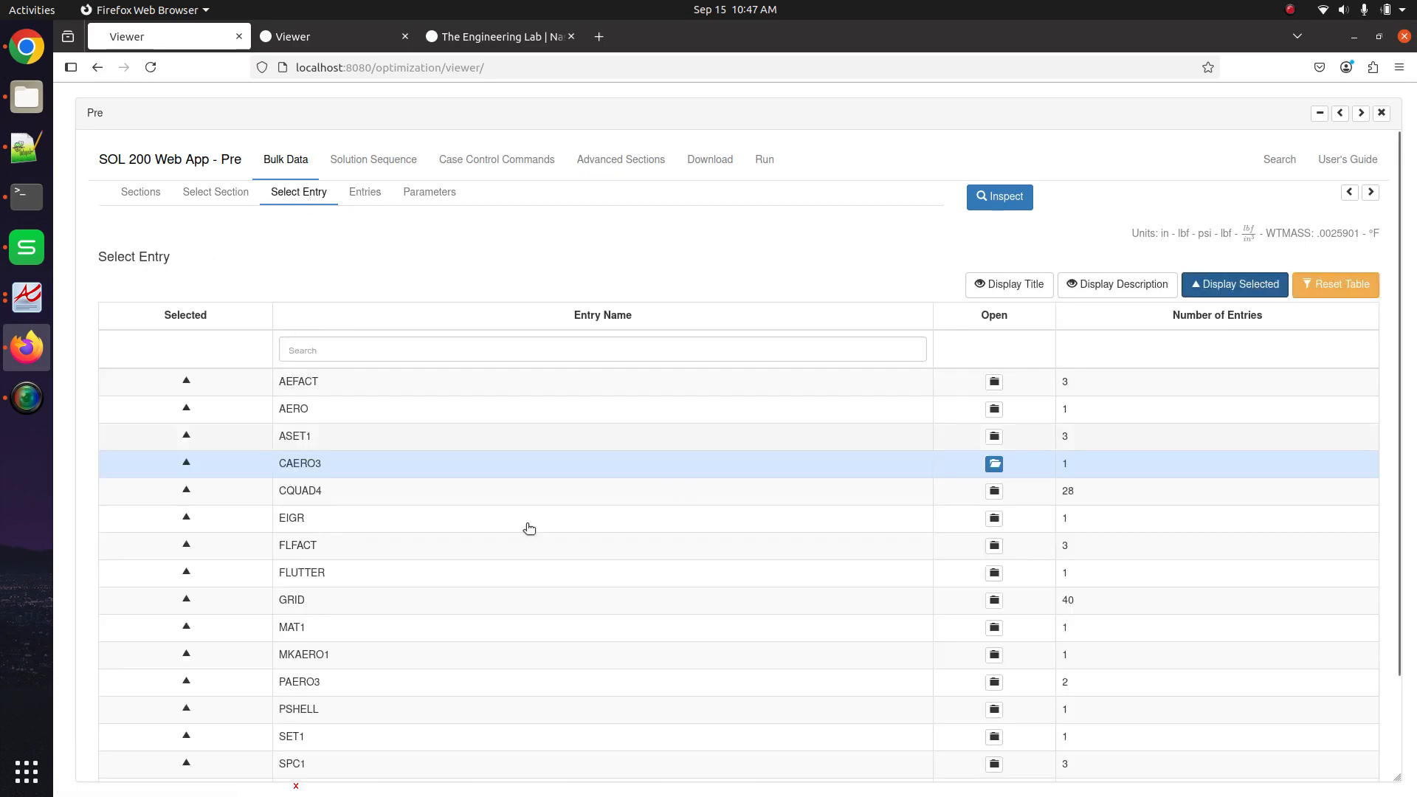
scroll(509, 536, down, 2)
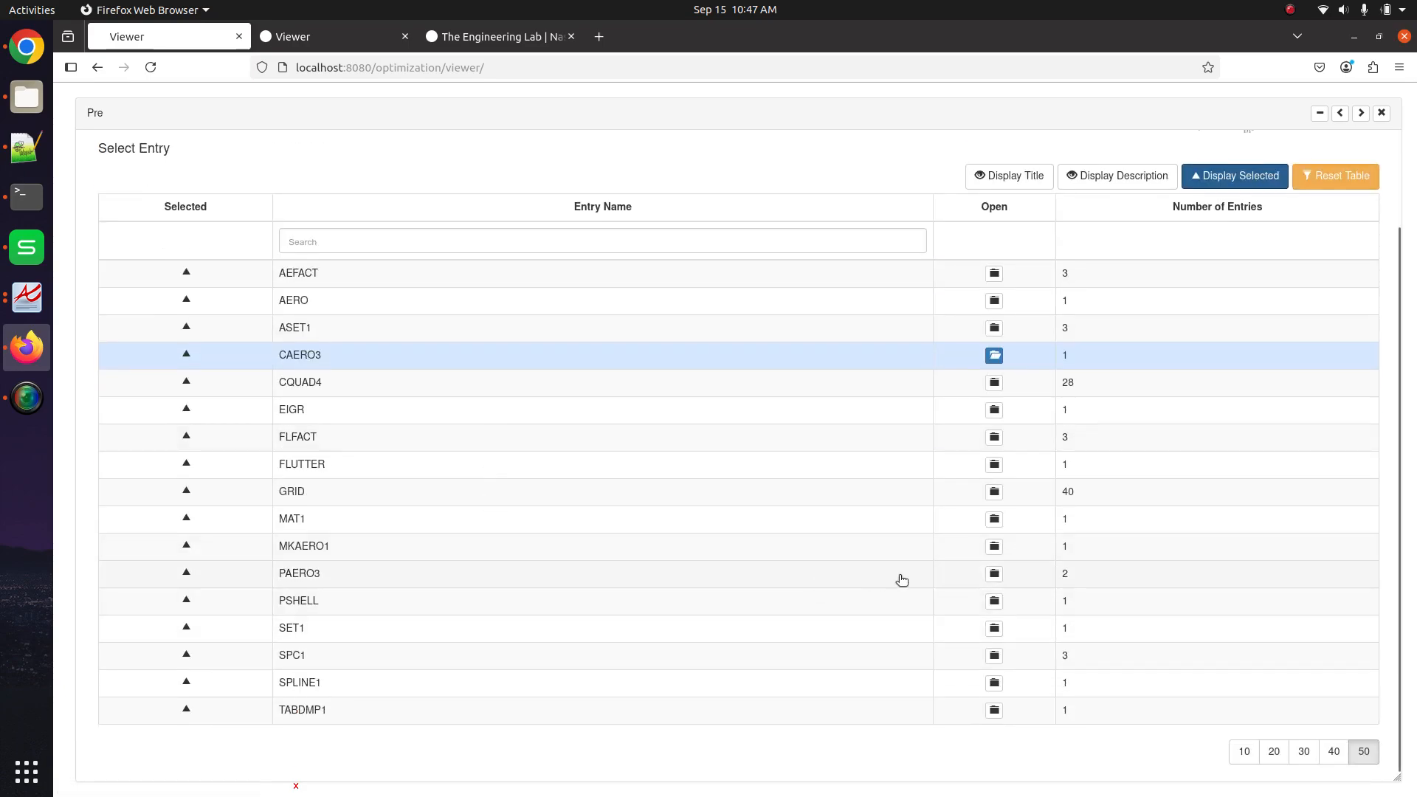
click(961, 576)
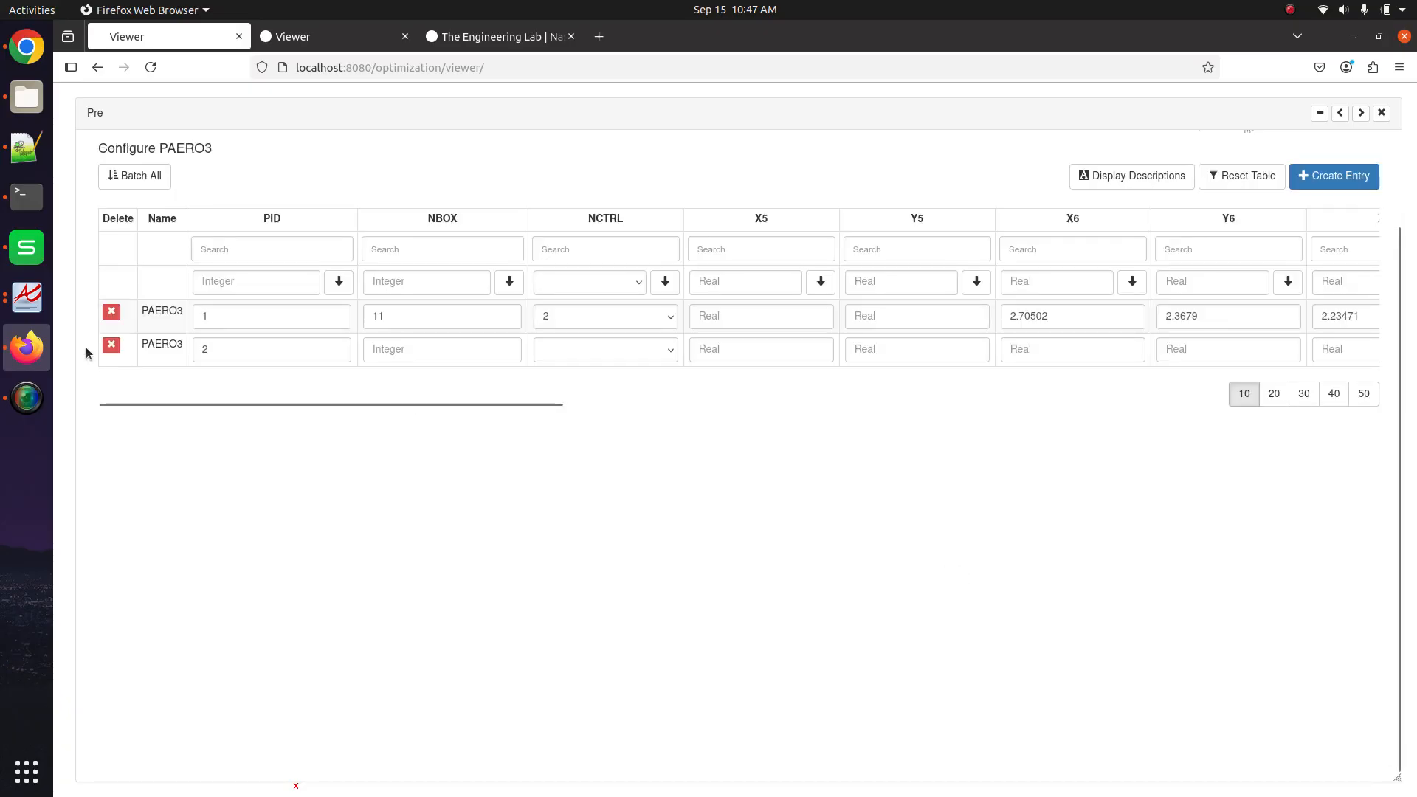
click(112, 344)
scroll(279, 470, up, 2)
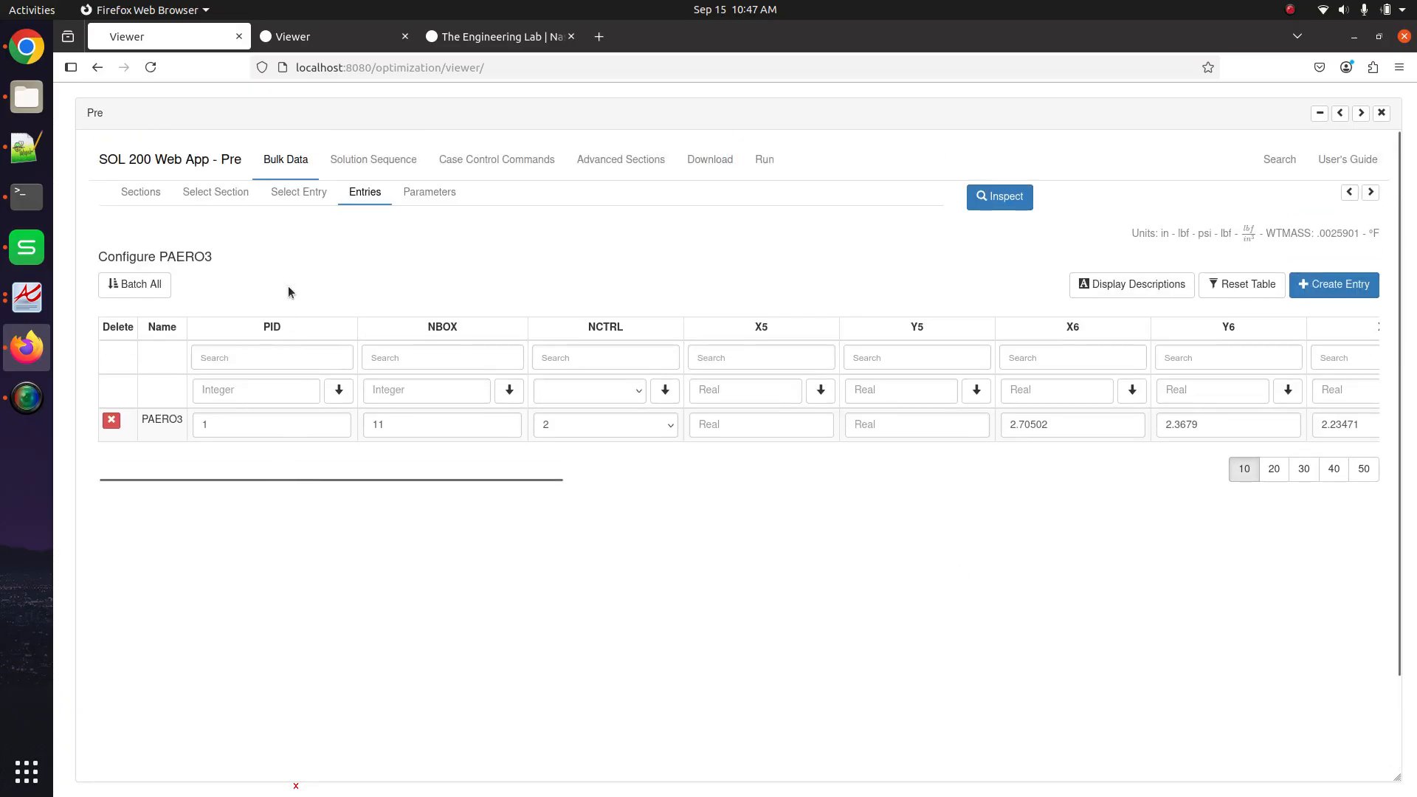
Show the PAERO3 field descriptions and shrink the Pre window to sit beside the model
click(1073, 287)
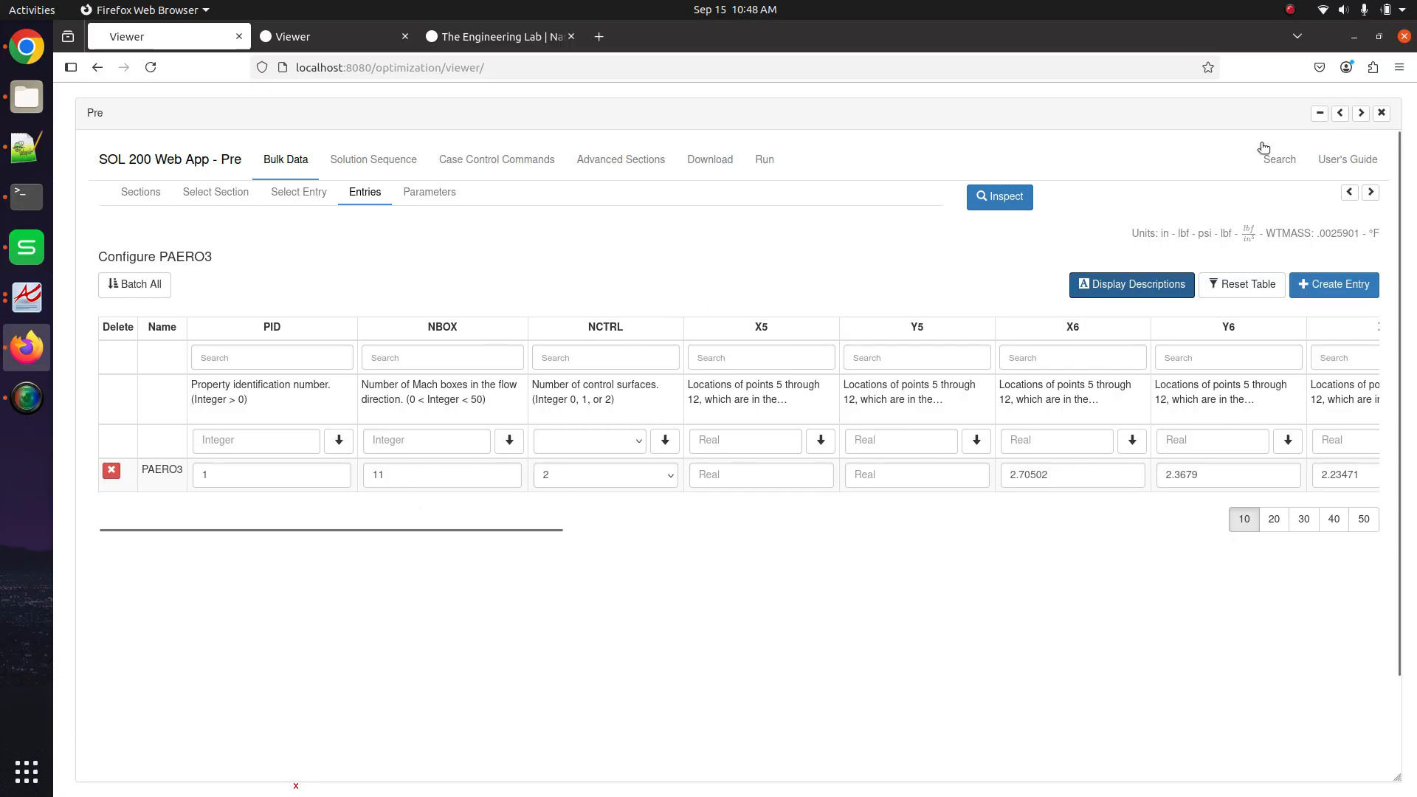
click(1362, 112)
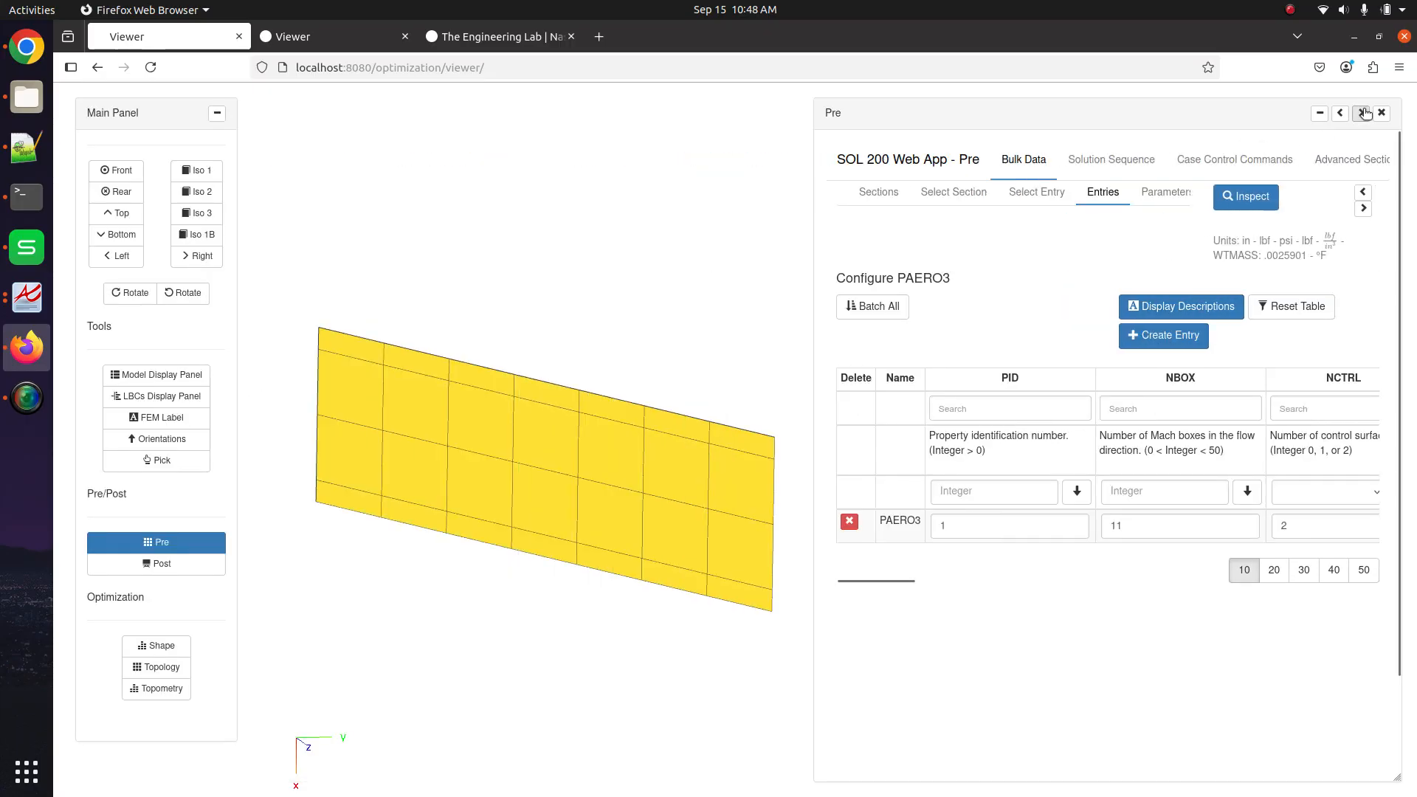
Replace the PSHELL 1 display with the CAERO3 101 panel's elements and wireframe plus the boxes wireframe
click(157, 374)
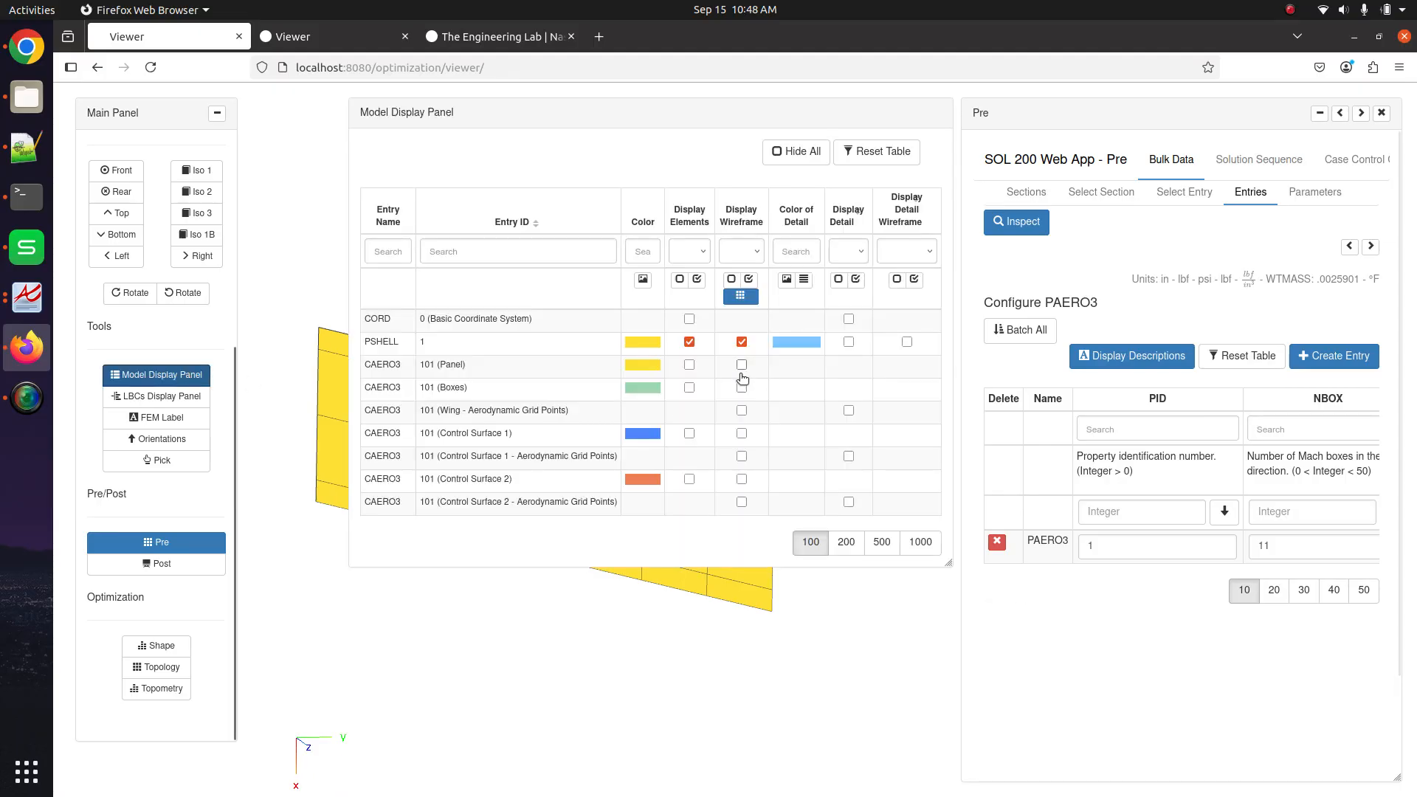
click(742, 387)
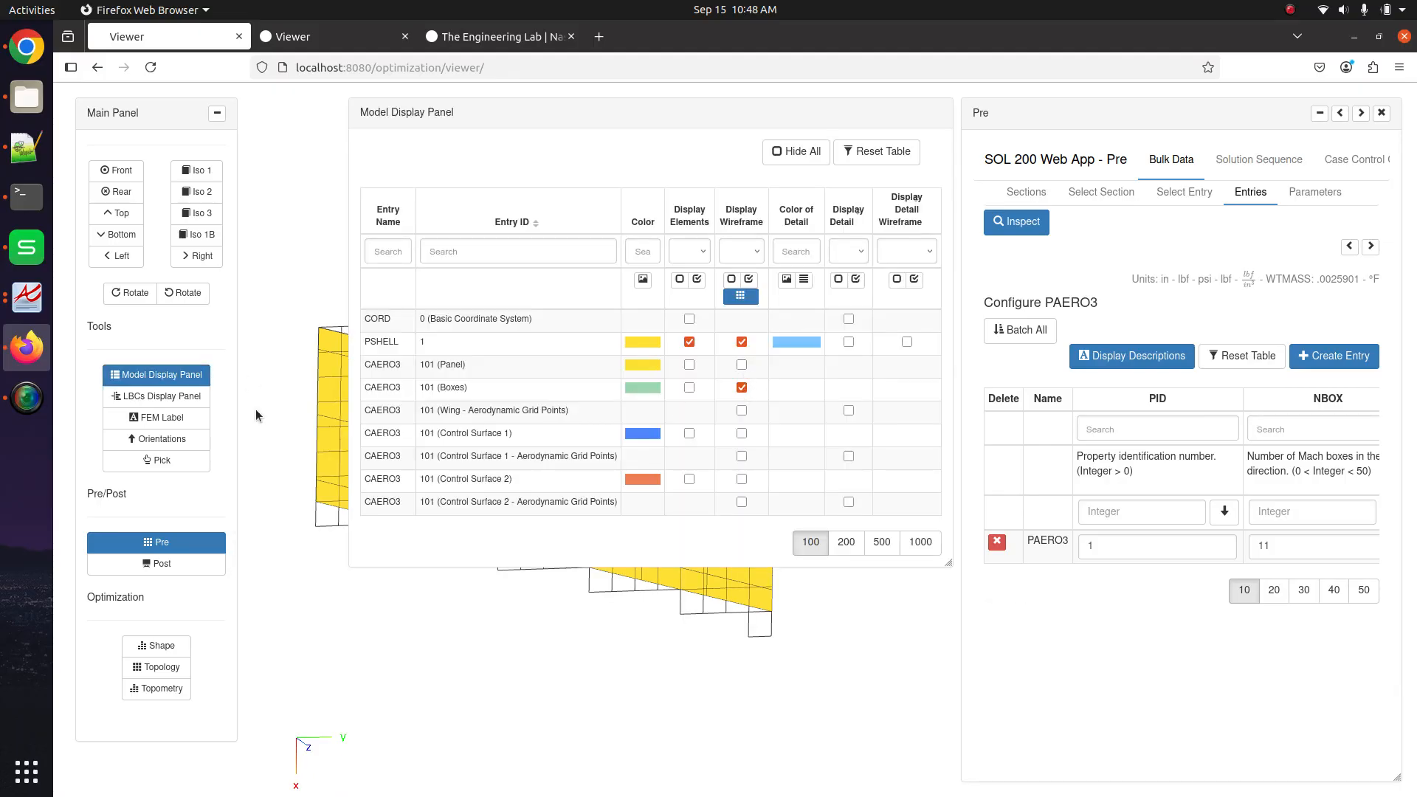
click(689, 342)
click(689, 365)
click(742, 365)
click(741, 342)
click(193, 375)
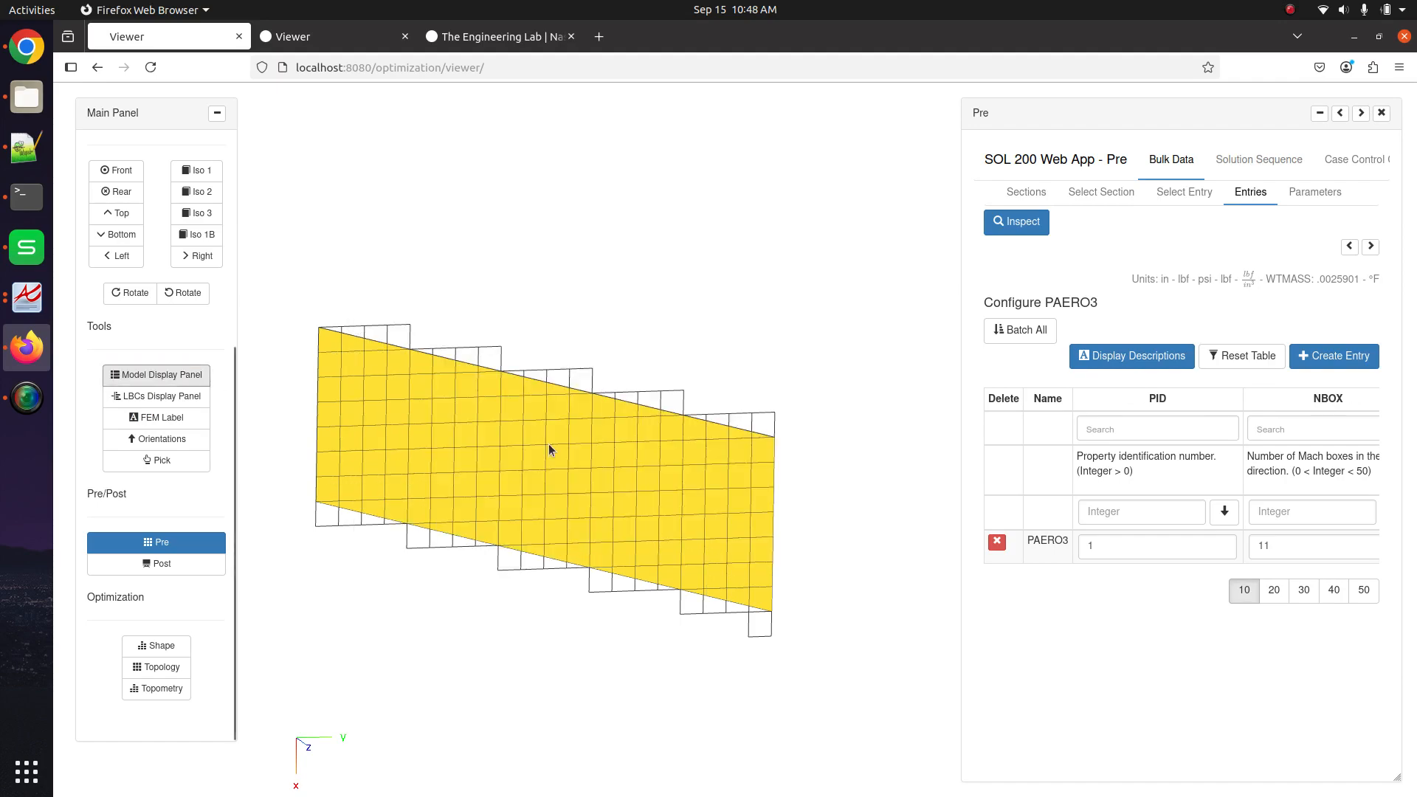
Set the NBOX value of PAERO3 entry 1 to 15
scroll(550, 445, down, 4)
scroll(1207, 475, right, 5)
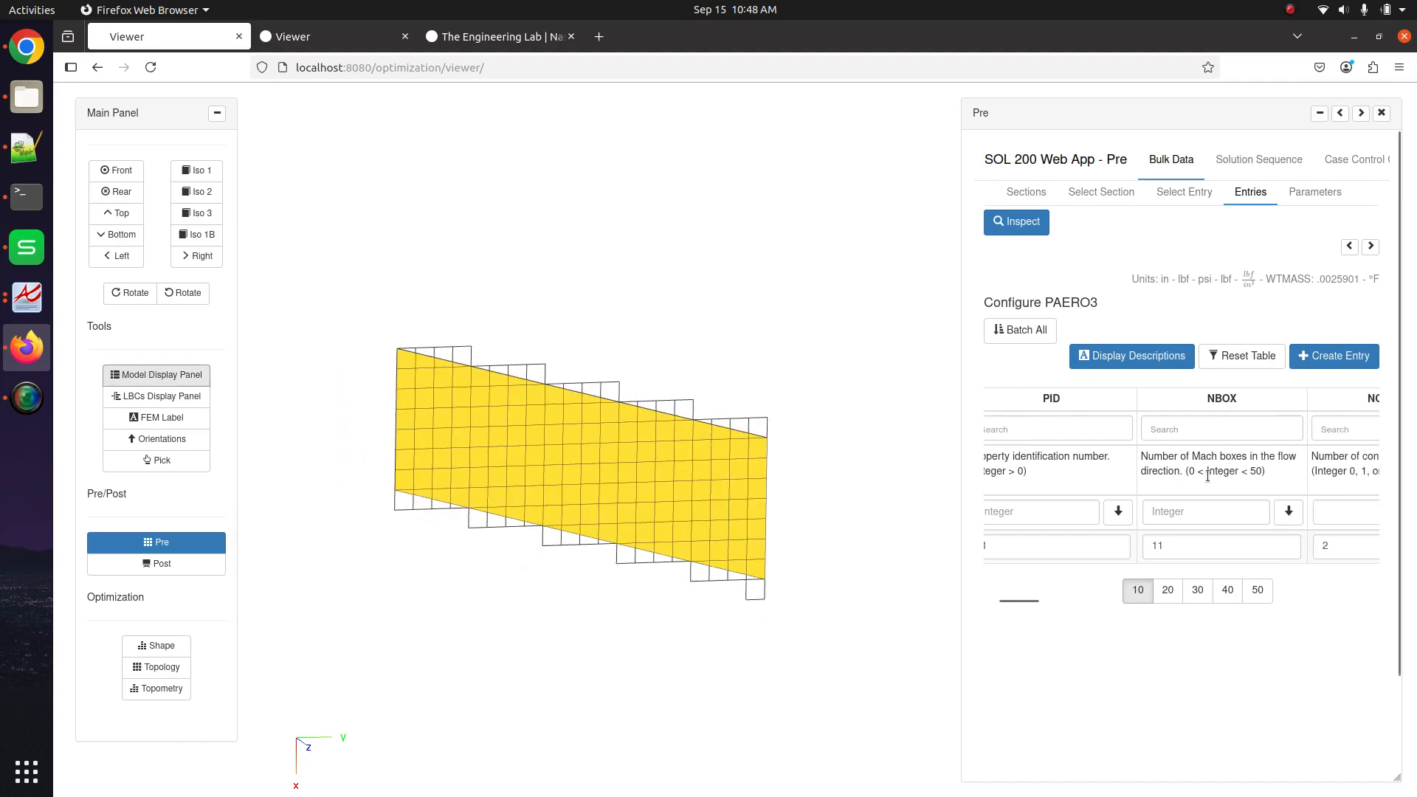
double_click(1119, 545)
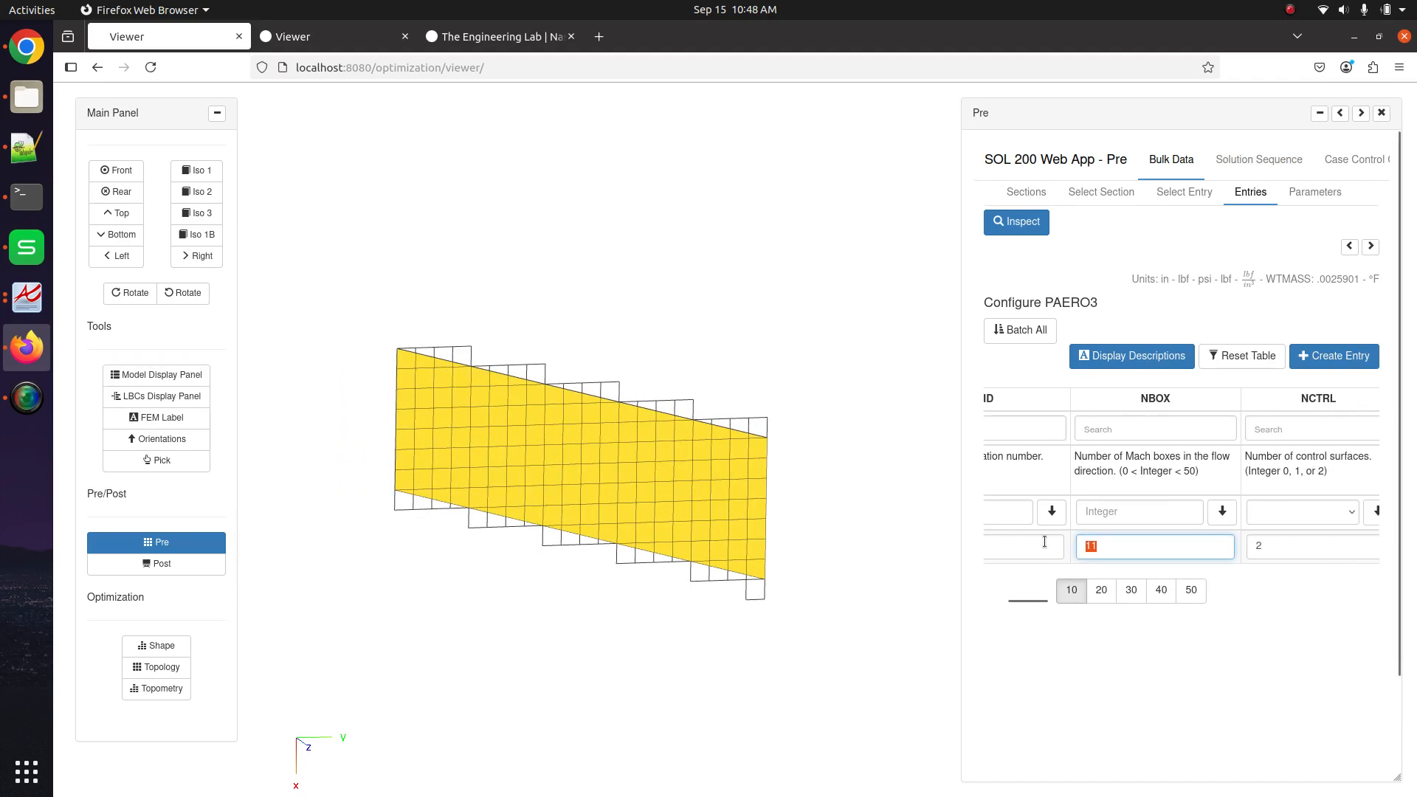
click(627, 518)
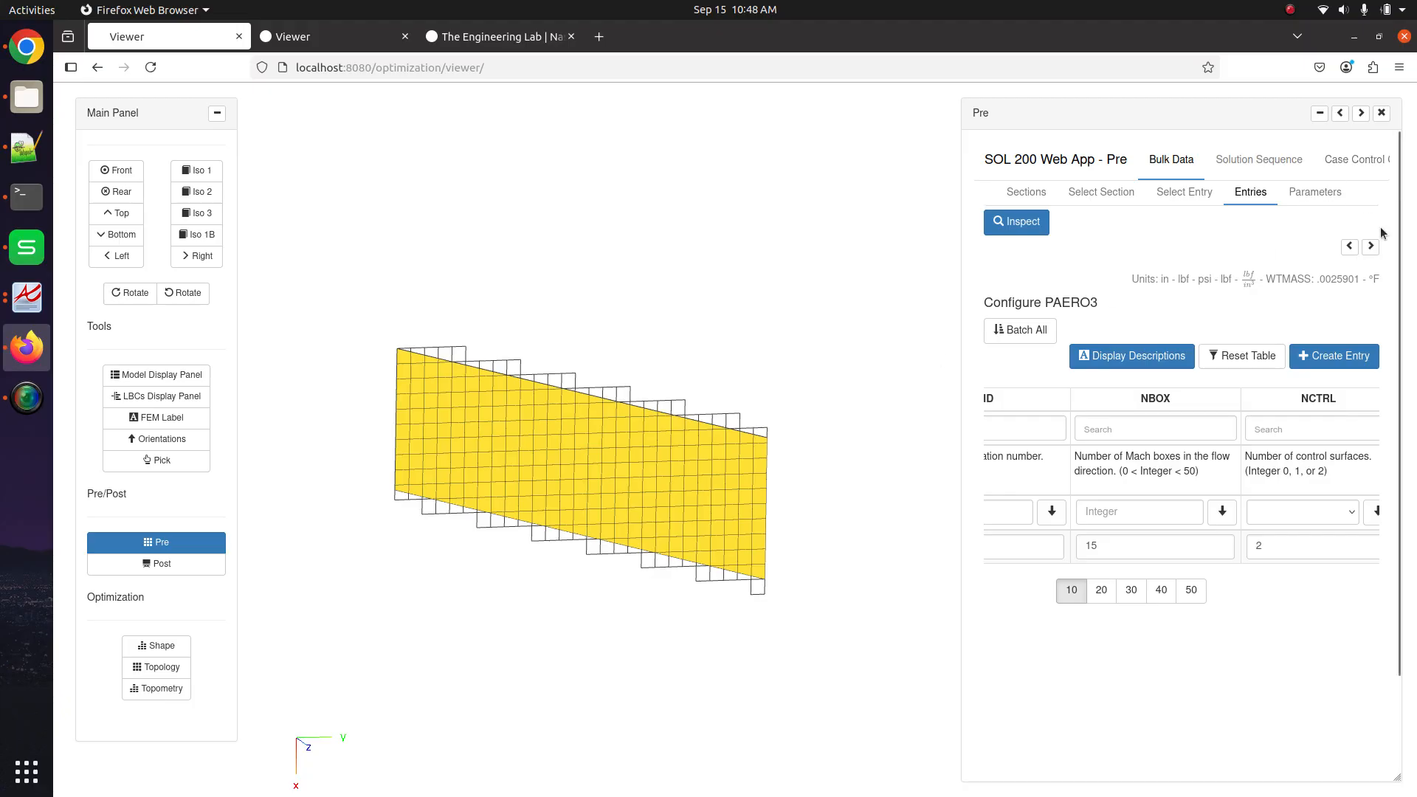
Expand the Pre window and its BDF output, and examine the NBOX field in the PAERO3 entry text
click(1338, 115)
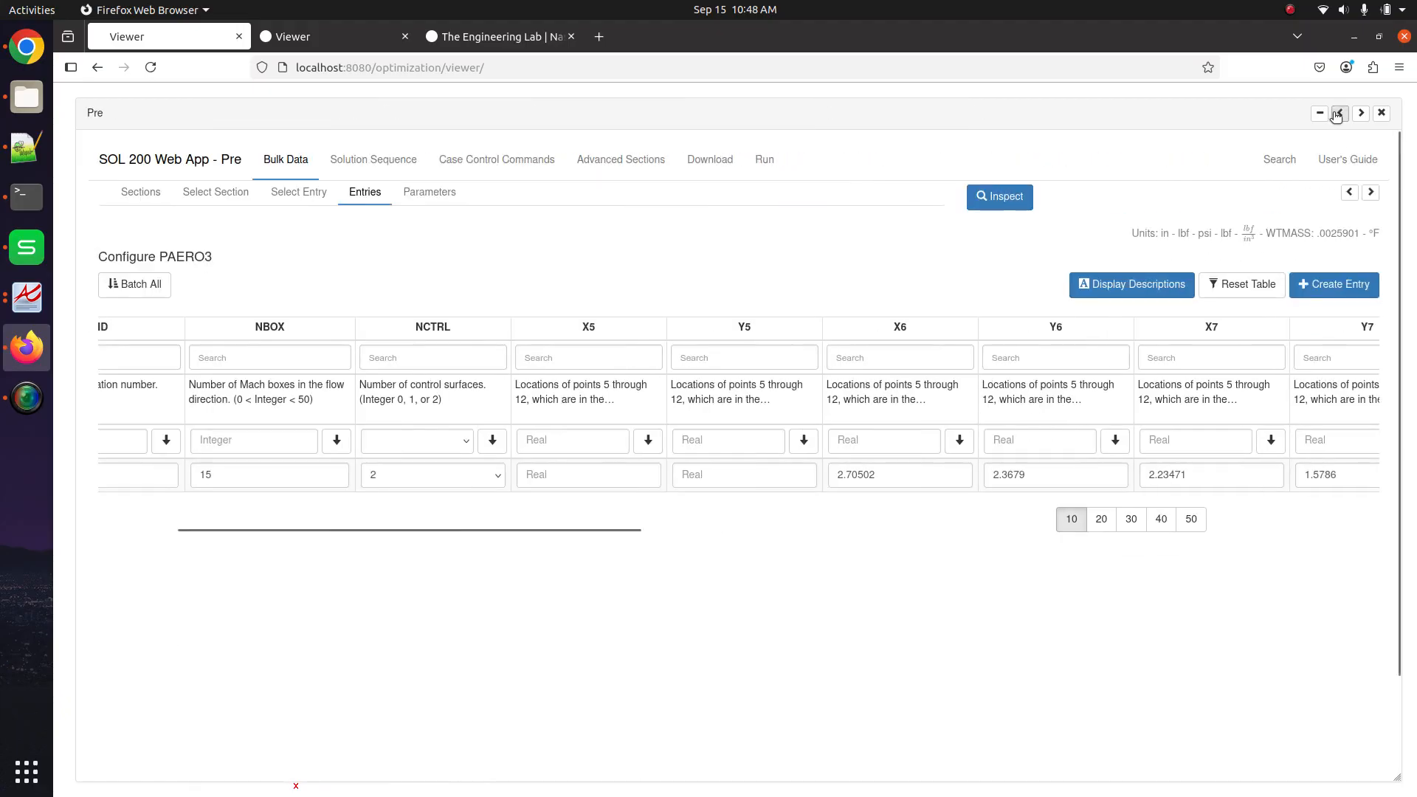
click(1353, 193)
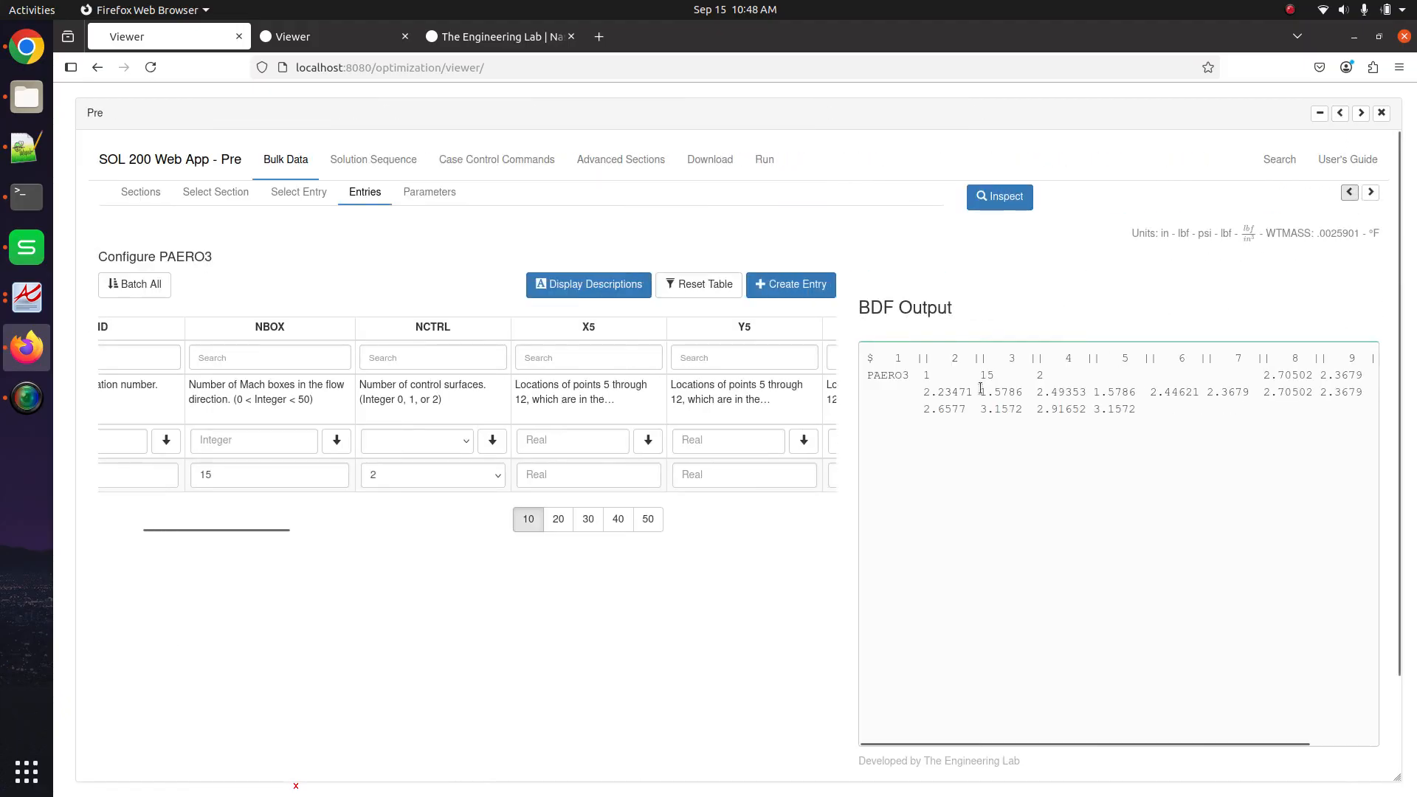
drag(982, 374, 1008, 374)
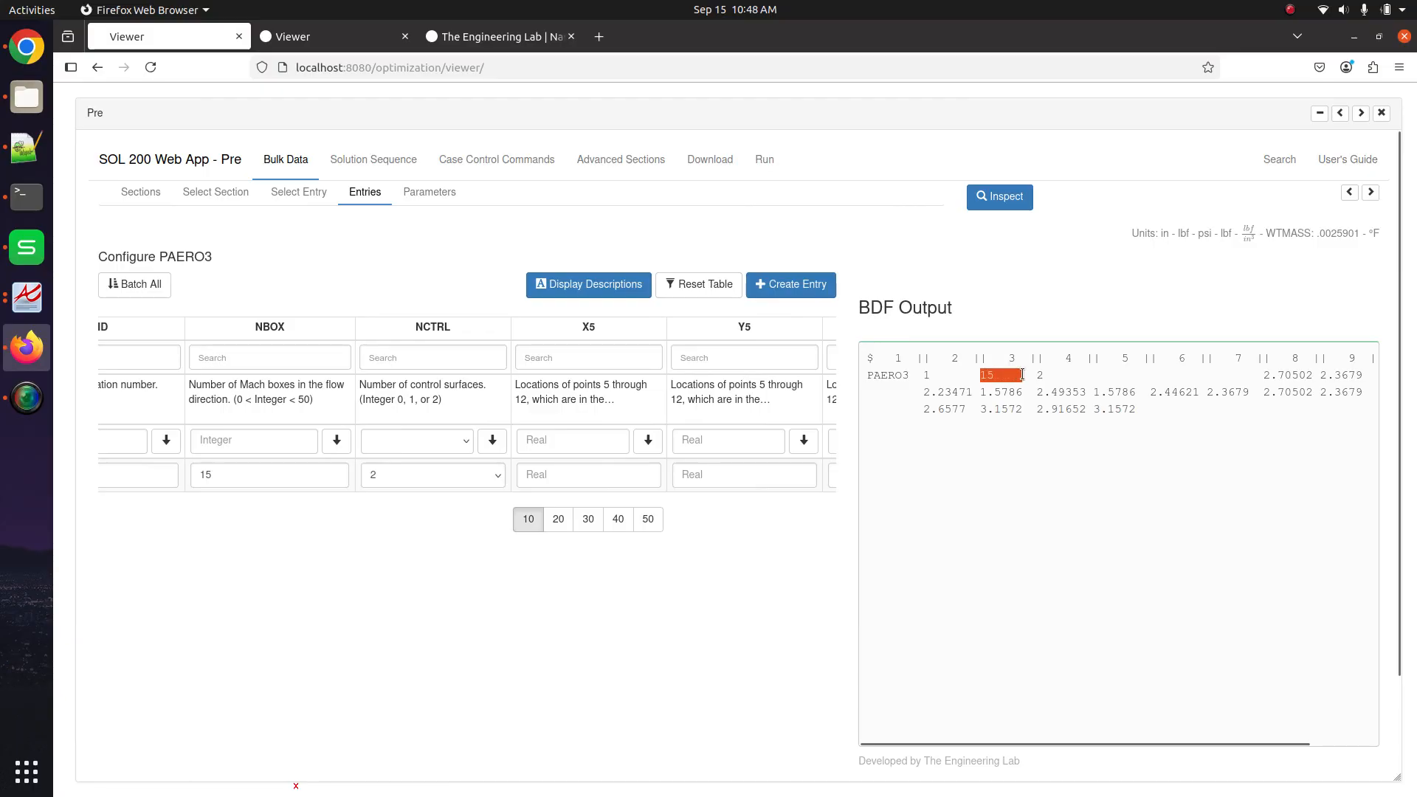
Set the NBOX value of PAERO3 entry 1 to 11 and highlight that field in the BDF output
double_click(303, 475)
text(11)
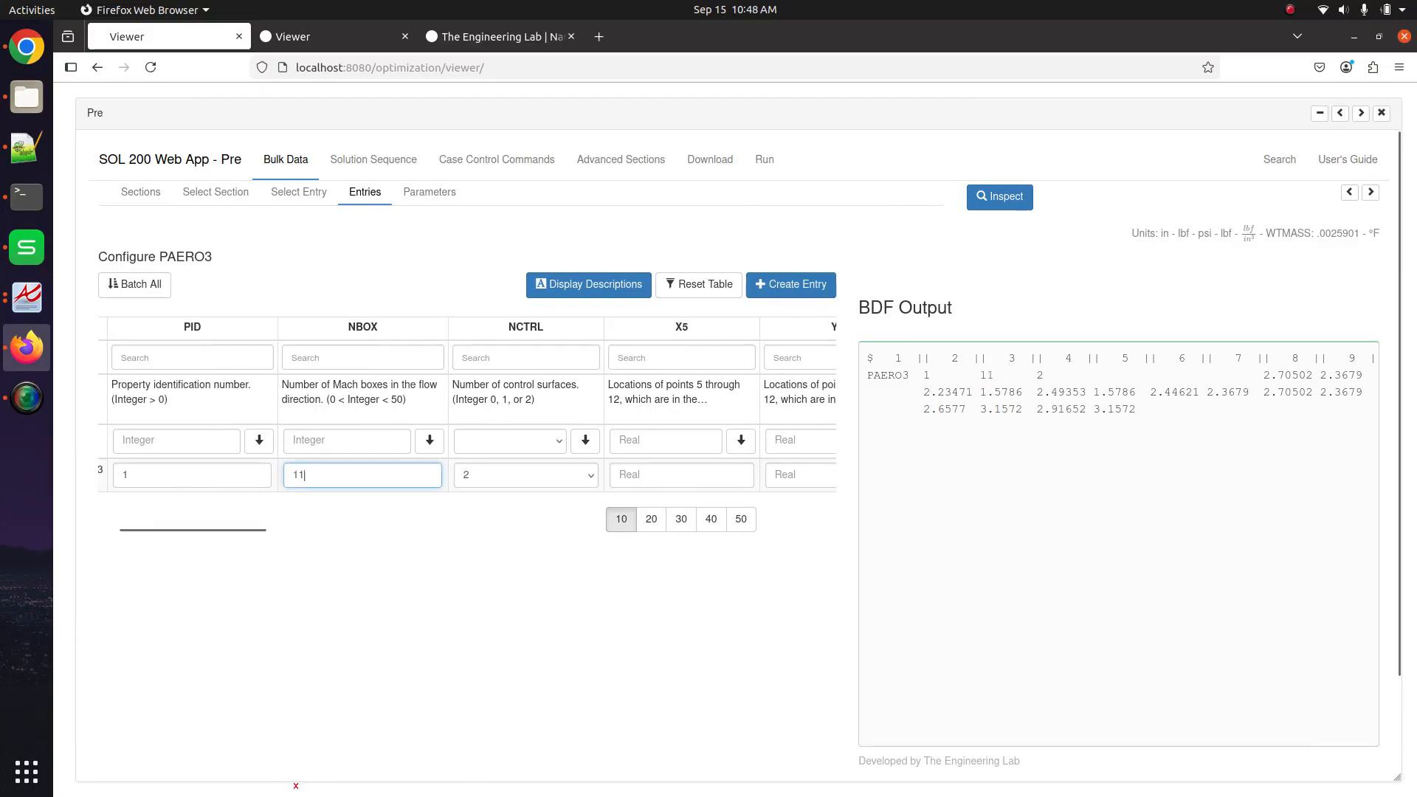
click(959, 417)
drag(980, 375, 1013, 379)
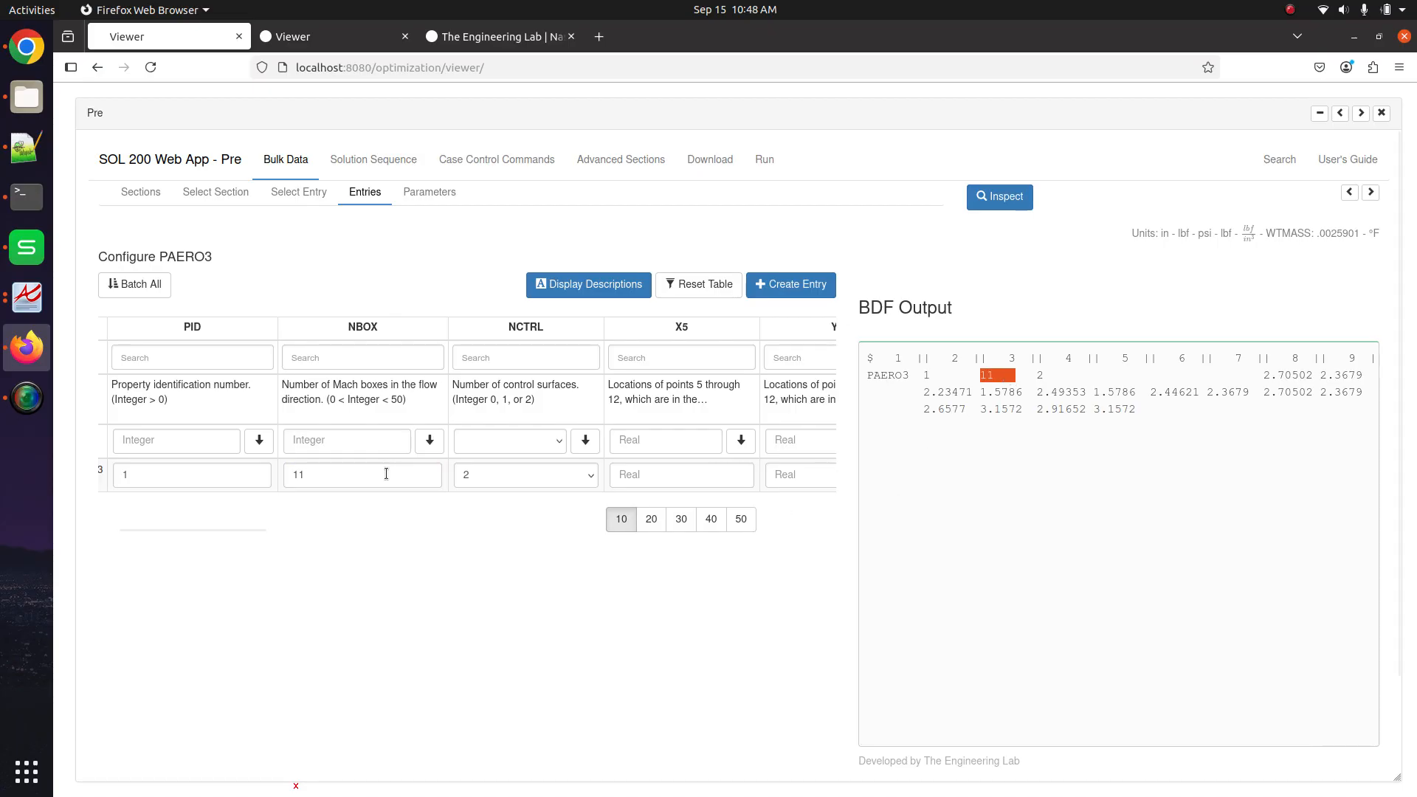
scroll(386, 473, left, 2)
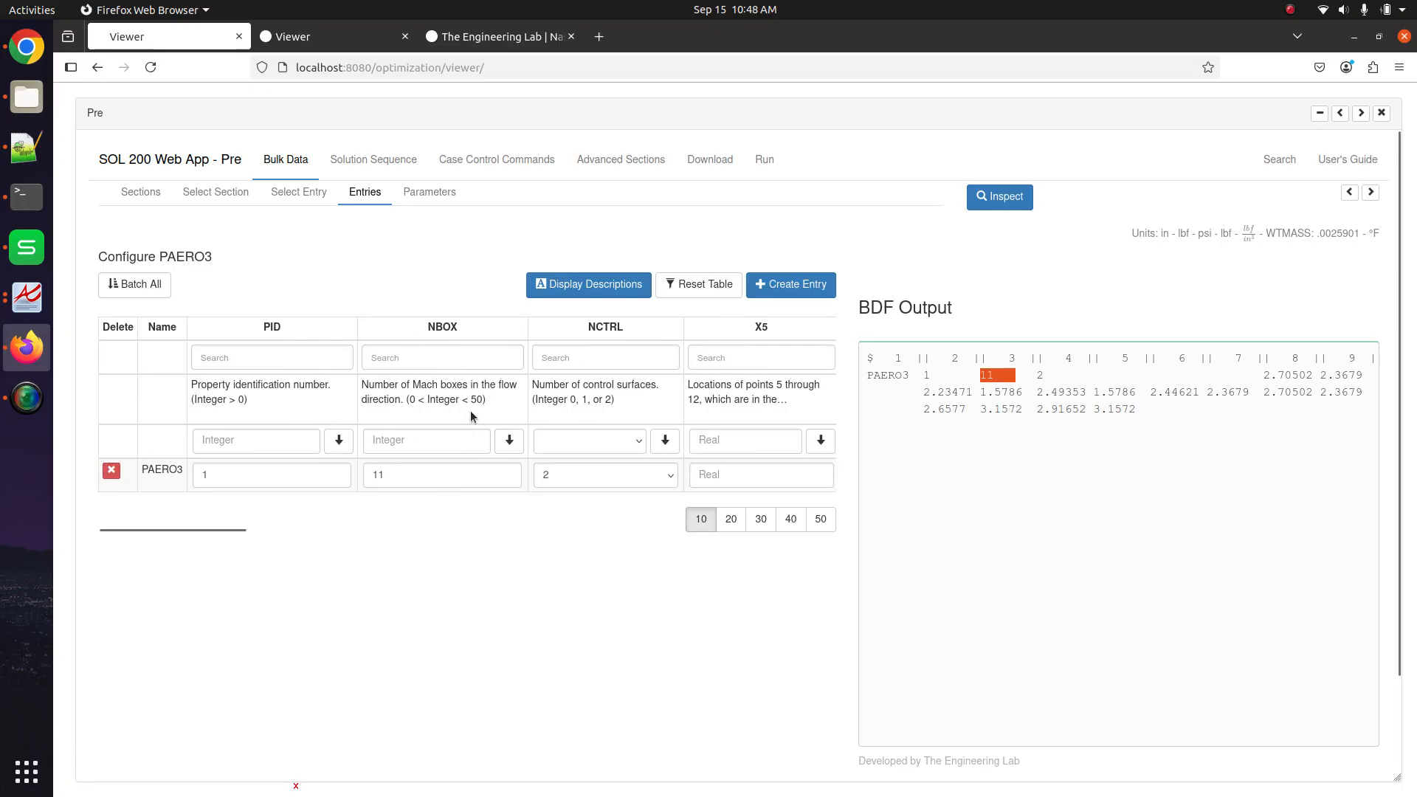
Narrow the BDF output and switch to the Quick Reference Guide (qrg.pdf) in Atril Document Viewer
click(1371, 192)
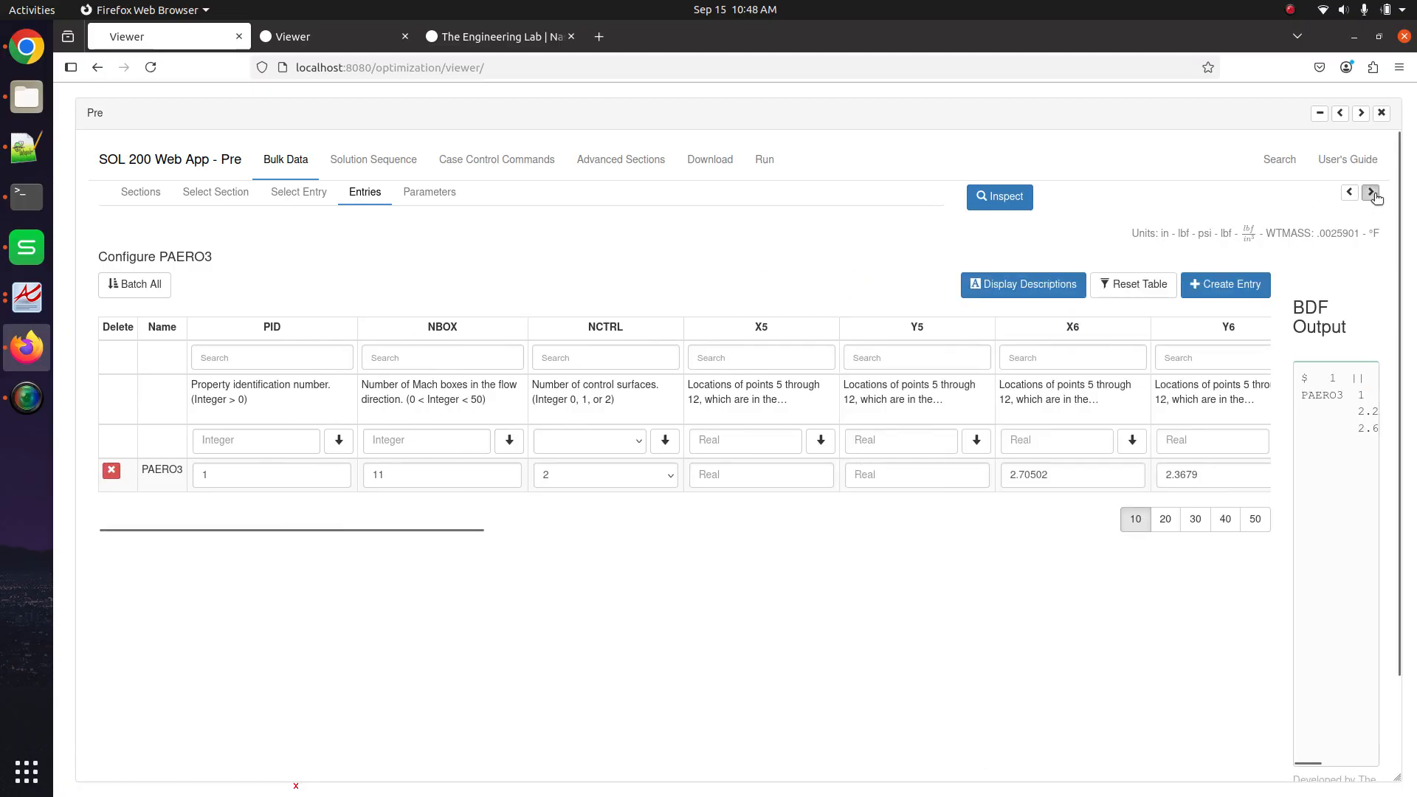
click(16, 297)
click(16, 297)
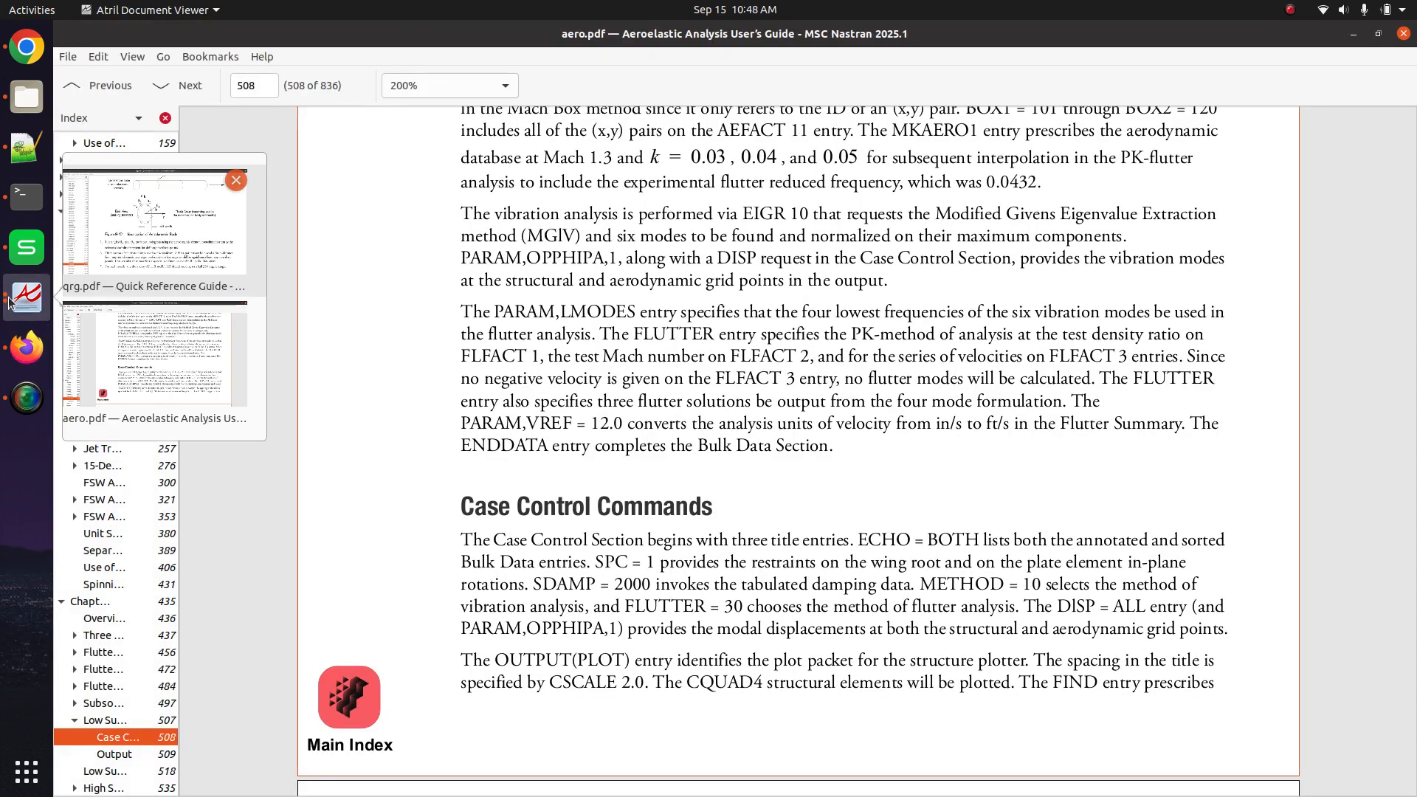
click(155, 221)
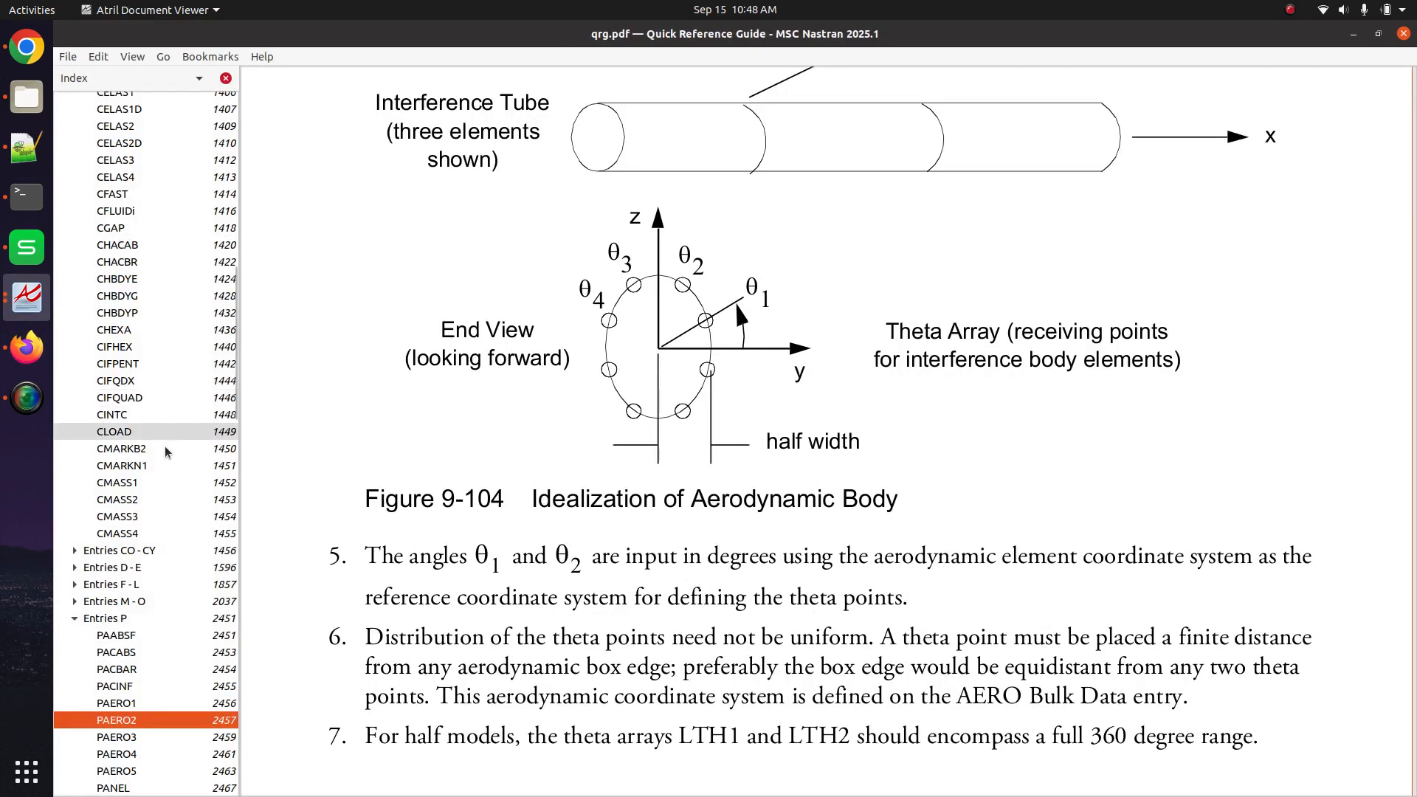
Open the PAERO3 entry in the guide's index and examine its field descriptions, remarks and the NSB and NBOX formulas
scroll(170, 516, down, 3)
click(170, 594)
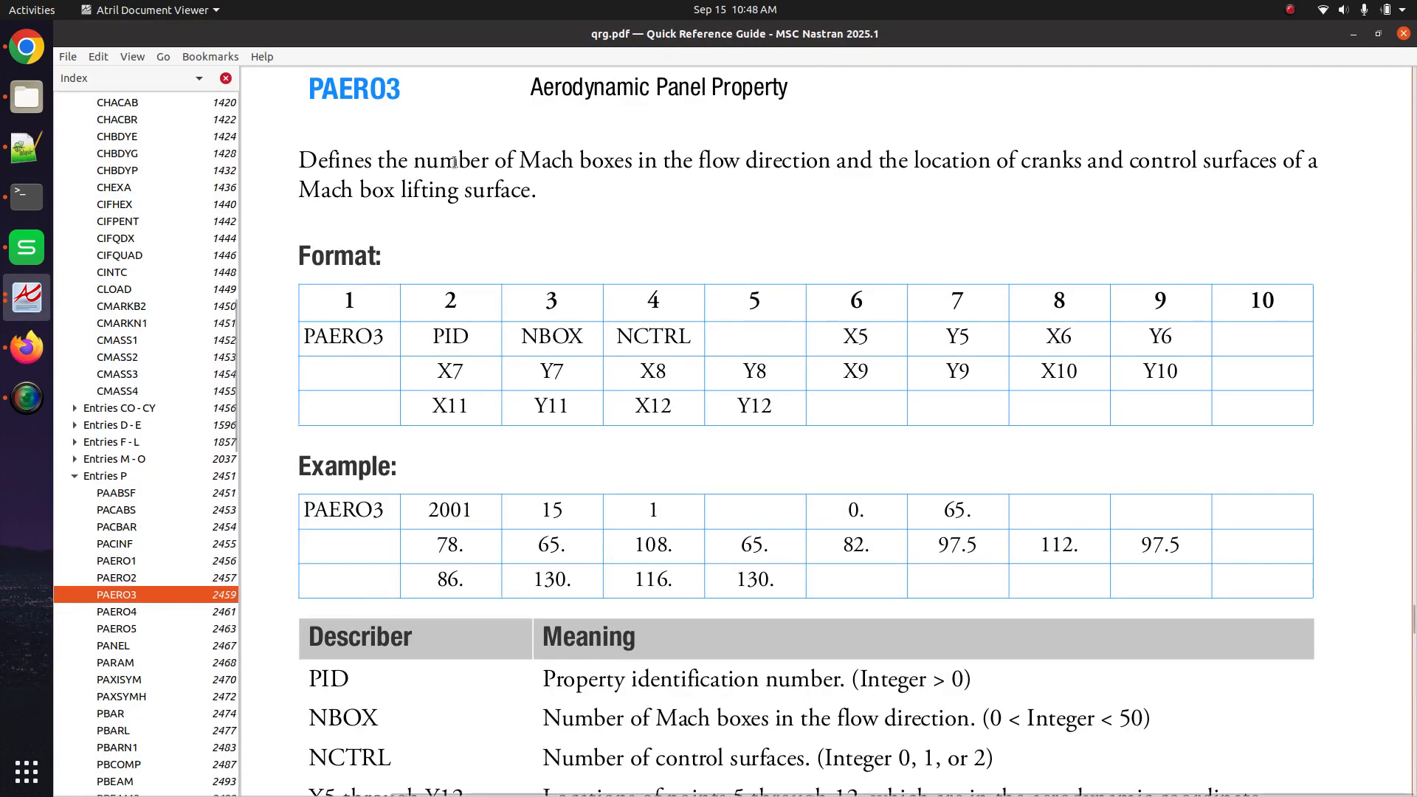
scroll(515, 367, down, 6)
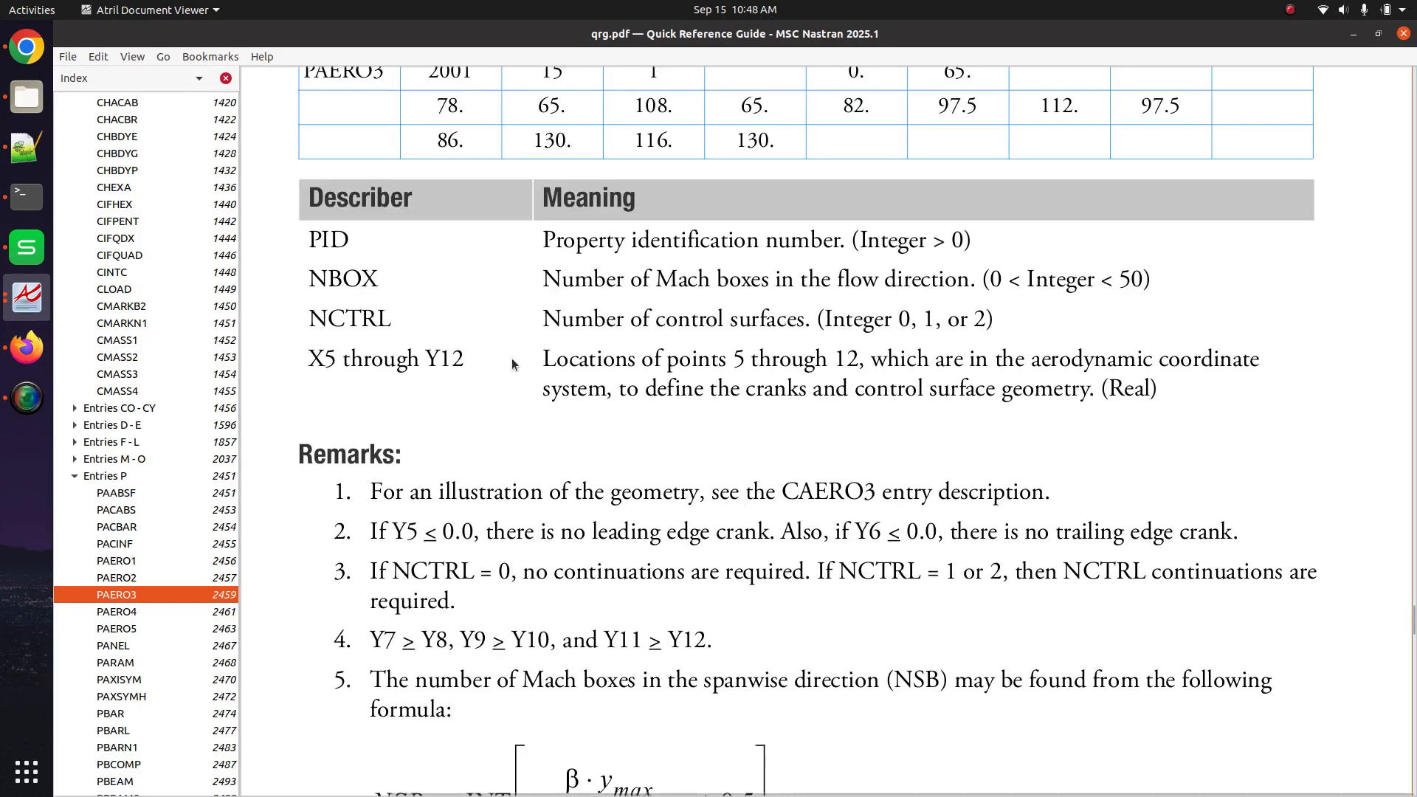
scroll(511, 355, down, 4)
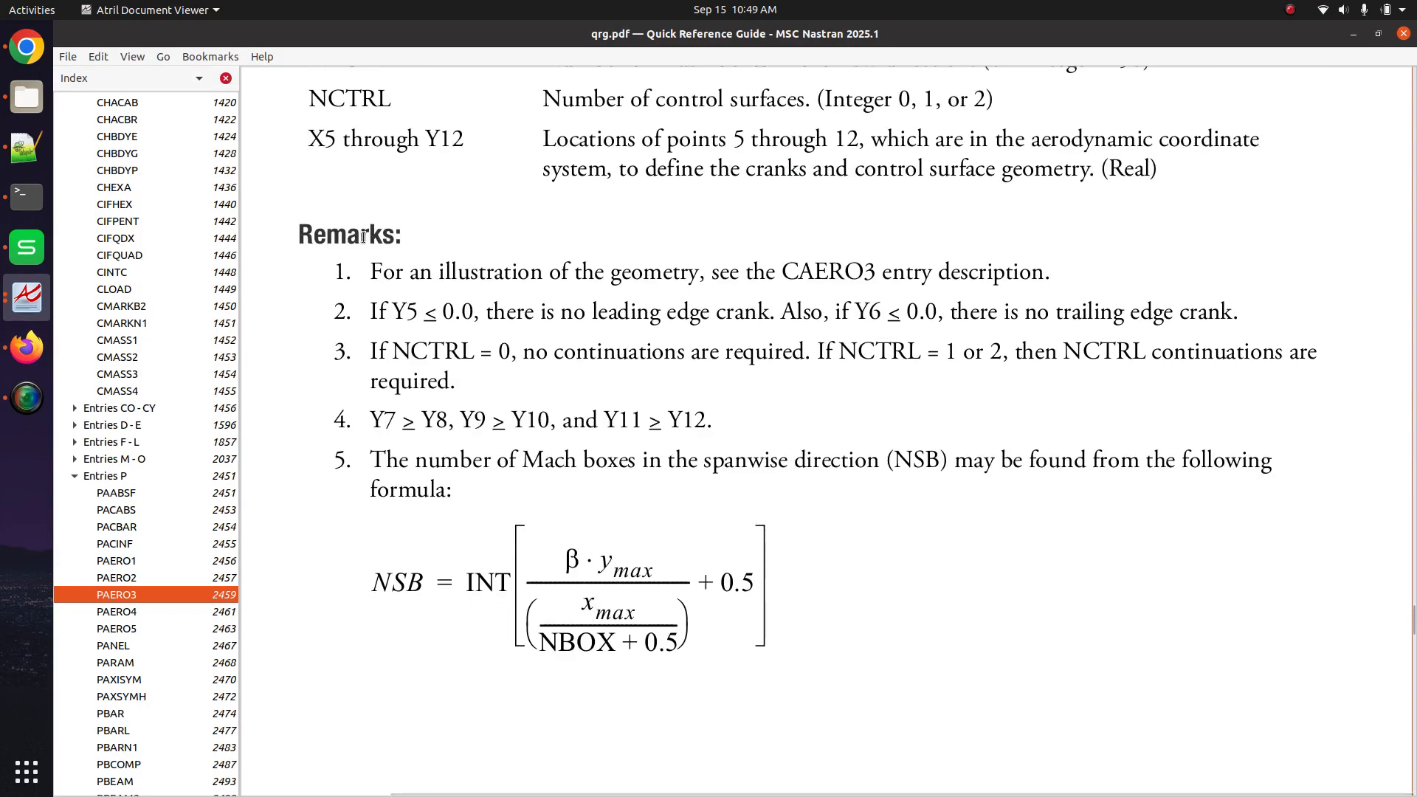
drag(360, 233, 737, 529)
scroll(736, 529, down, 10)
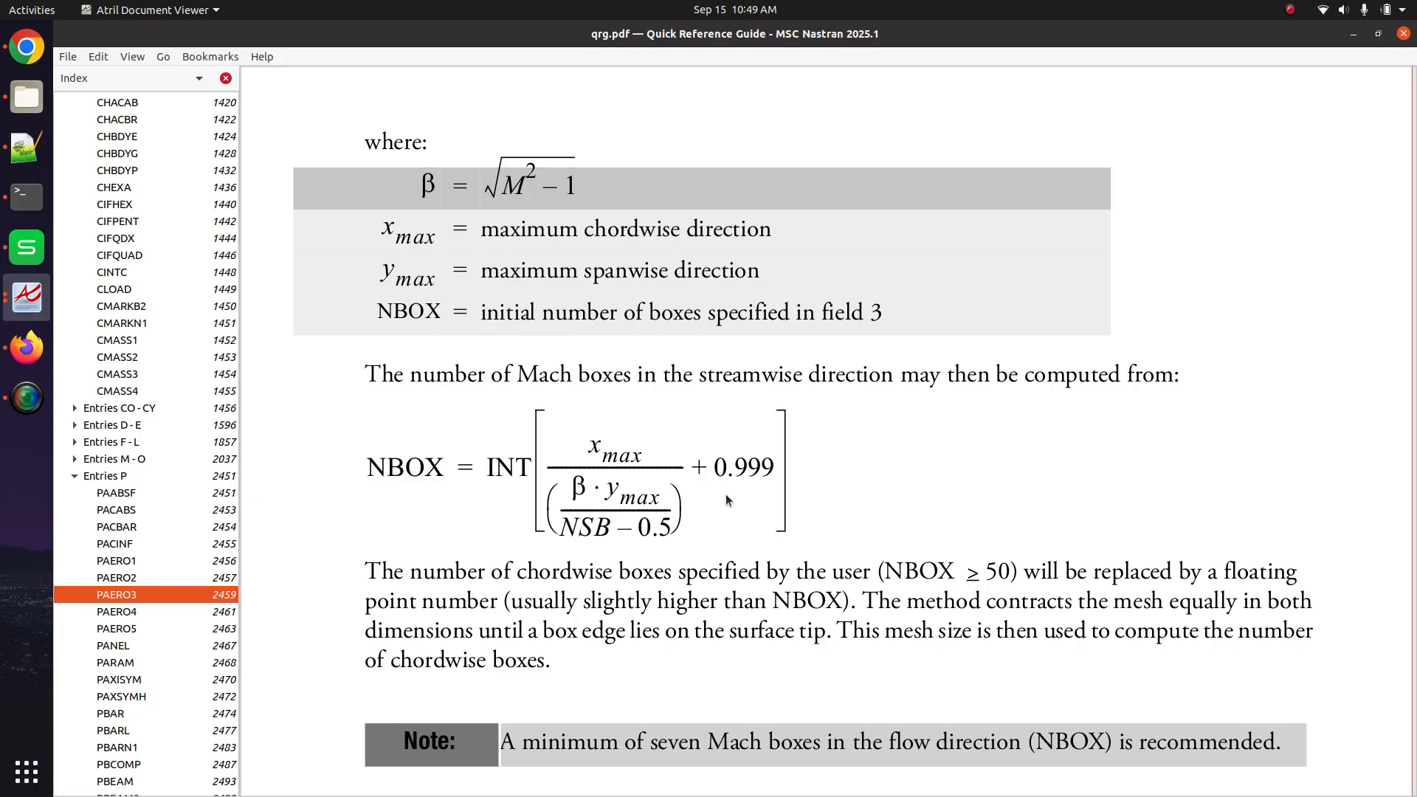
scroll(725, 494, up, 12)
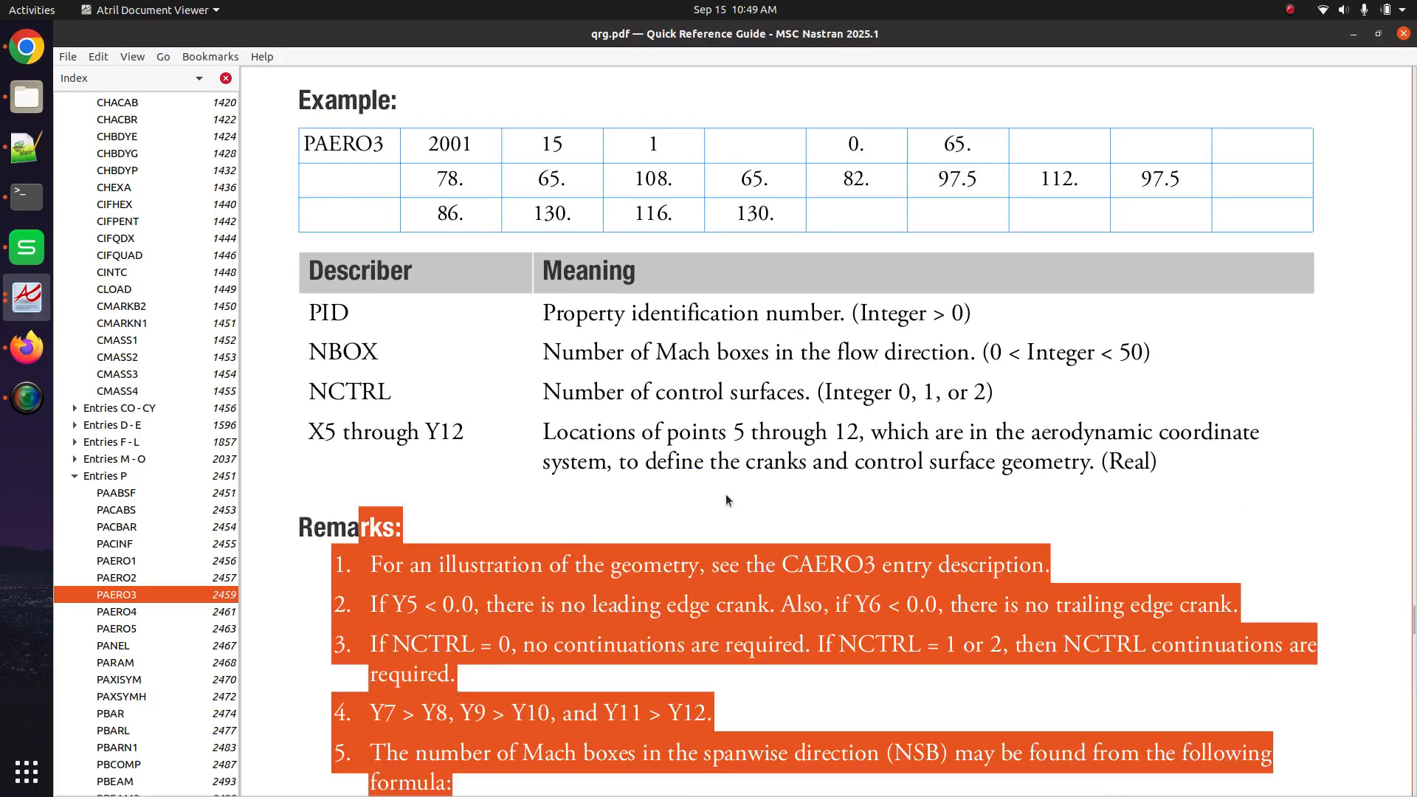
Switch to the Viewer in Firefox, narrow the Pre window and examine the Mach boxes at the CAERO3 panel's root
click(26, 347)
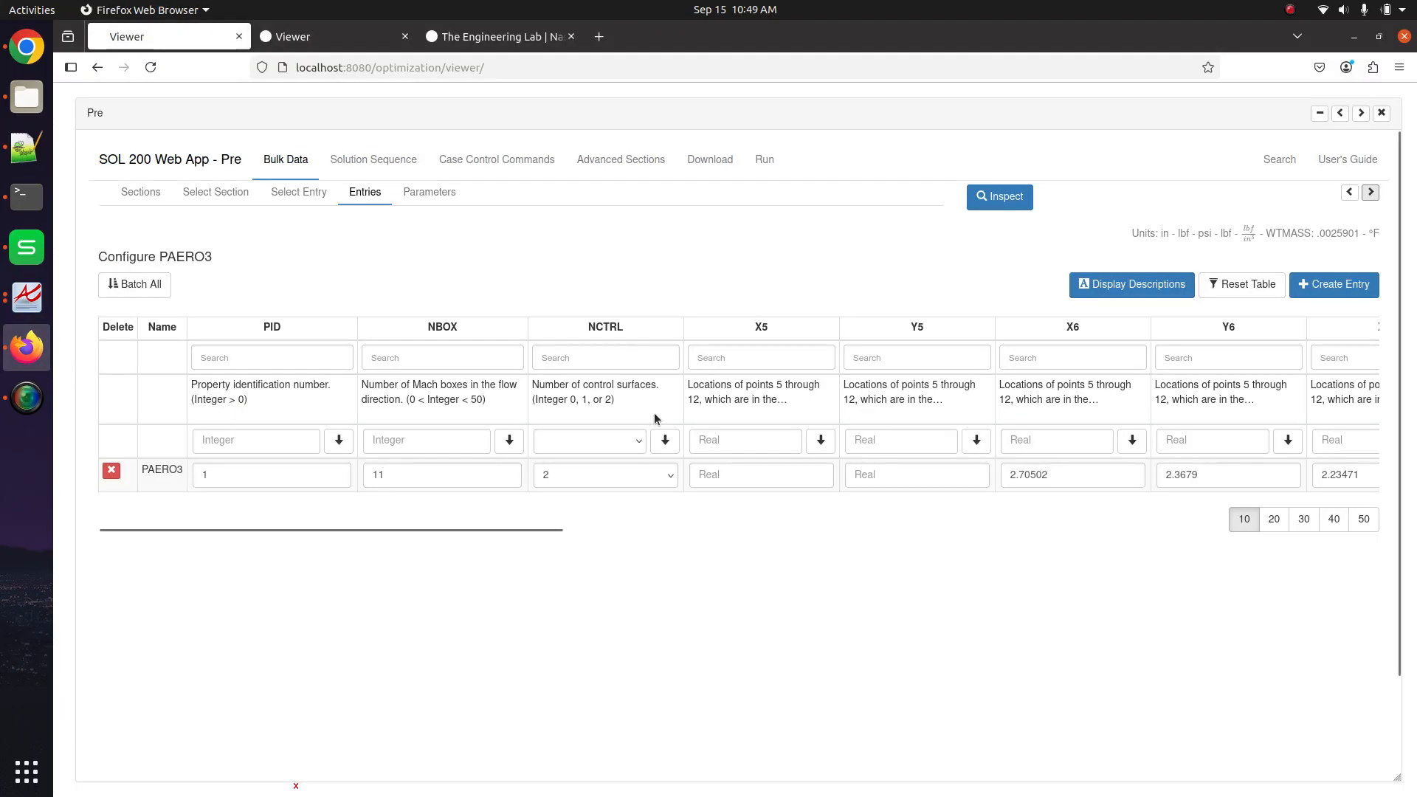
click(15, 327)
scroll(543, 325, up, 3)
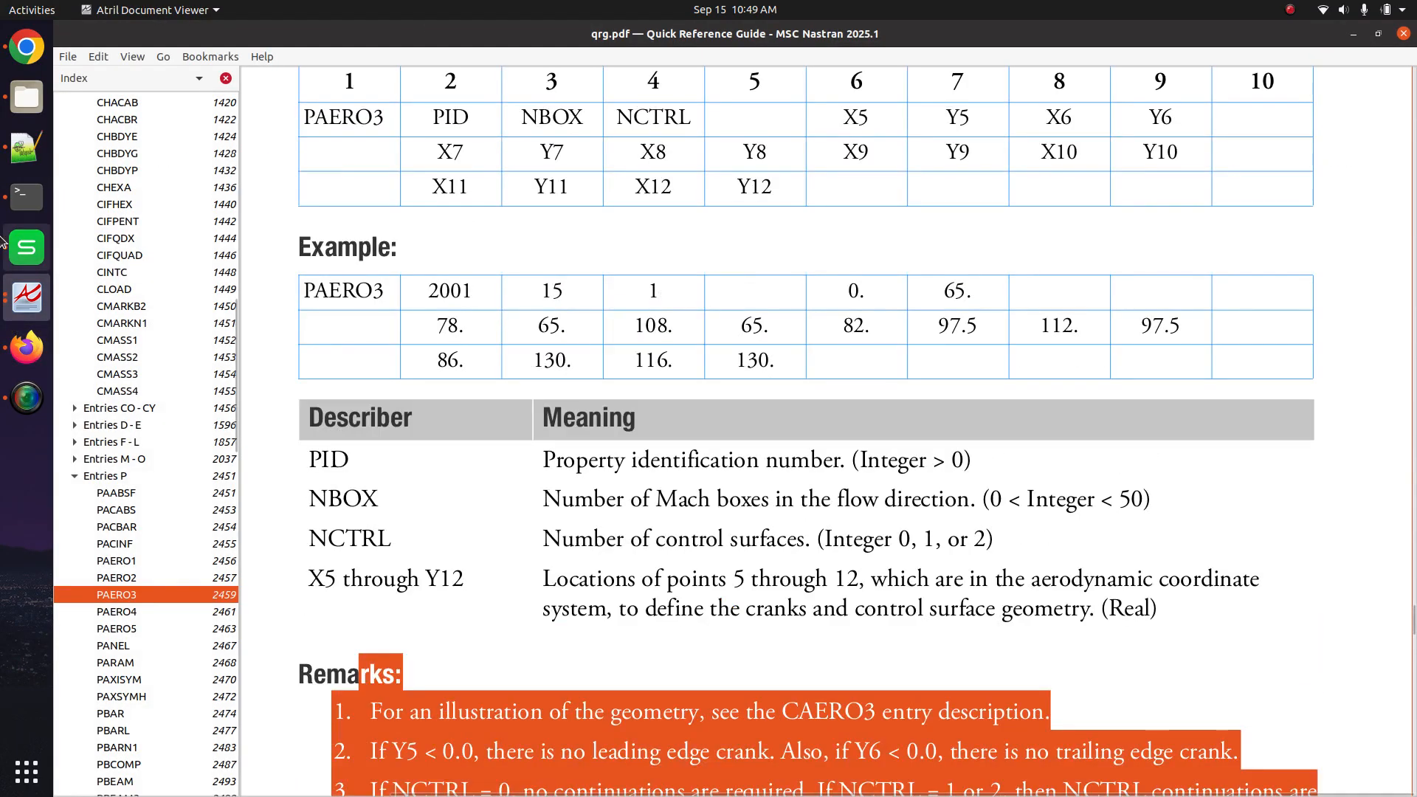
click(21, 330)
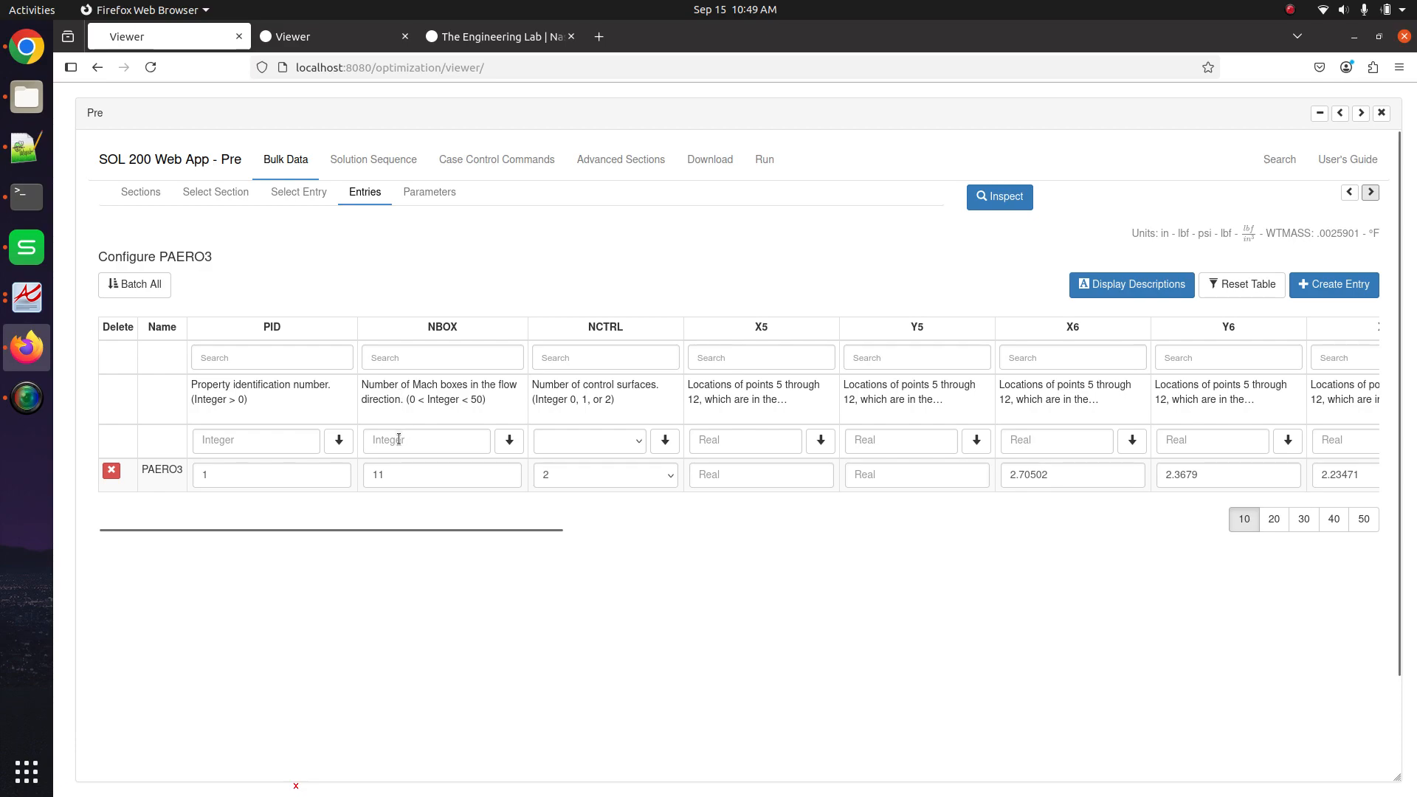
click(1358, 113)
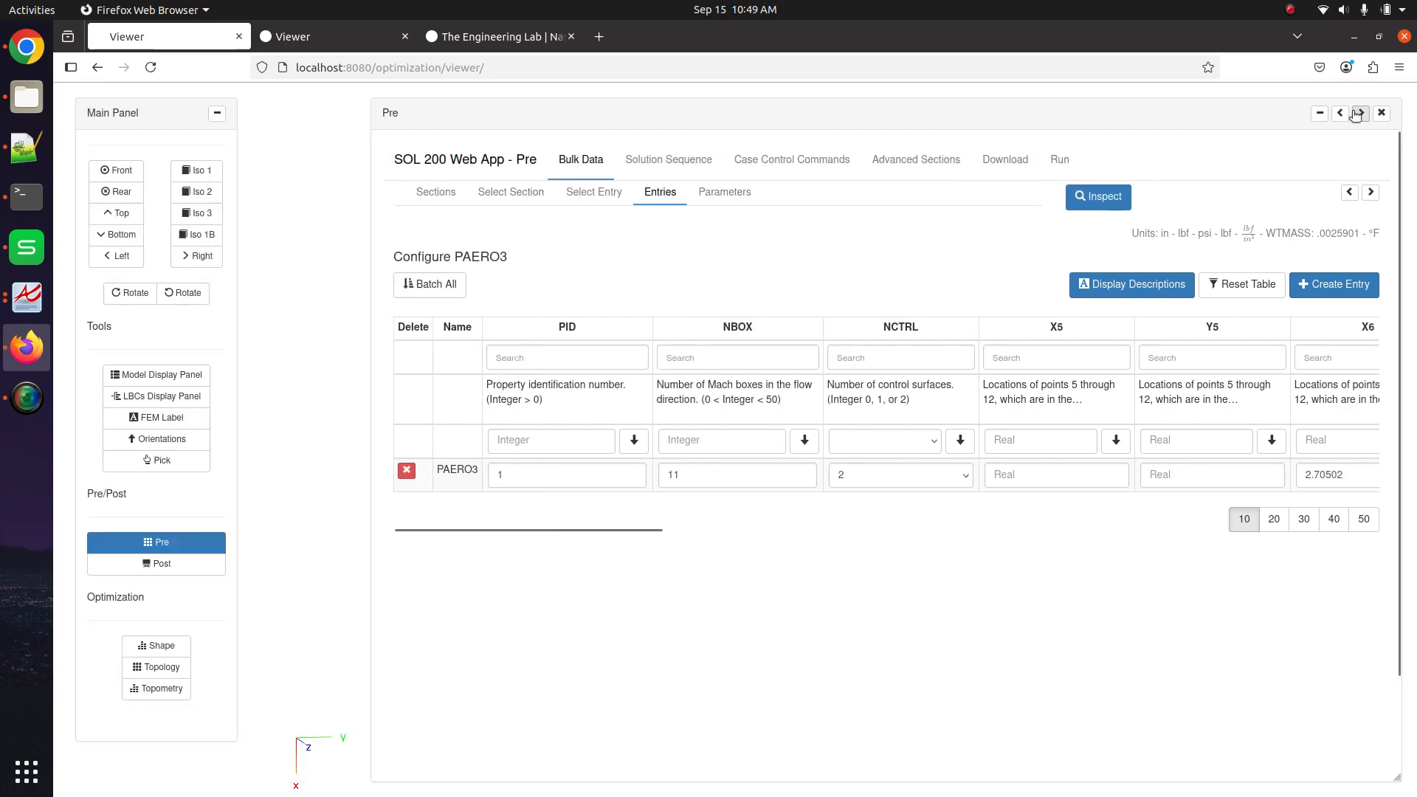
click(1357, 114)
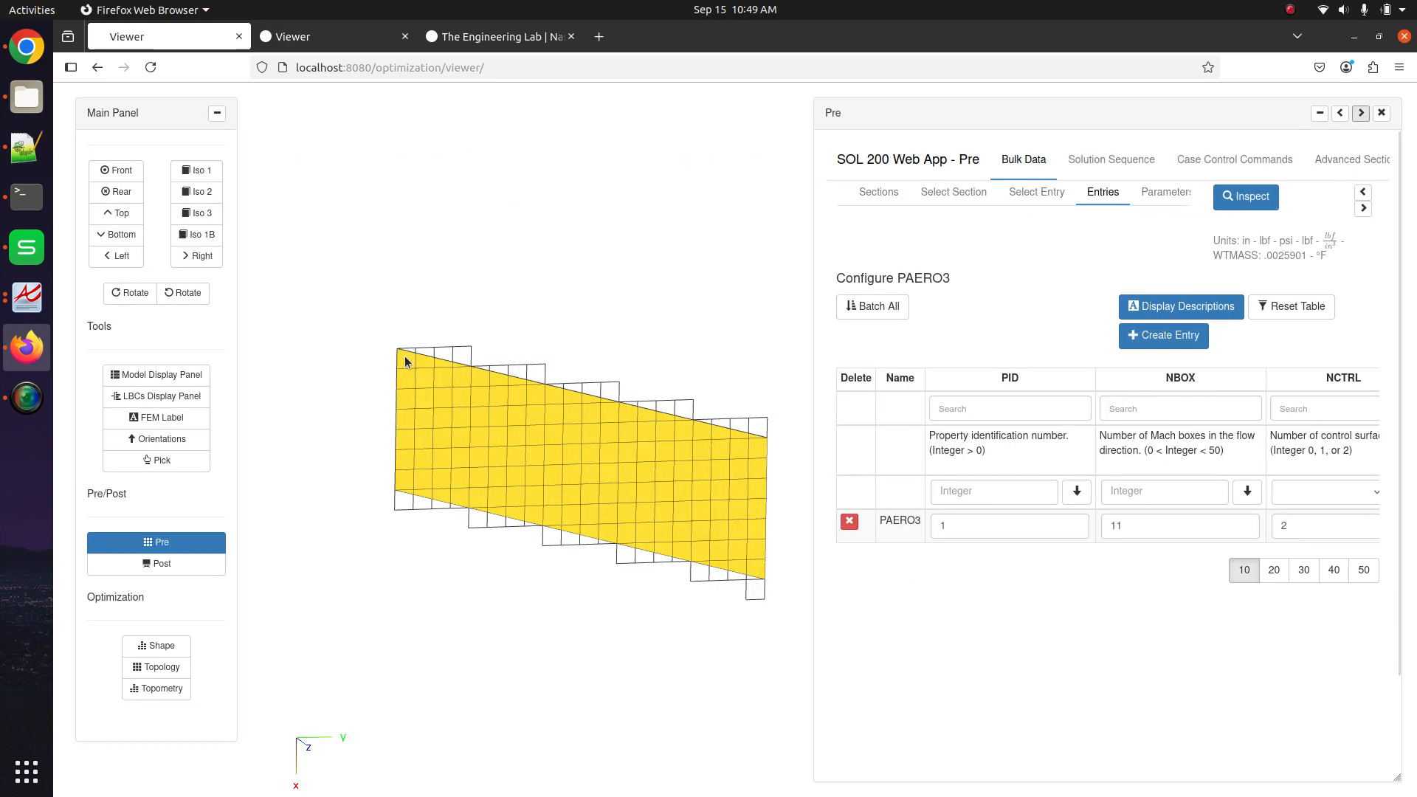
scroll(626, 361, up, 5)
mouse_move(558, 414)
mouse_down()
mouse_move(554, 388)
mouse_move(547, 401)
mouse_up()
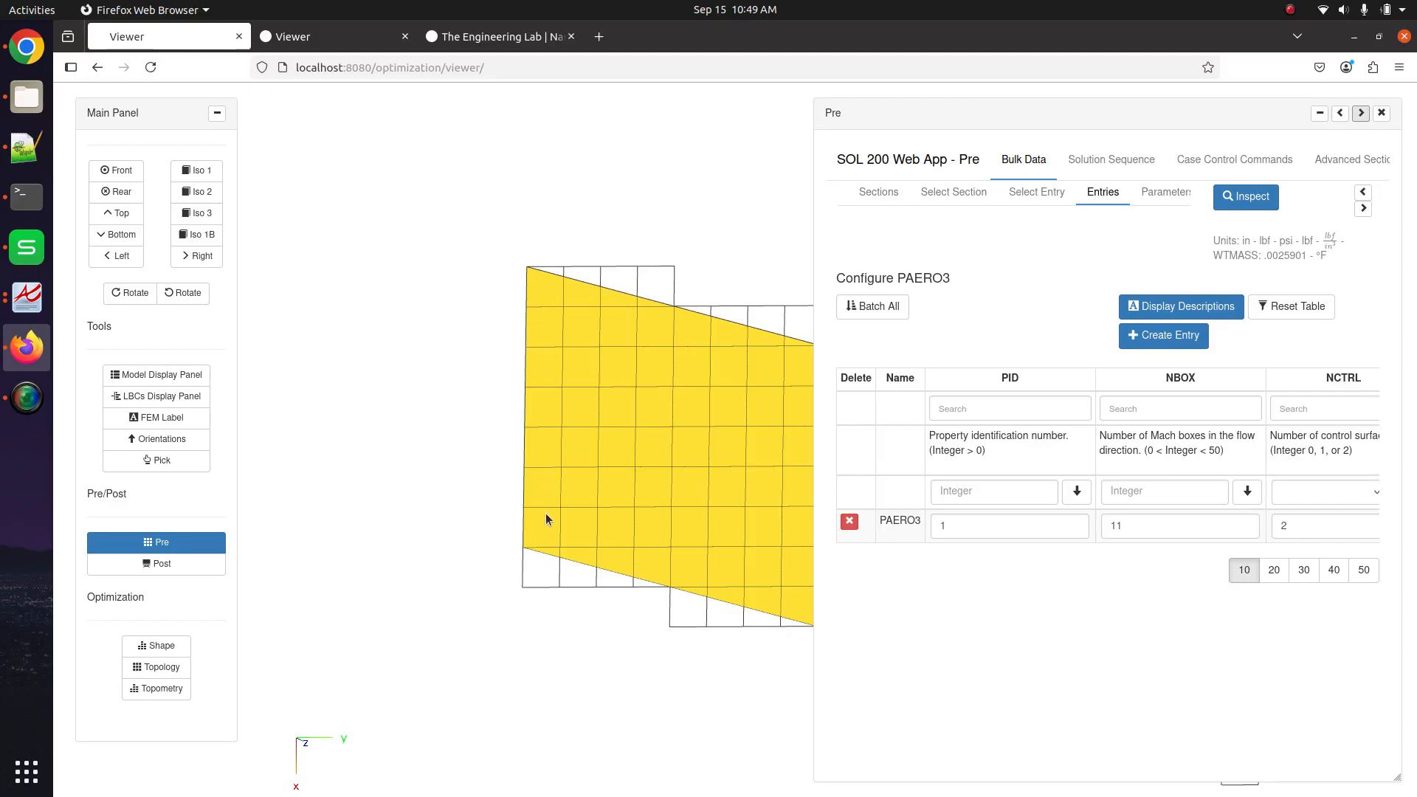
drag(623, 463, 481, 462)
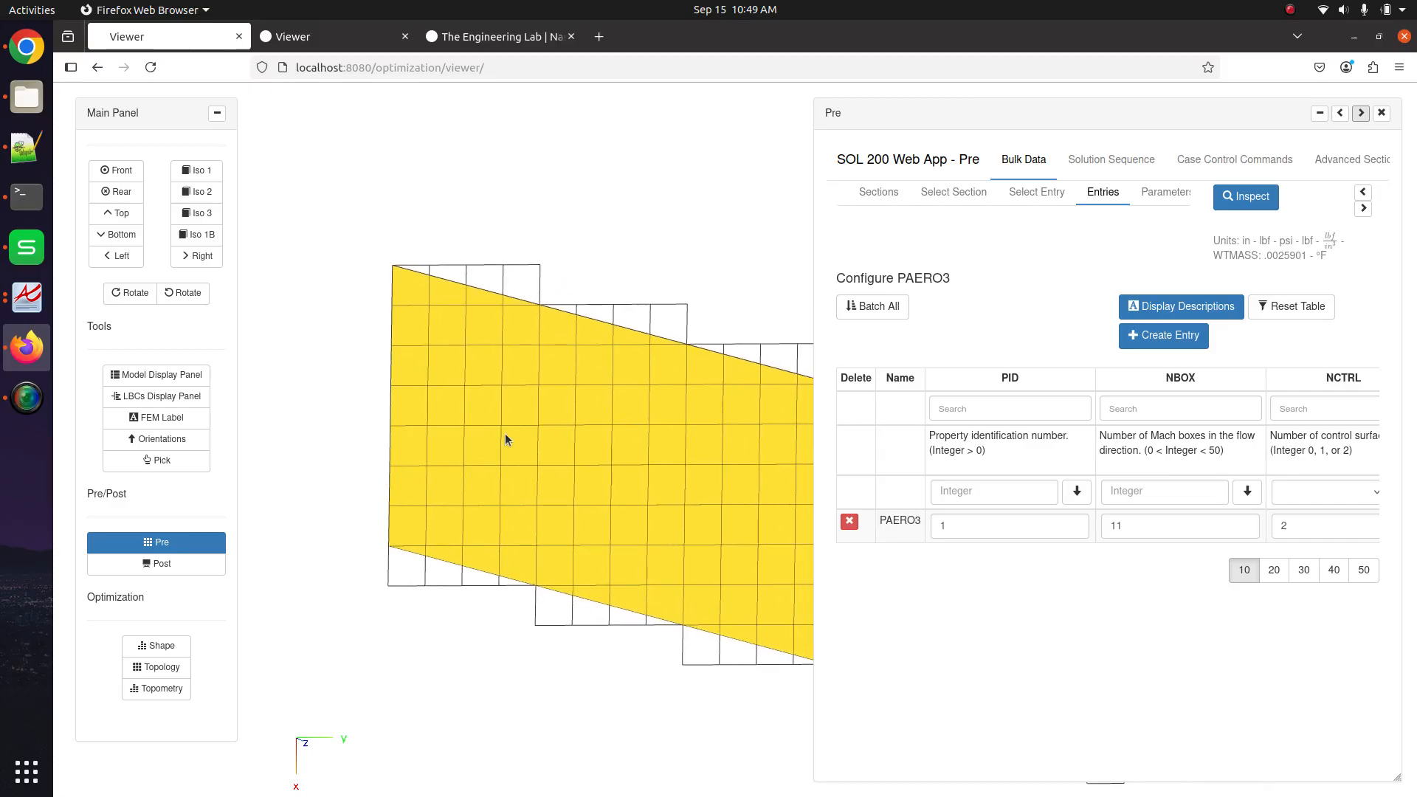
Switch to the Quick Reference Guide and examine the spanwise Mach box formula (NSB) in PAERO3 remark 5
click(27, 297)
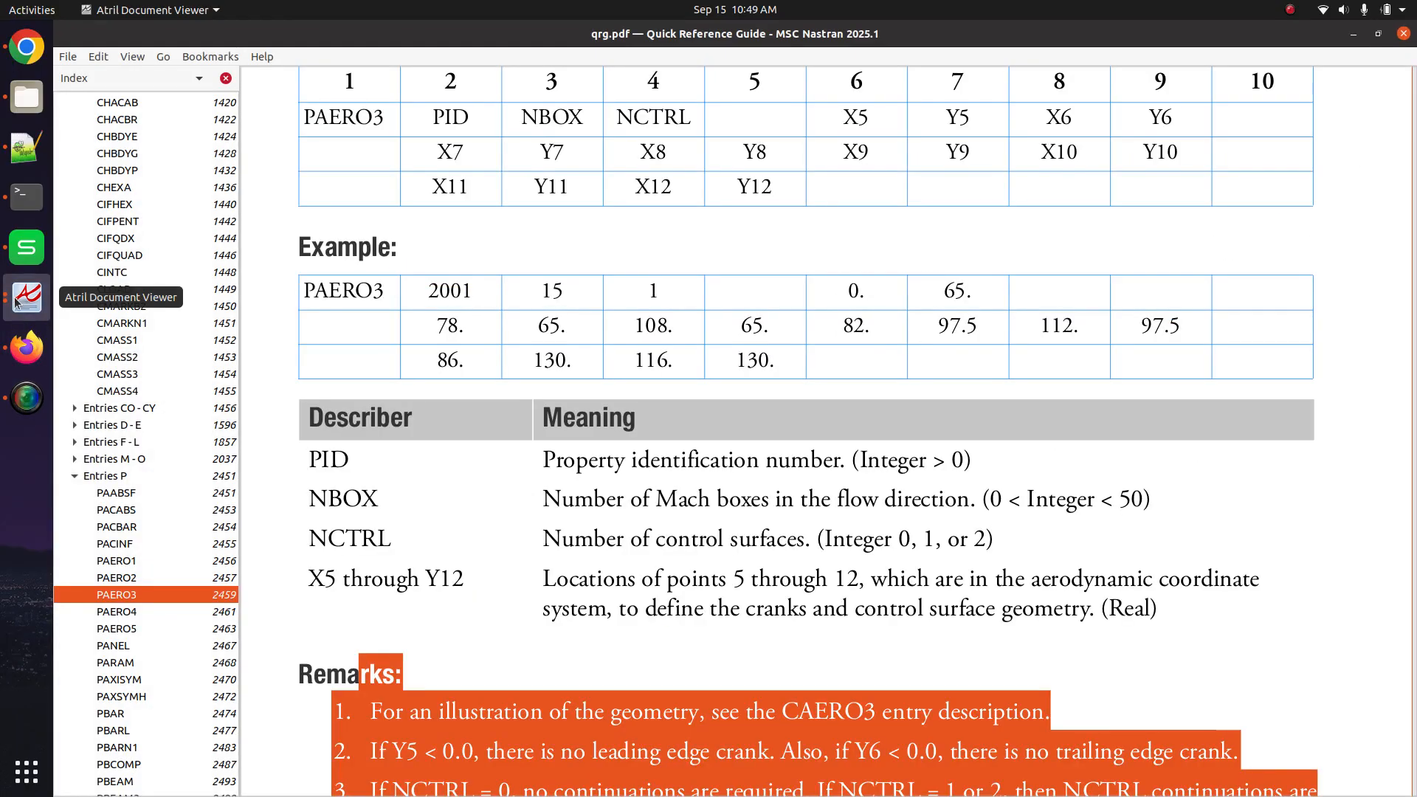
click(376, 487)
scroll(375, 487, down, 10)
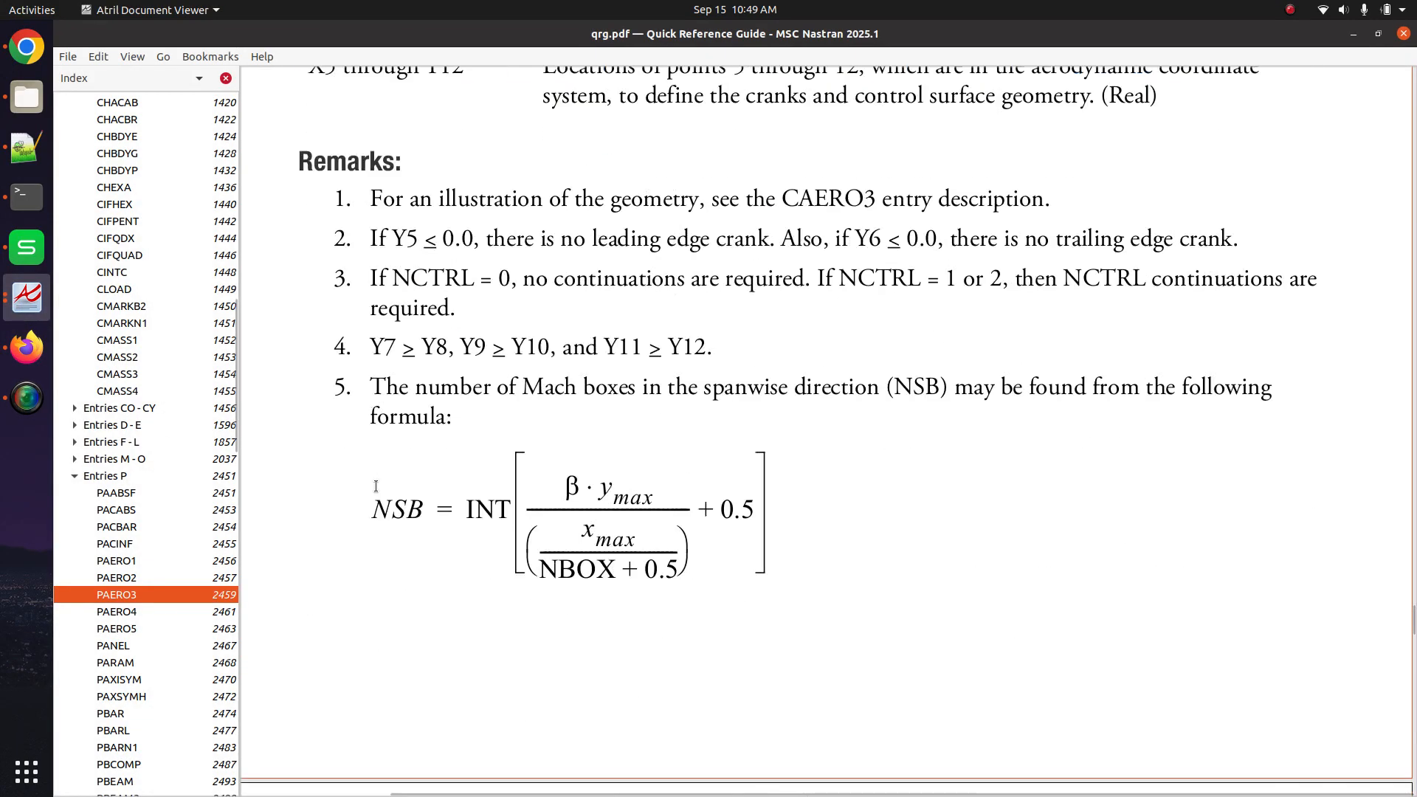
scroll(375, 486, down, 6)
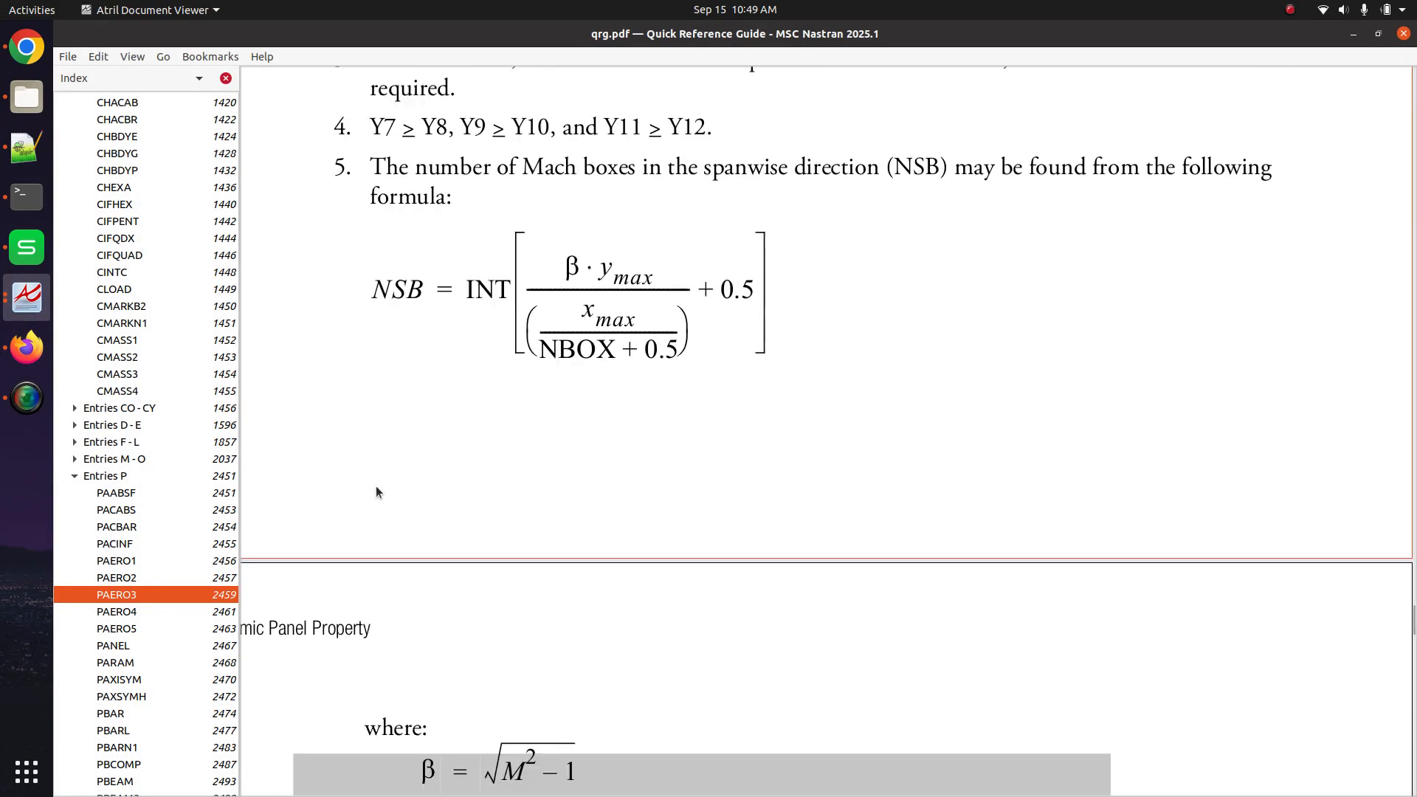
scroll(375, 486, up, 6)
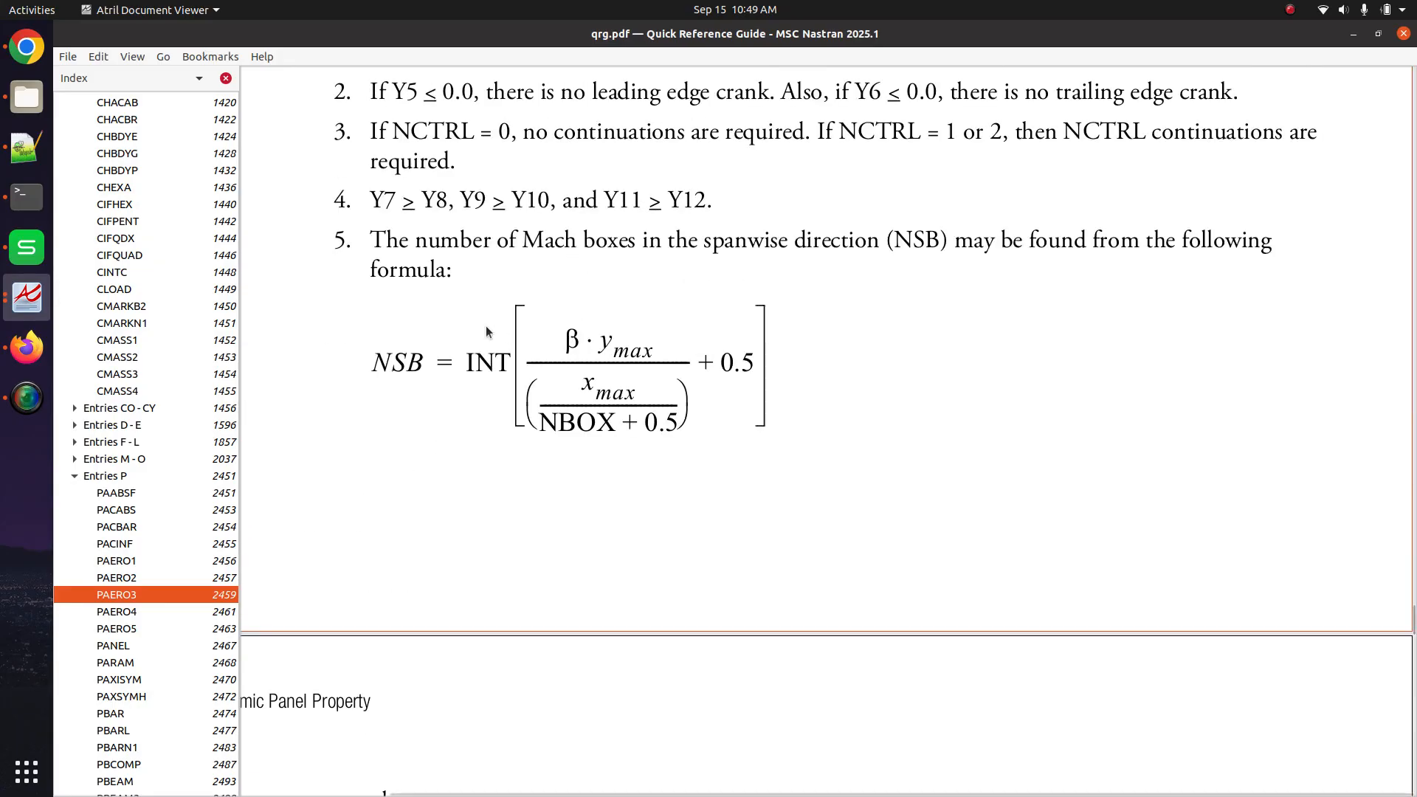
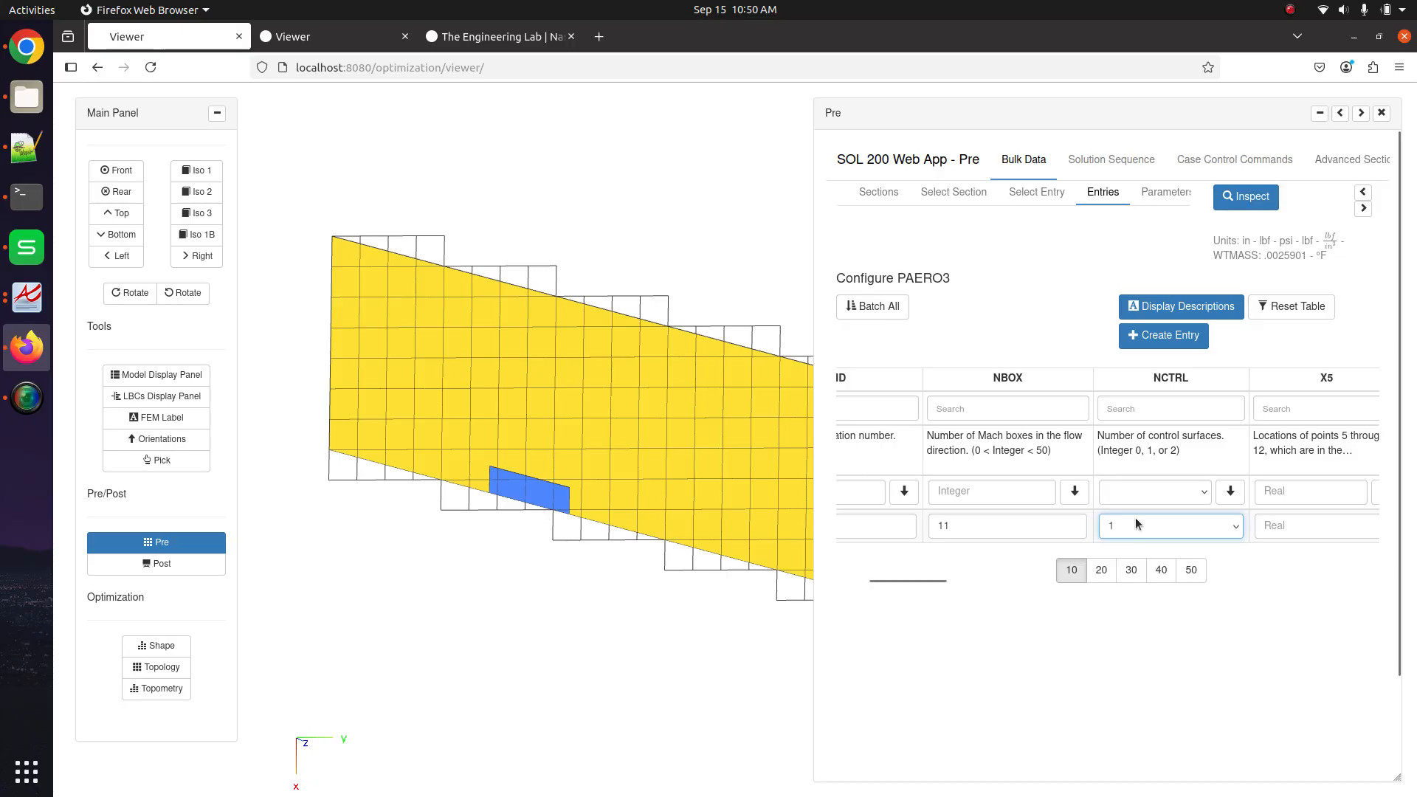
Clear the NCTRL value of PAERO3 entry 1, set it to 2, and bring the X5 and Y5 fields into view
key(Escape)
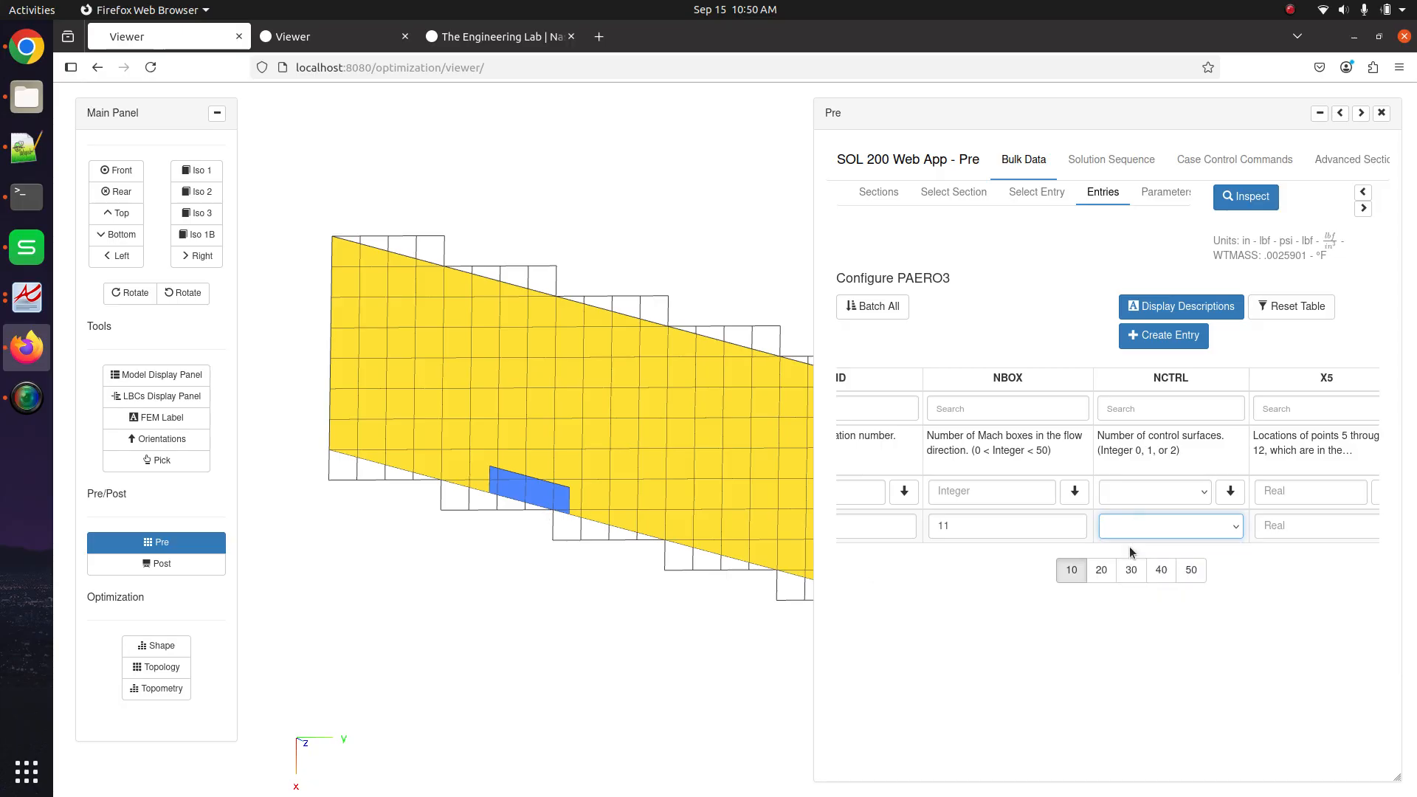
click(532, 474)
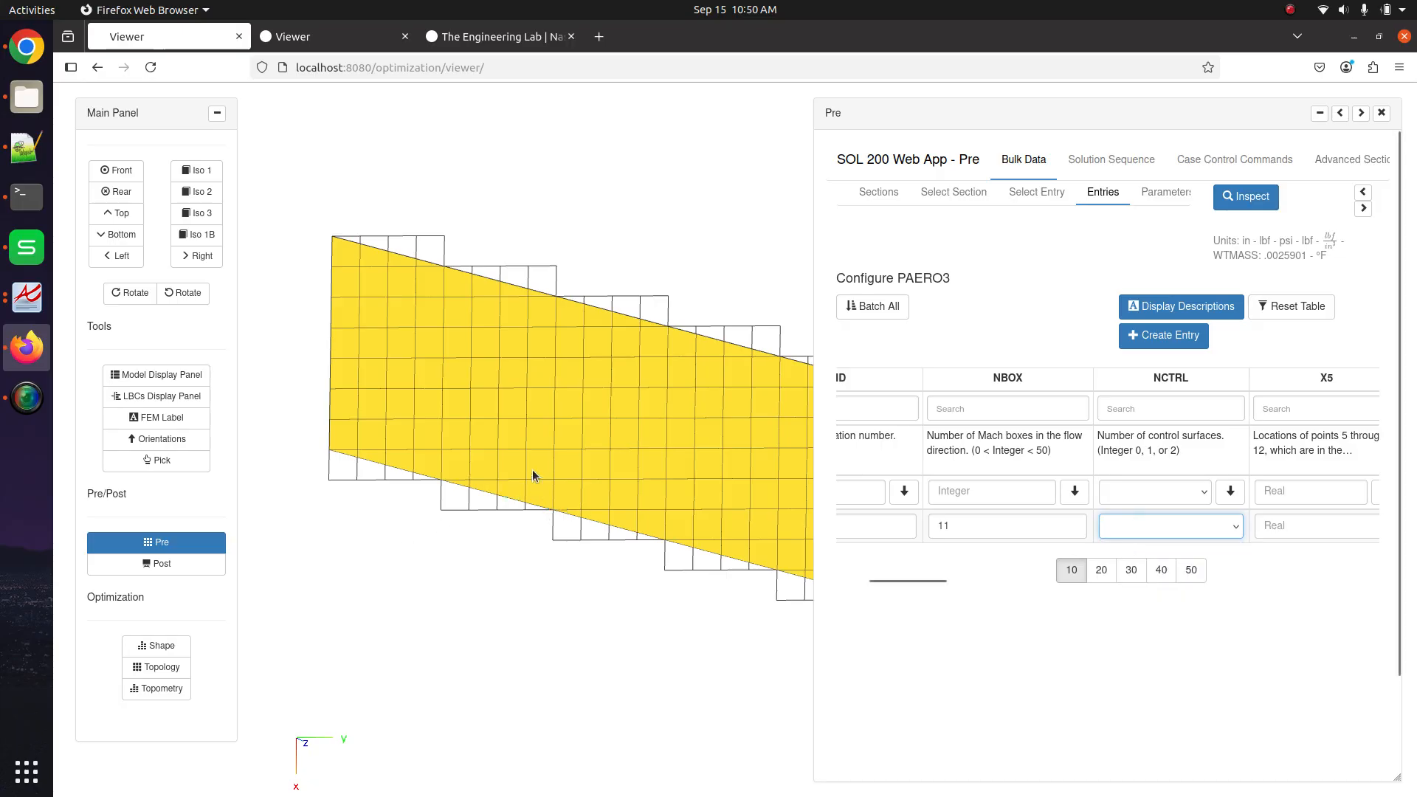
click(1148, 519)
click(1127, 588)
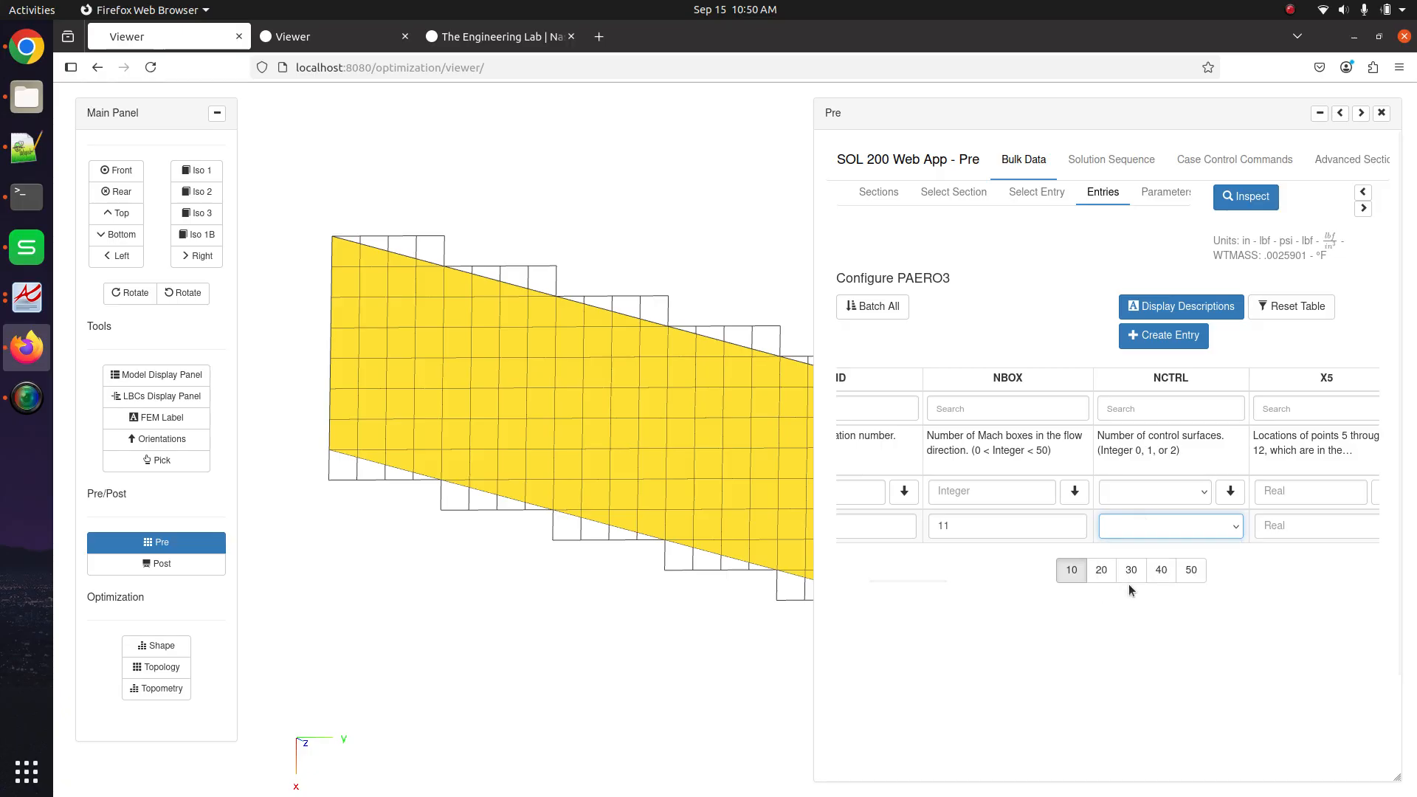
drag(906, 572, 975, 579)
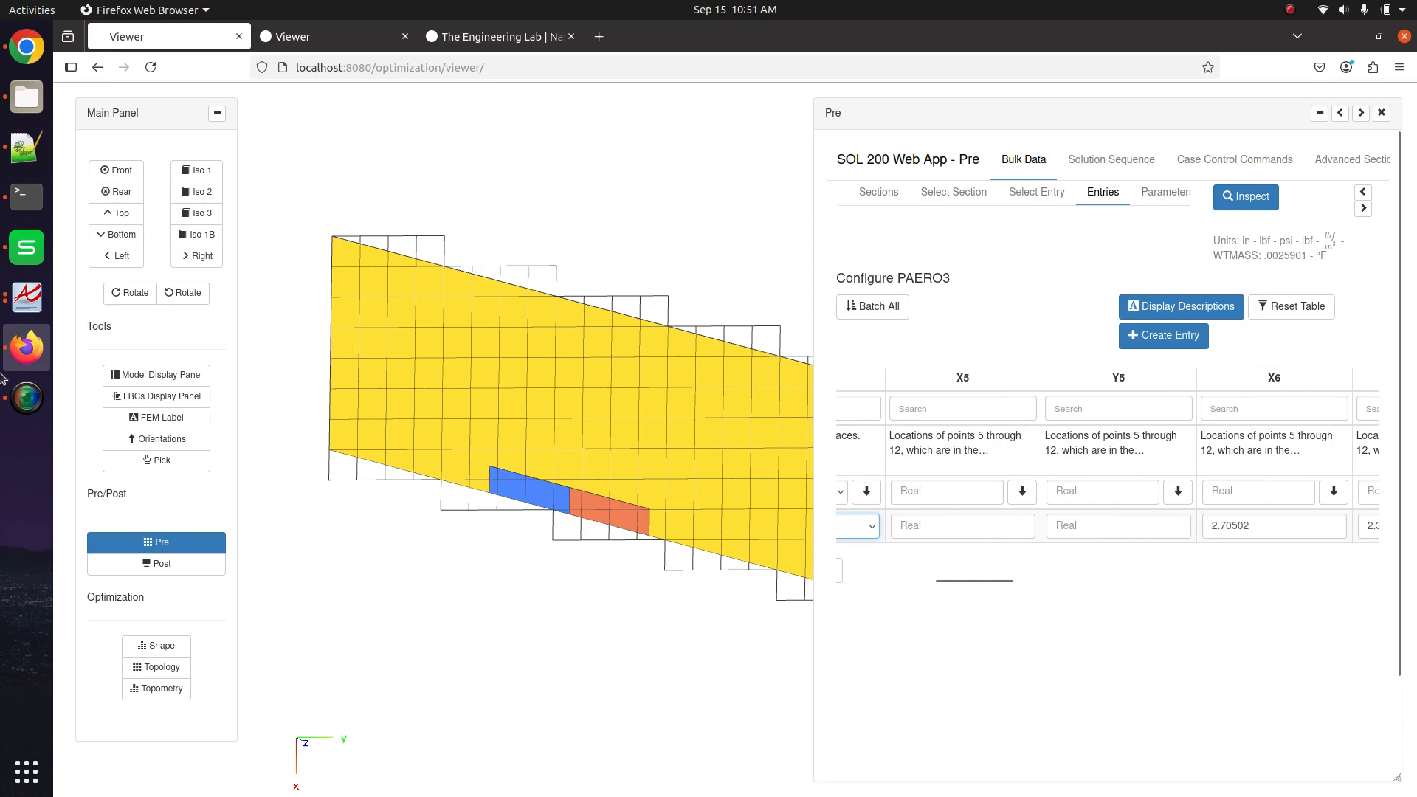
Switch to the Quick Reference Guide, search for "caero3" and open the CAERO3 entry from the contents list
click(26, 297)
scroll(445, 535, down, 10)
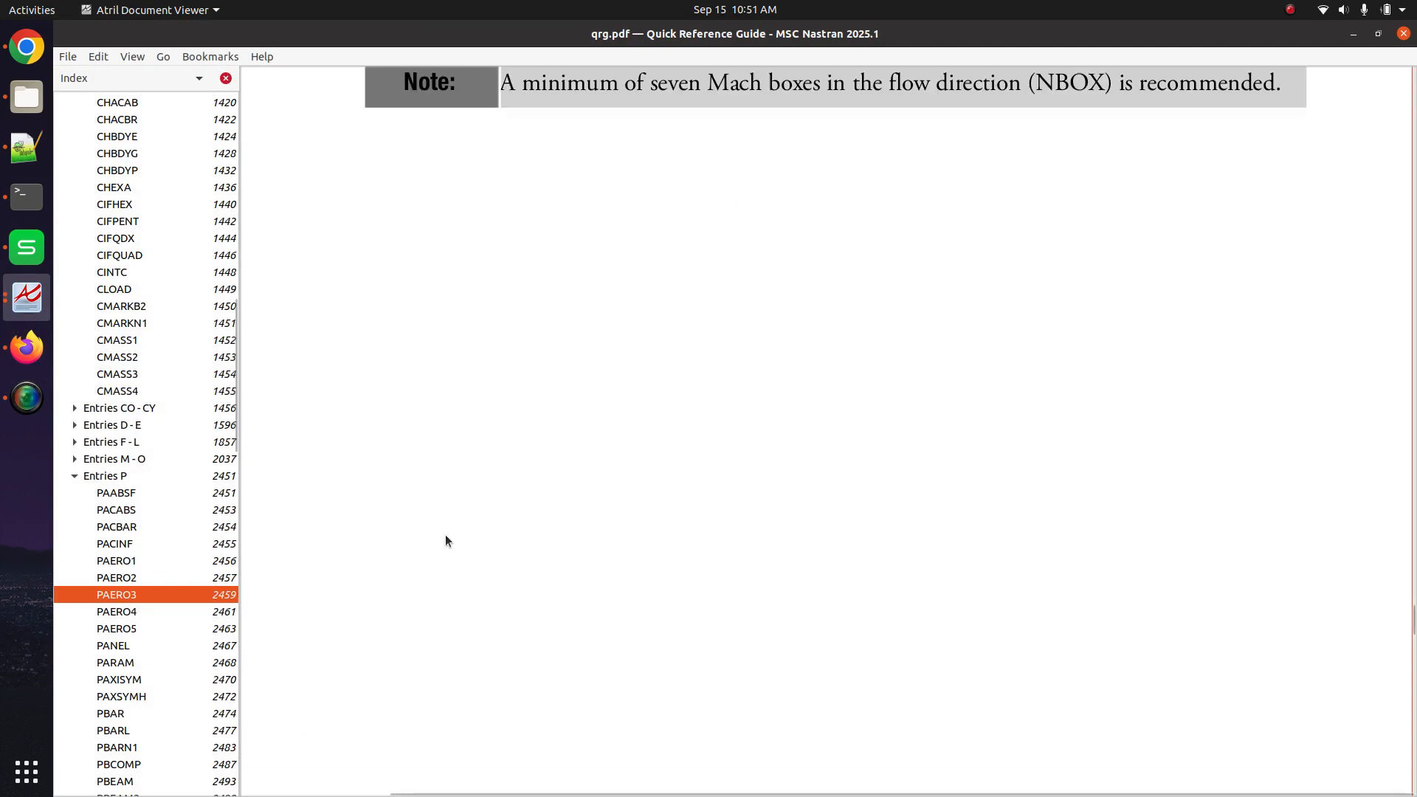
scroll(445, 541, down, 5)
scroll(171, 508, up, 15)
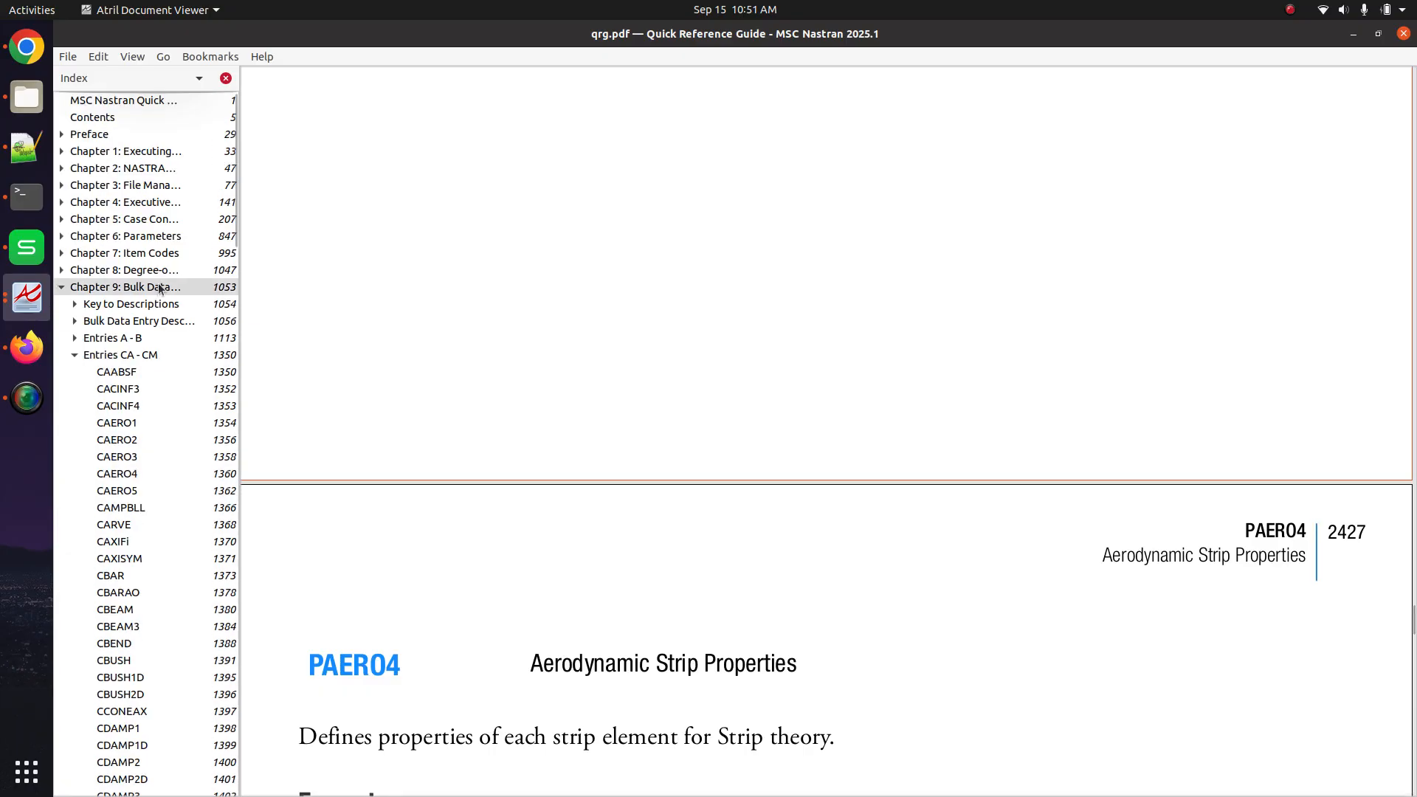
click(177, 96)
key(ctrl+f)
text(c)
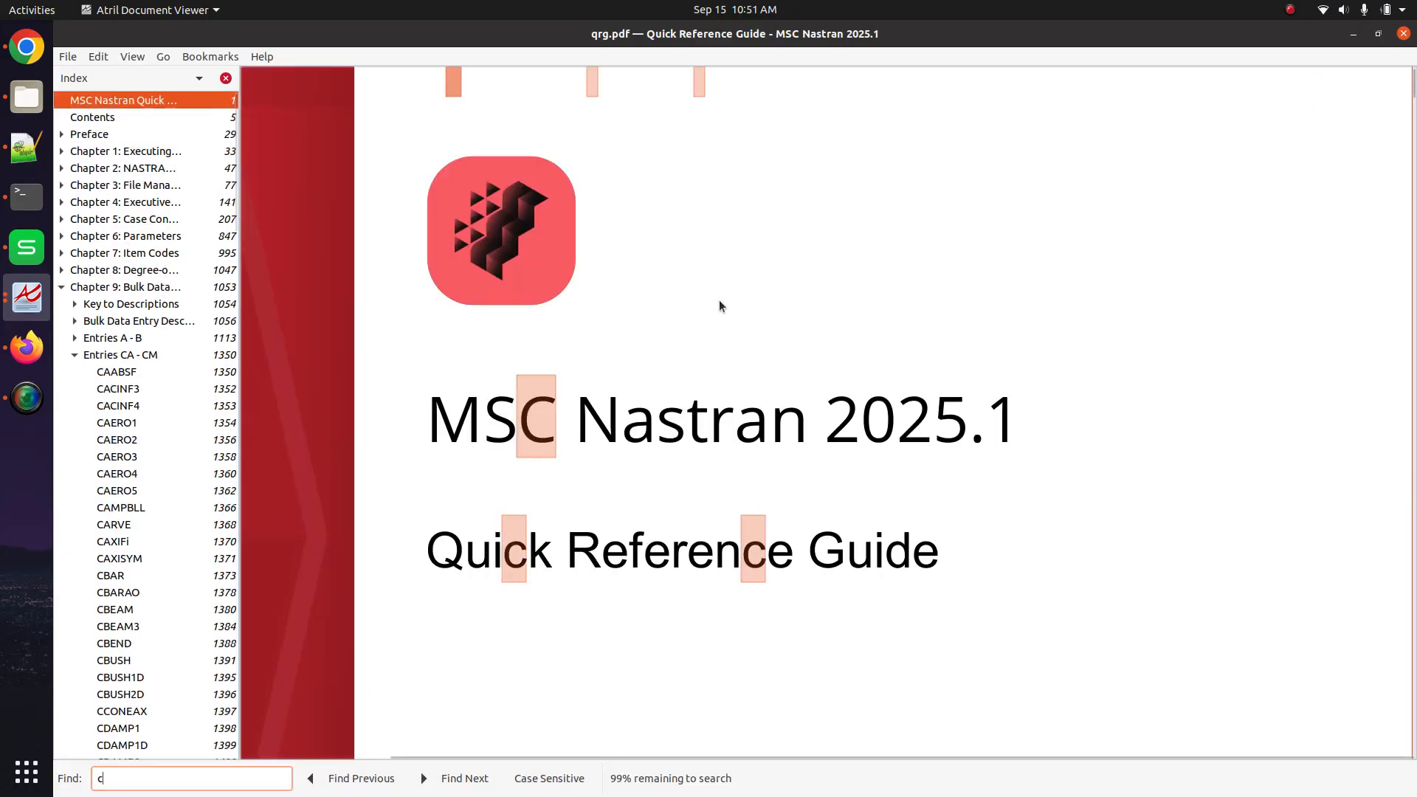
text(aero3)
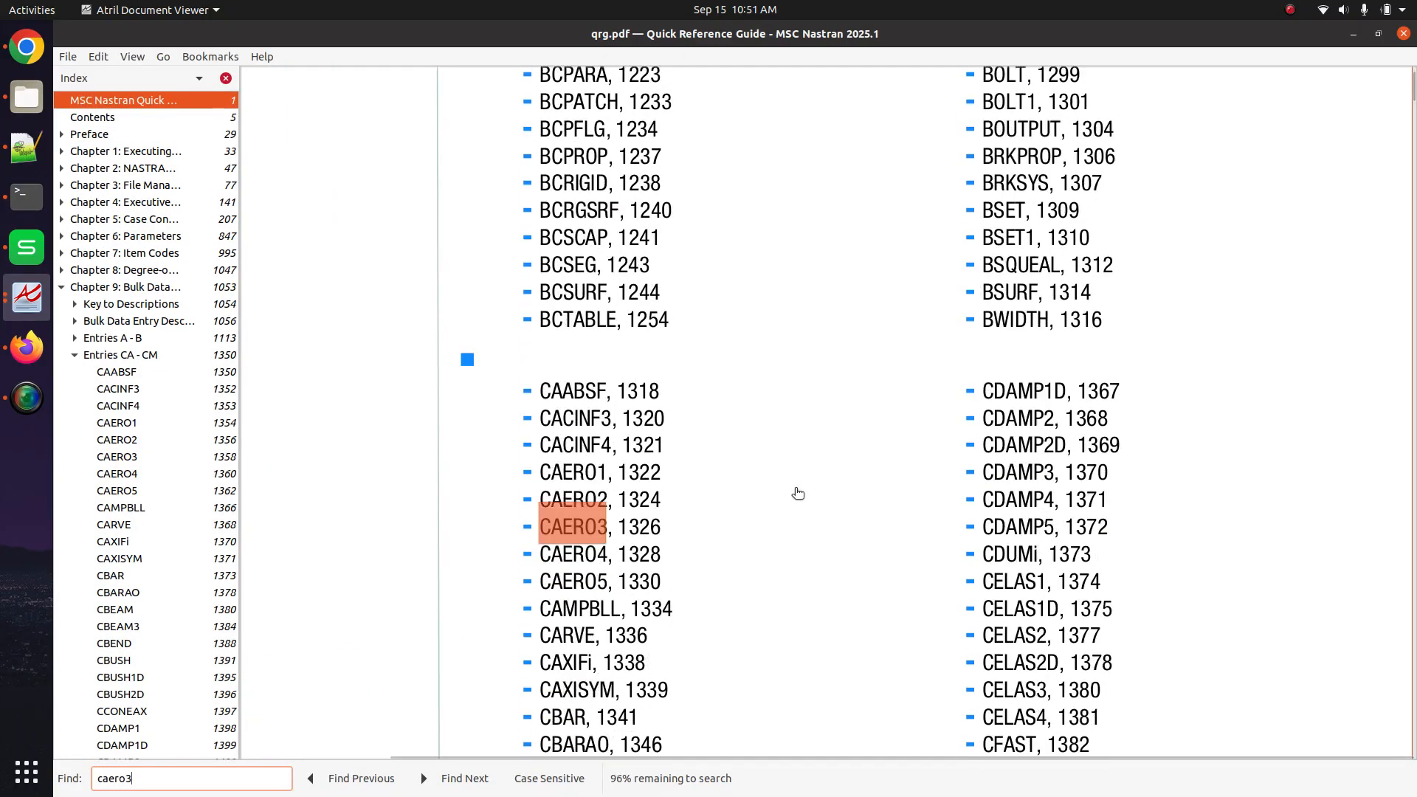
click(612, 535)
click(577, 521)
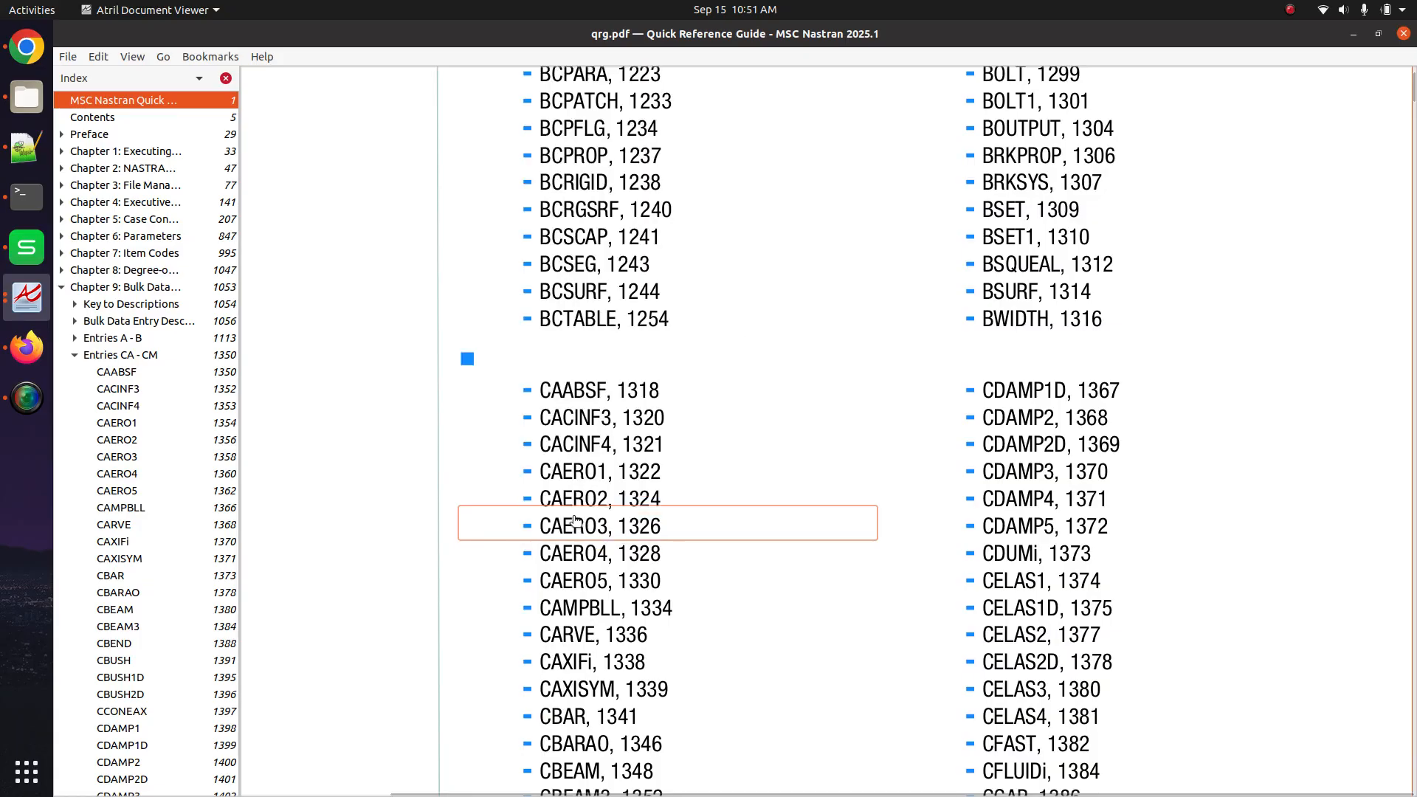
click(574, 520)
Examine point 5 and the control surface points in Figure 9-6, CAERO3 Element Configuration
scroll(573, 516, down, 15)
scroll(573, 521, down, 4)
scroll(517, 472, up, 1)
ctrl+scroll(507, 453, up, 2)
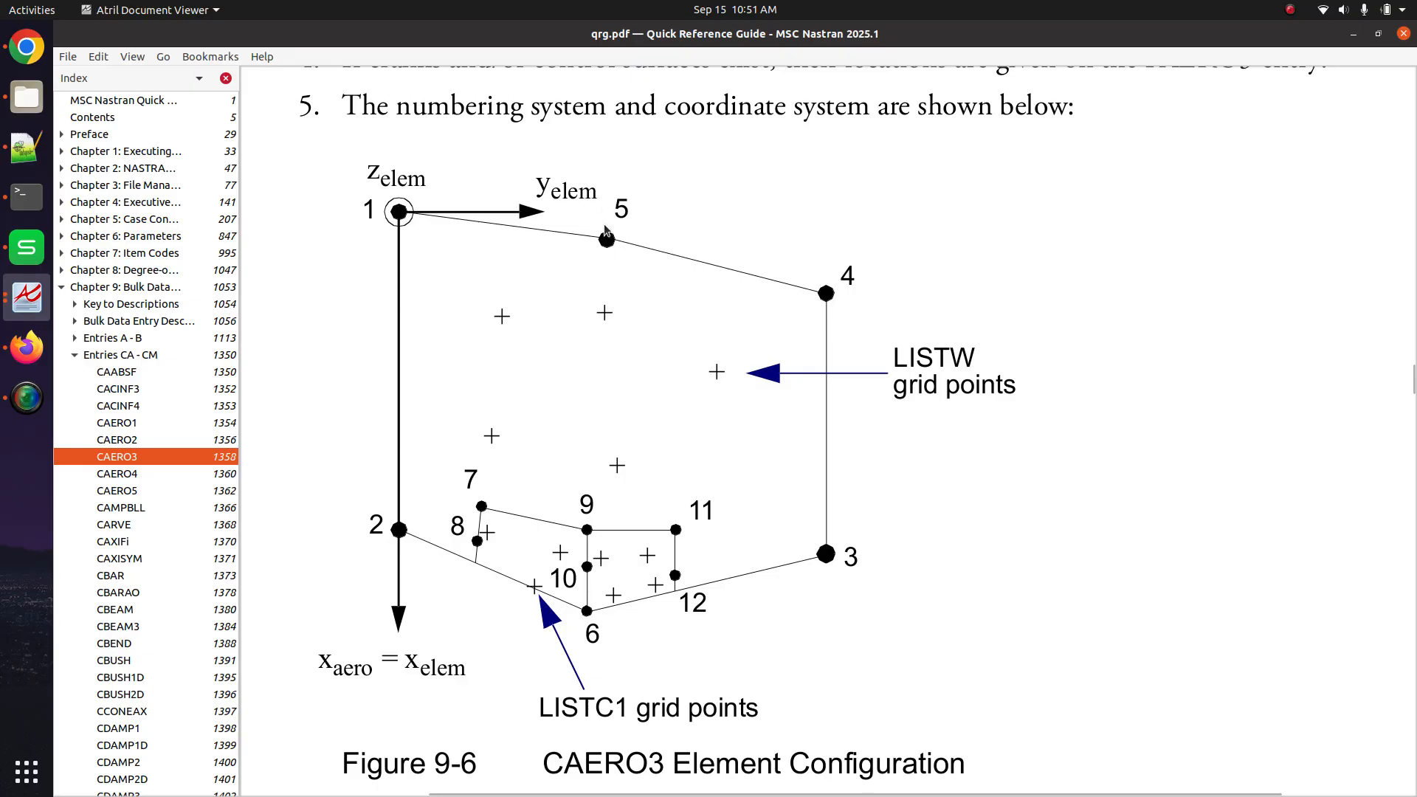
Switch to the Viewer in Firefox and set X5 to 0.63 and Y5 to 2.37 in PAERO3 entry 1
click(26, 347)
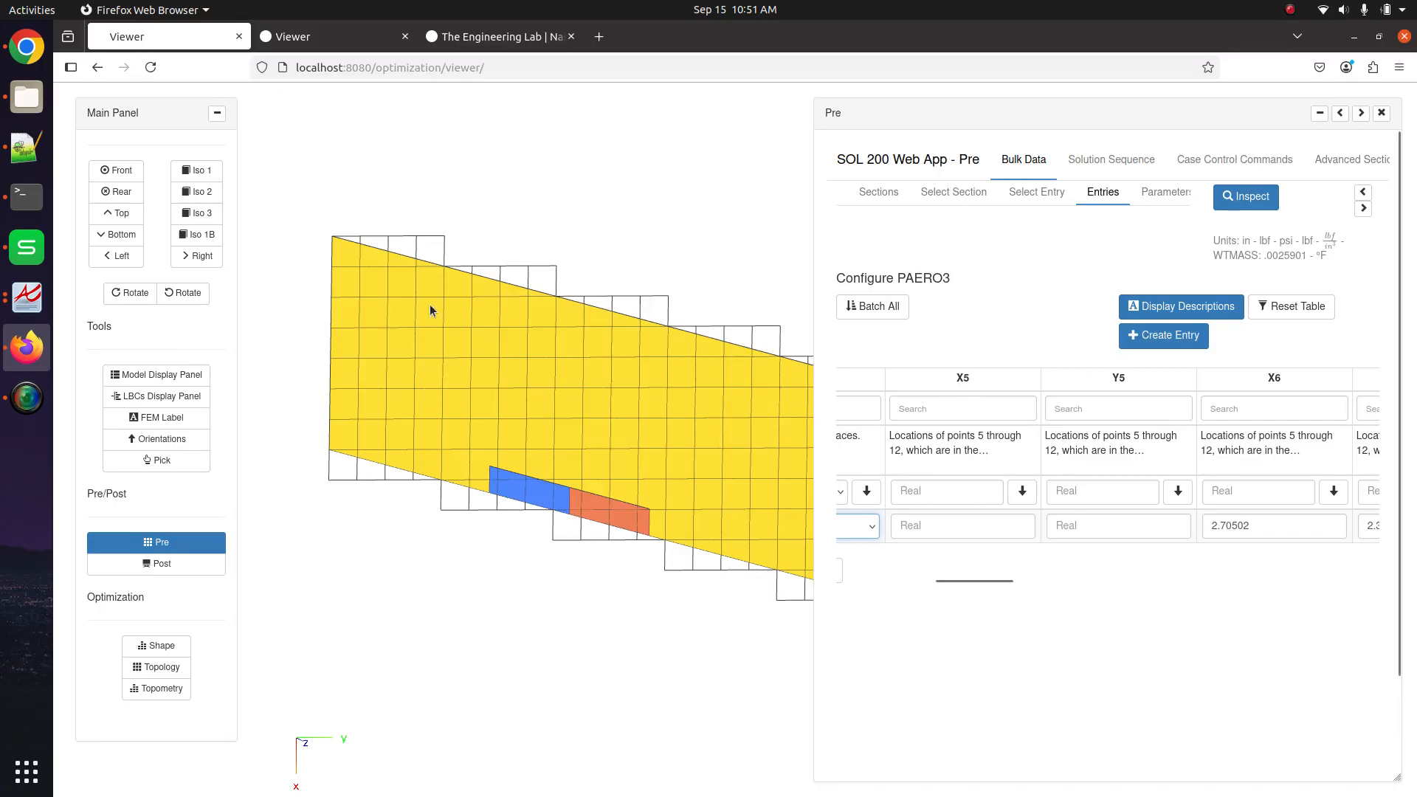
click(26, 247)
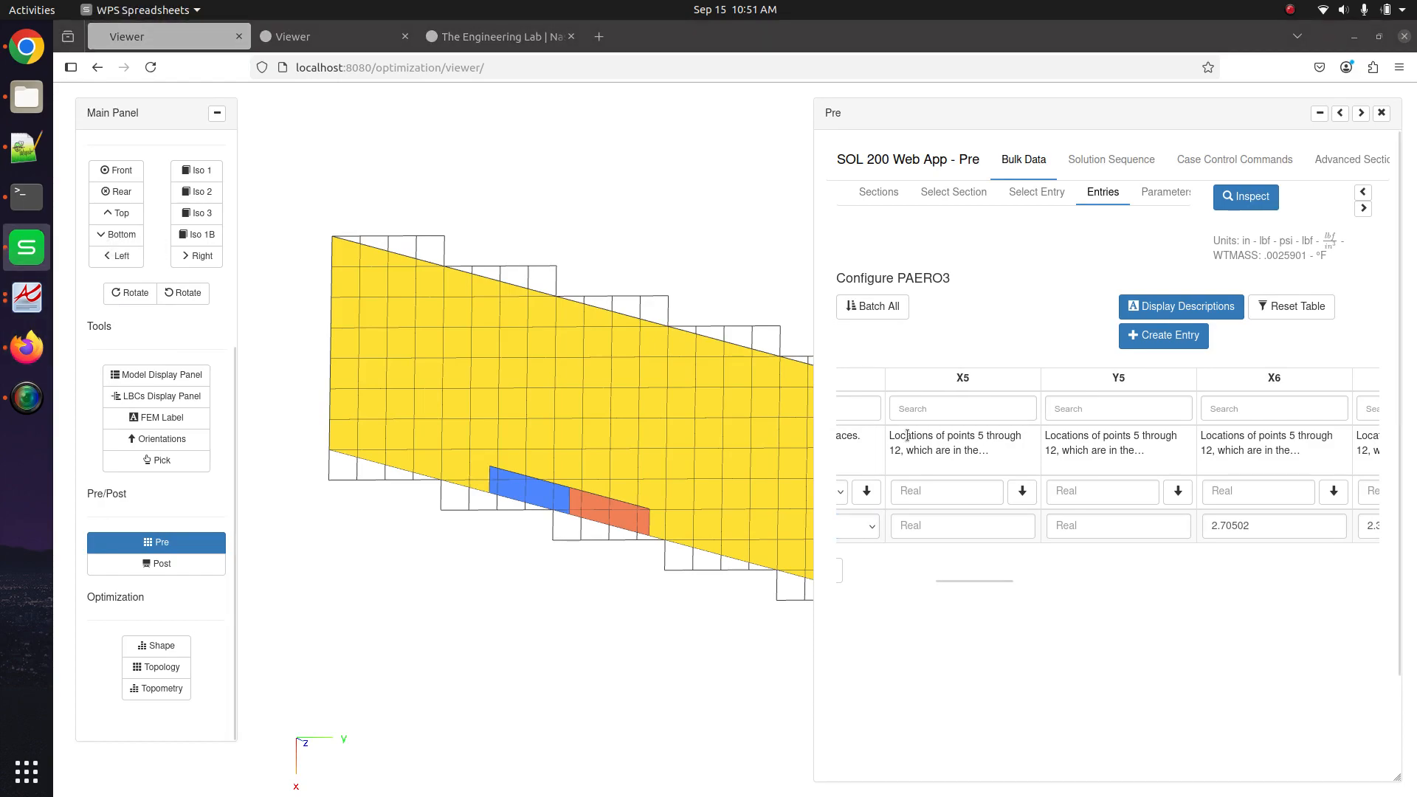
click(980, 518)
text(0.63)
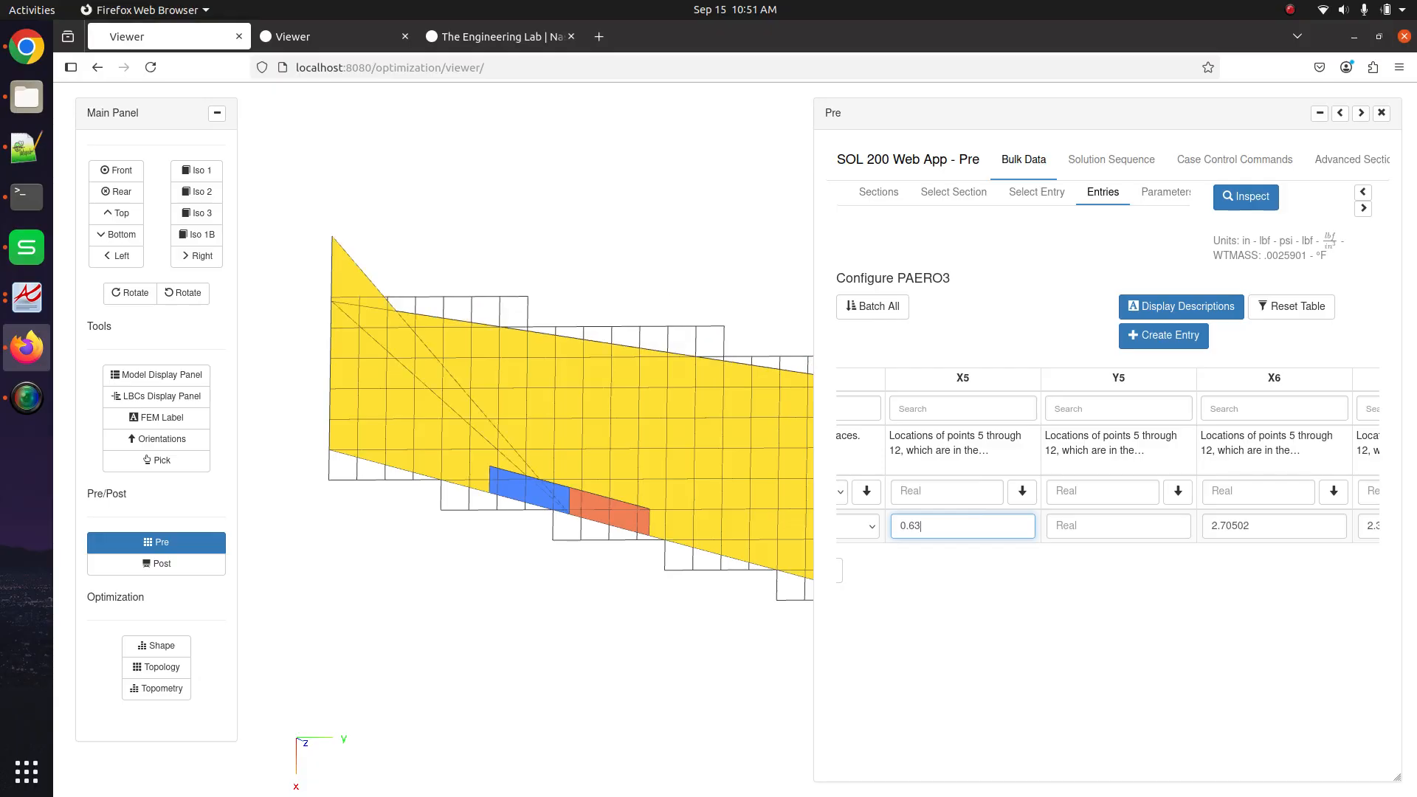
text(2.37)
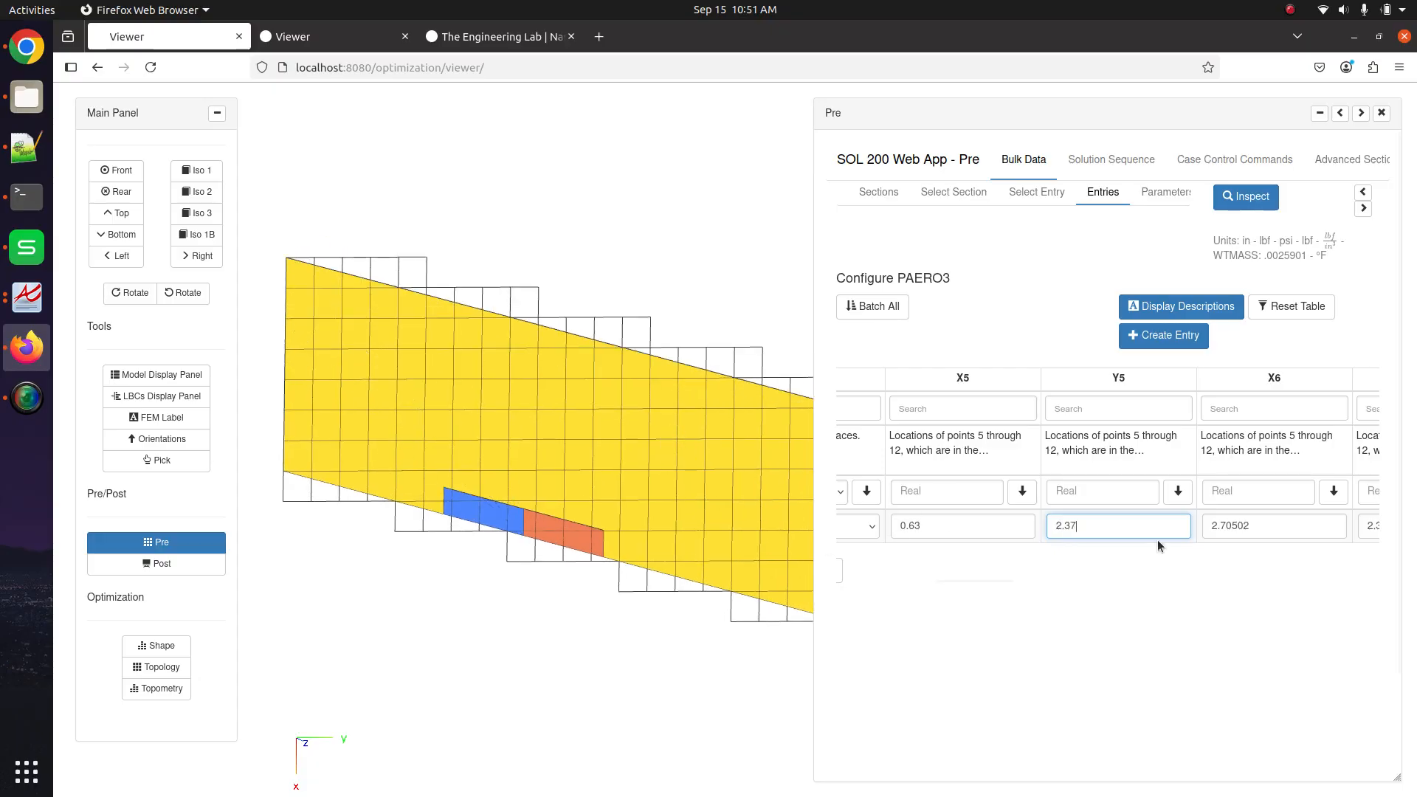
Set X5 of PAERO3 entry 1 to 0 and examine the leading edge crank on the panel
click(903, 528)
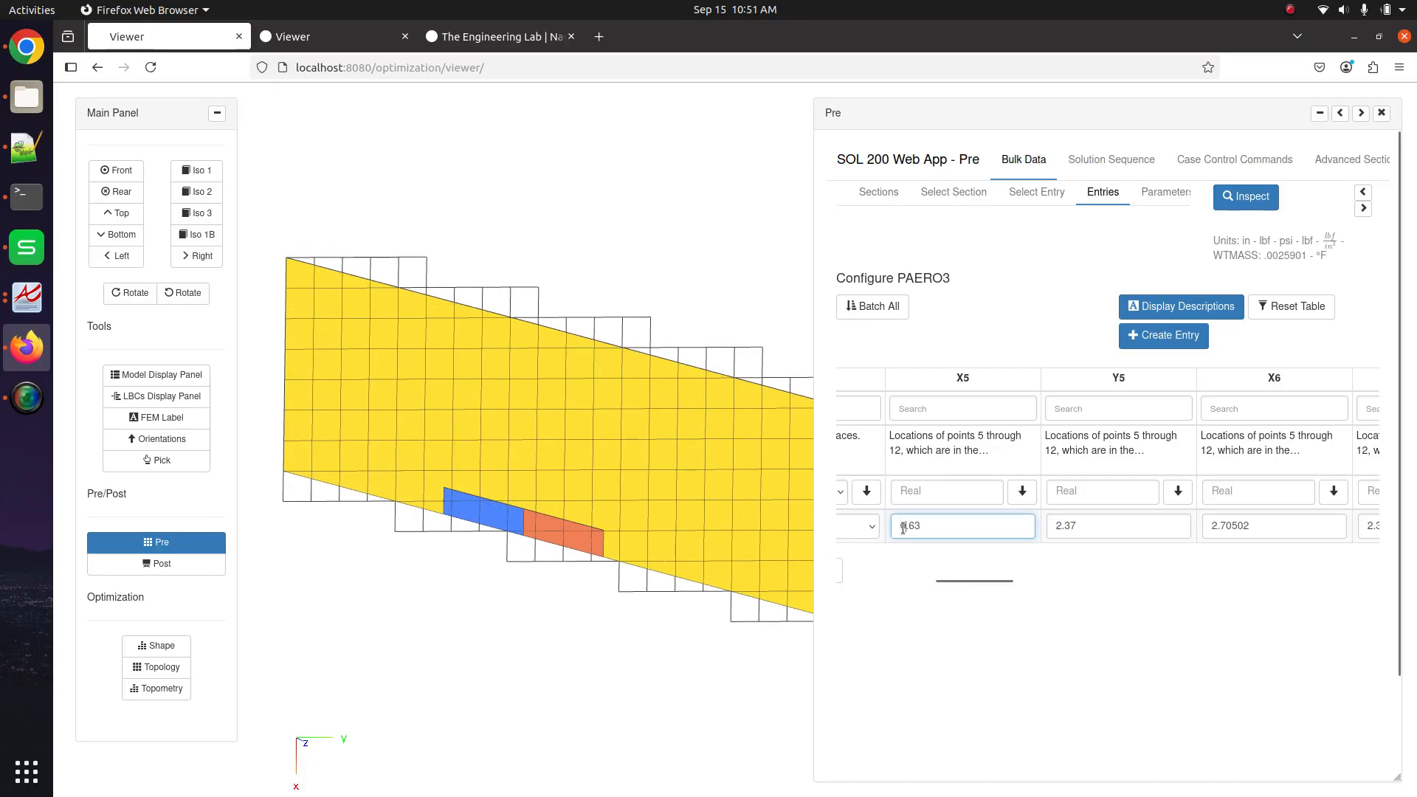
key(ctrl+a)
text(0)
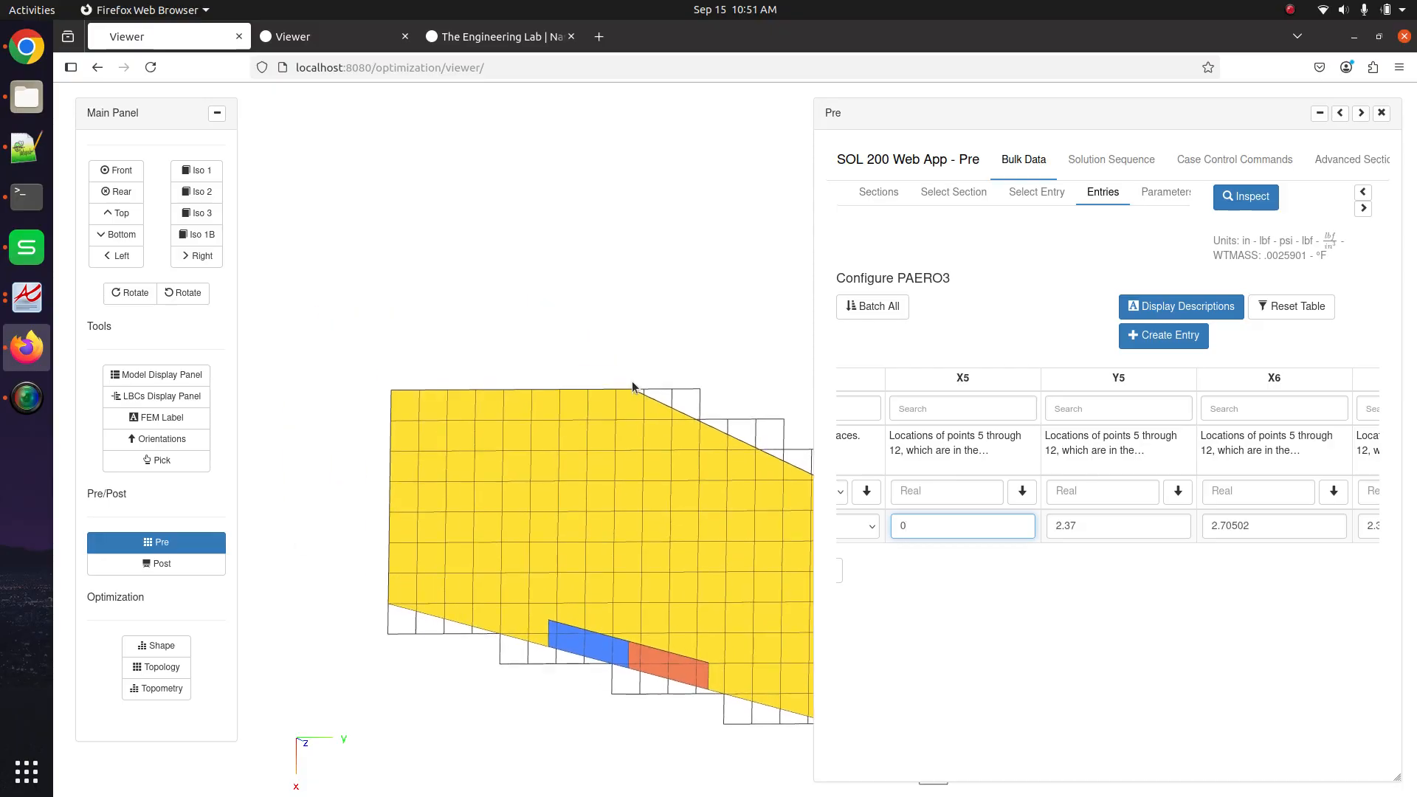
scroll(633, 386, up, 5)
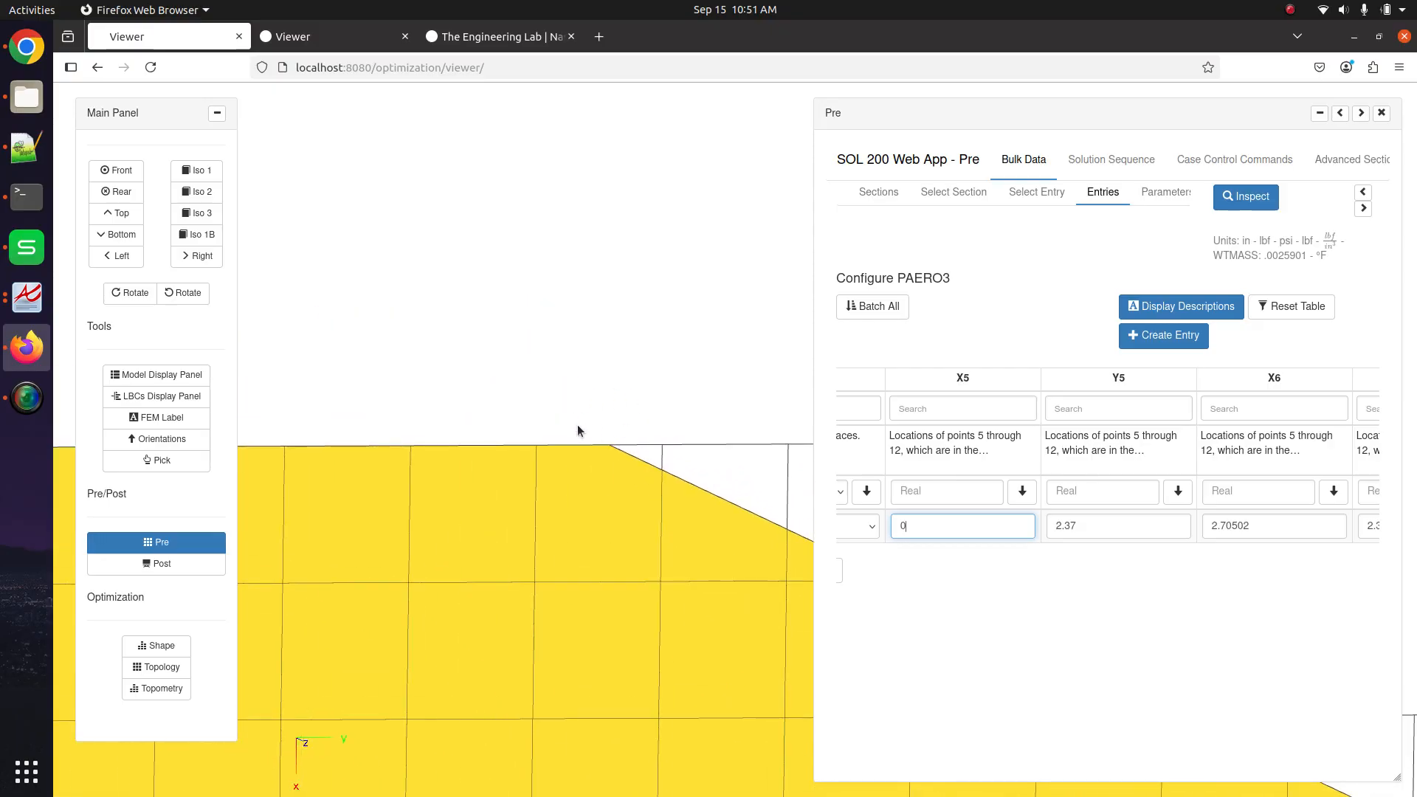
scroll(590, 421, down, 5)
scroll(508, 387, down, 5)
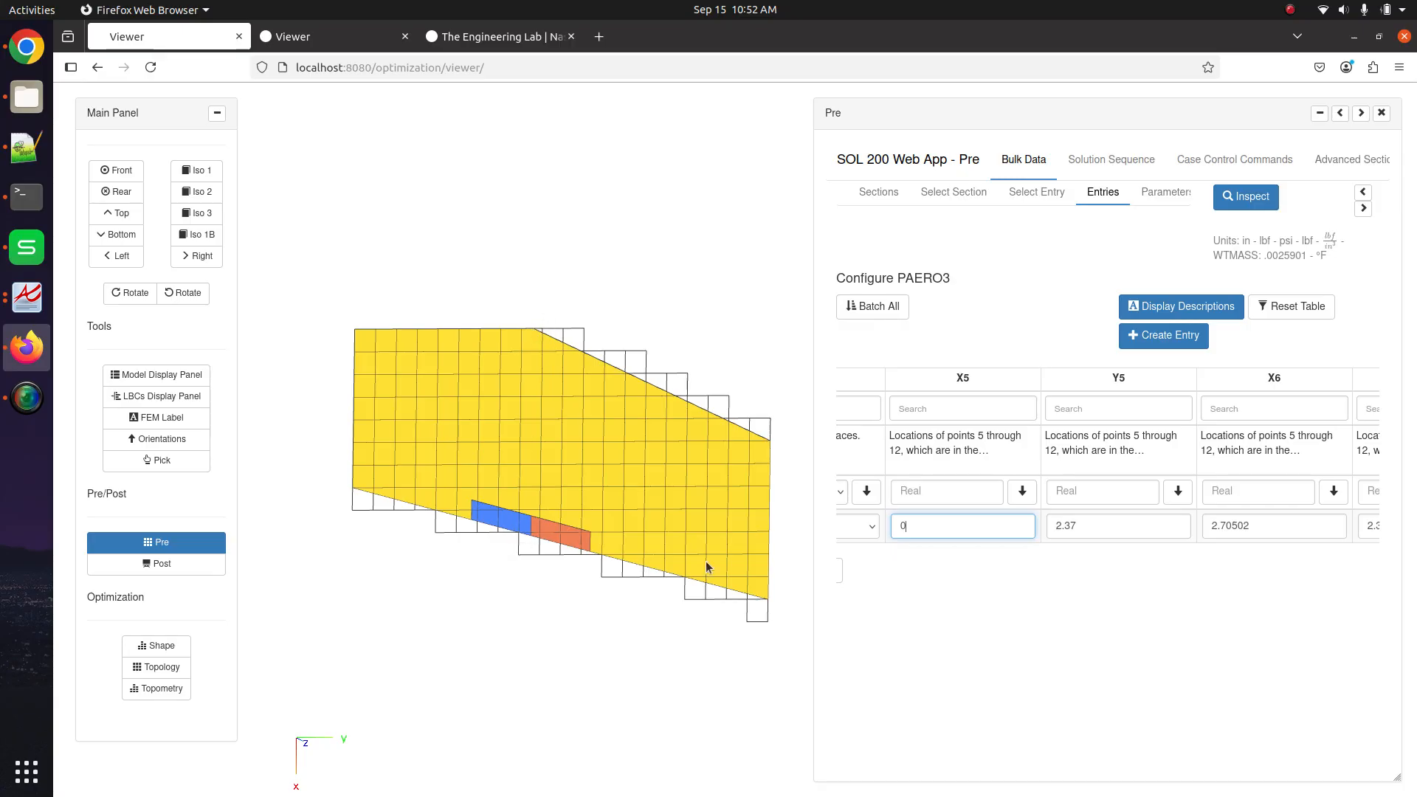
Clear the X5 and Y5 values of PAERO3 entry 1 to remove the leading edge crank
drag(936, 523, 781, 506)
scroll(1128, 529, right, 2)
scroll(1115, 529, right, 1)
key(BackSpace)
double_click(1181, 532)
key(BackSpace)
scroll(1129, 526, right, 2)
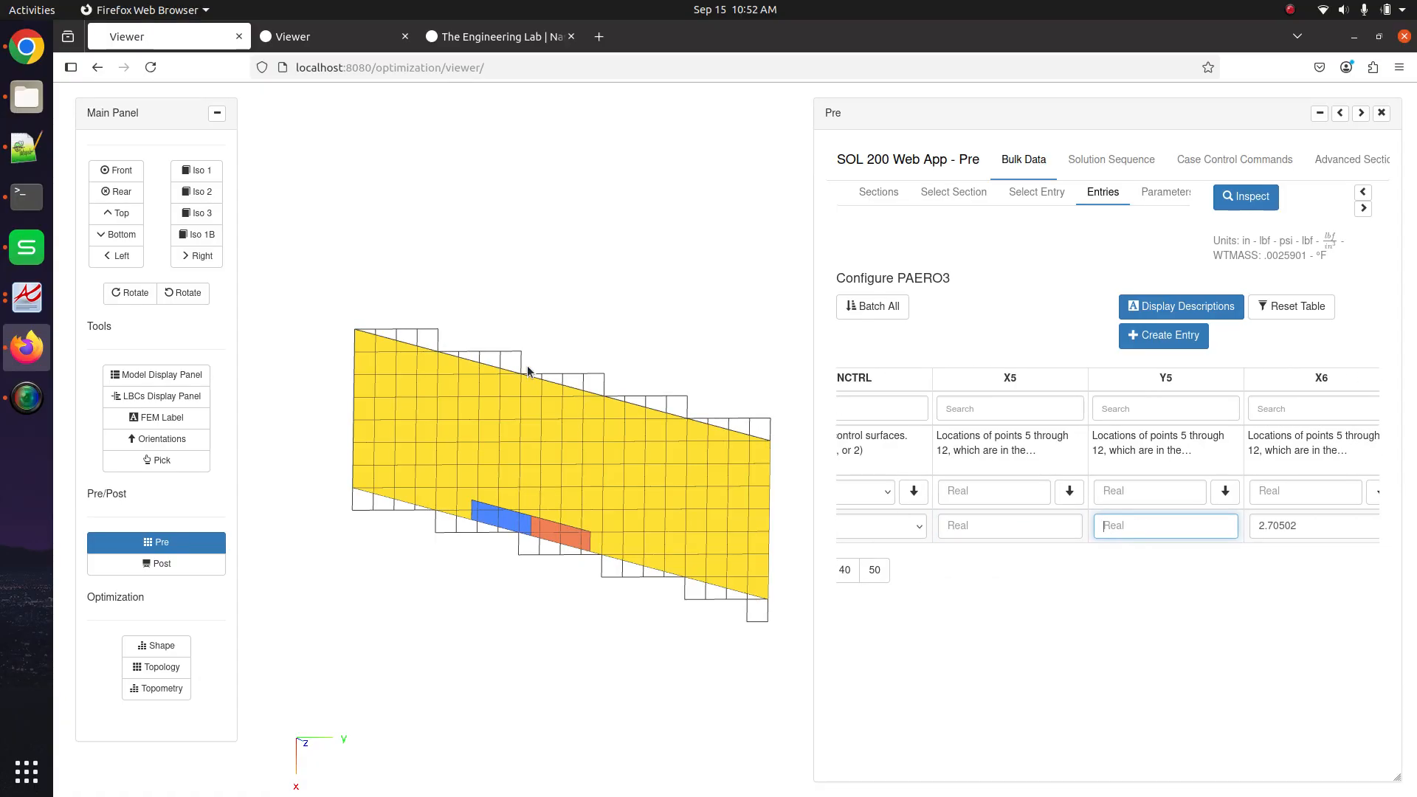
Try 3 as the first digit of X6 in PAERO3 entry 1, then restore the original value
scroll(899, 524, right, 6)
scroll(1106, 482, right, 3)
click(998, 524)
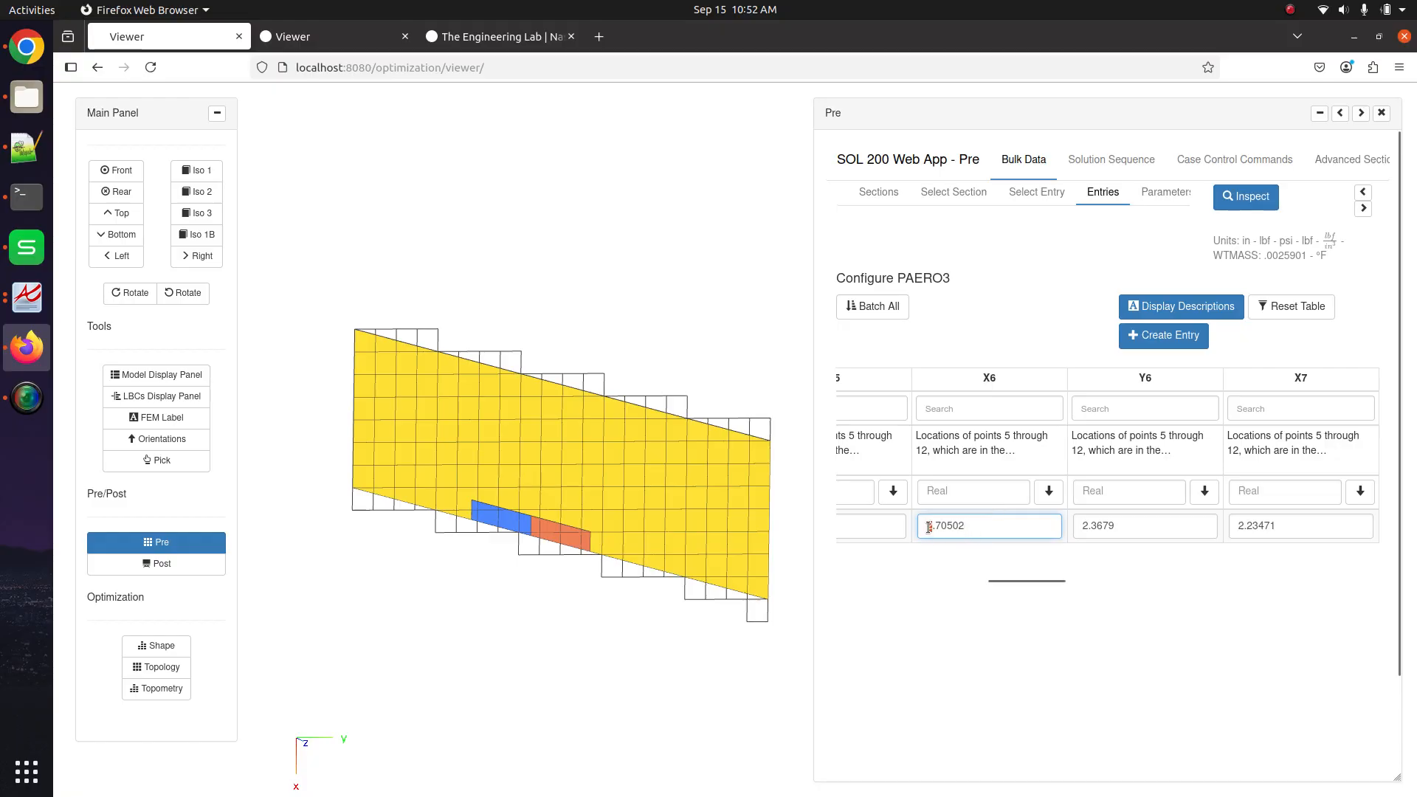
text(3)
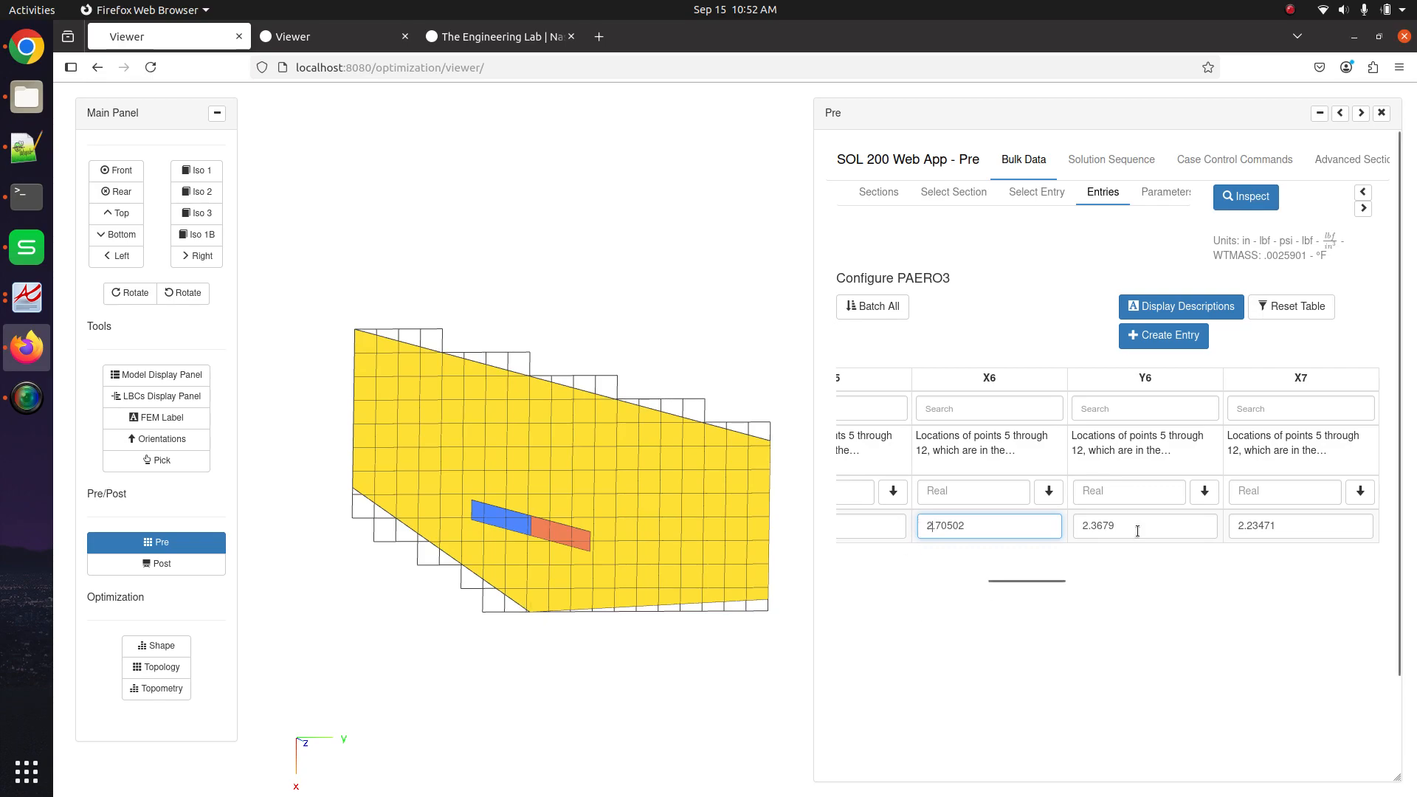
Try 1 as the first digit of X7 in PAERO3 entry 1, then restore the original value
drag(1058, 579, 1361, 579)
scroll(725, 539, up, 10)
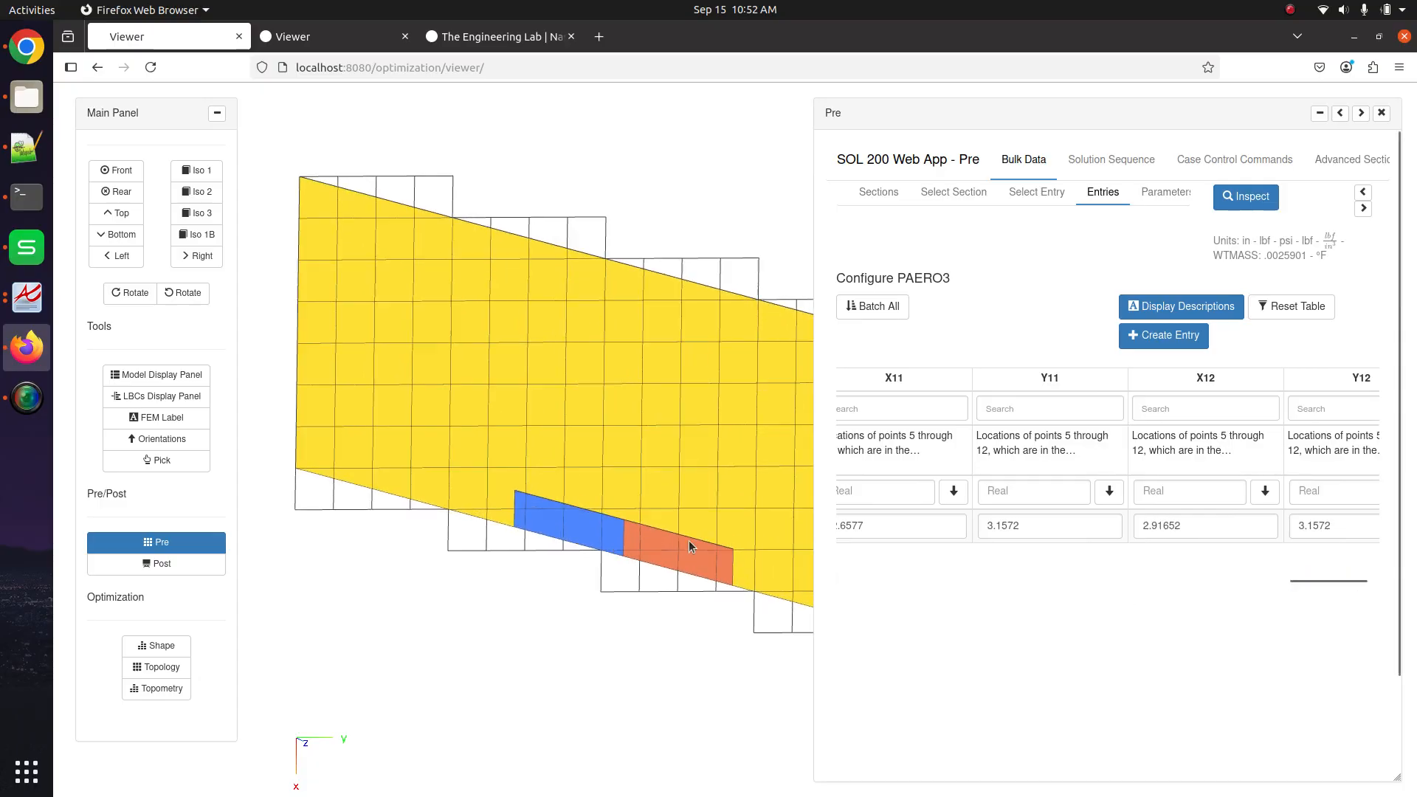
drag(452, 464, 497, 462)
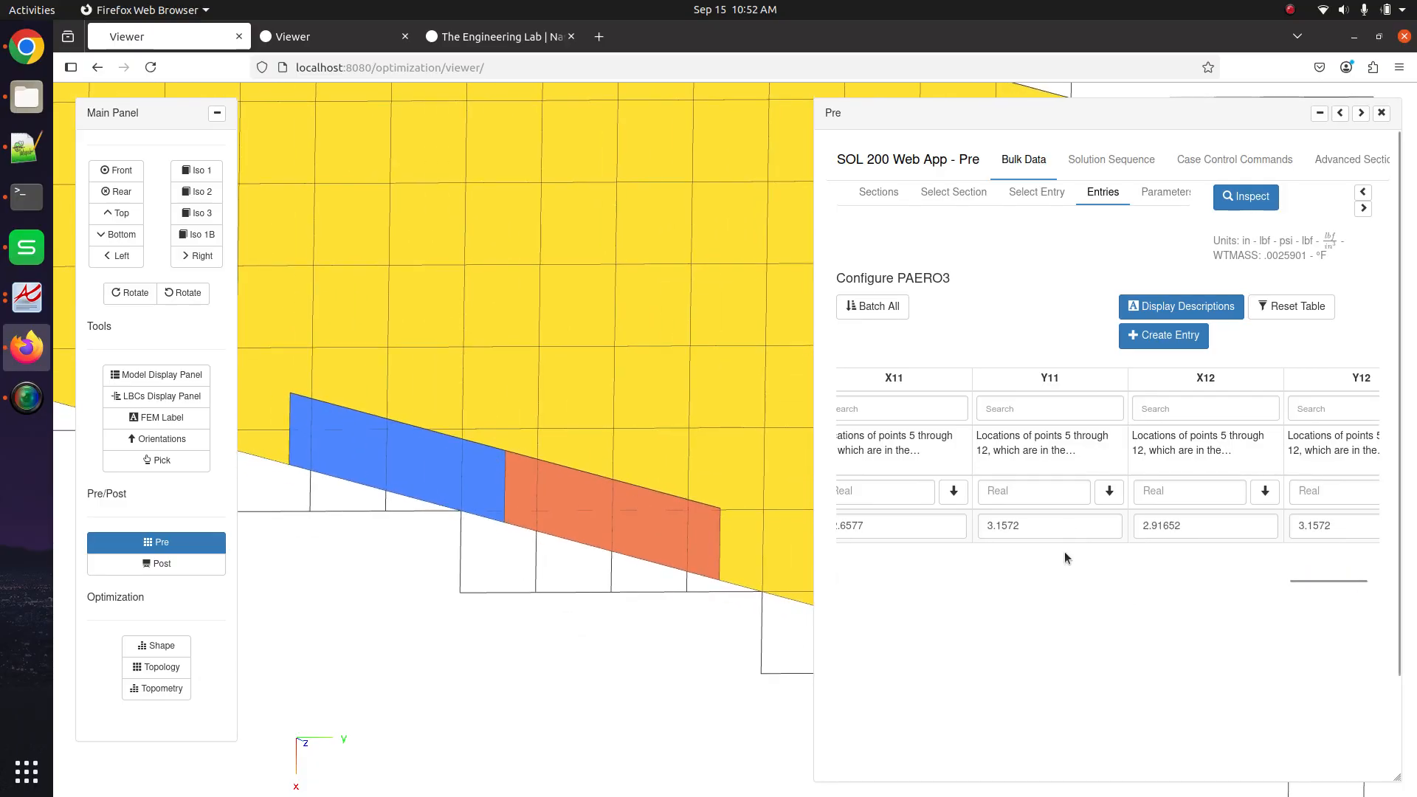
drag(1319, 577, 1032, 524)
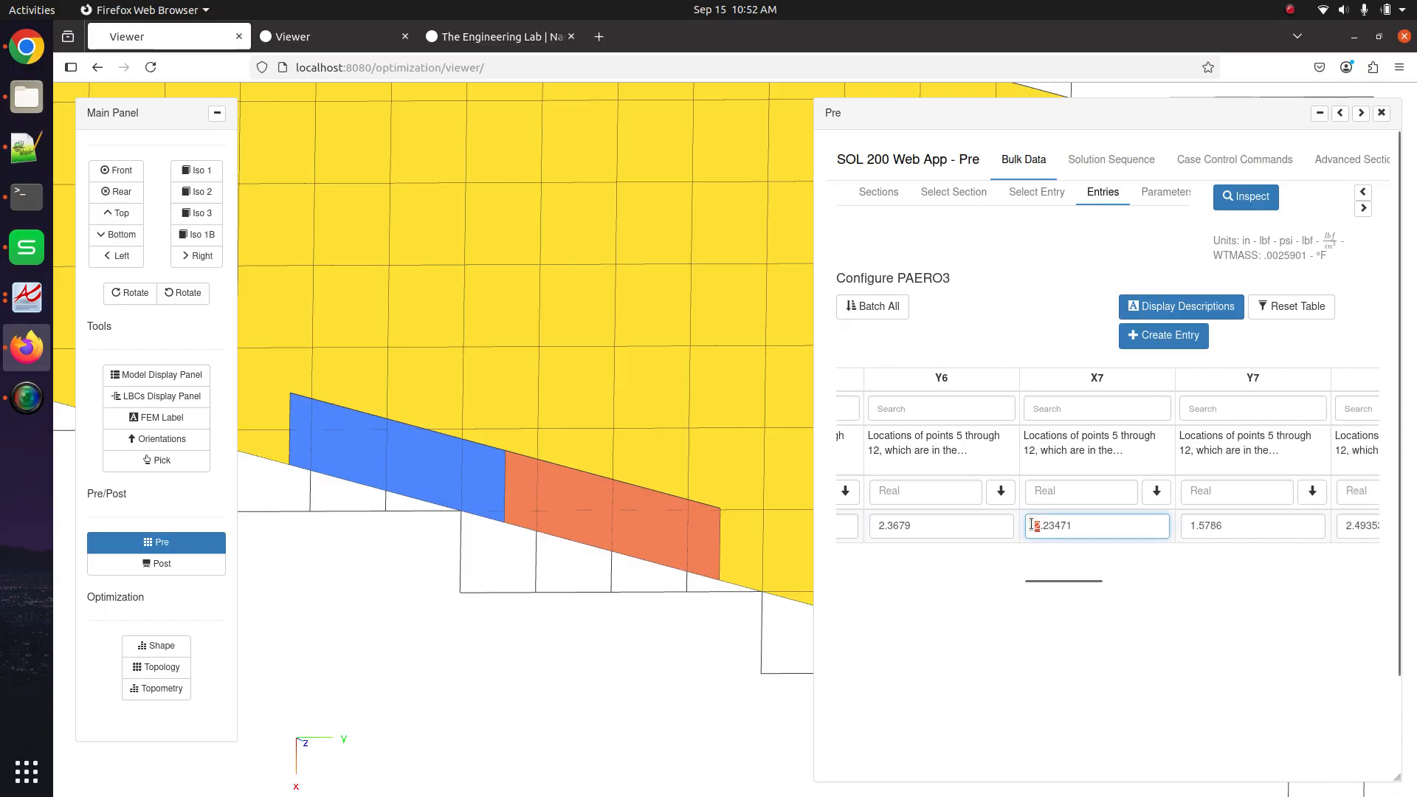
text(1)
scroll(618, 583, down, 4)
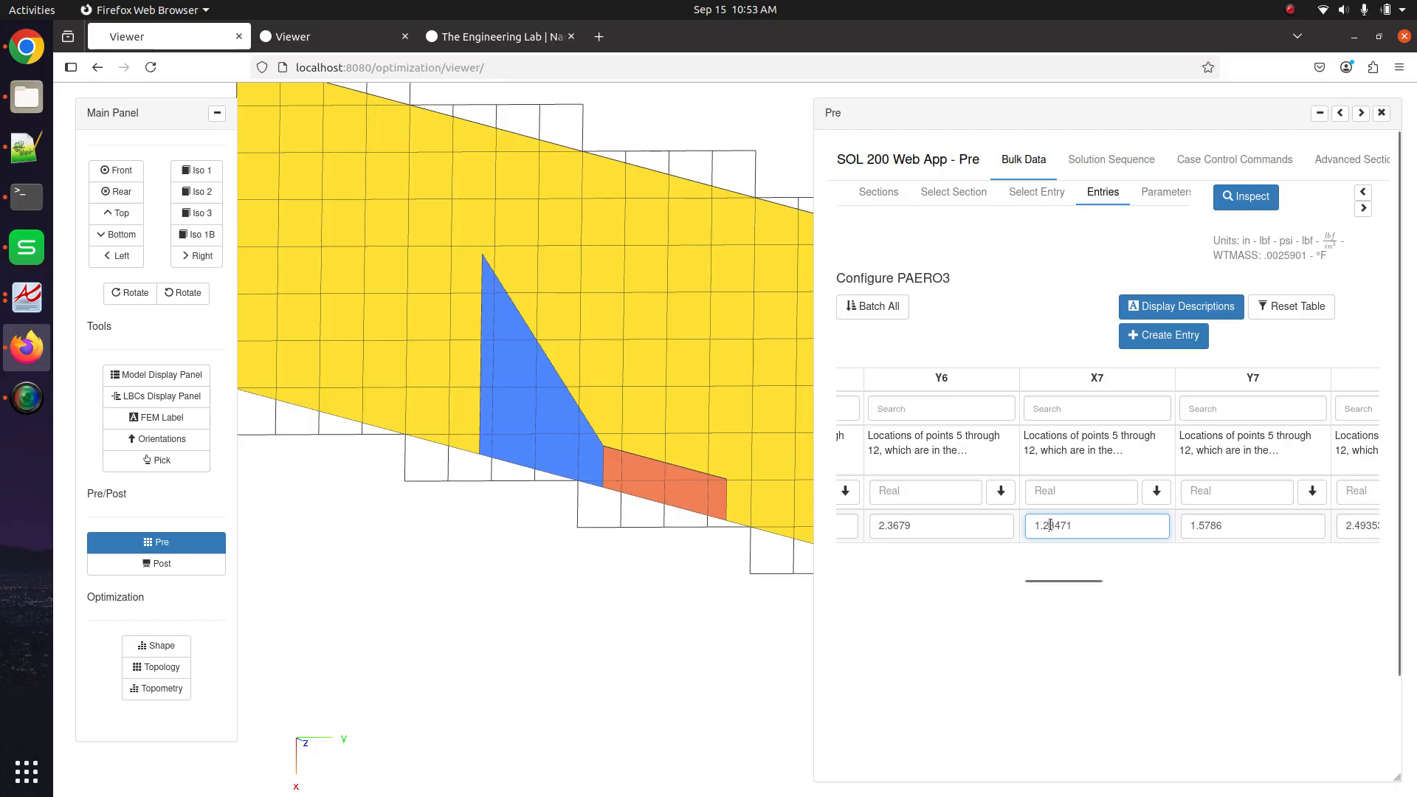
drag(550, 486, 568, 555)
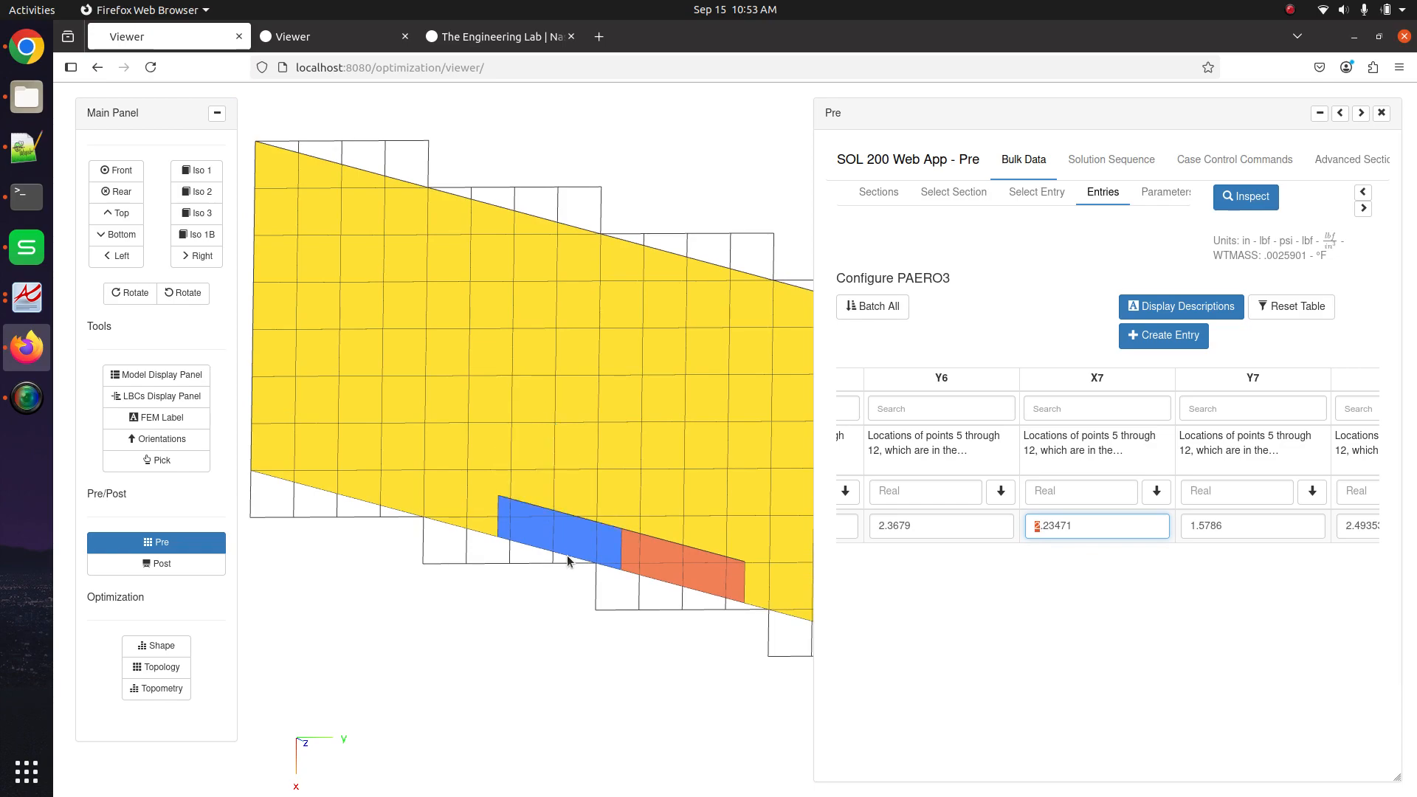
Examine the two control surfaces on the wing and widen the Pre panel to view the PAERO3 points X9 to Y12
scroll(1254, 493, right, 2)
drag(1112, 581, 1321, 582)
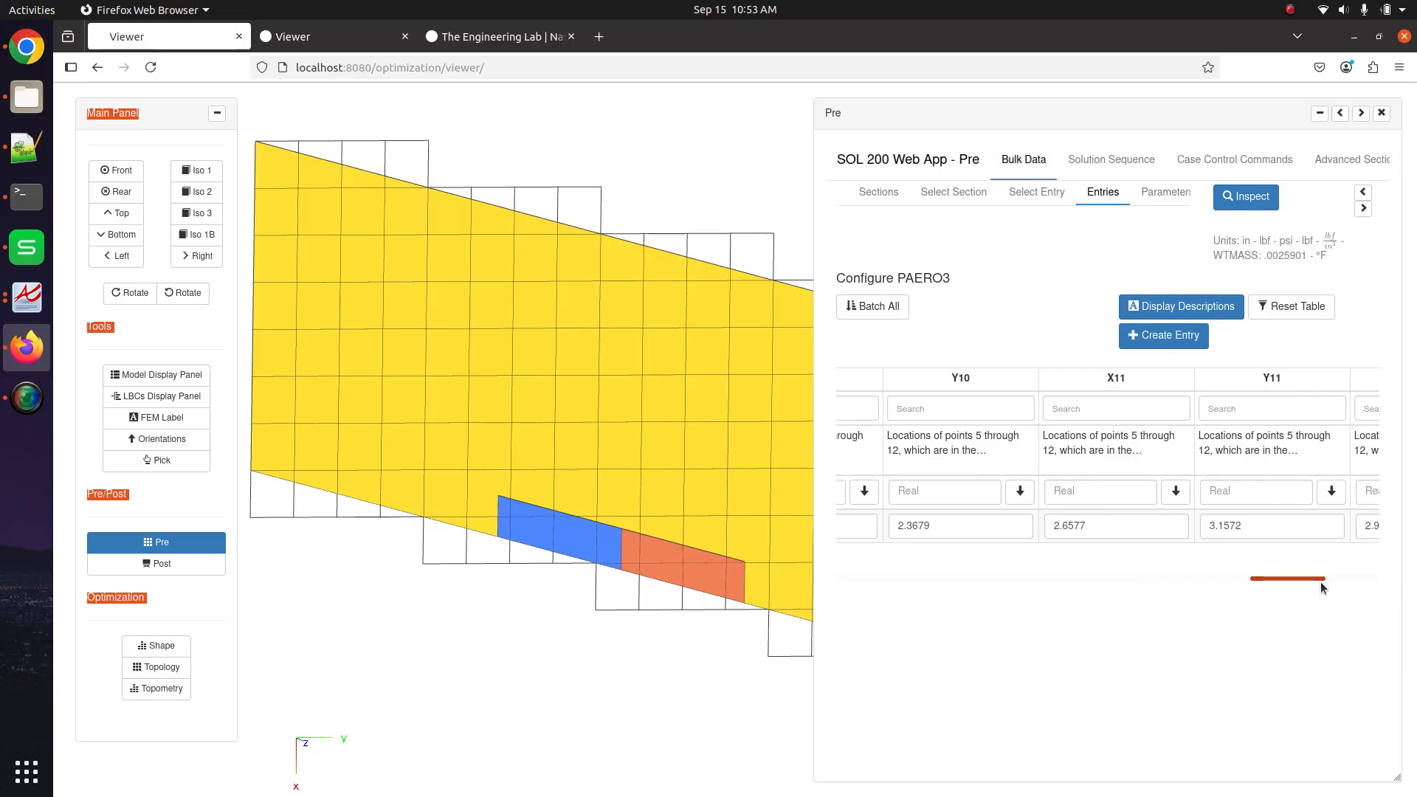
scroll(586, 504, down, 5)
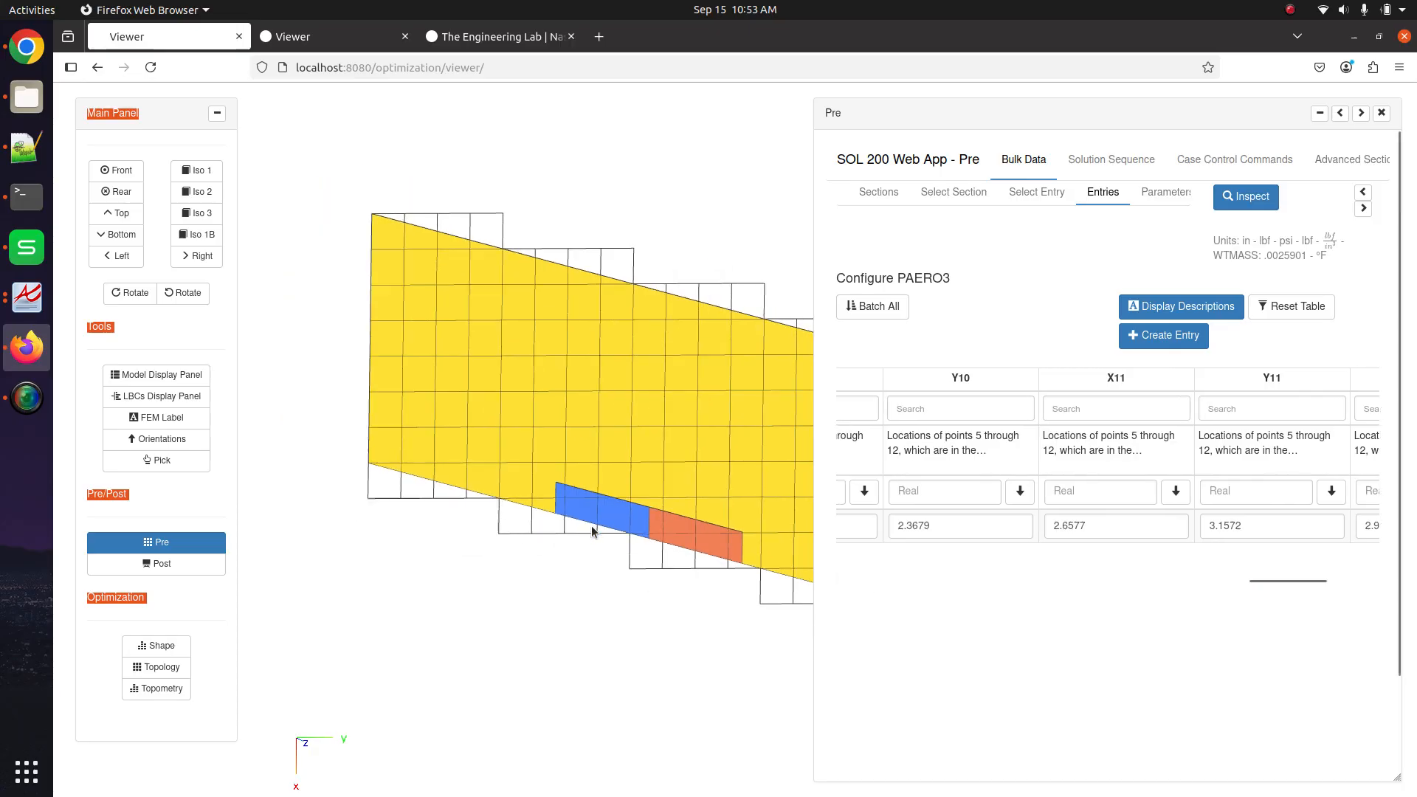
scroll(535, 503, up, 3)
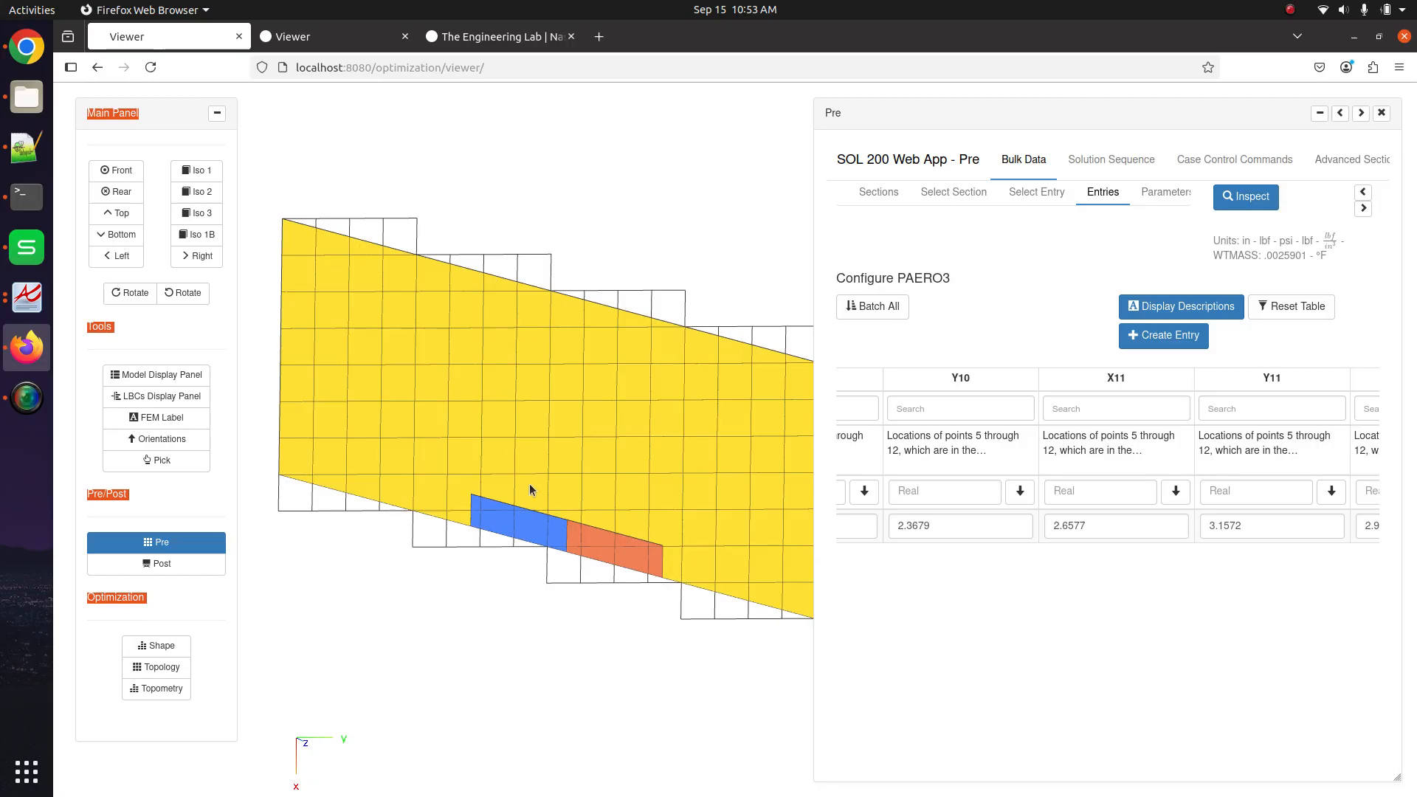
click(1342, 114)
click(1342, 114)
click(1343, 115)
click(1343, 115)
click(1343, 114)
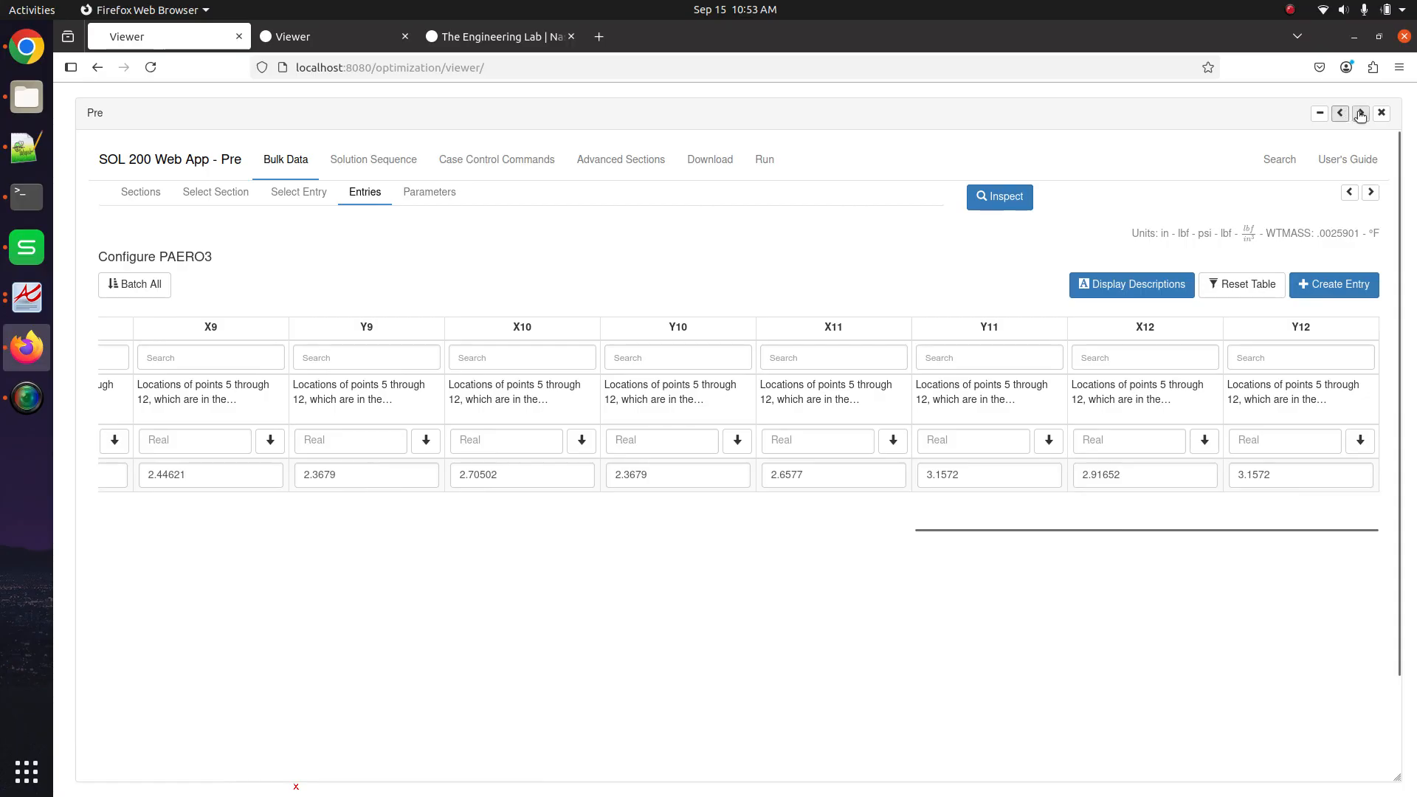
Narrow the Pre panel to examine the full wing with its control surfaces beside the PAERO3 table
click(1360, 116)
click(1360, 116)
click(1360, 116)
click(1360, 115)
click(1360, 116)
click(1360, 116)
click(1361, 116)
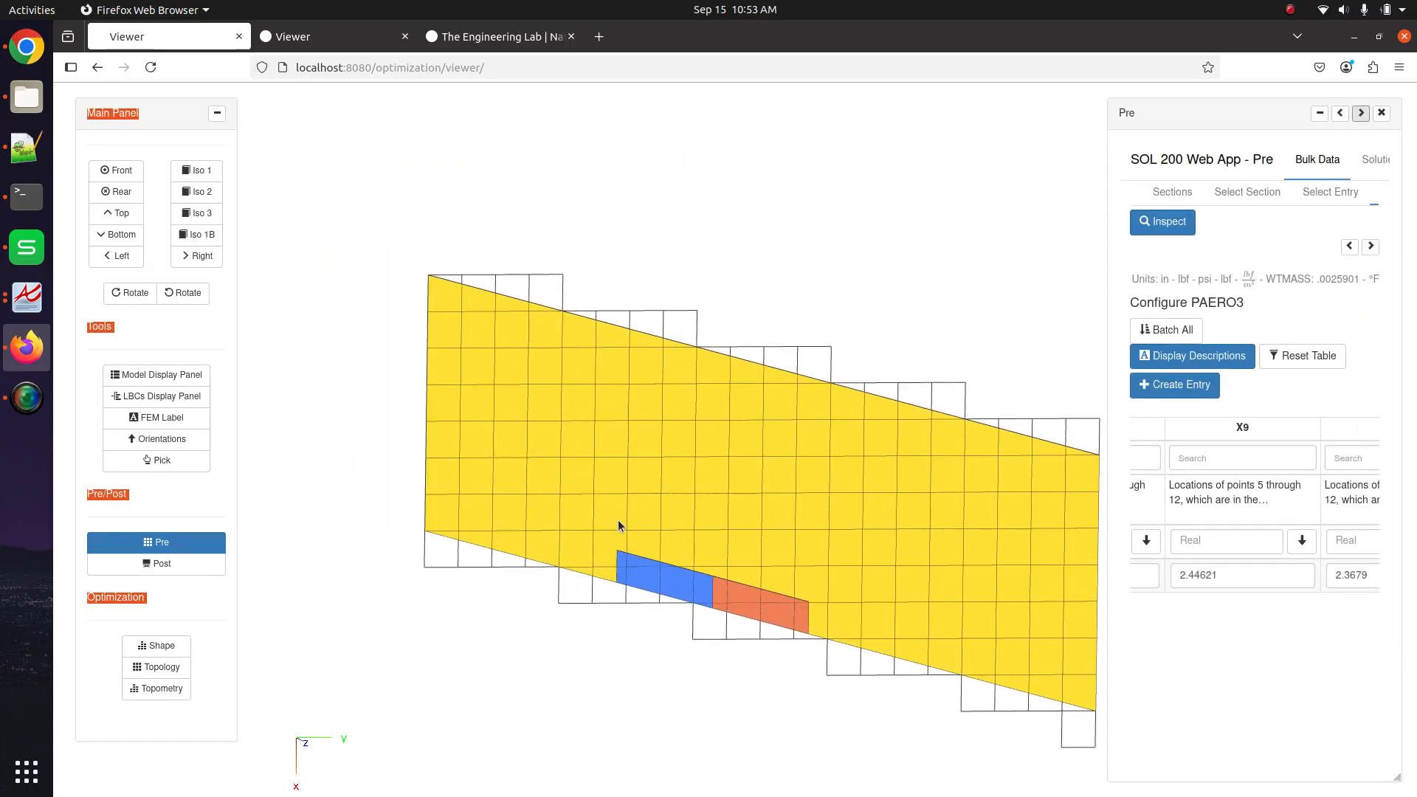
Expand the Pre panel to full width, show the BDF Output and highlight the PAERO3 entry in it
click(1339, 115)
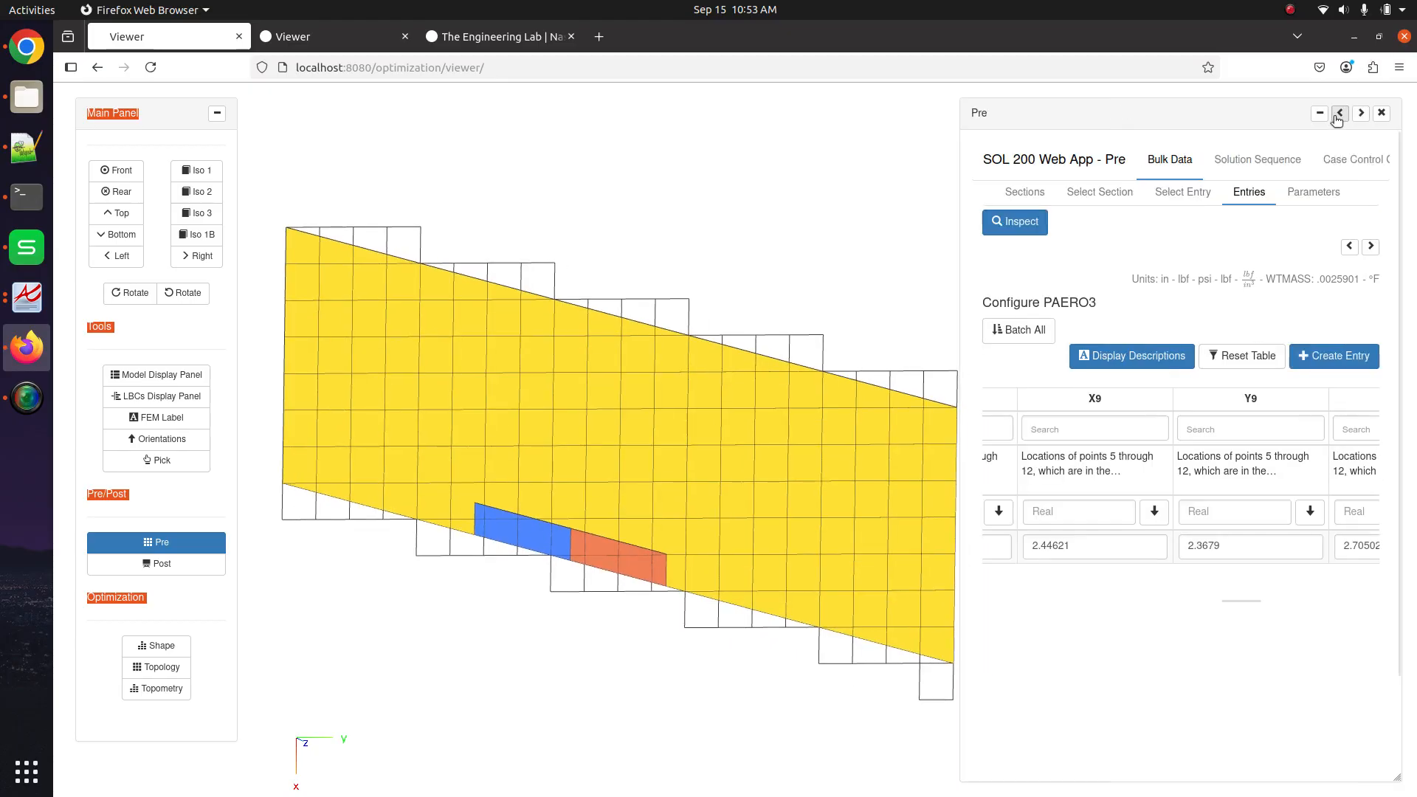
click(1340, 114)
click(1339, 114)
click(1340, 115)
click(1340, 115)
click(1340, 115)
click(1340, 114)
click(1350, 192)
click(1349, 192)
click(1349, 193)
click(1349, 192)
click(1349, 193)
click(1349, 192)
drag(1136, 463, 763, 381)
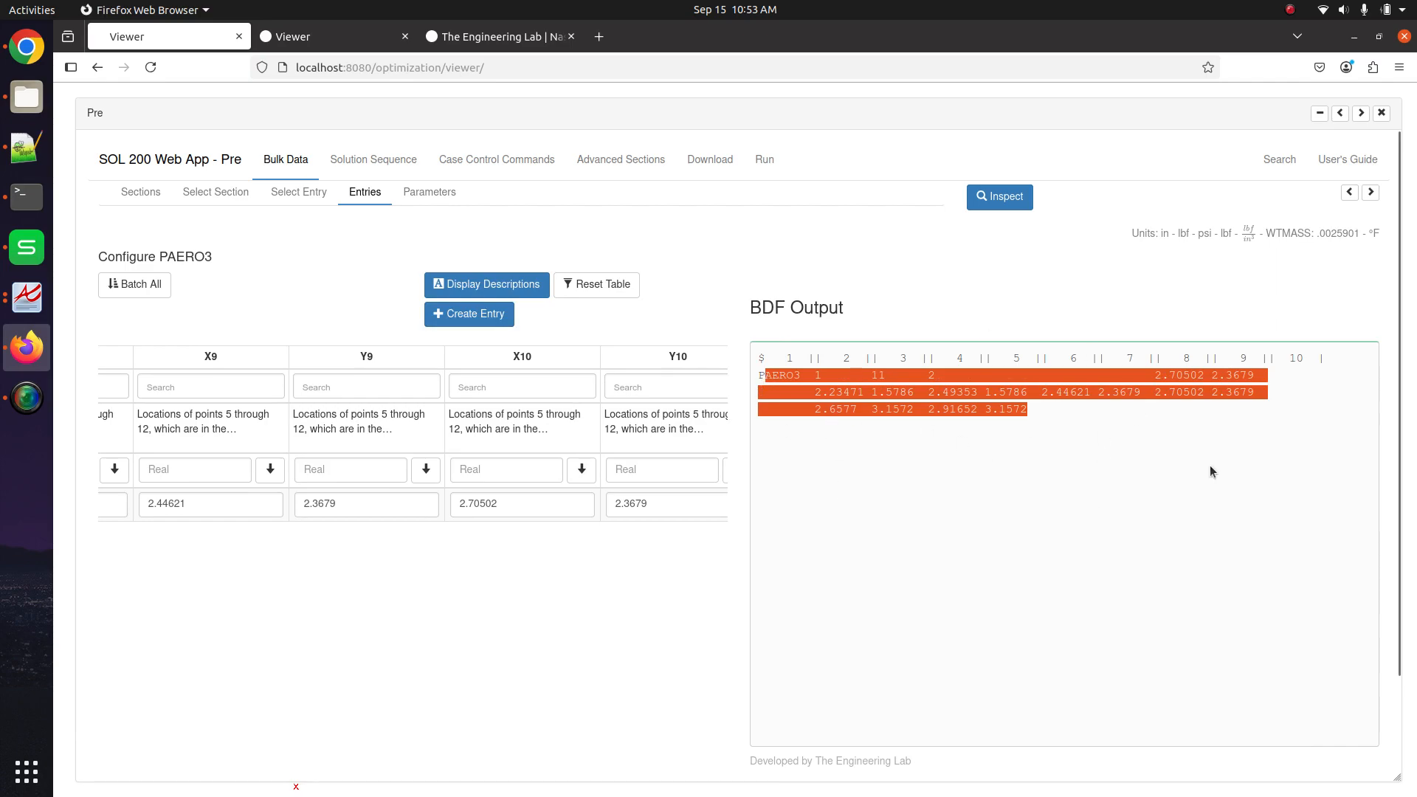
Hide the BDF Output so the PAERO3 table takes the full panel width
click(1371, 193)
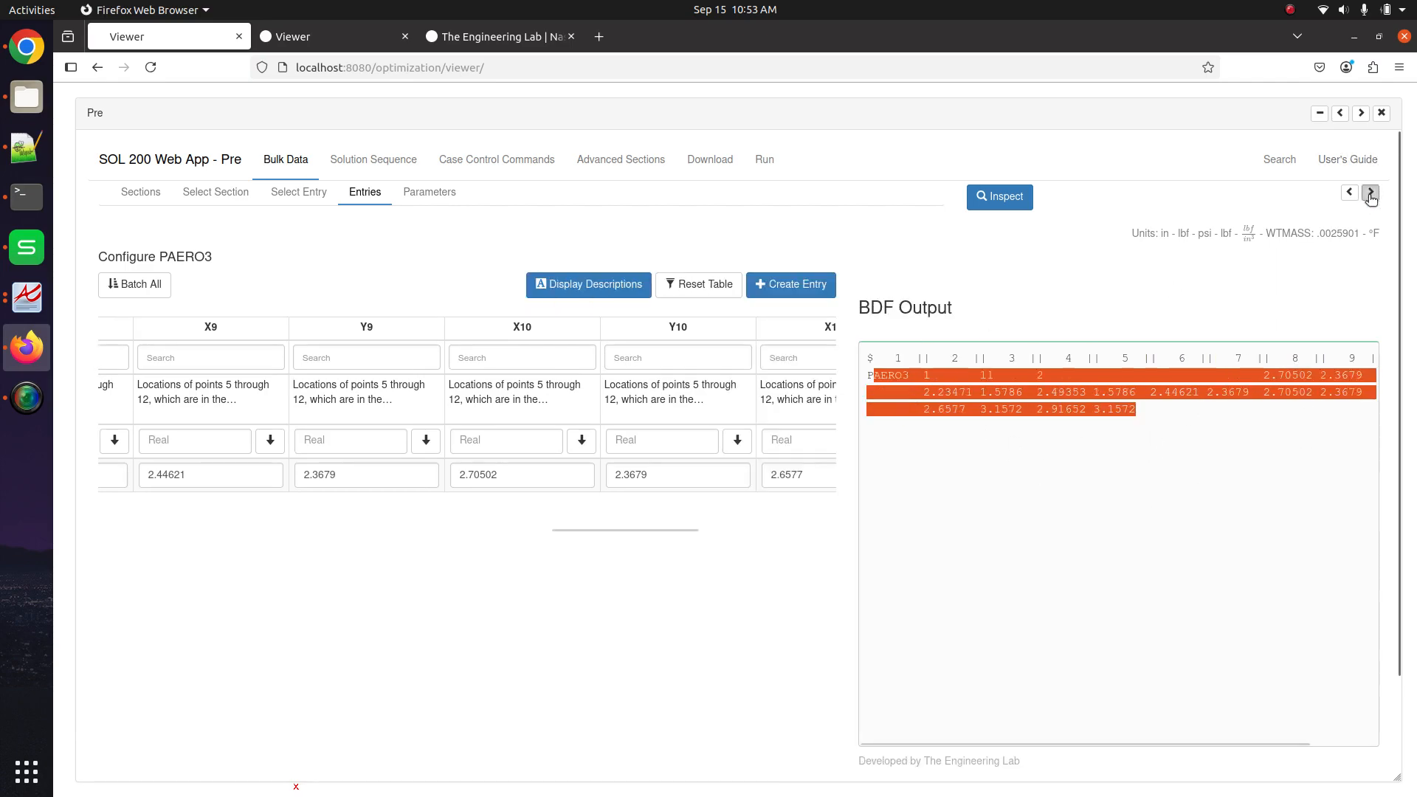
click(1370, 192)
click(1371, 192)
click(1371, 192)
click(1370, 192)
scroll(943, 367, left, 3)
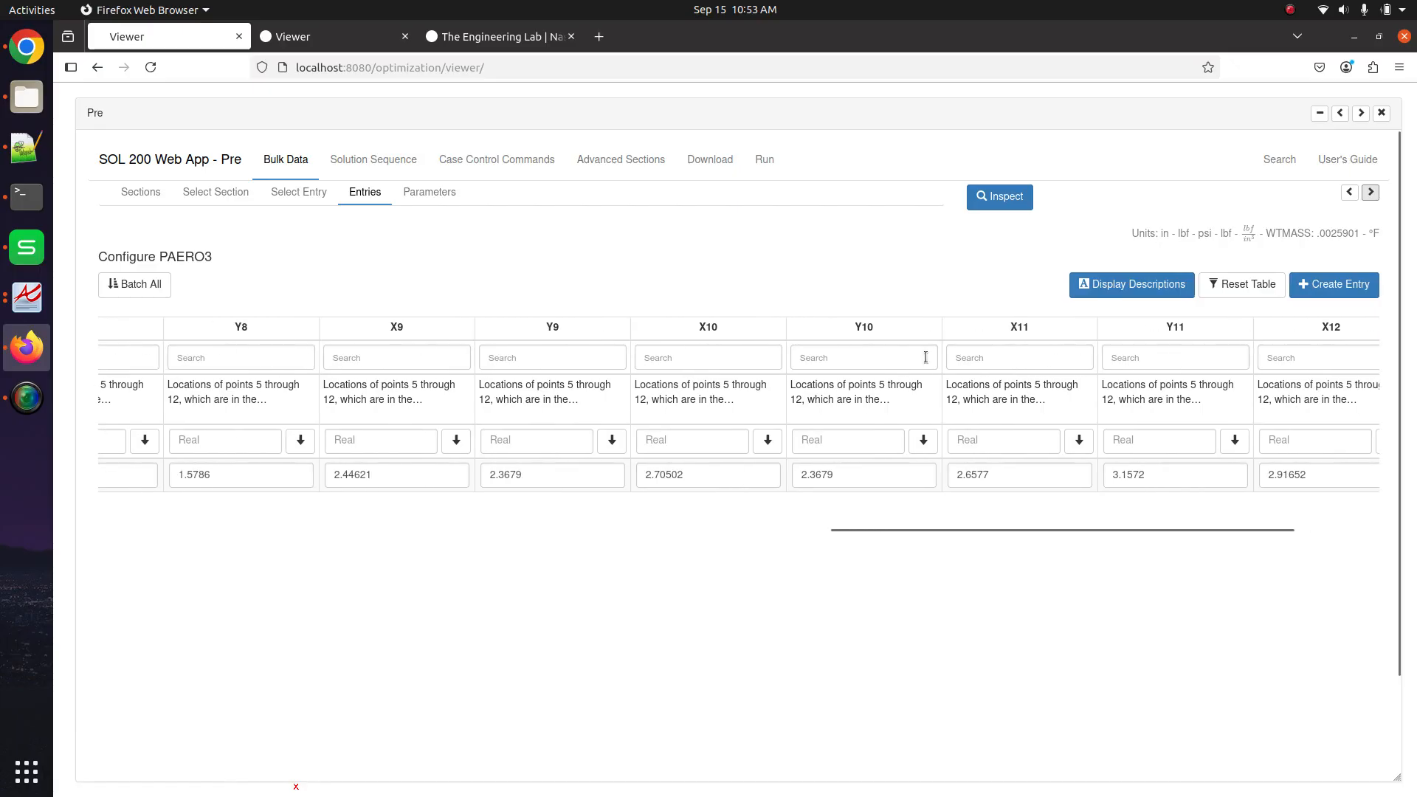
Open the CAERO3 entry and examine its fields from EID through LISTW, LISTC1 and LISTC2
click(294, 193)
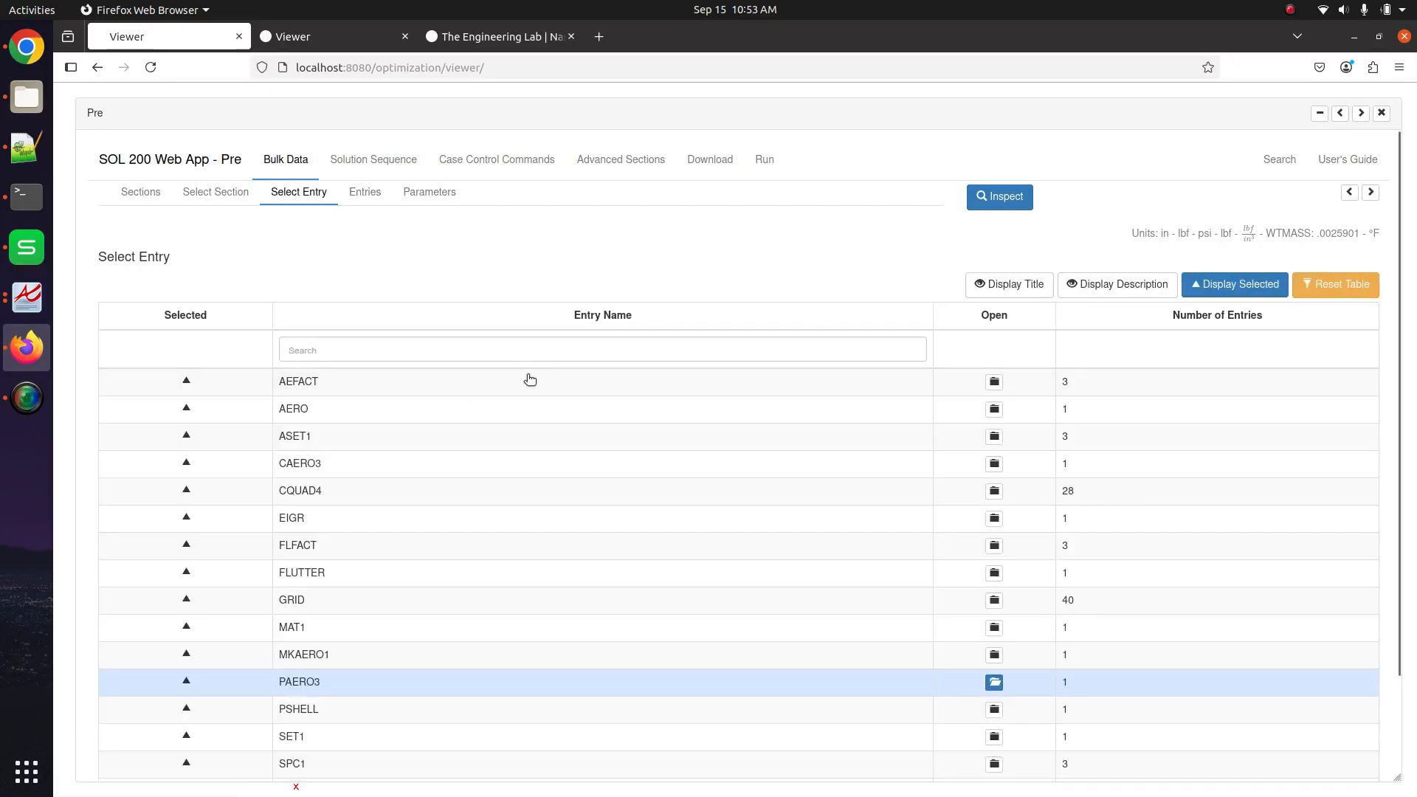
click(502, 472)
scroll(294, 475, left, 3)
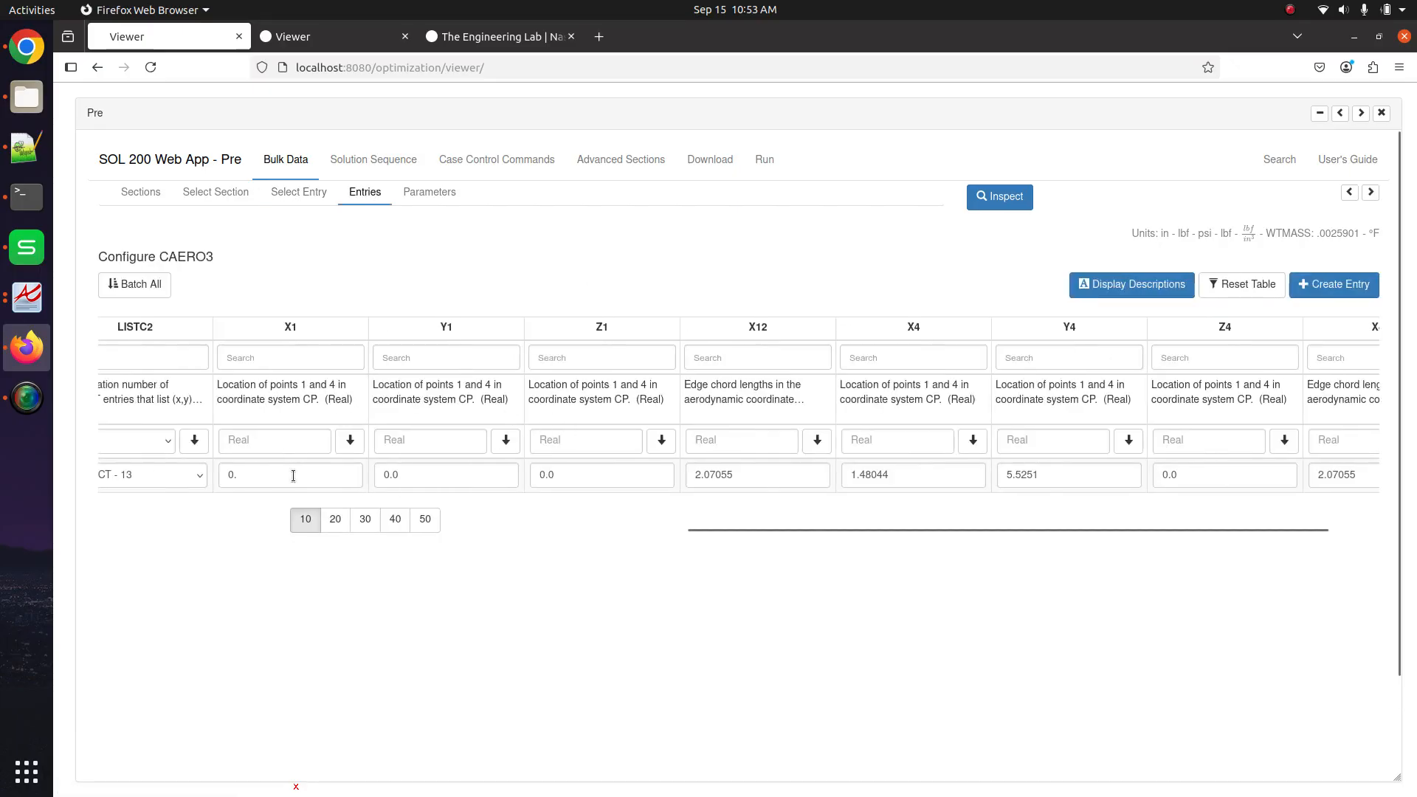
scroll(295, 474, left, 2)
drag(440, 529, 257, 531)
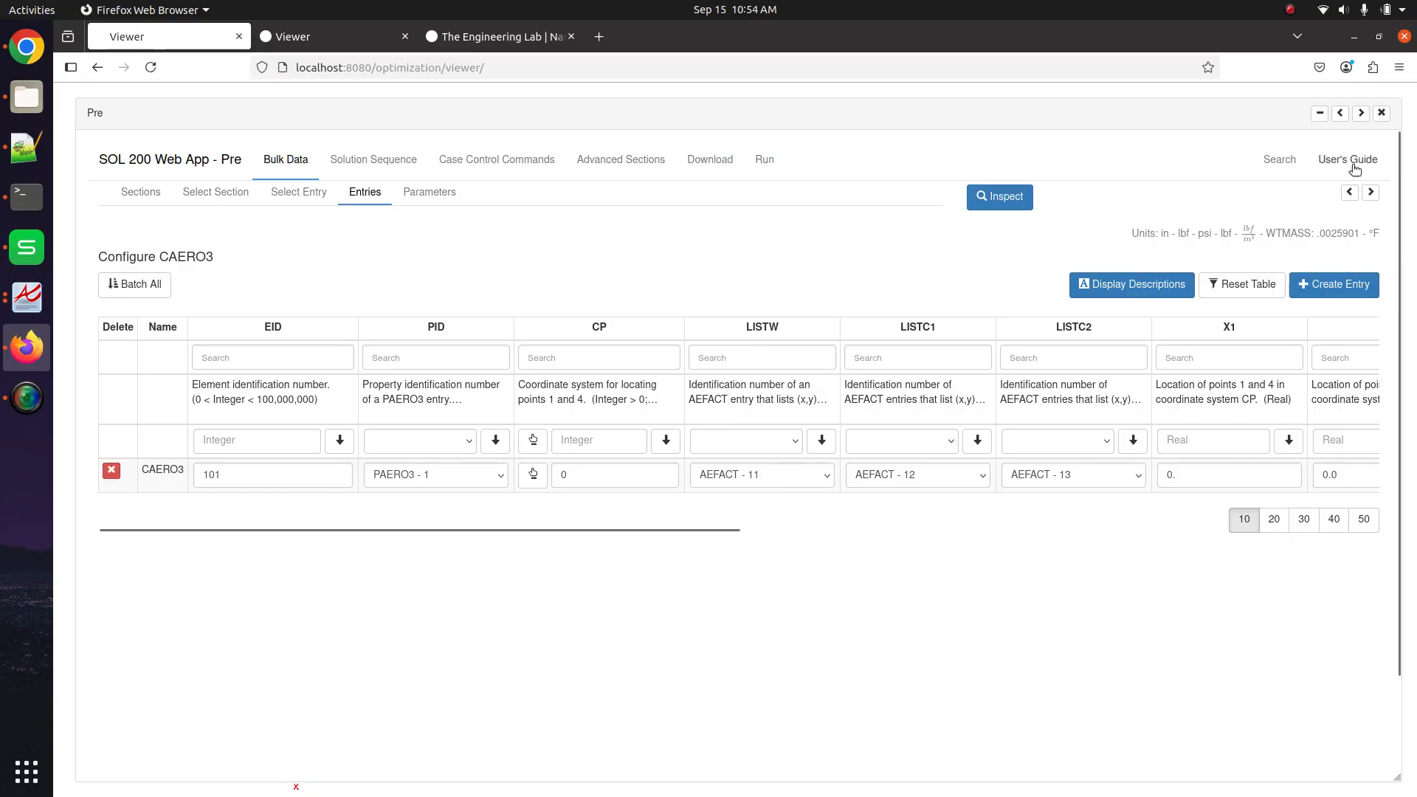
Narrow the Pre panel and display the wireframe and detail of CAERO3 101 (Wing - Aerodynamic Grid Points) on the model
click(1363, 114)
click(1364, 115)
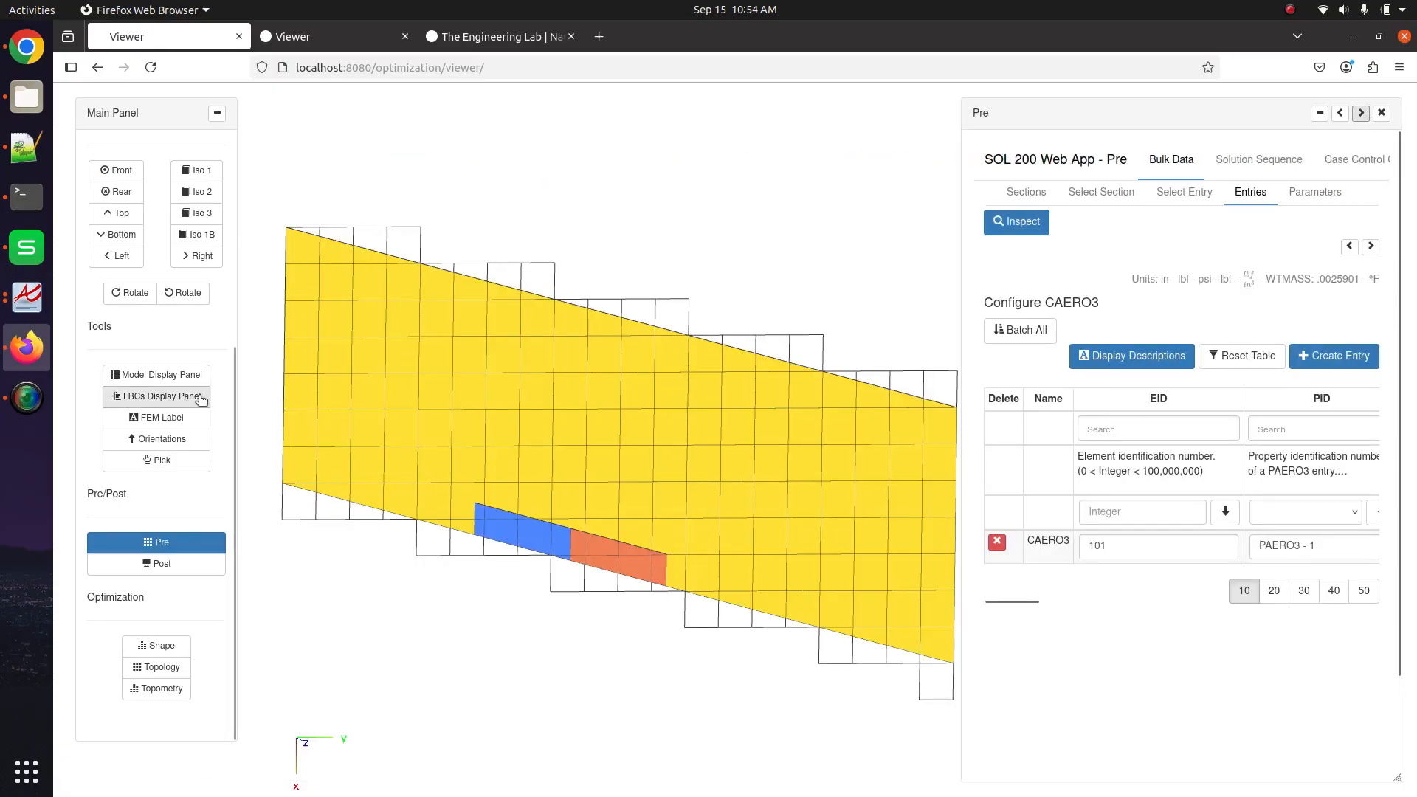
click(185, 374)
click(741, 410)
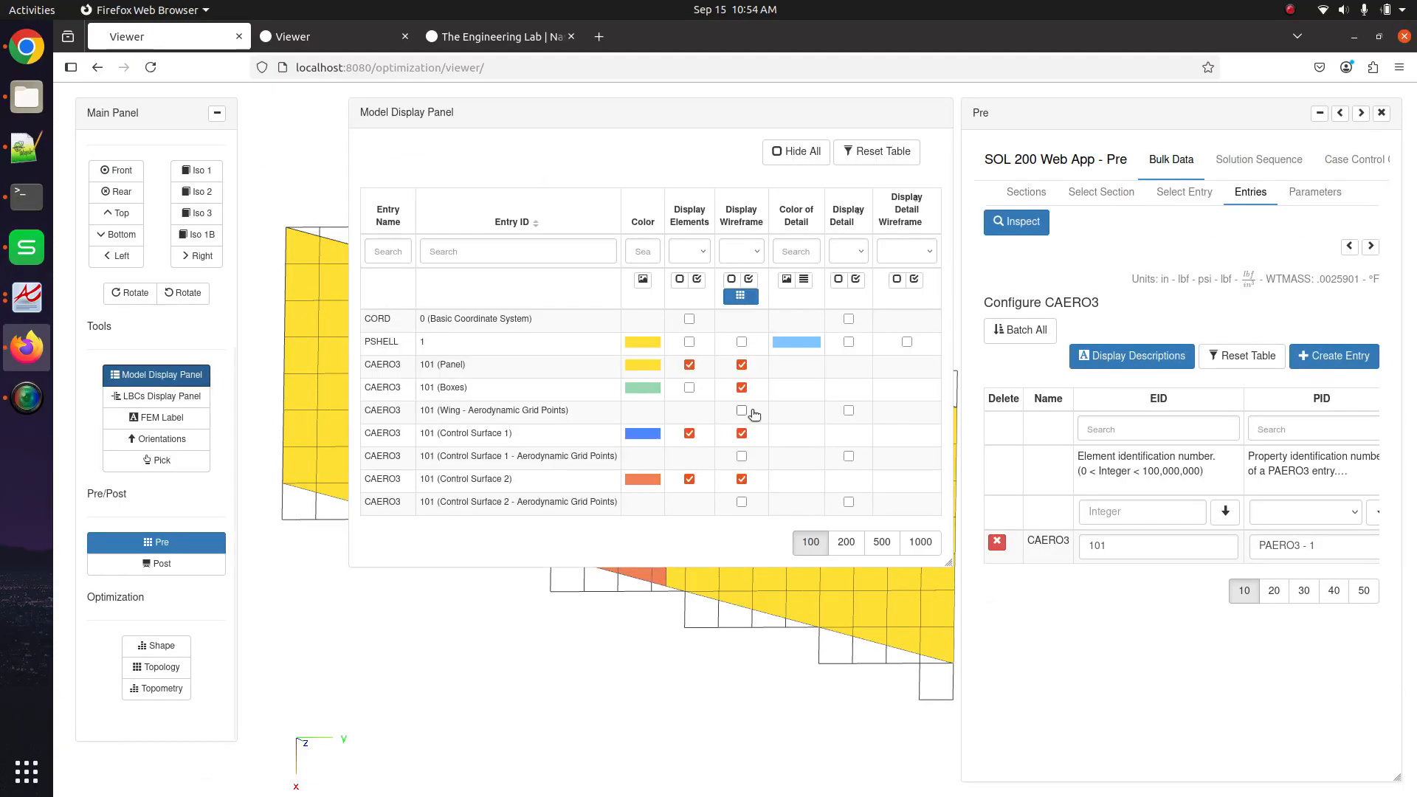
click(848, 411)
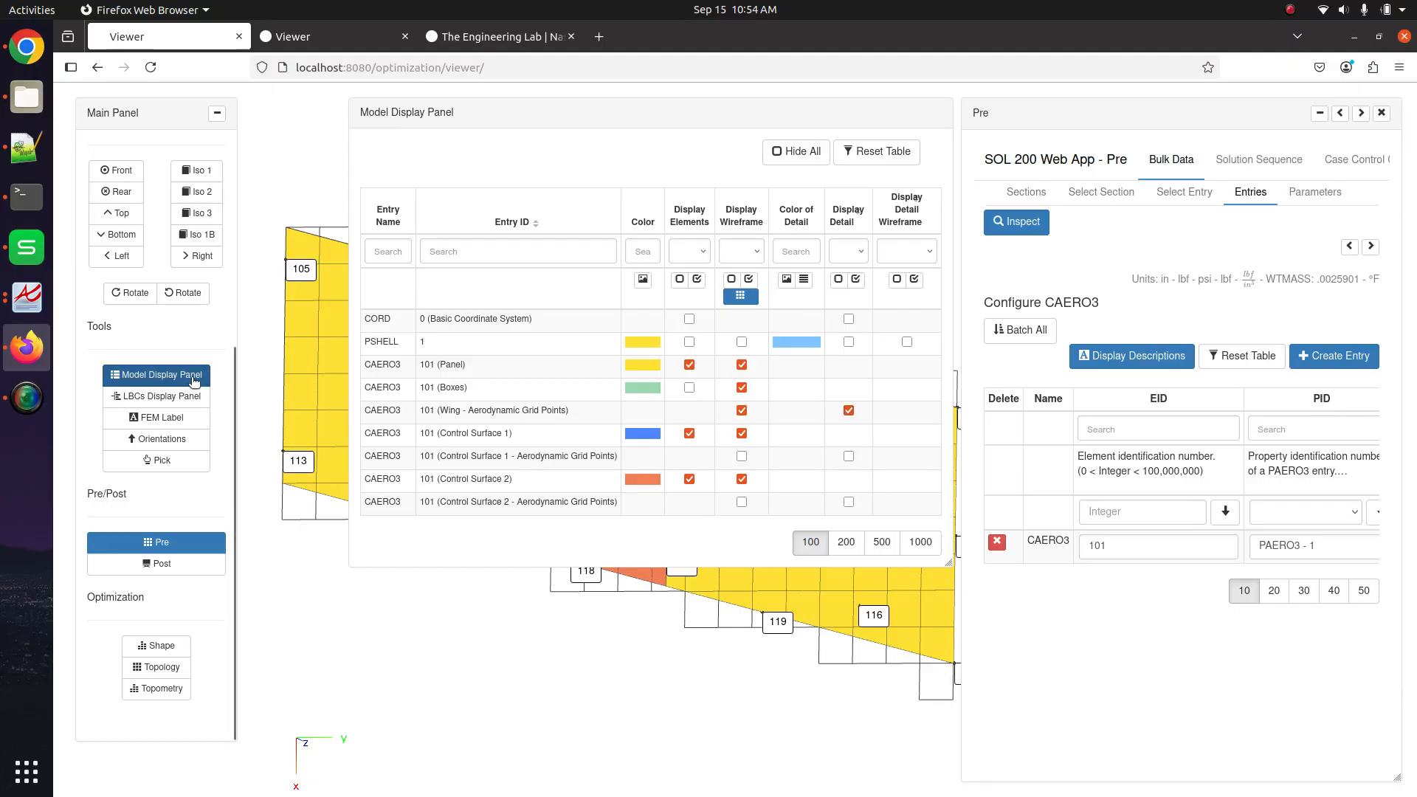
click(151, 375)
drag(488, 368, 478, 372)
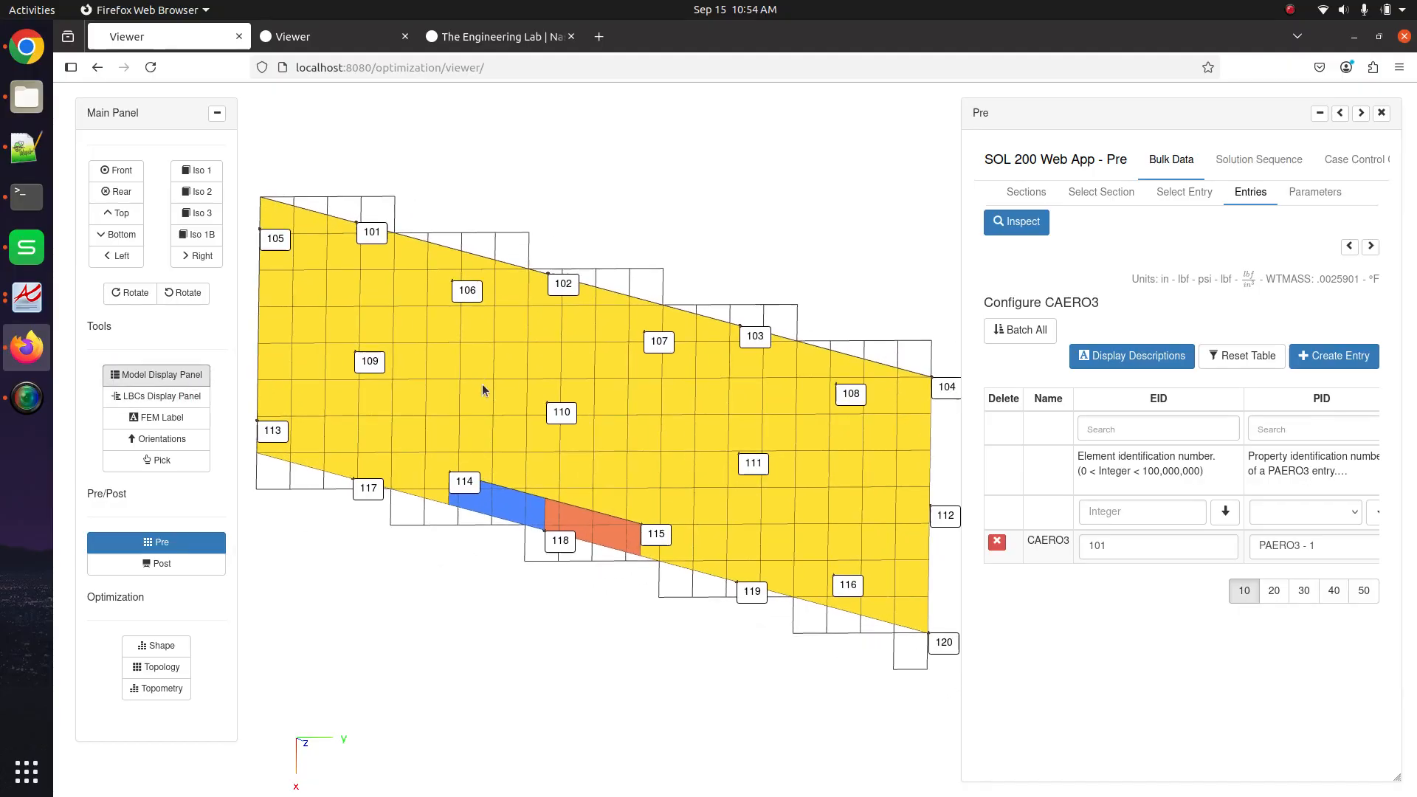
Open the AEFACT entries, enlarge the Di field of entry 11 and highlight its first pair of values
scroll(1187, 403, right, 5)
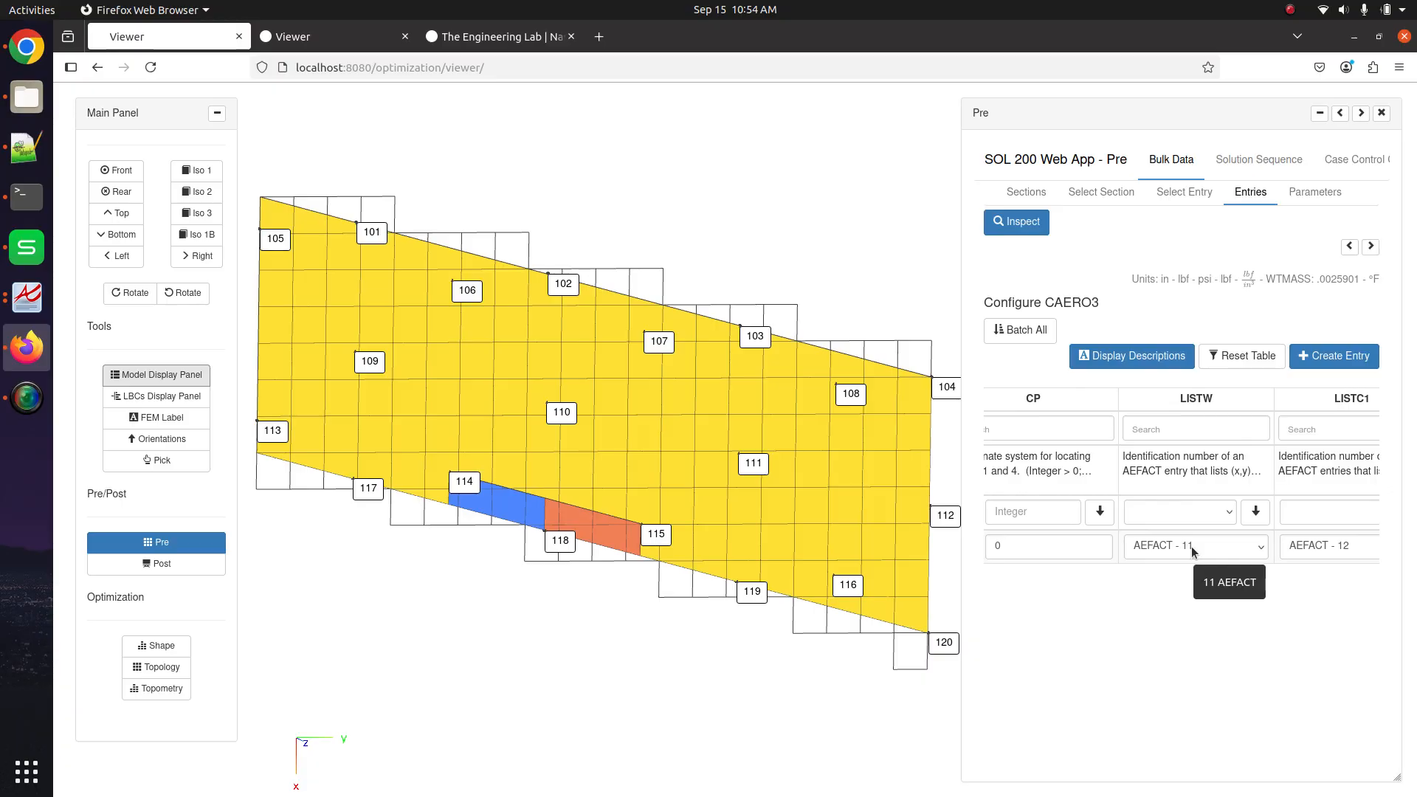
click(1184, 194)
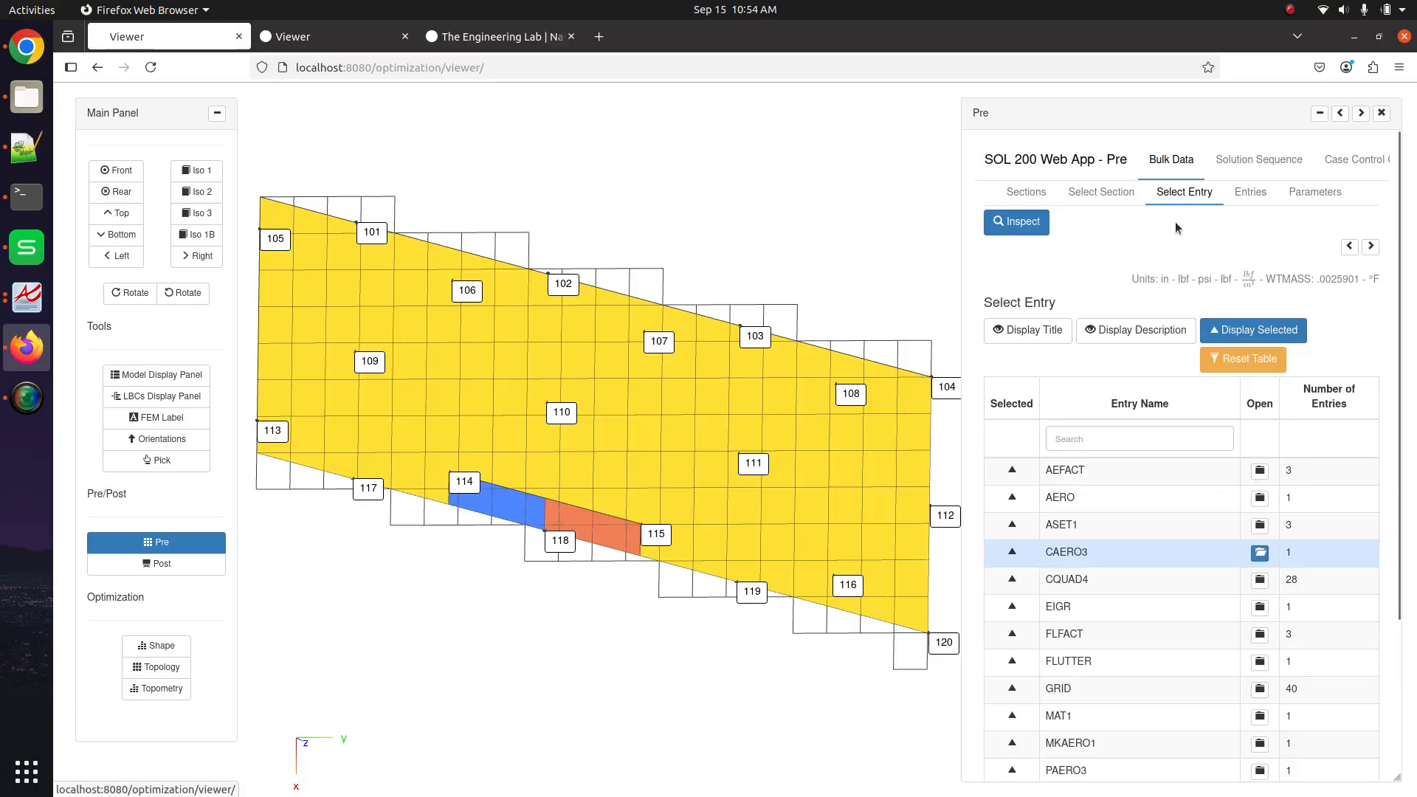
scroll(1120, 471, down, 3)
click(1173, 358)
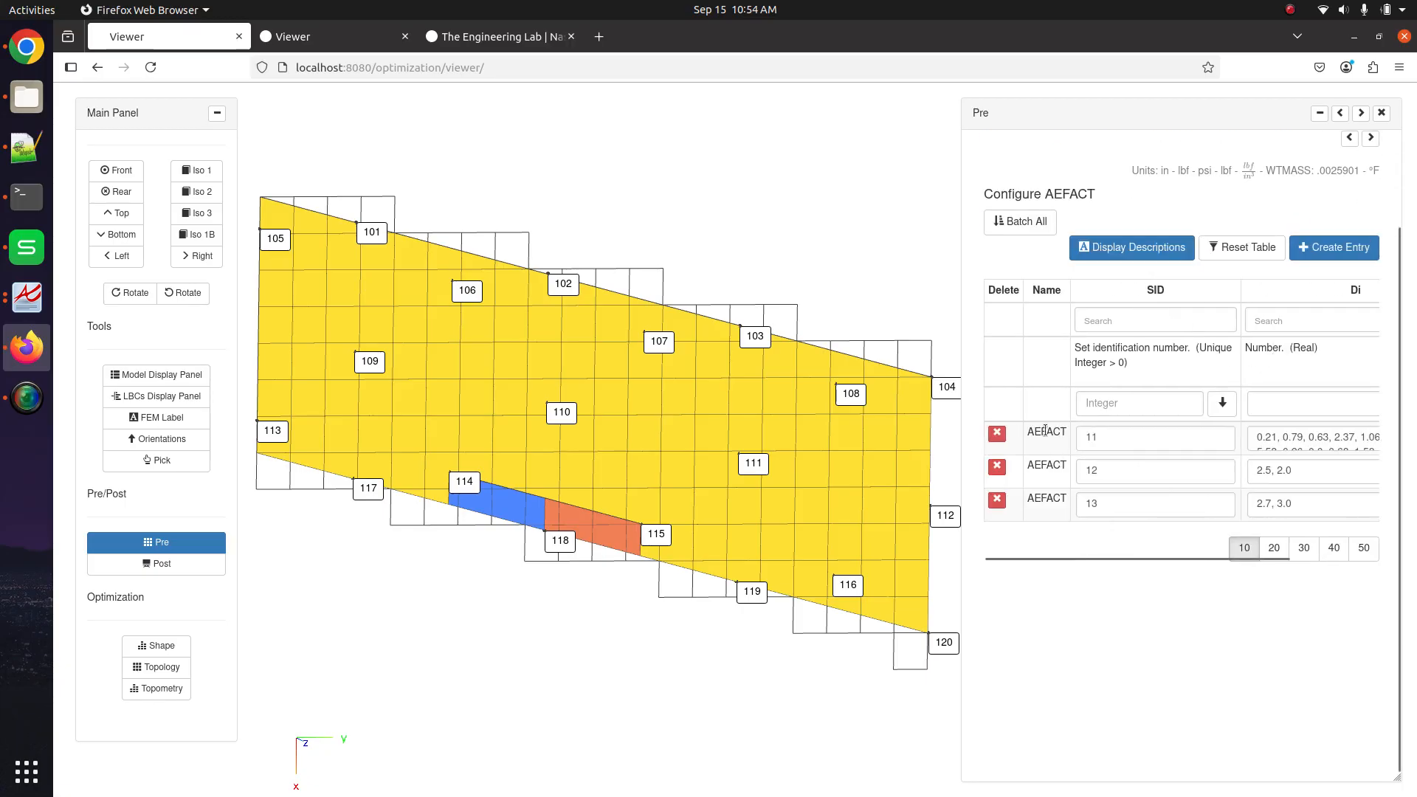
drag(1109, 437, 1069, 433)
scroll(1349, 454, right, 2)
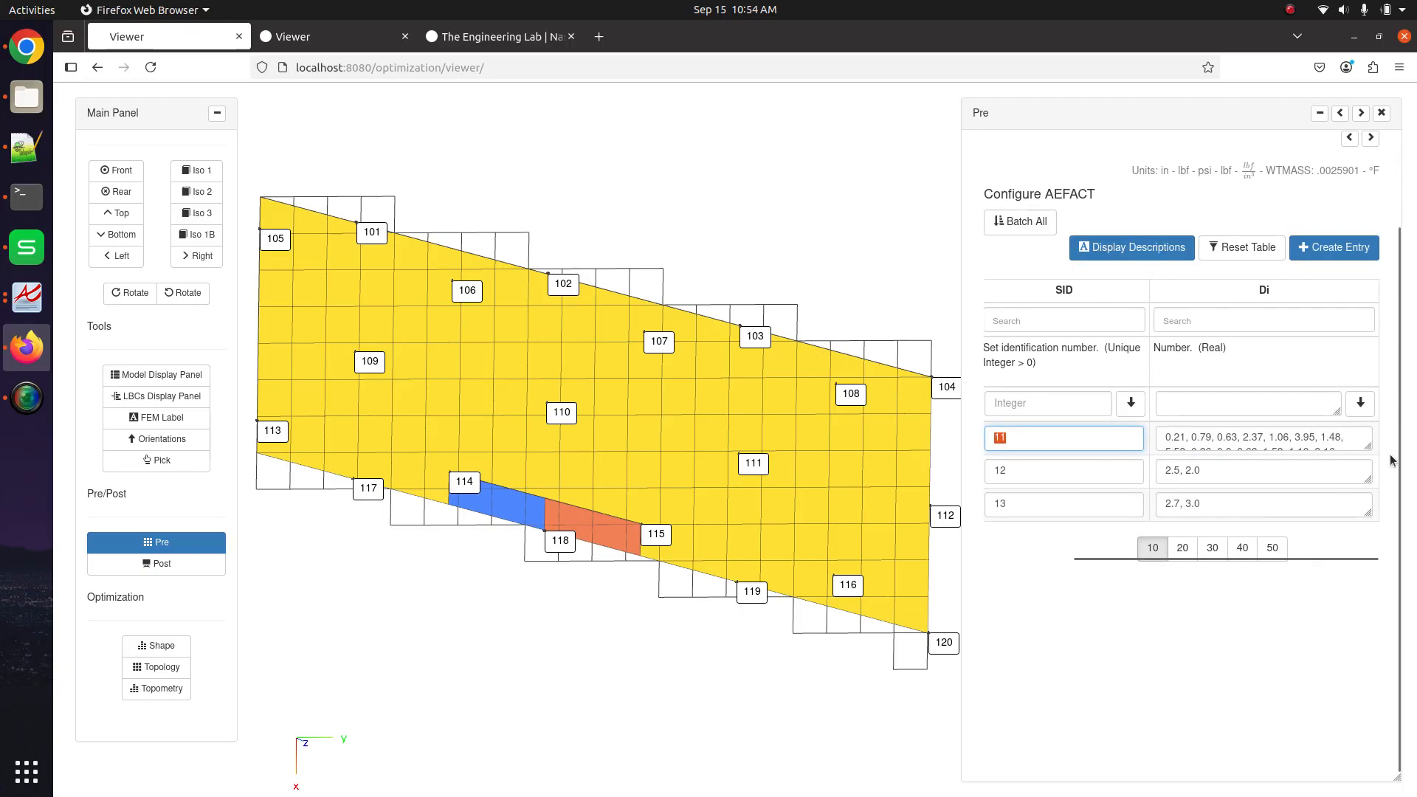
drag(1366, 455, 1375, 584)
drag(1208, 435, 1156, 435)
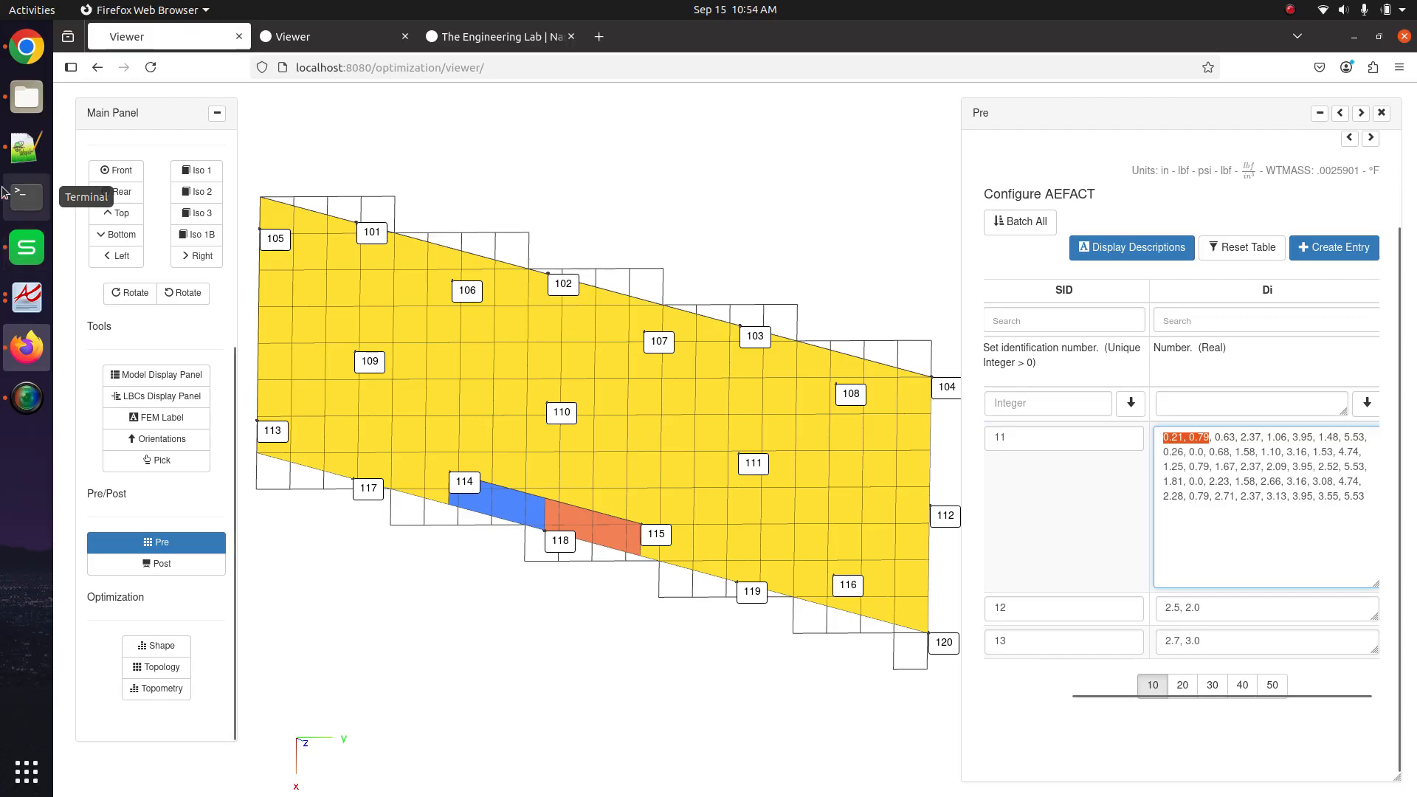
Switch to Notepad++, create a new file and write x,y,x,y,x,y,x,y,x,y with 1 beneath the first pair
click(26, 150)
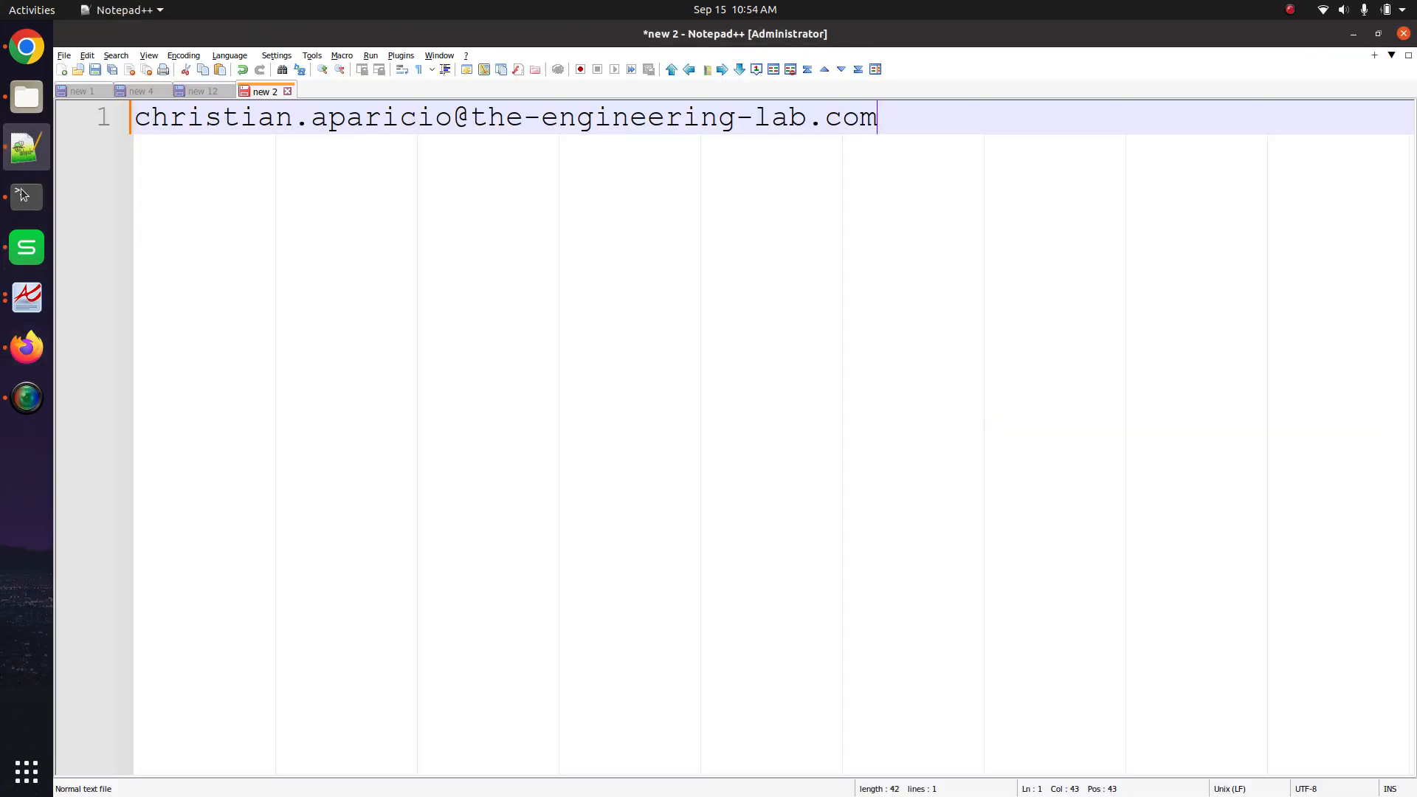
click(55, 70)
text(x)
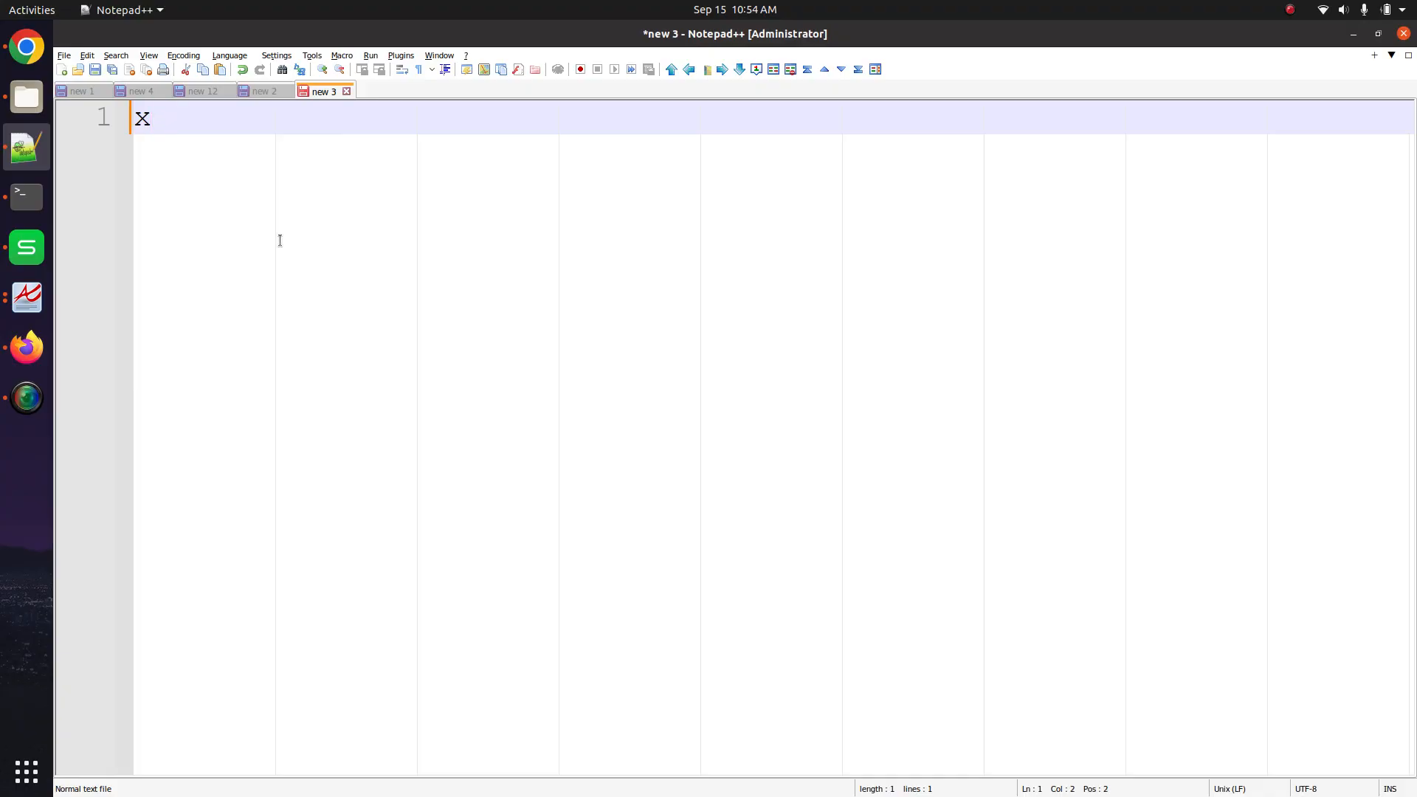
text(1,y,x,y,xy,)
key(BackSpace)
key(BackSpace)
text(,xy)
key(BackSpace)
key(BackSpace)
text(y,x,y,x,y)
key(BackSpace)
text(m)
key(BackSpace)
text(y)
key(Return)
key(BackSpace)
key(BackSpace)
text(,)
key(Return)
key(BackSpace)
text(y)
key(Return)
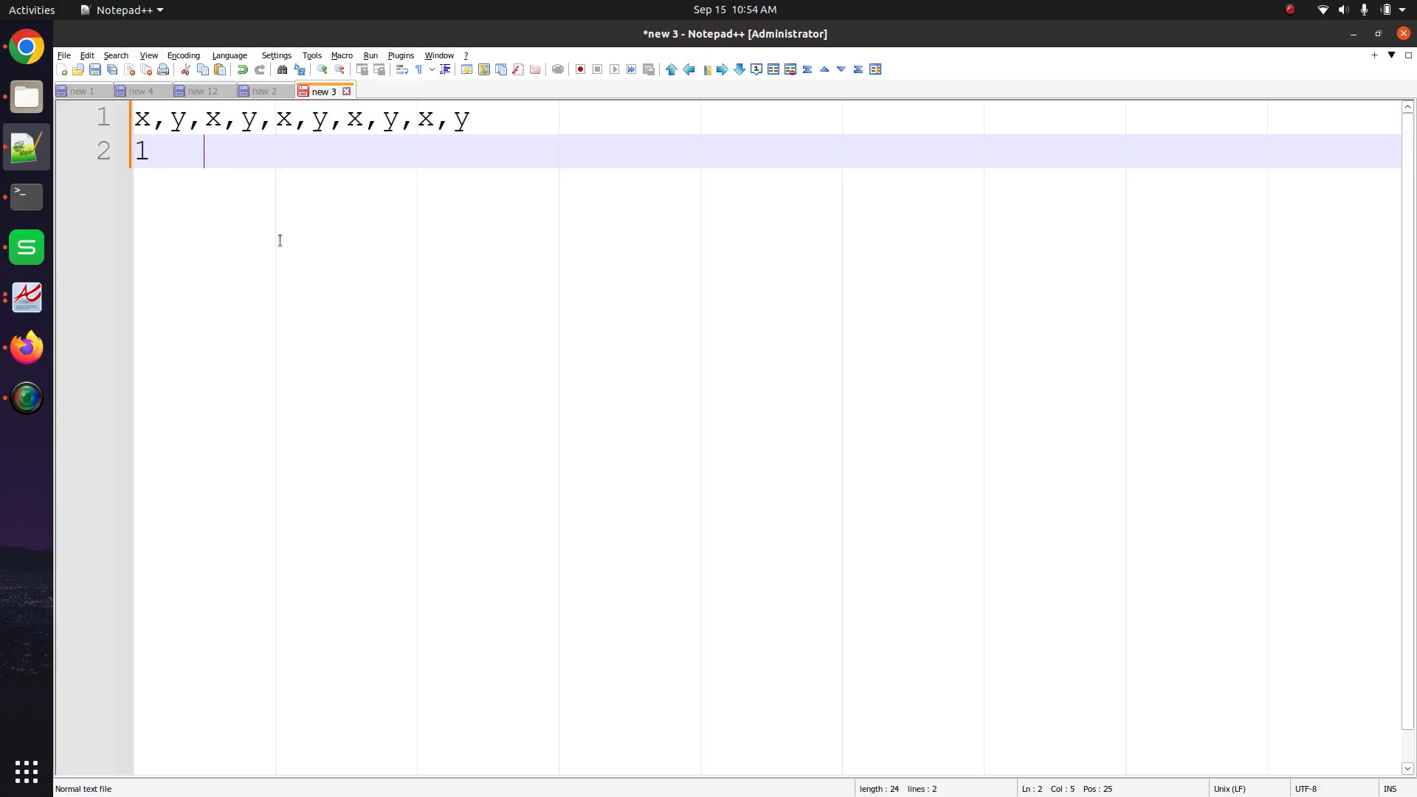
Number the remaining coordinate pairs 2 to 5 on the second line
text(2)
key(Tab)
text(34 5)
Switch back to the Viewer in Firefox and compare the Di values of AEFACT 11 with grid point 101's location
click(27, 347)
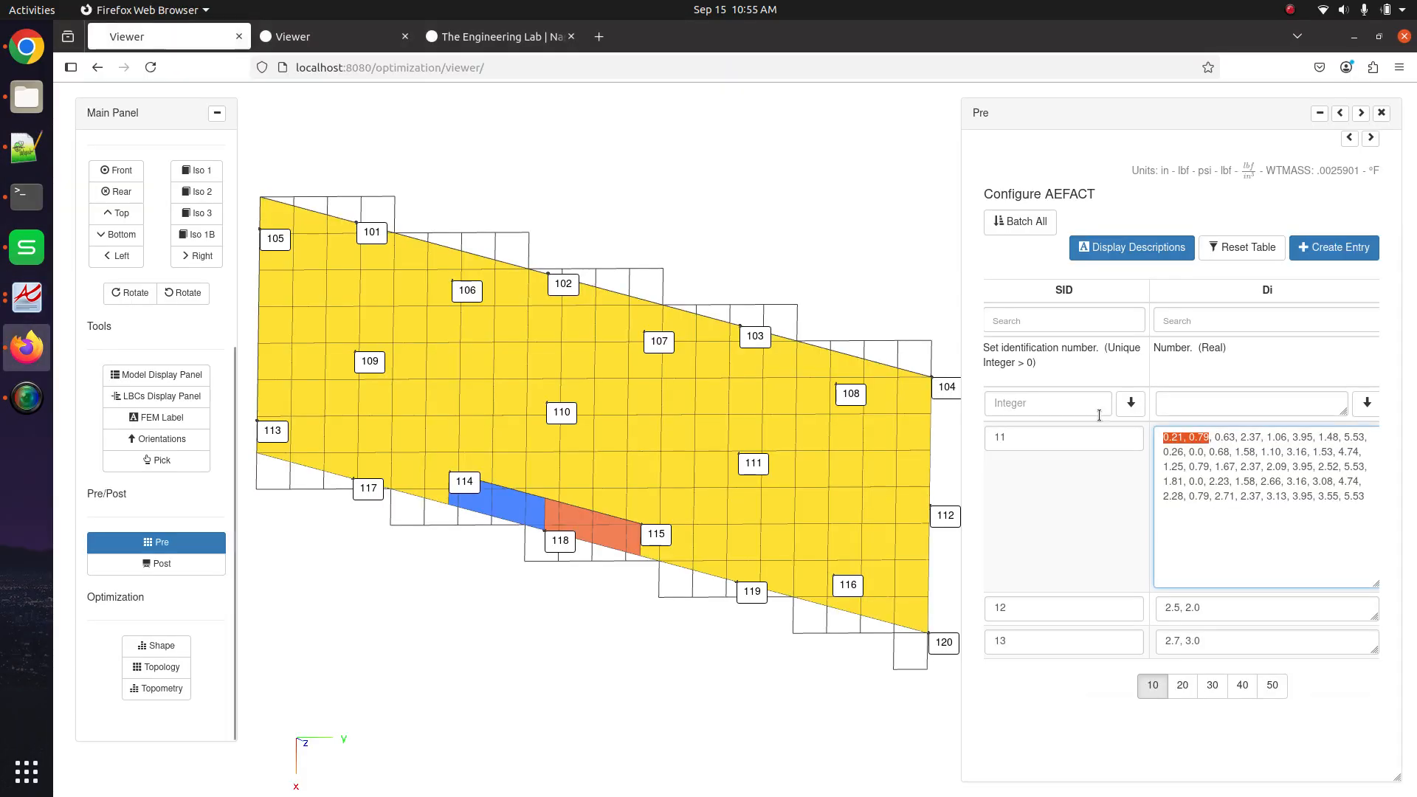
click(1246, 490)
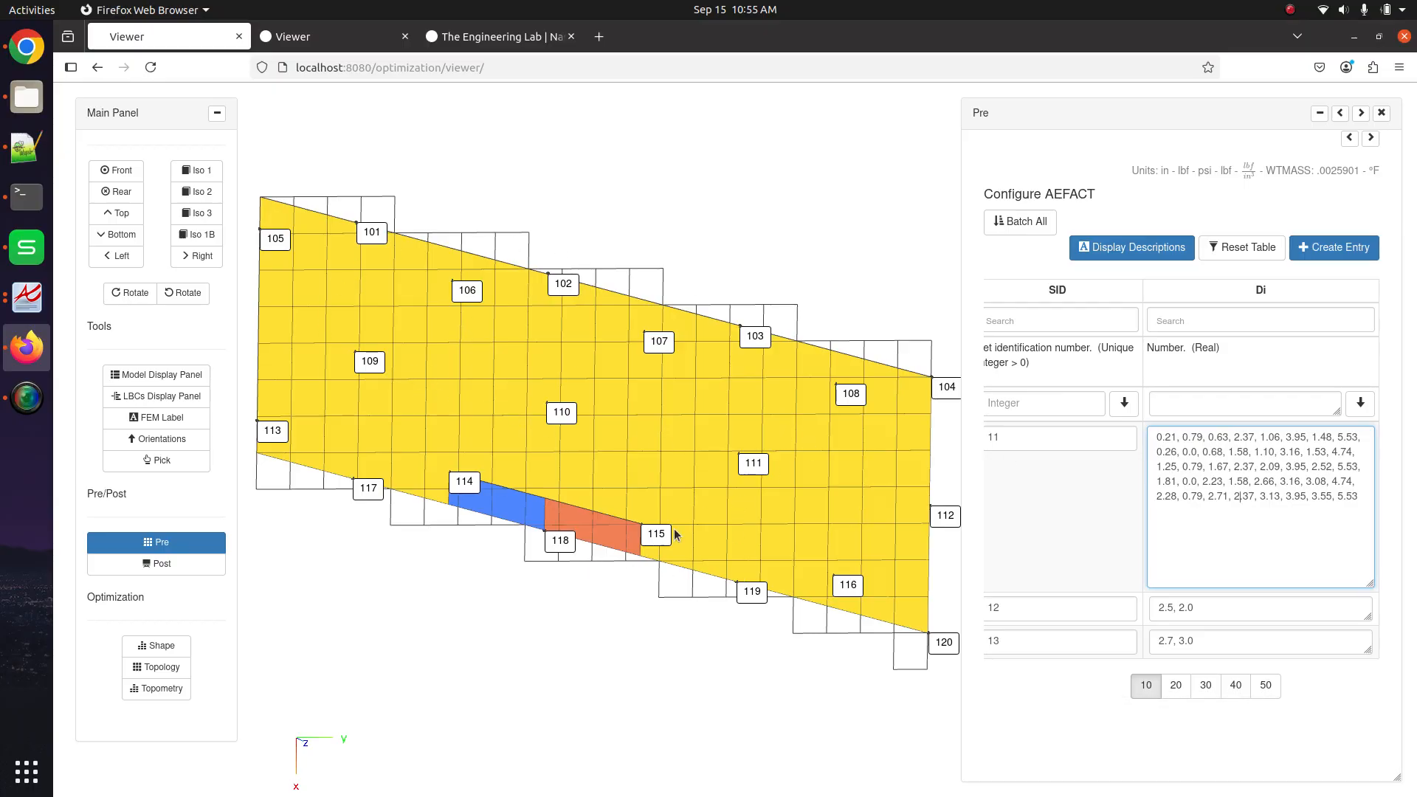
scroll(468, 378, up, 6)
scroll(622, 454, up, 4)
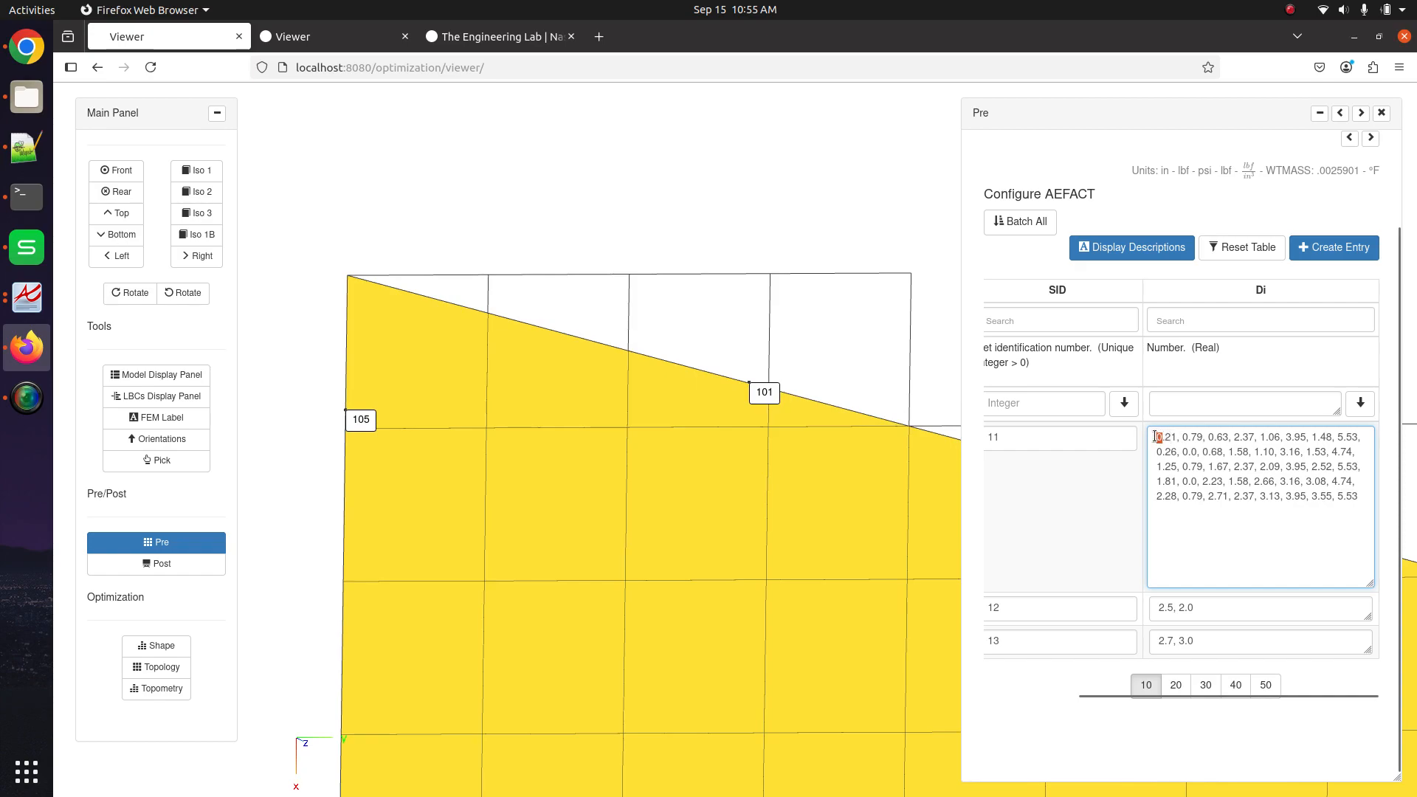
Set the first Di value of AEFACT 11 to 1.21 and examine how grid point 101's location responds
scroll(741, 526, down, 10)
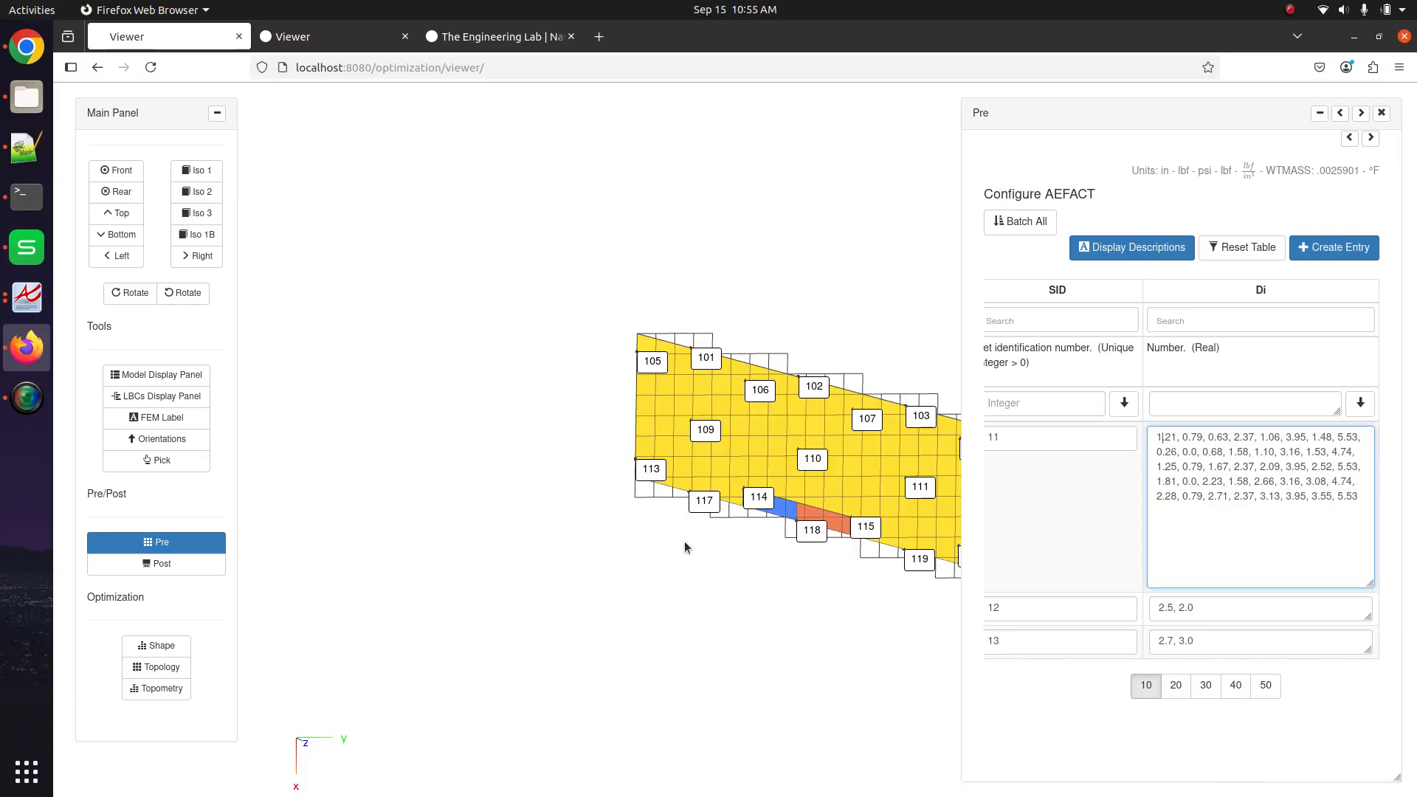
scroll(657, 491, up, 3)
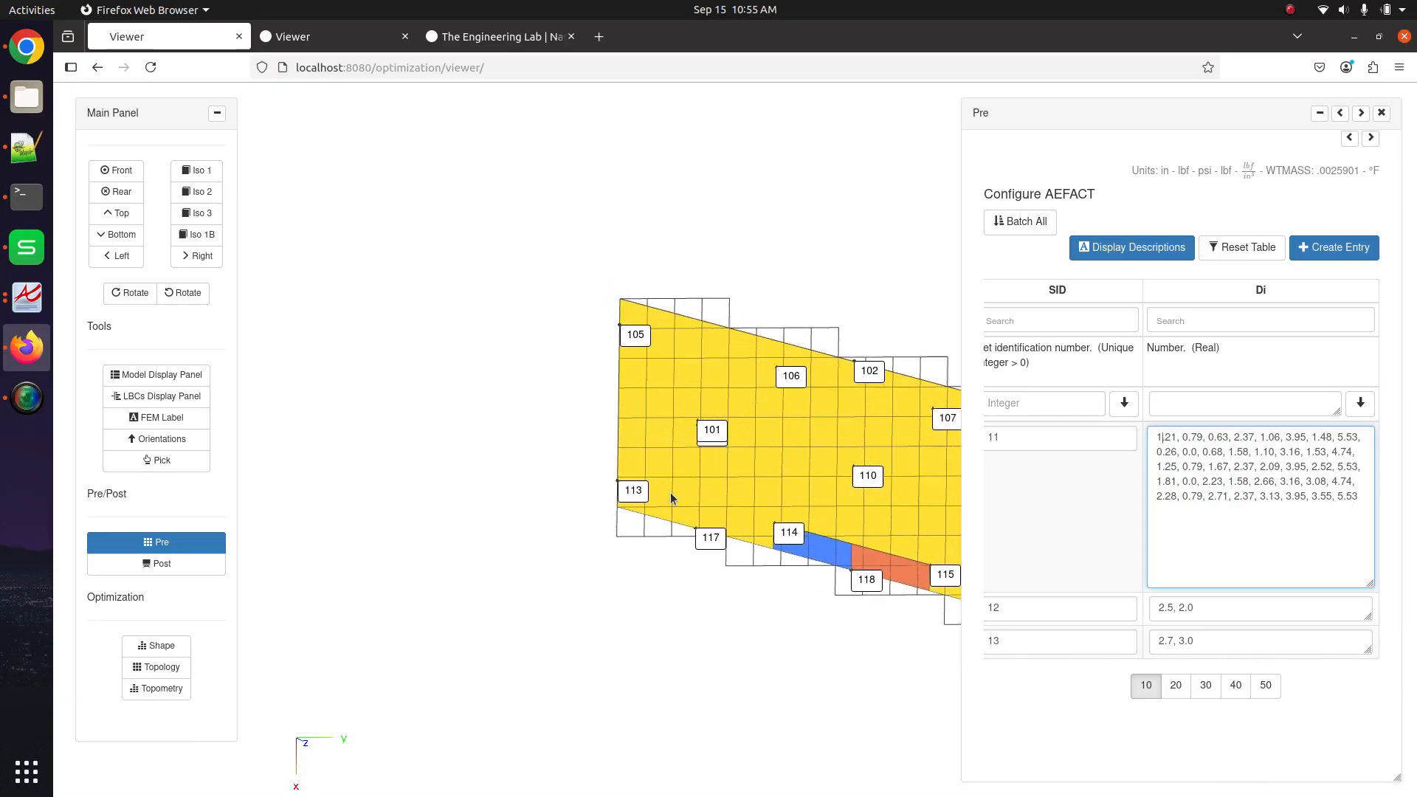
scroll(651, 487, up, 10)
scroll(628, 533, up, 4)
scroll(716, 555, down, 5)
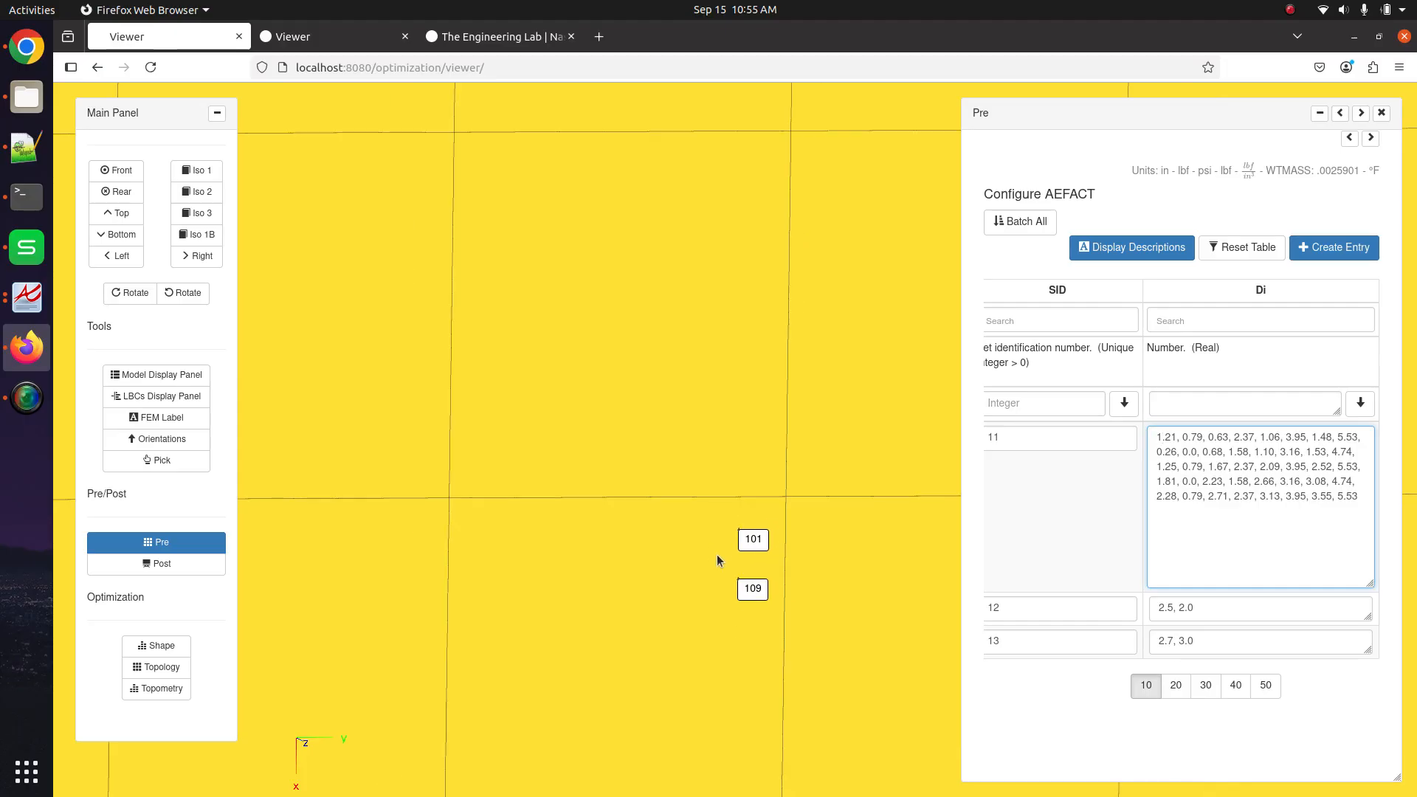
drag(742, 247, 718, 644)
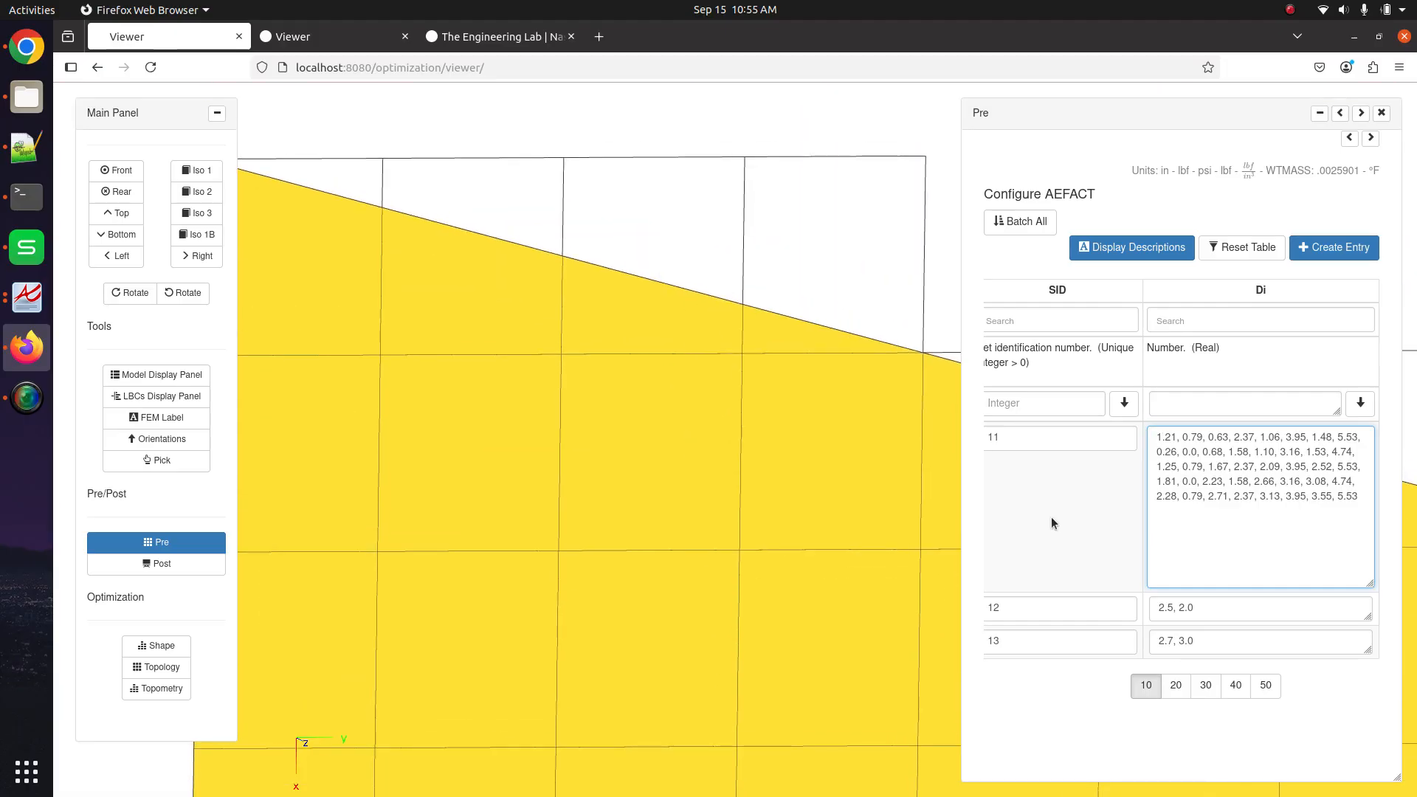
Set the first Di value of AEFACT 11 back to 0.21 and compare its full list with the wing's grid points
scroll(725, 527, down, 4)
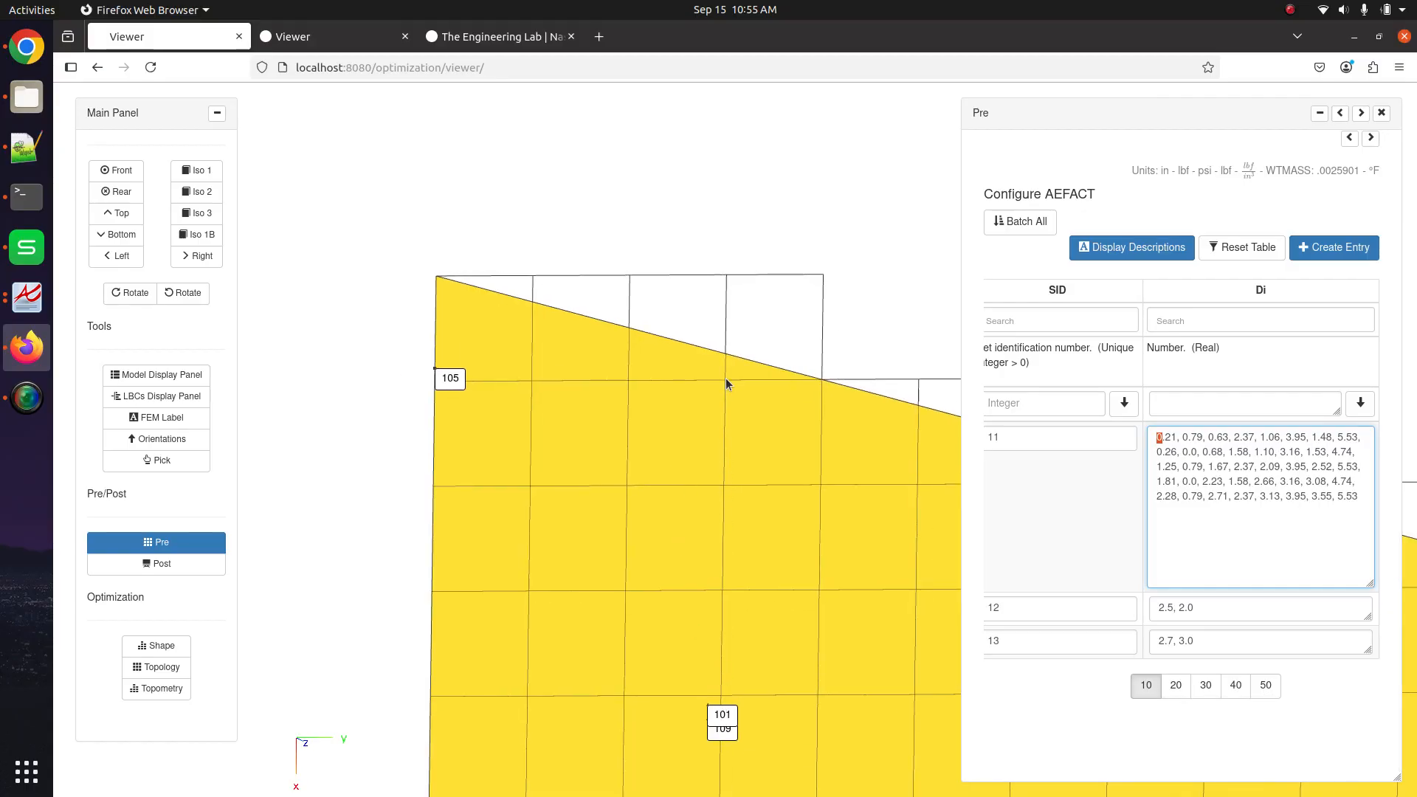
scroll(717, 353, up, 3)
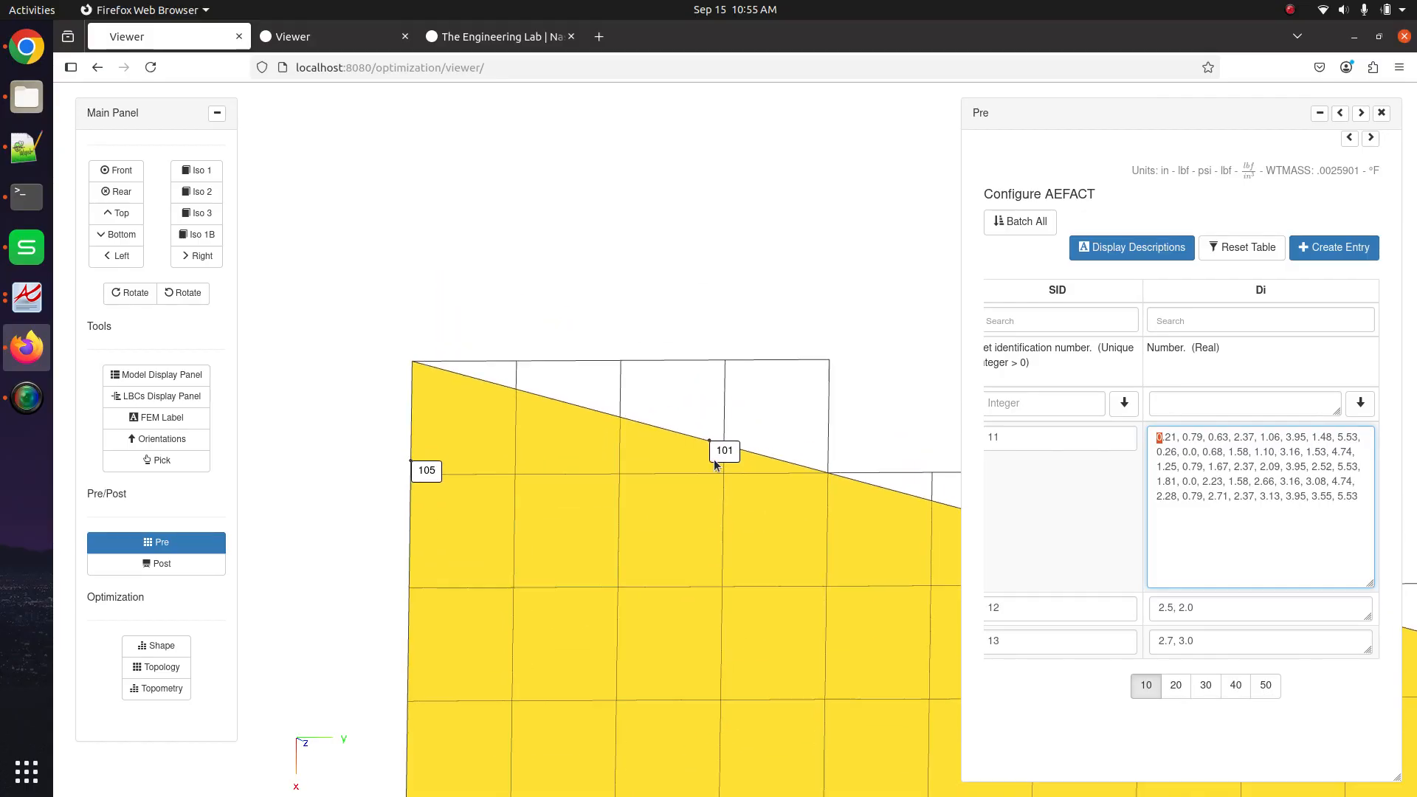
drag(1366, 502, 1078, 389)
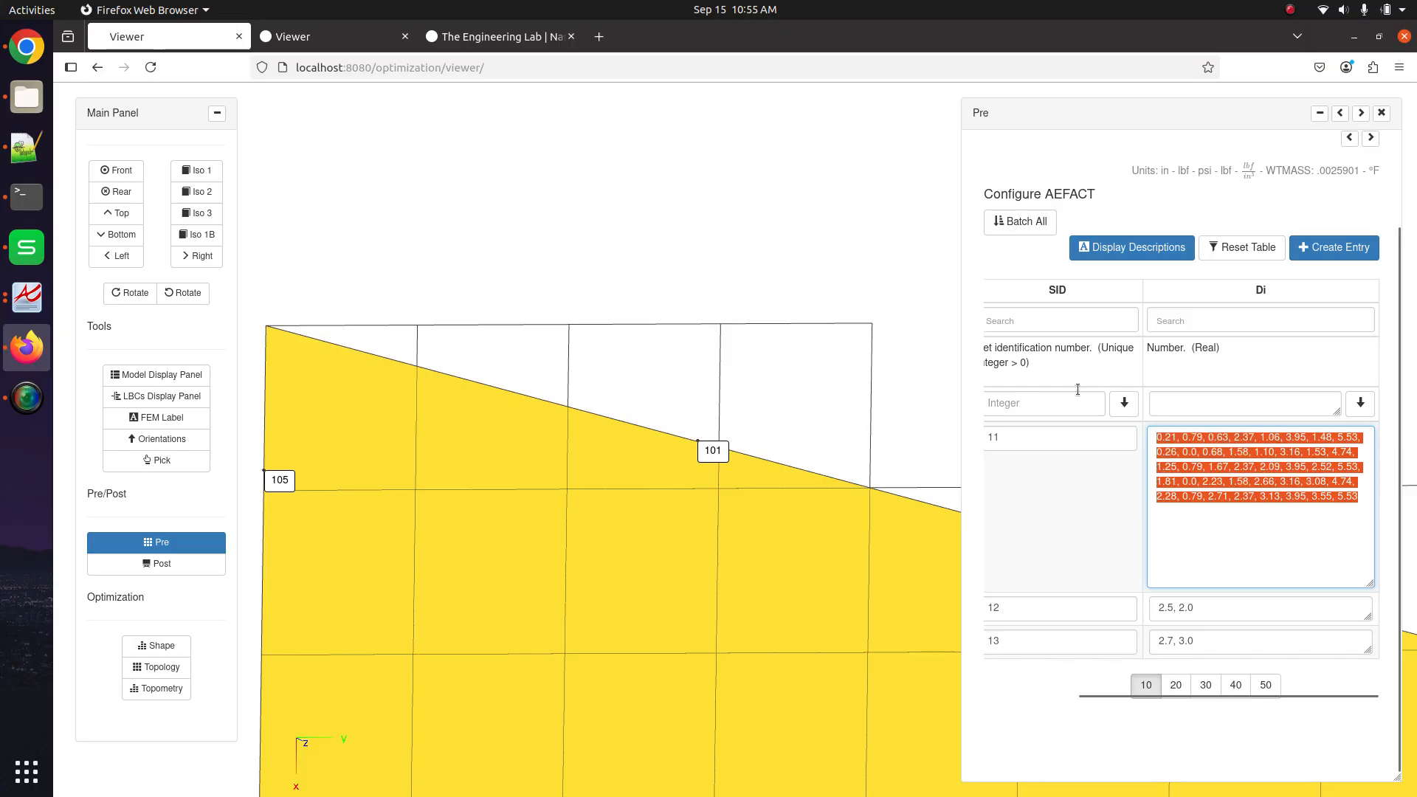
scroll(717, 495, down, 3)
drag(680, 517, 475, 385)
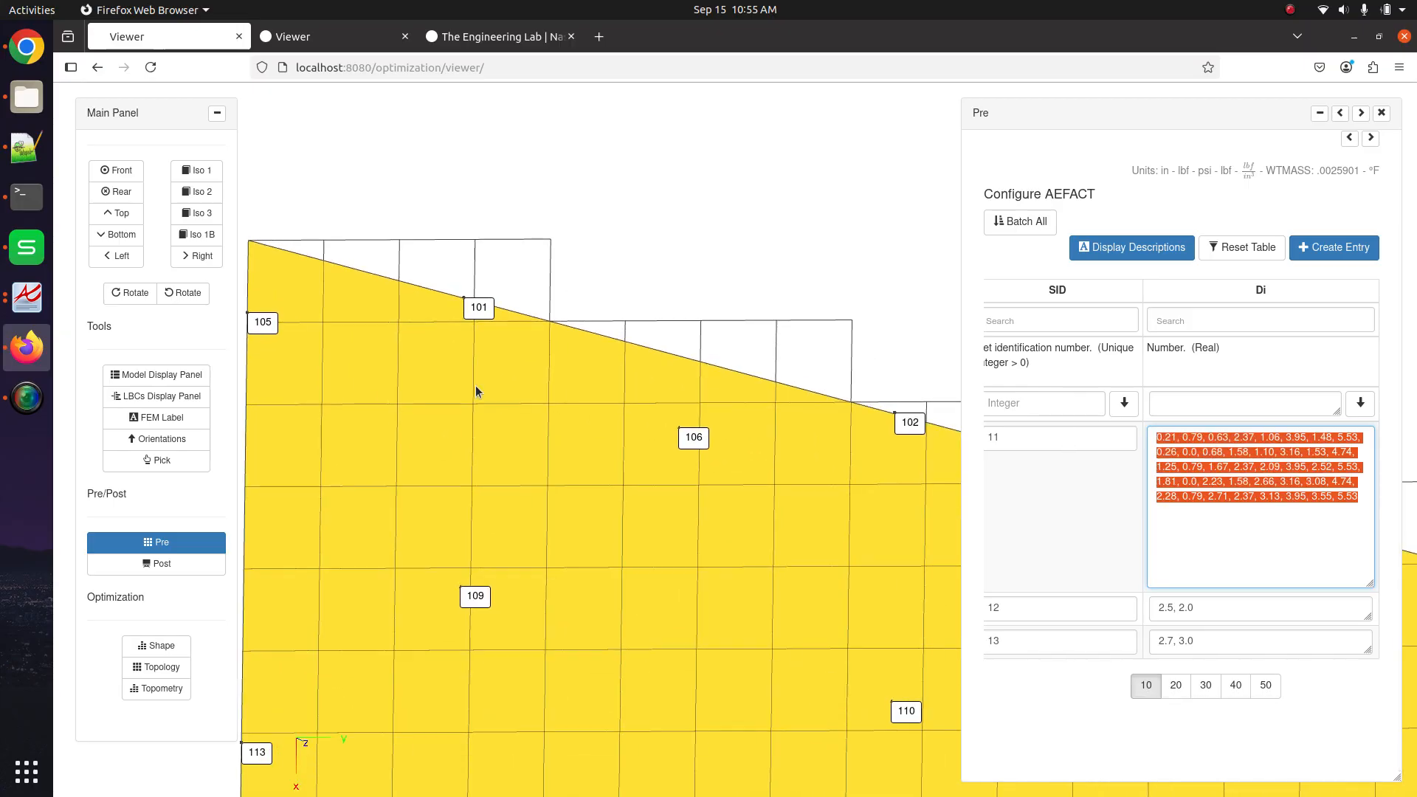
scroll(533, 437, down, 3)
scroll(1342, 214, up, 3)
Open the CAERO3 entry and check which AEFACT entries its LISTC1 and LISTC2 fields reference
click(1172, 192)
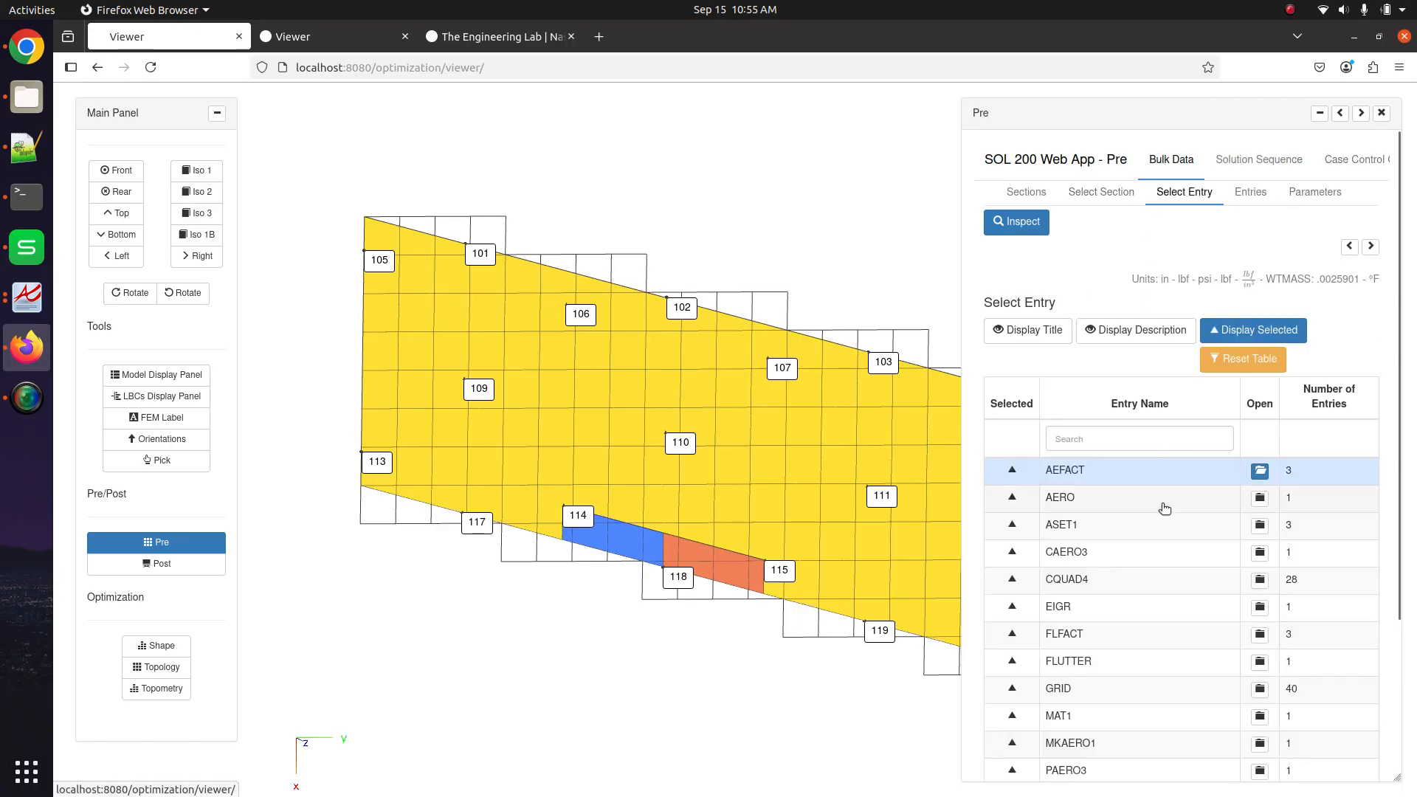
click(1176, 559)
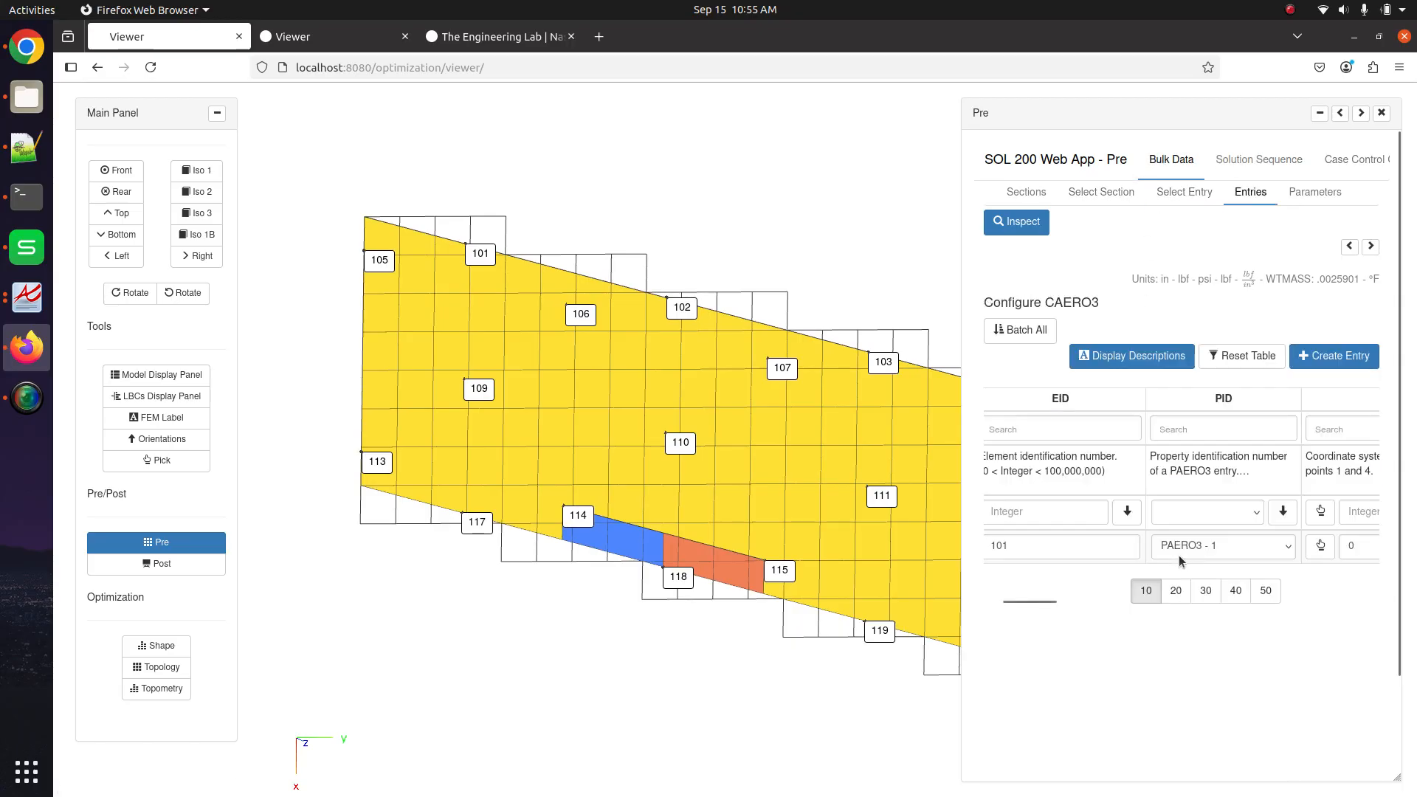
scroll(1188, 536, right, 5)
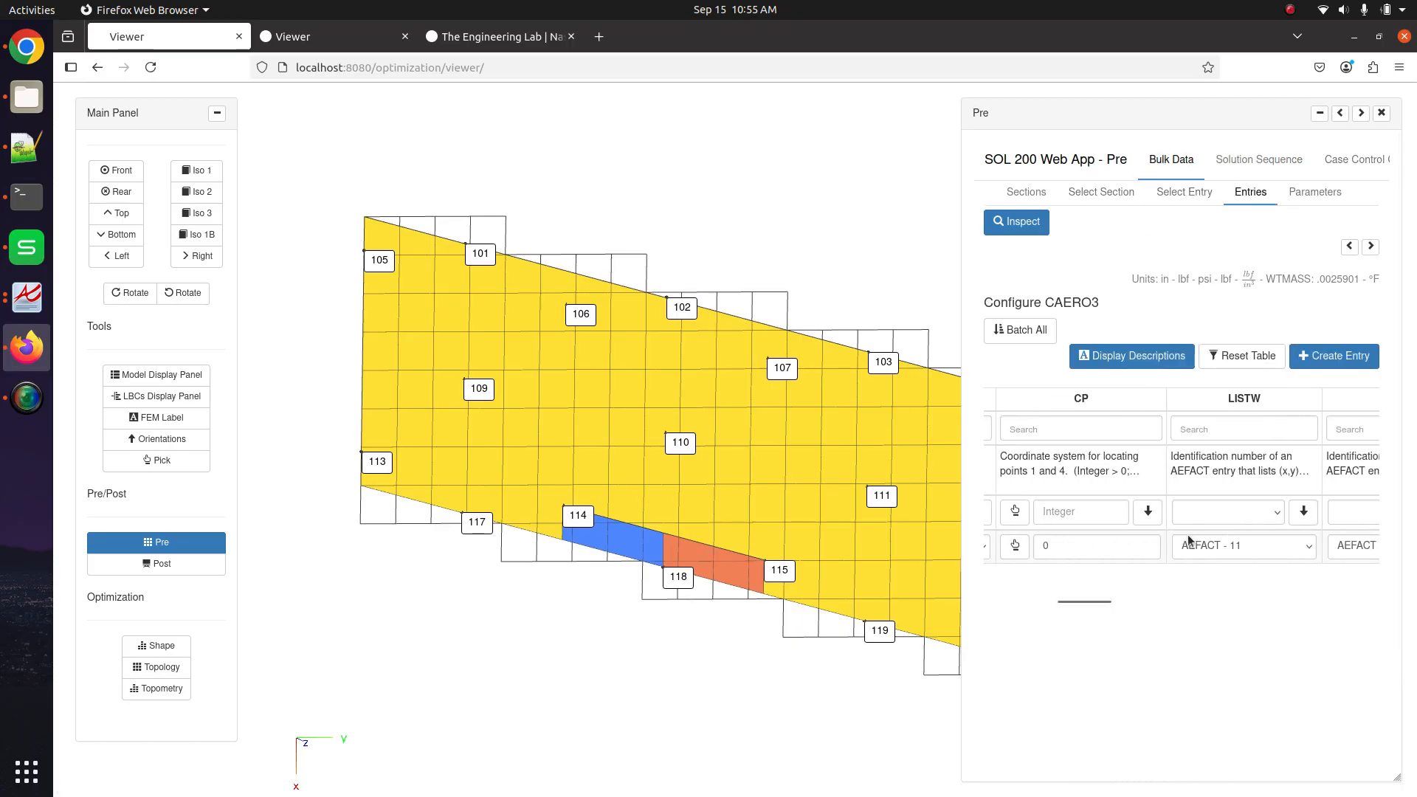
scroll(1188, 541, right, 3)
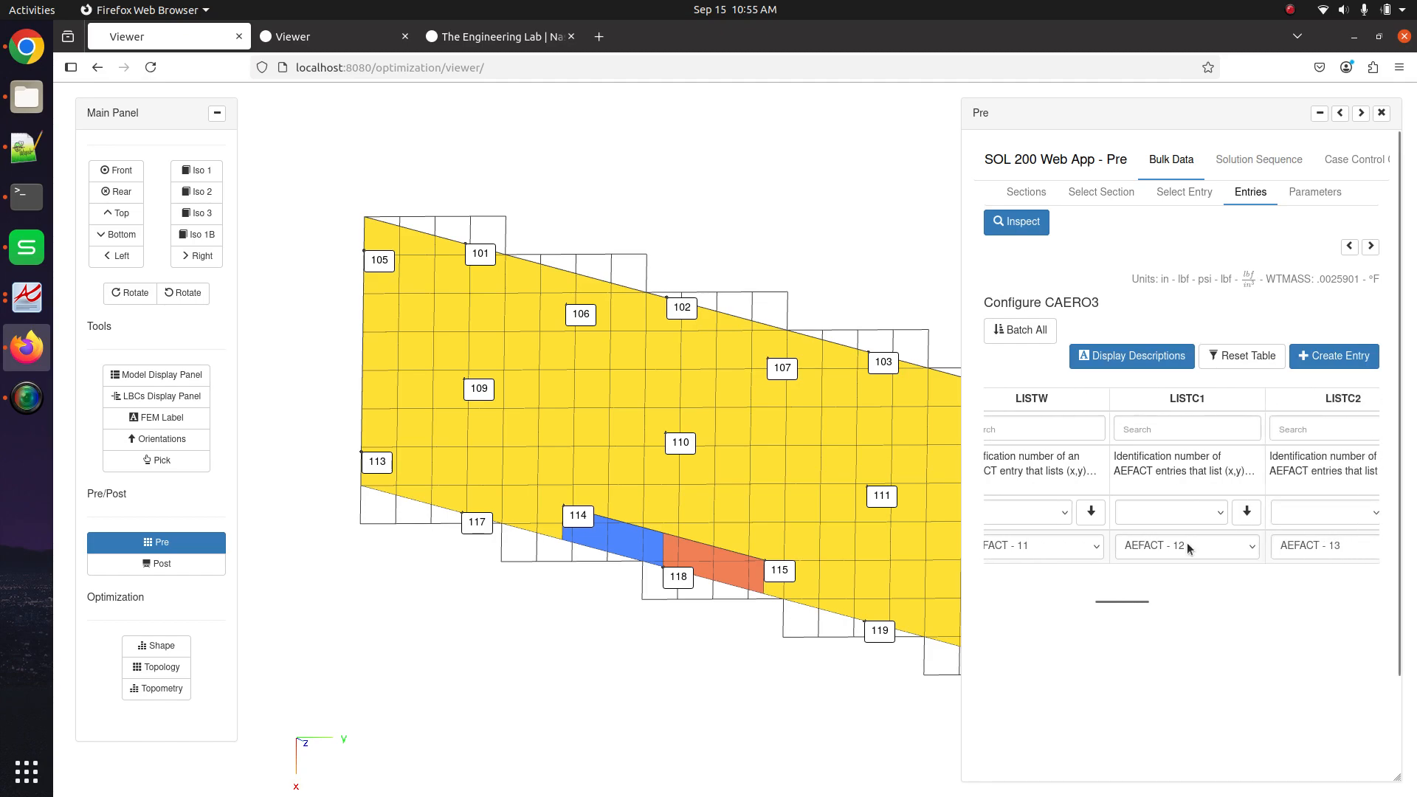
click(1187, 545)
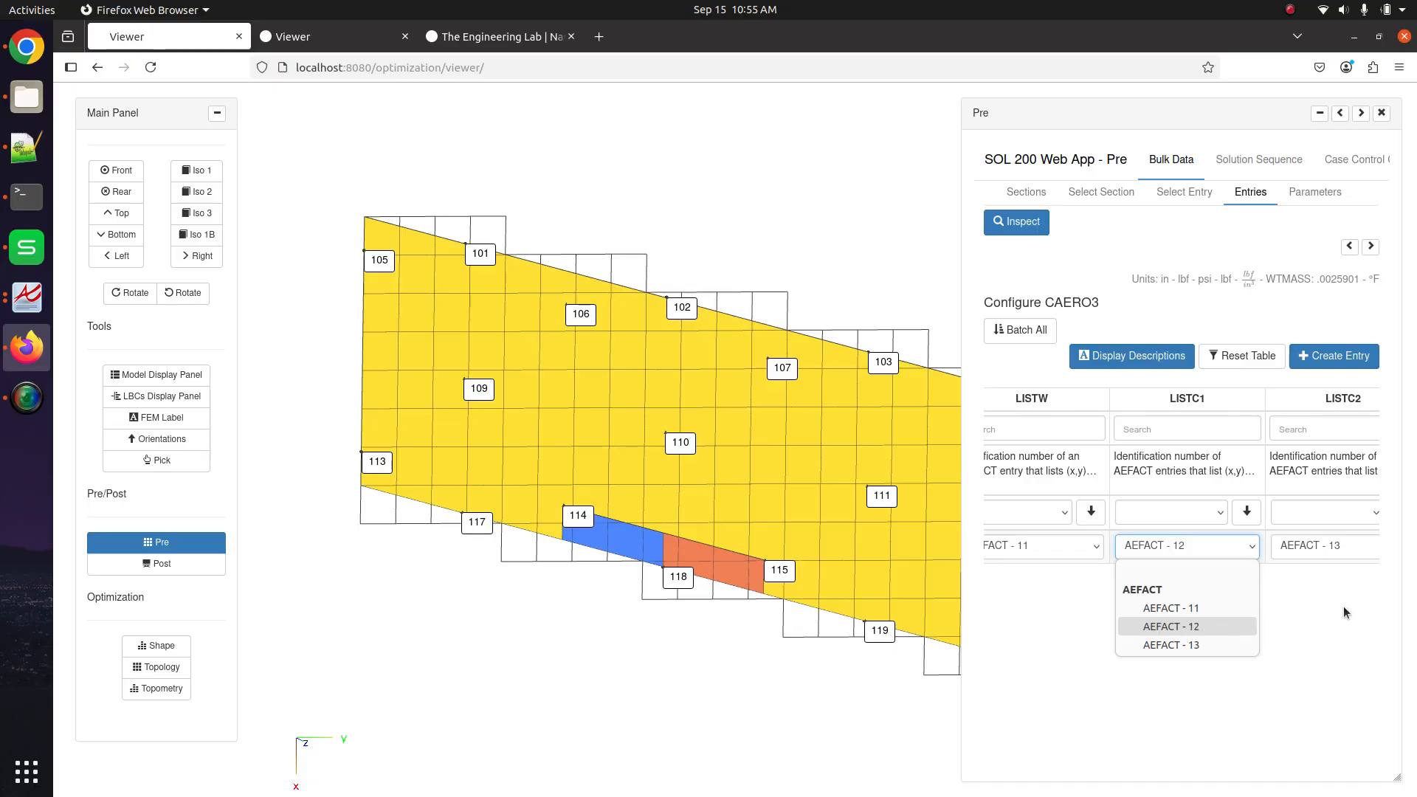
scroll(1302, 583, right, 2)
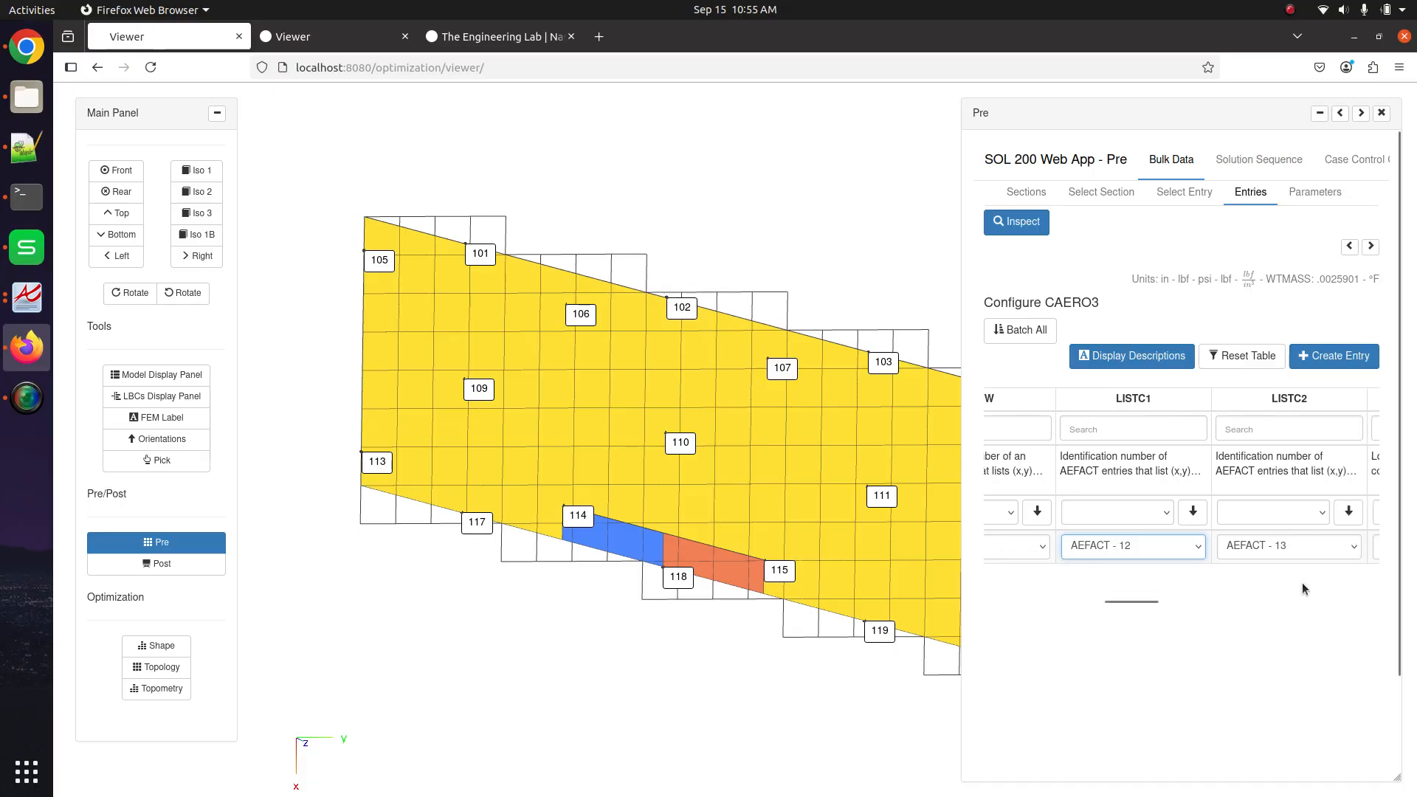
click(1272, 554)
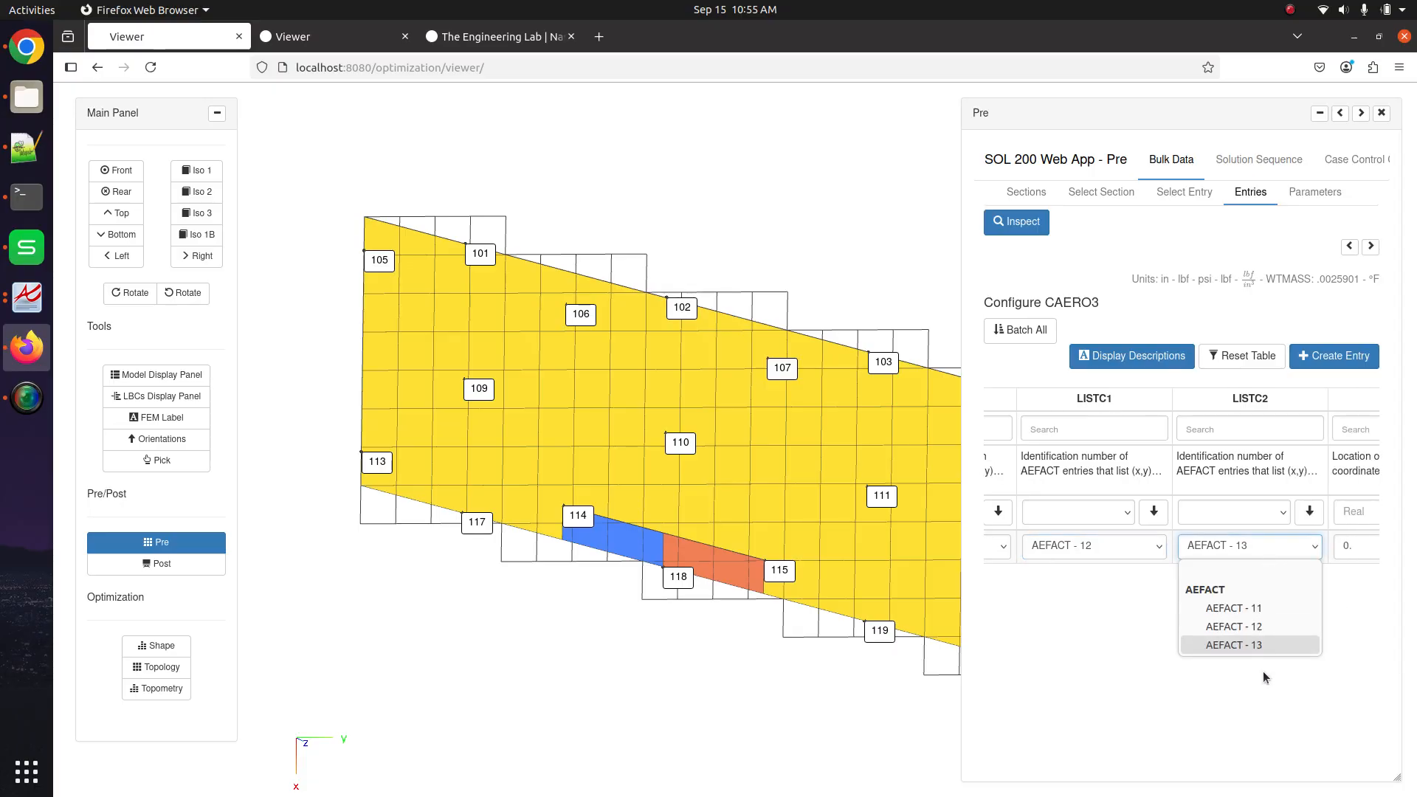
Return to the AEFACT entries and view the Di values of entries 12 and 13
click(1184, 192)
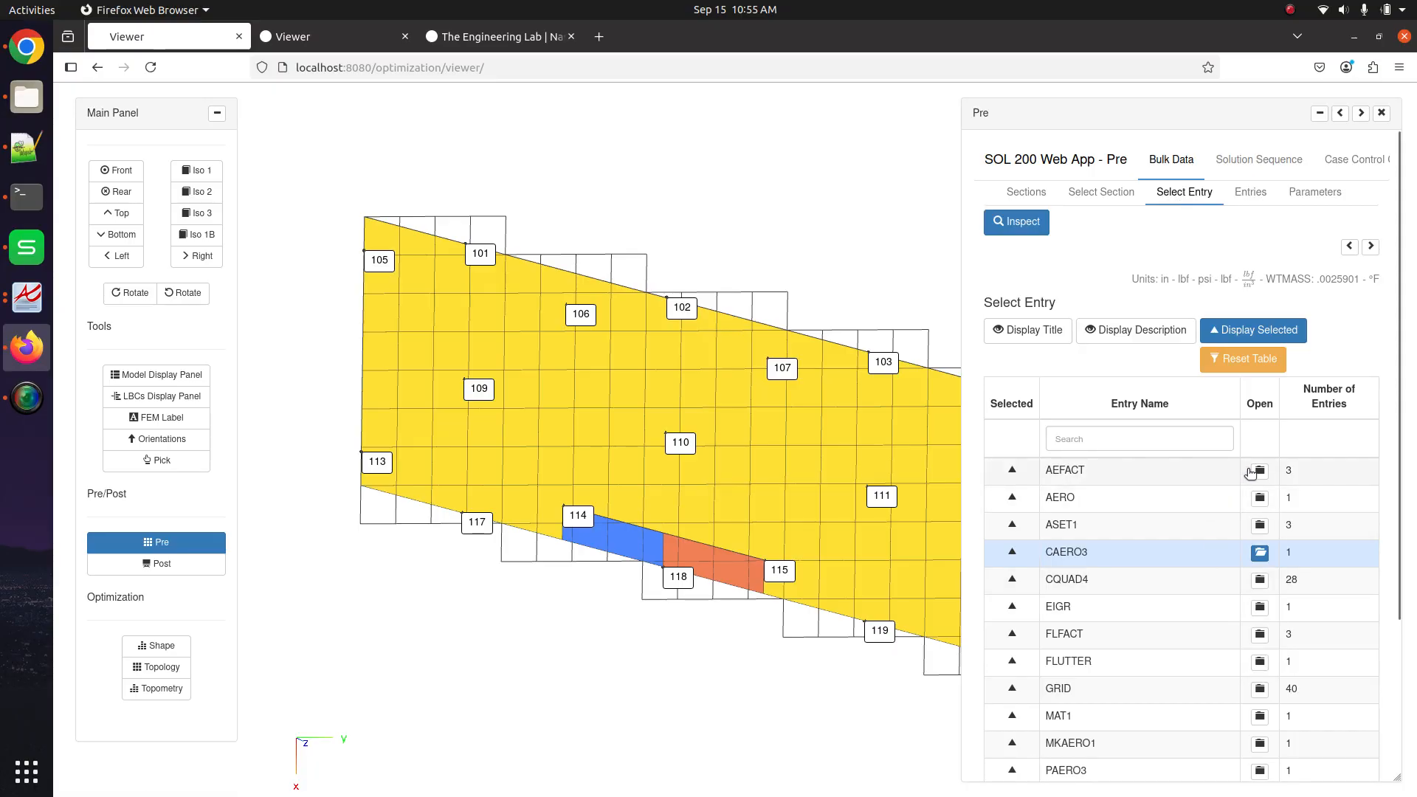
click(1259, 471)
scroll(1341, 480, down, 2)
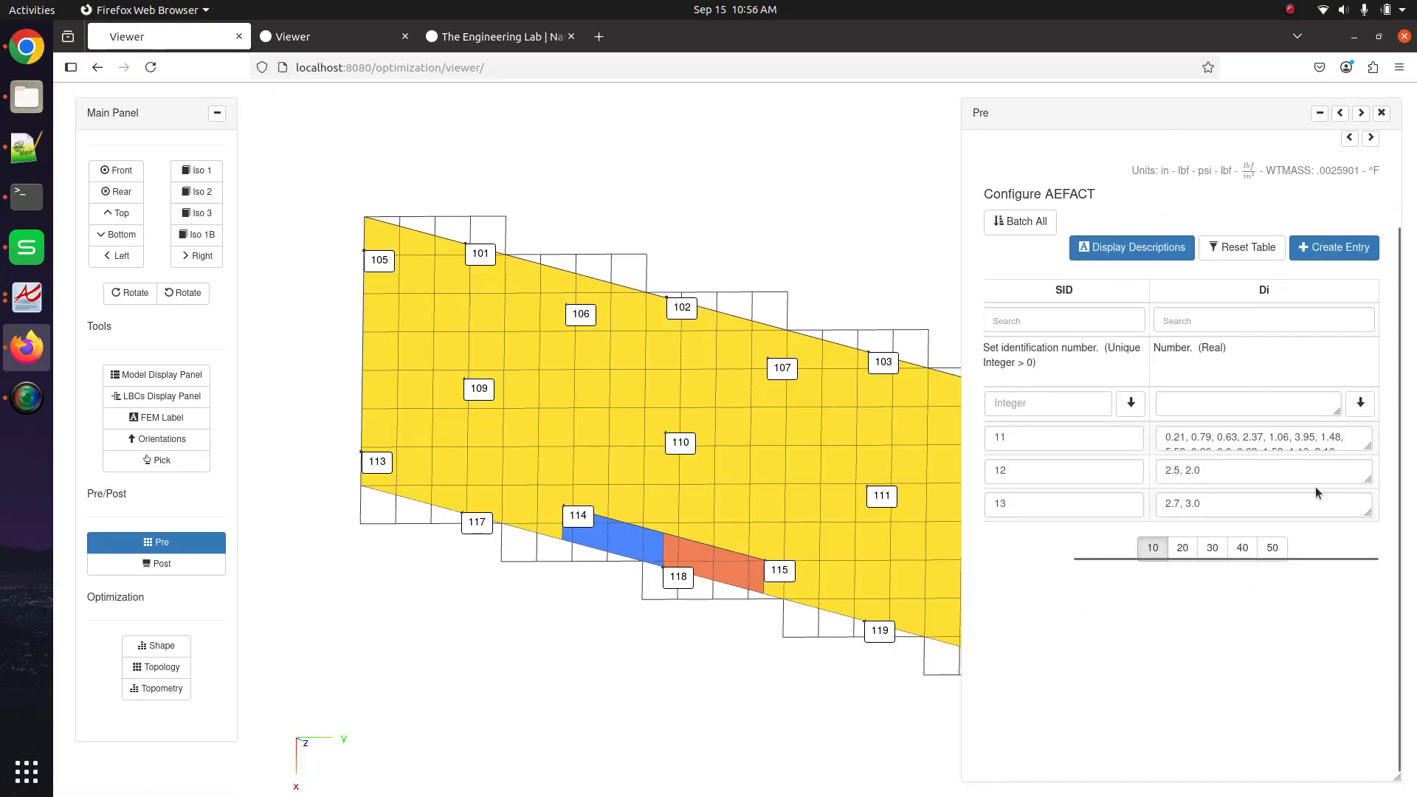
Hide the CAERO3 wing aerodynamic grid points and display those of control surfaces 1 and 2, with both wireframe and detail
drag(761, 558, 767, 528)
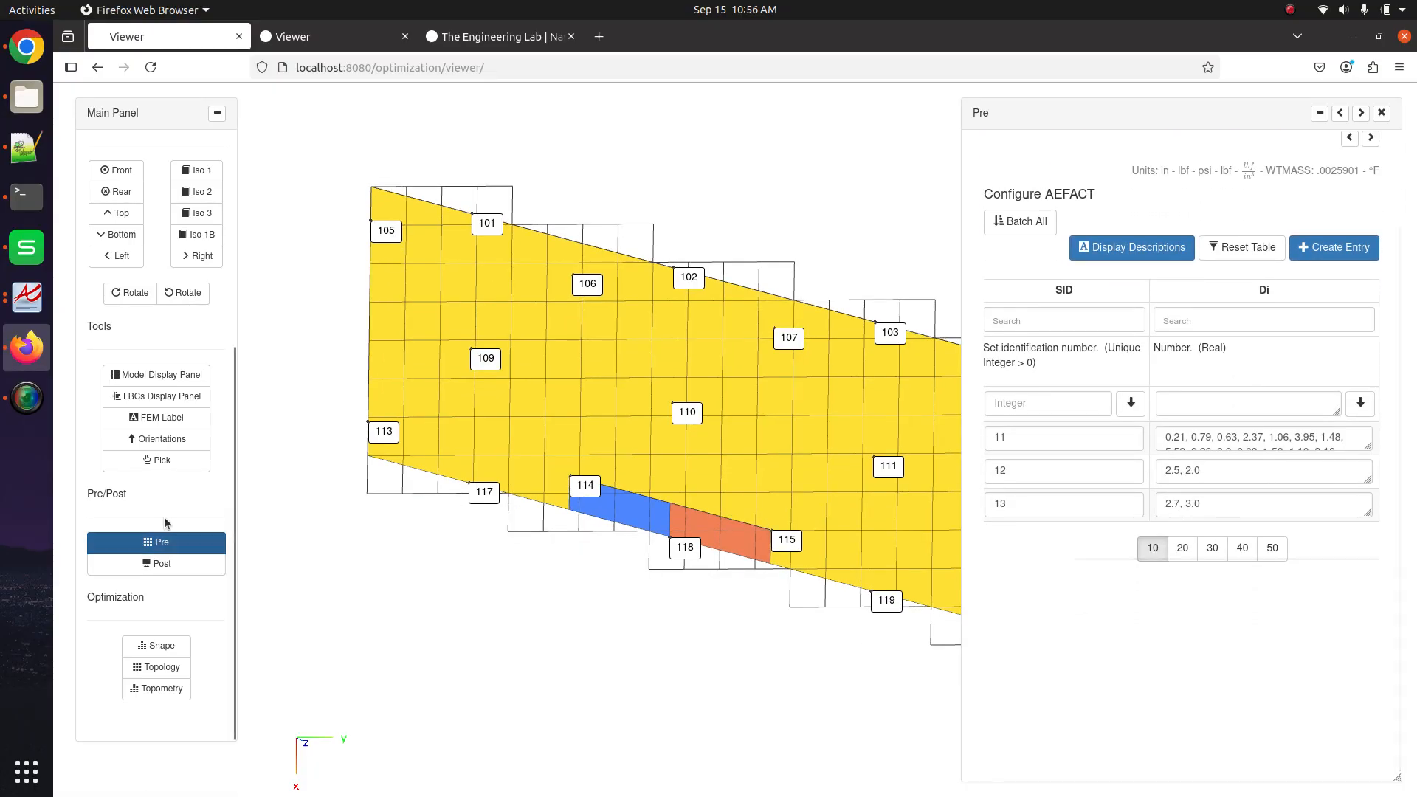
click(173, 382)
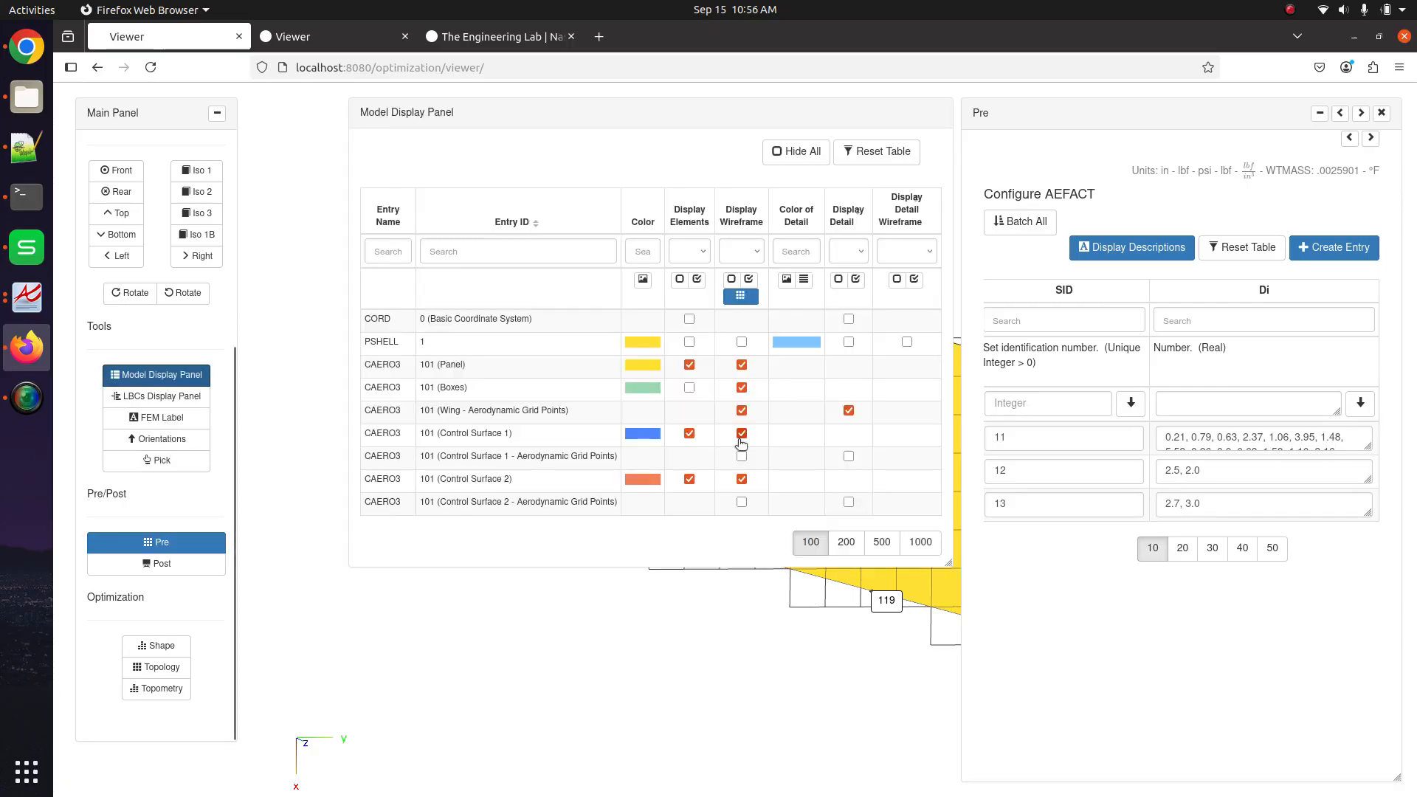
click(742, 410)
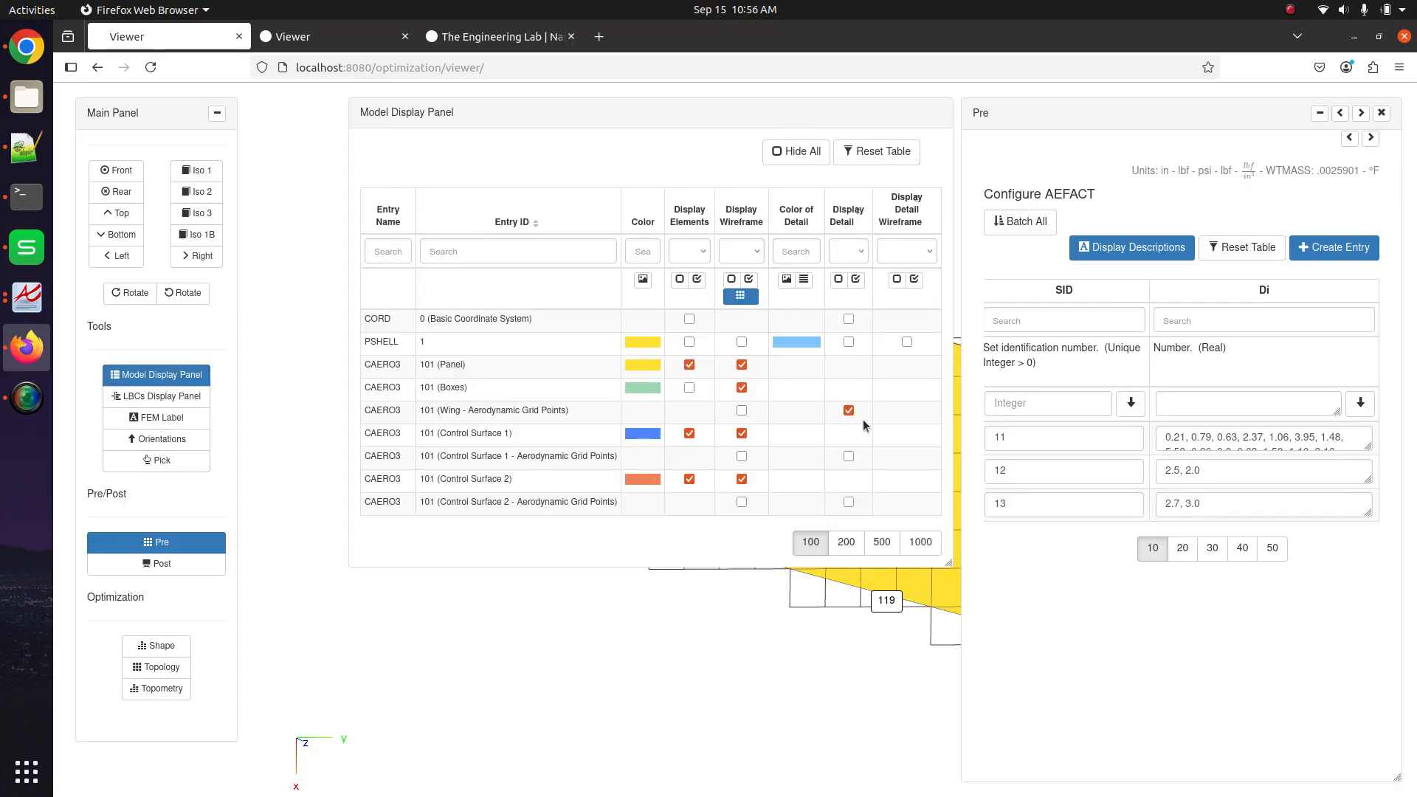
click(849, 411)
click(742, 456)
click(741, 502)
click(849, 456)
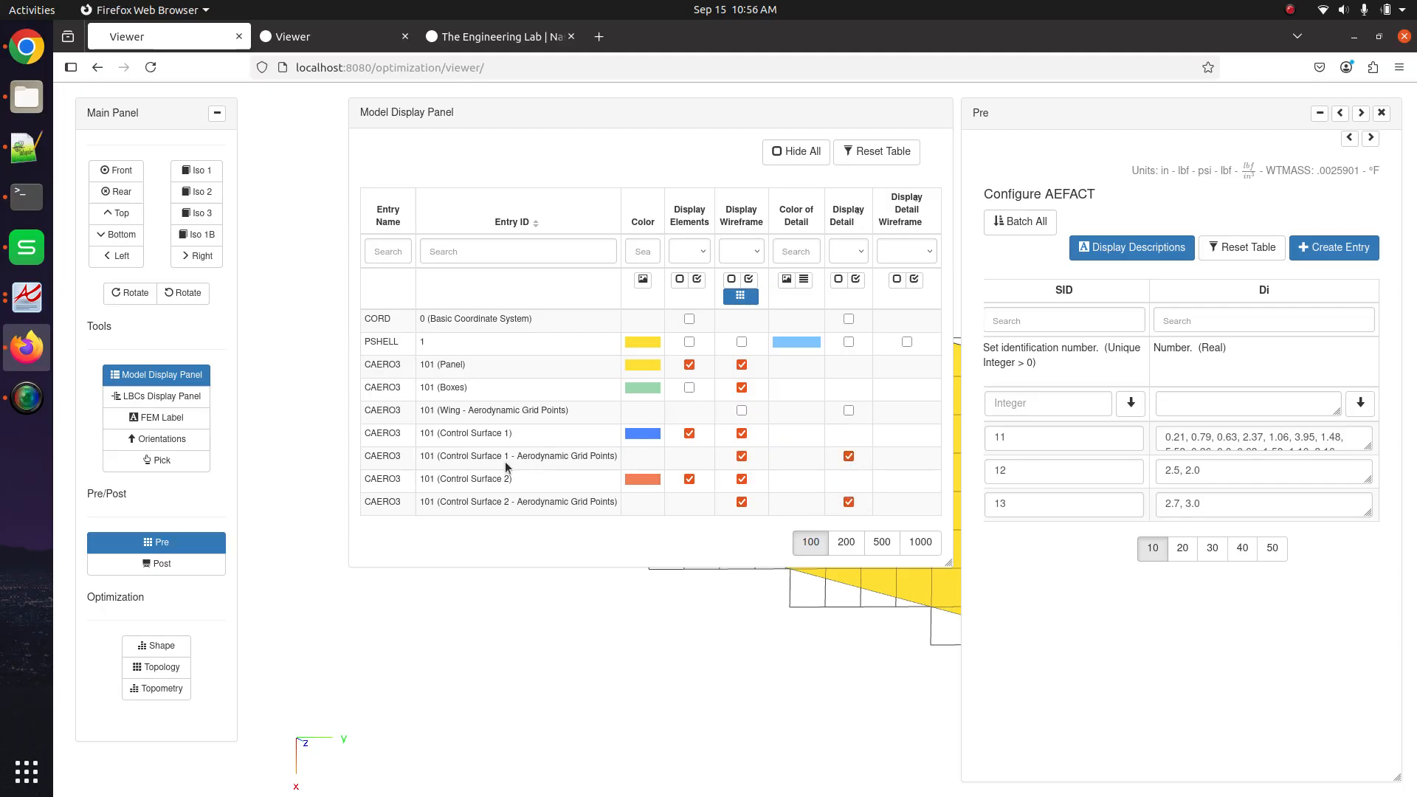
click(156, 374)
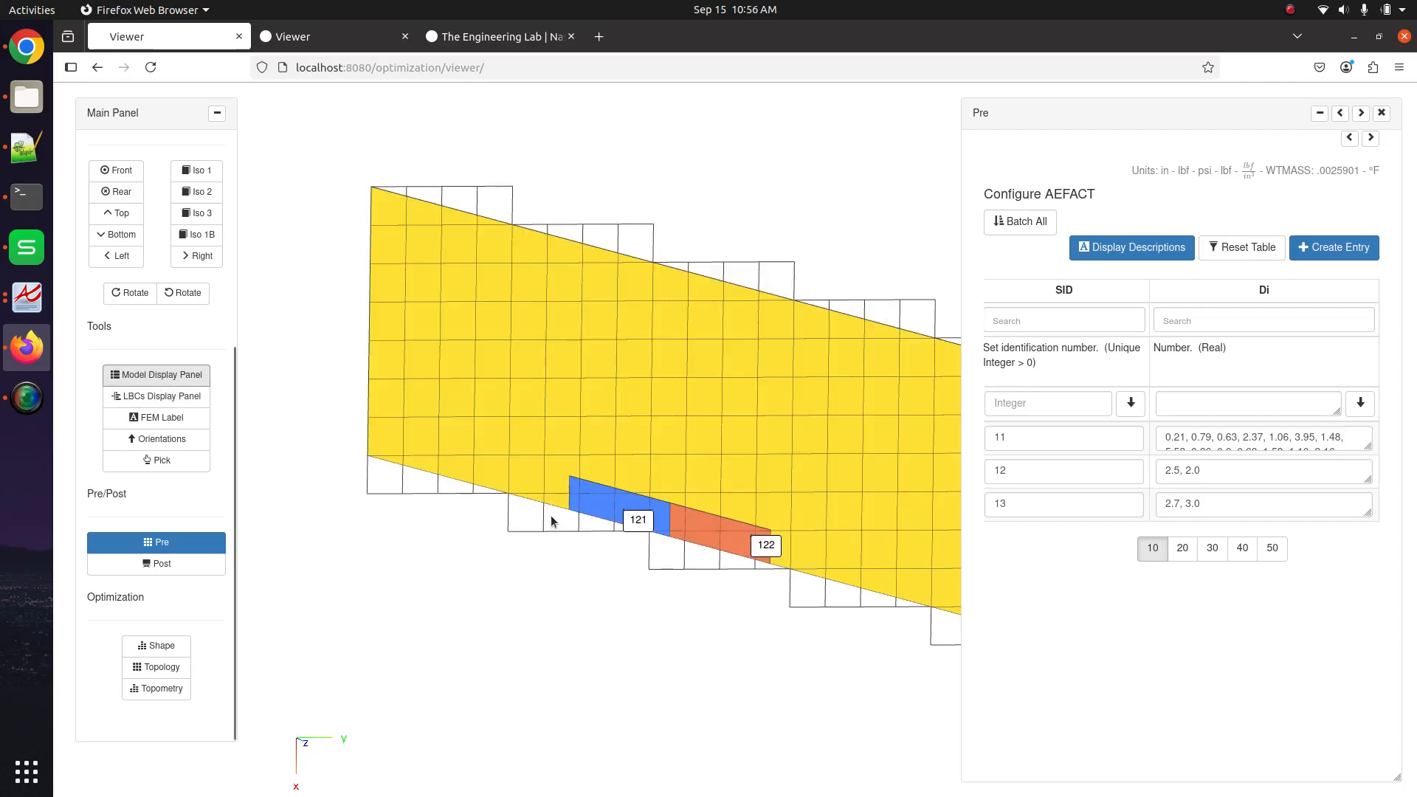
Set the first Di value of AEFACT 12 to 1.5 and examine how grid point 121's location responds
scroll(554, 521, up, 3)
scroll(554, 521, up, 2)
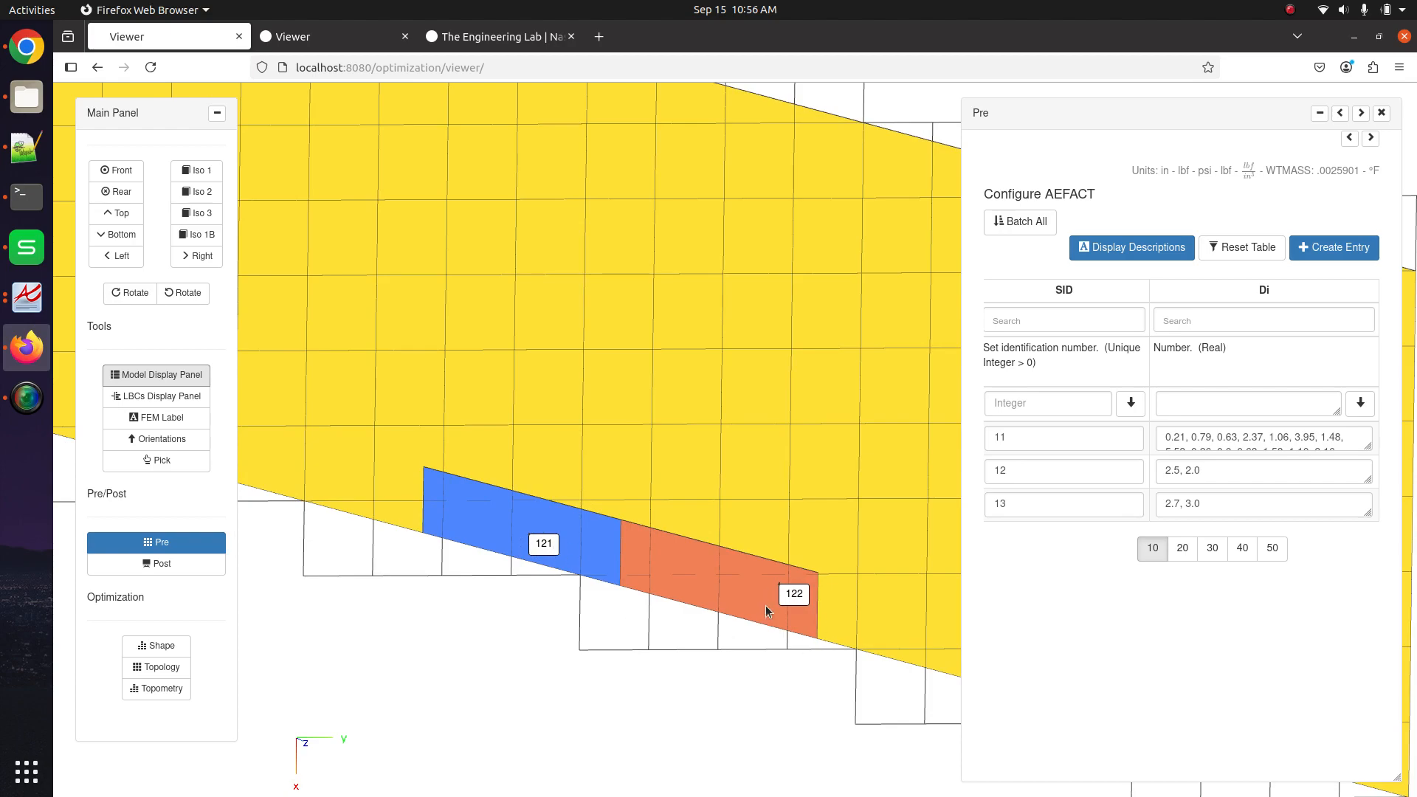
click(1252, 477)
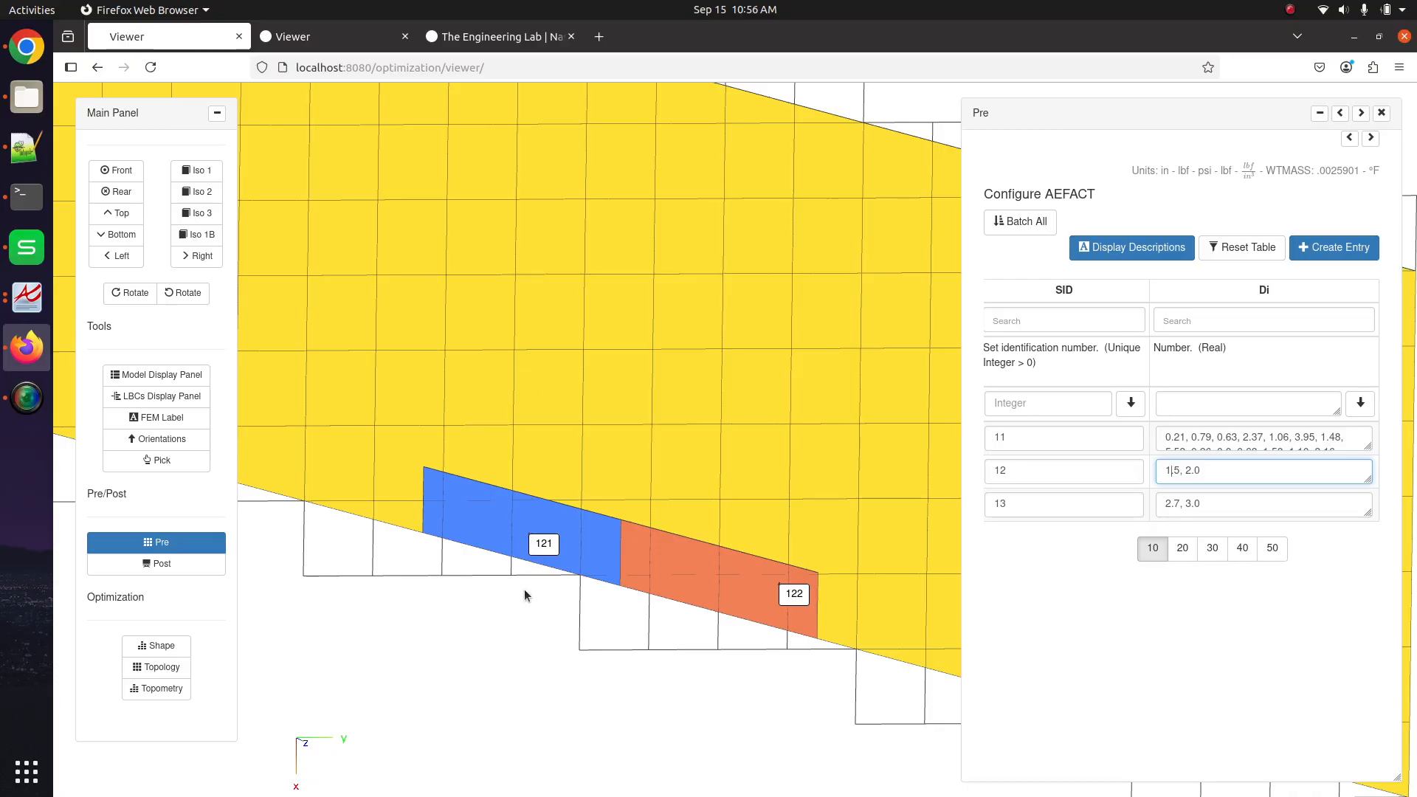
click(538, 552)
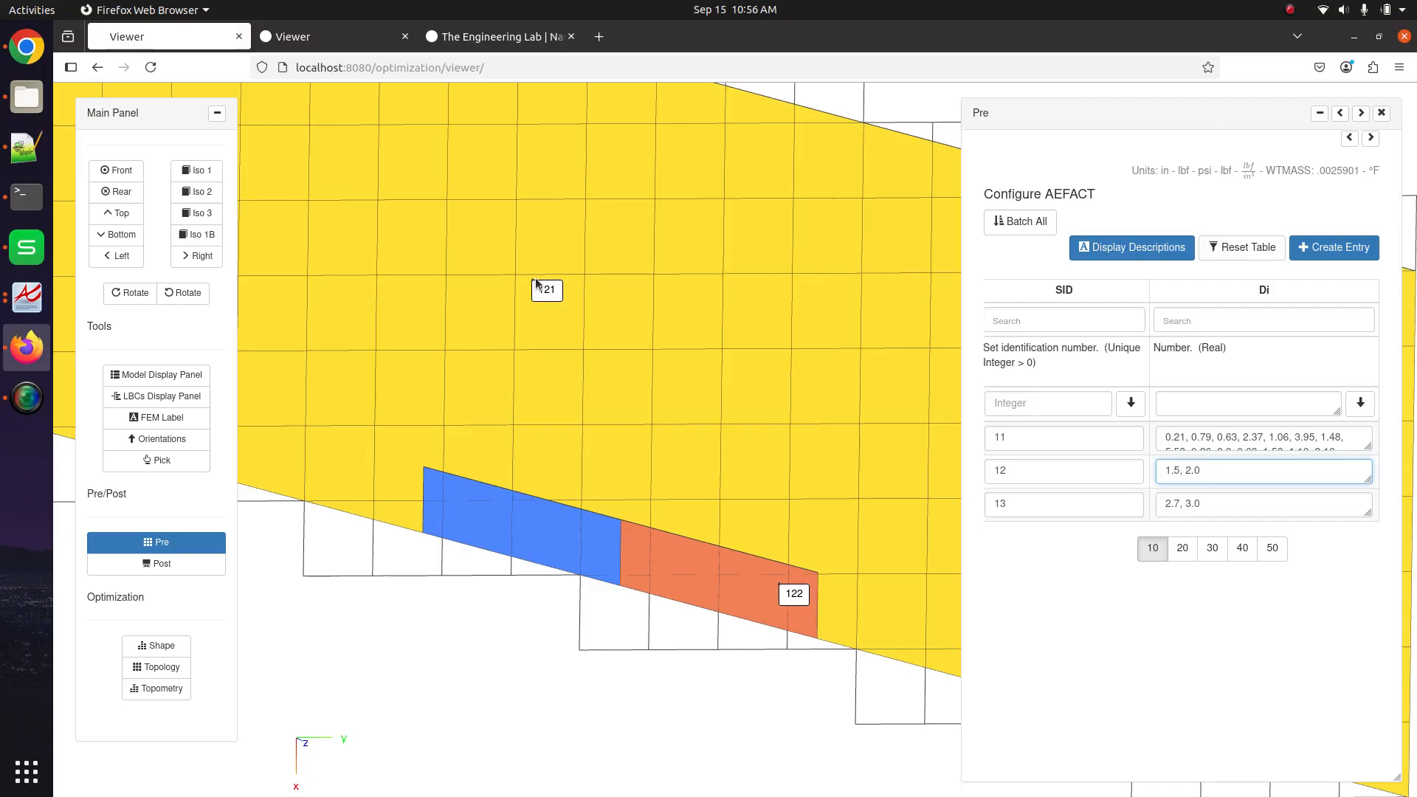
Set the first Di value of AEFACT 12 back to 2.5 and highlight the entry's coordinate pair
click(1219, 475)
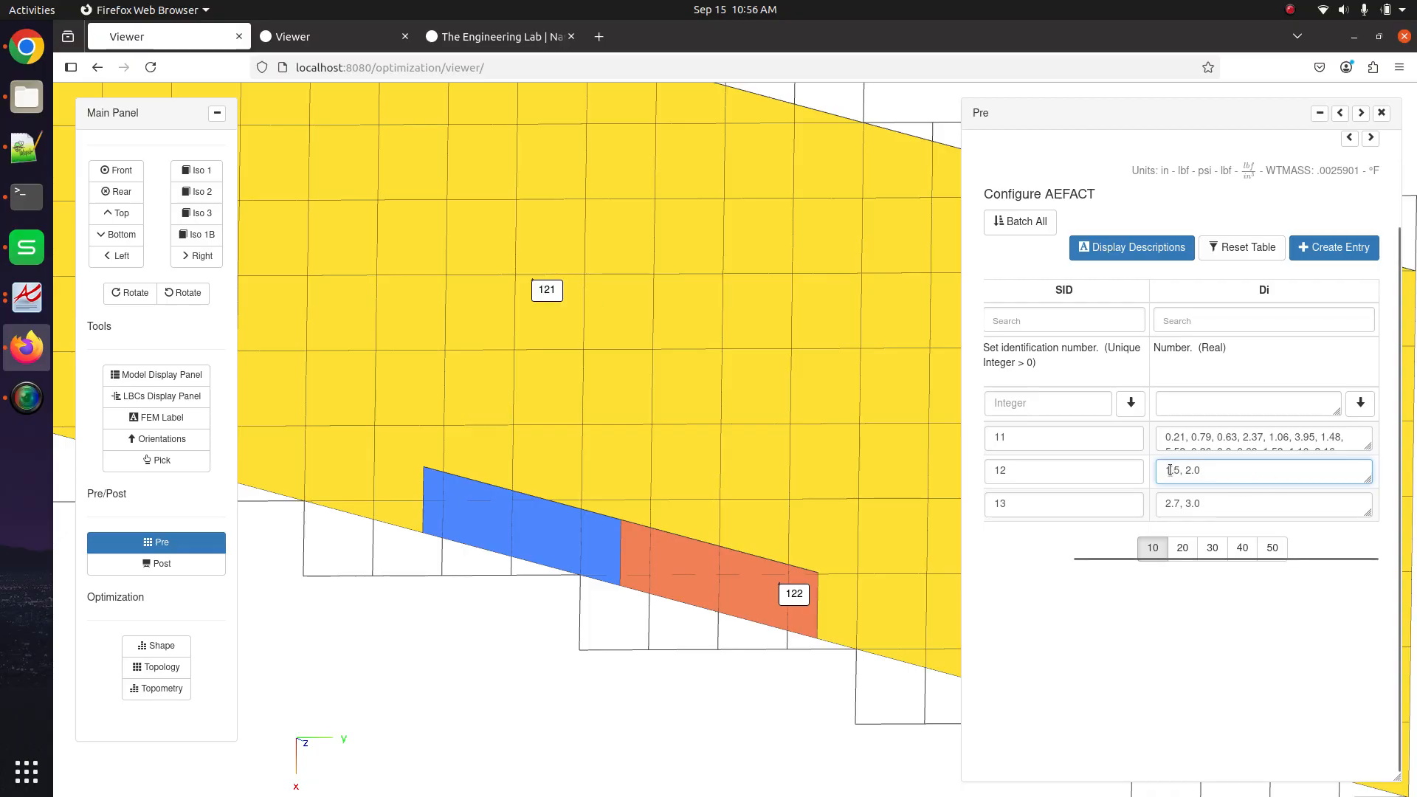
text(2)
click(1181, 636)
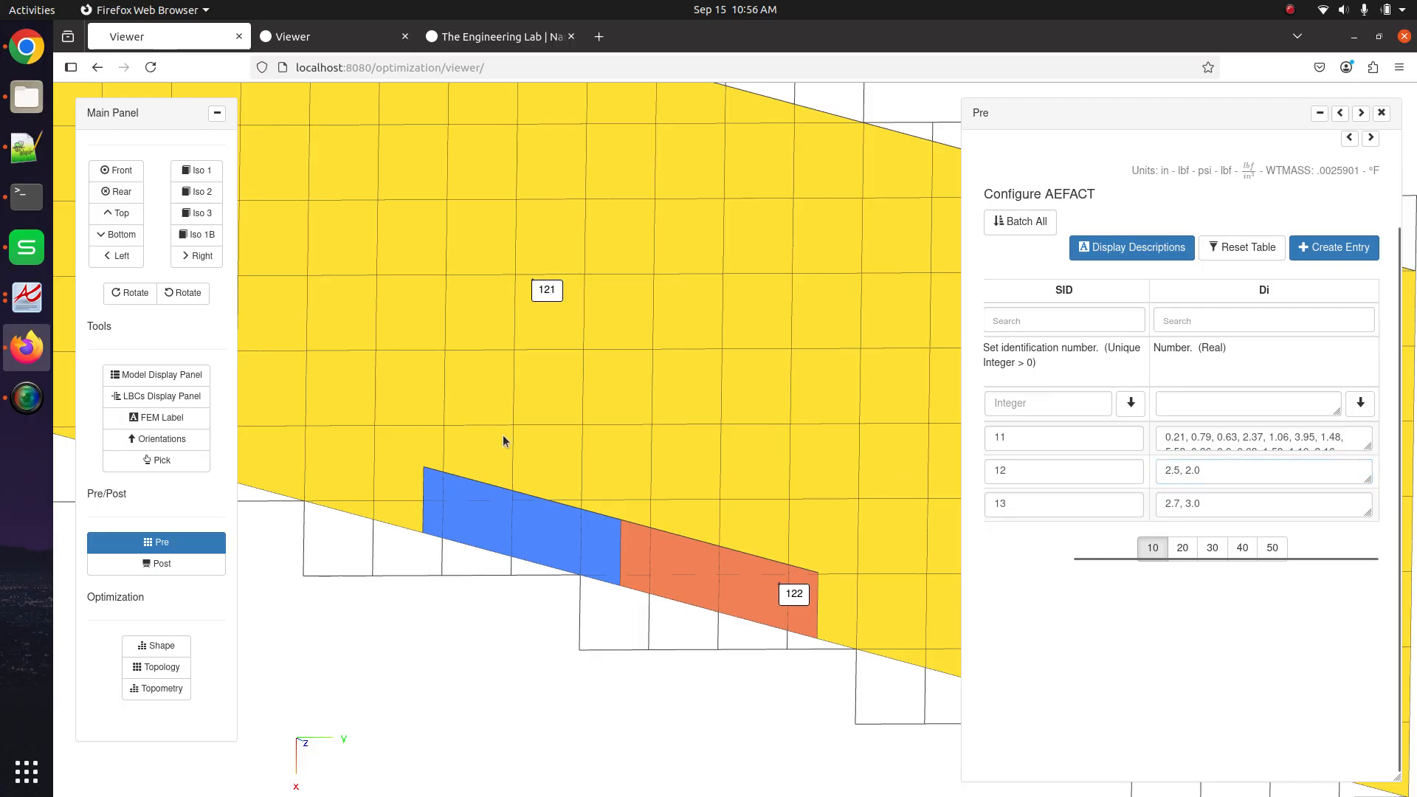
triple_click(1186, 481)
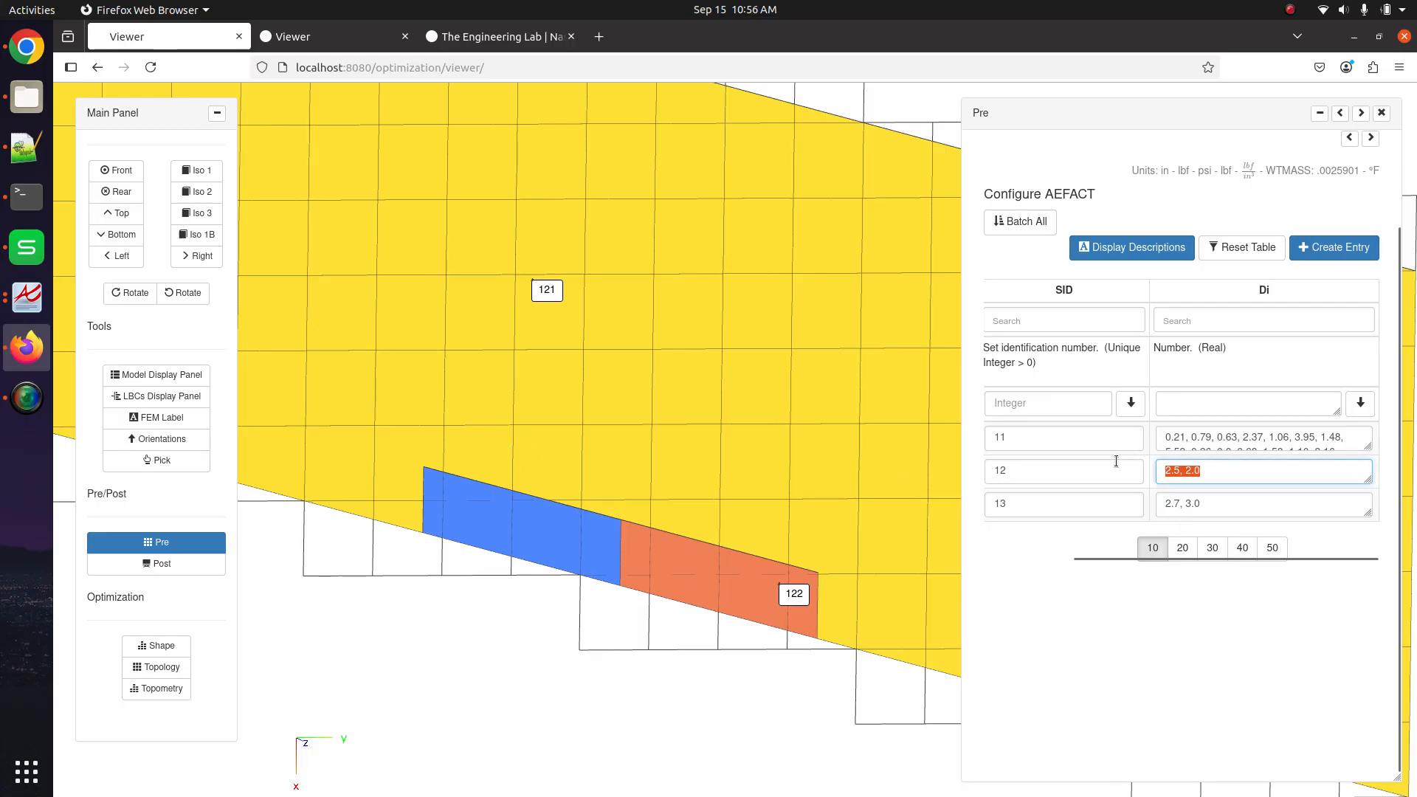
scroll(1166, 481, left, 3)
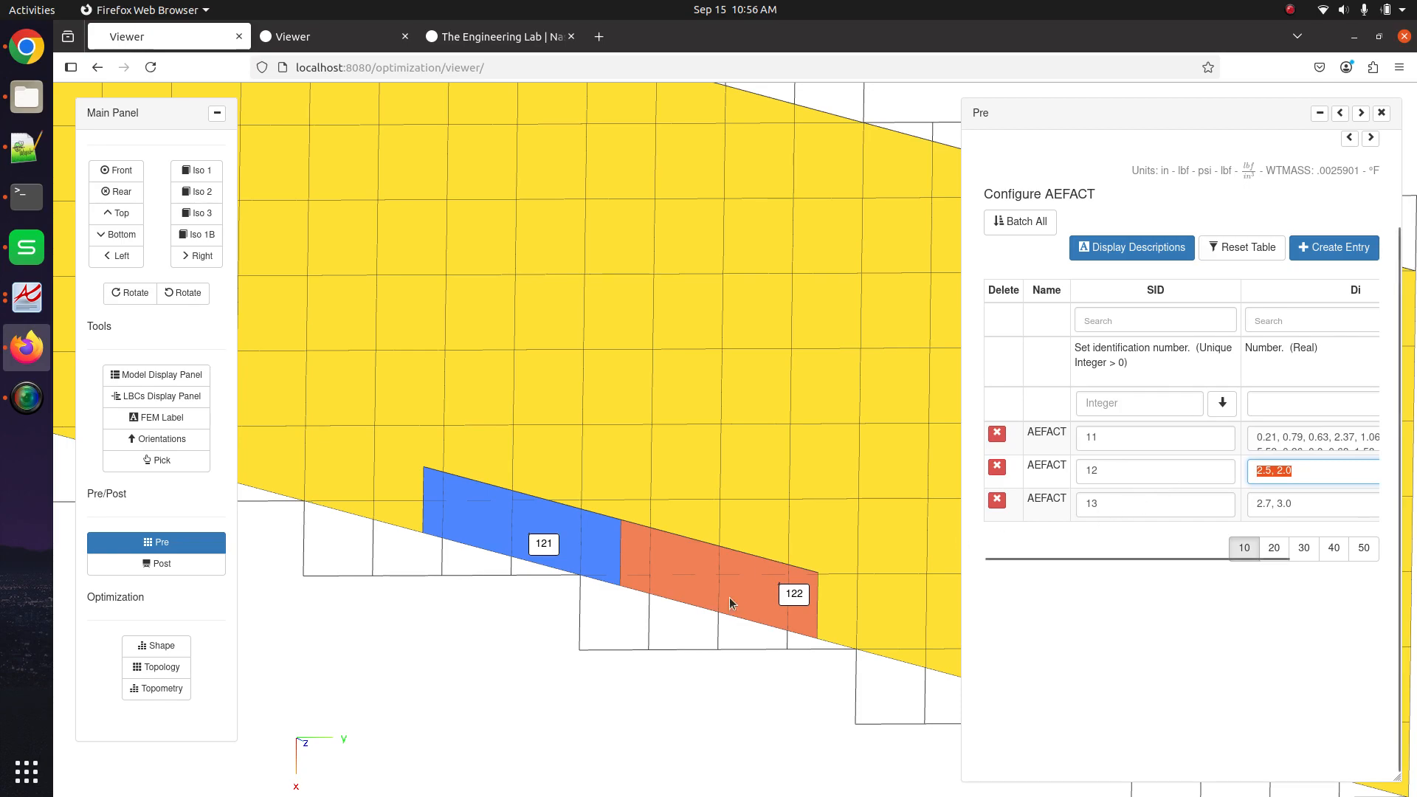
Reopen the CAERO3 entry and review its LISTW and LISTC1 references and the X1 and Y1 point locations
scroll(730, 598, down, 3)
scroll(743, 545, down, 5)
scroll(726, 532, up, 3)
scroll(1255, 214, up, 3)
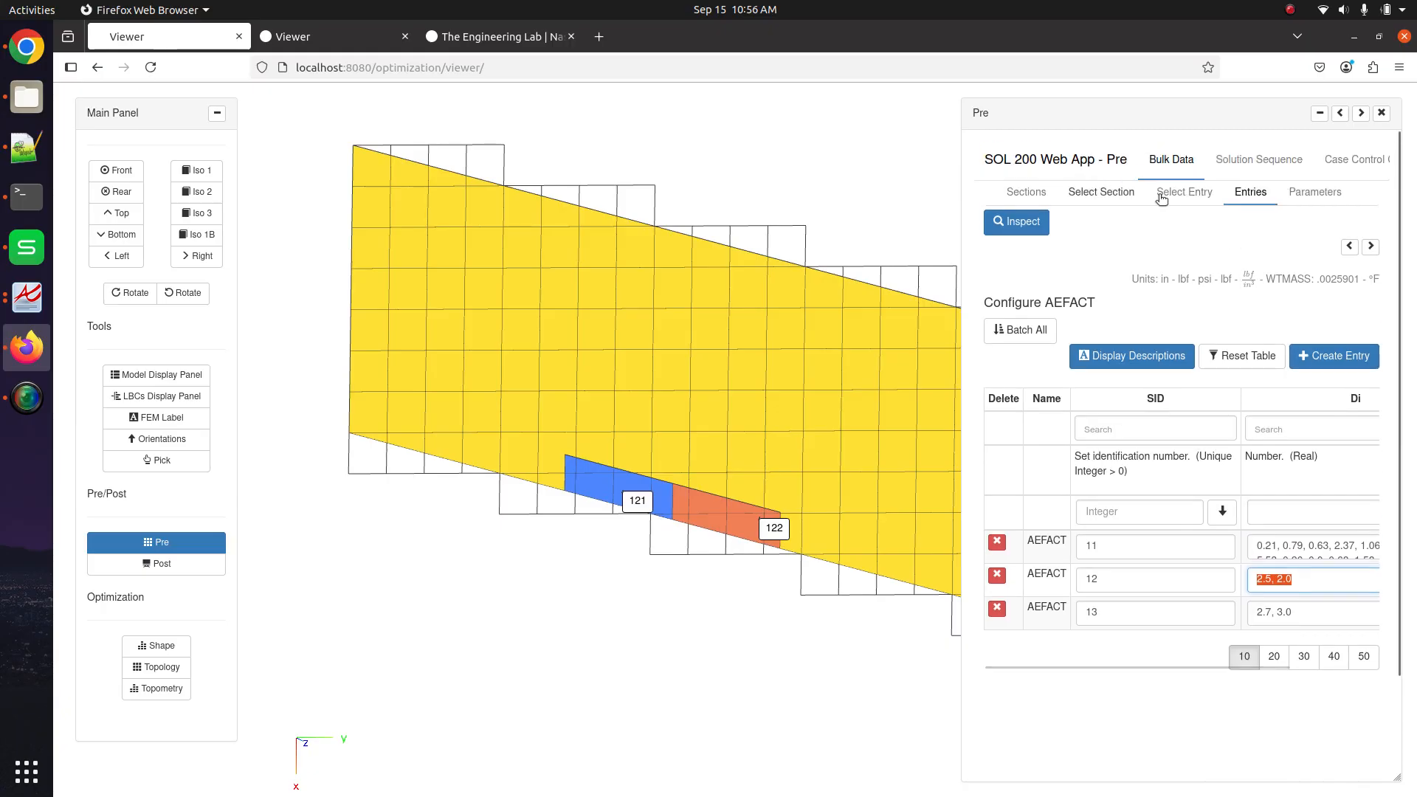
click(1162, 193)
click(1248, 556)
scroll(1037, 520, right, 5)
scroll(1061, 490, right, 5)
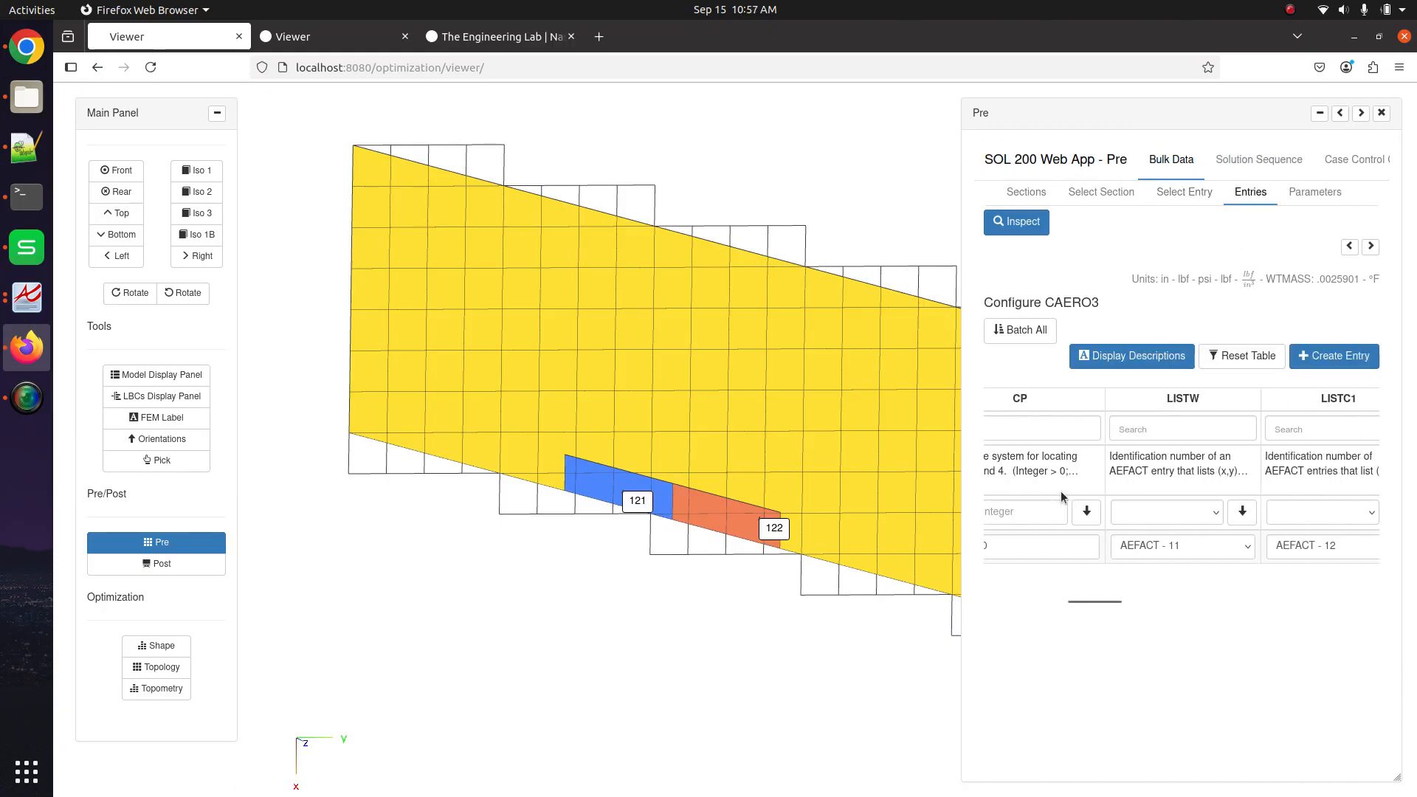
scroll(1062, 486, right, 4)
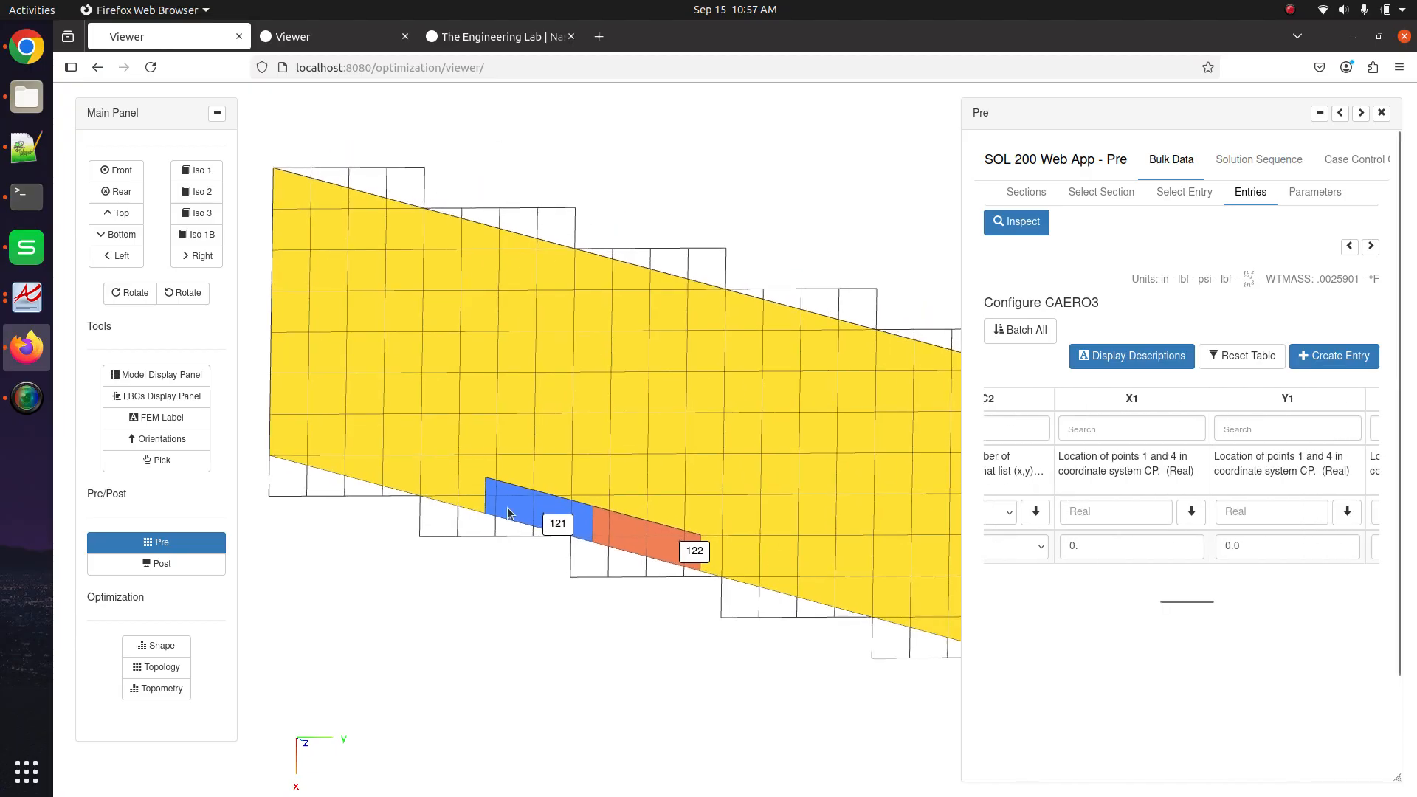
Hide the wireframe and detail of the aerodynamic grid points for control surfaces 1 and 2
click(156, 374)
click(742, 456)
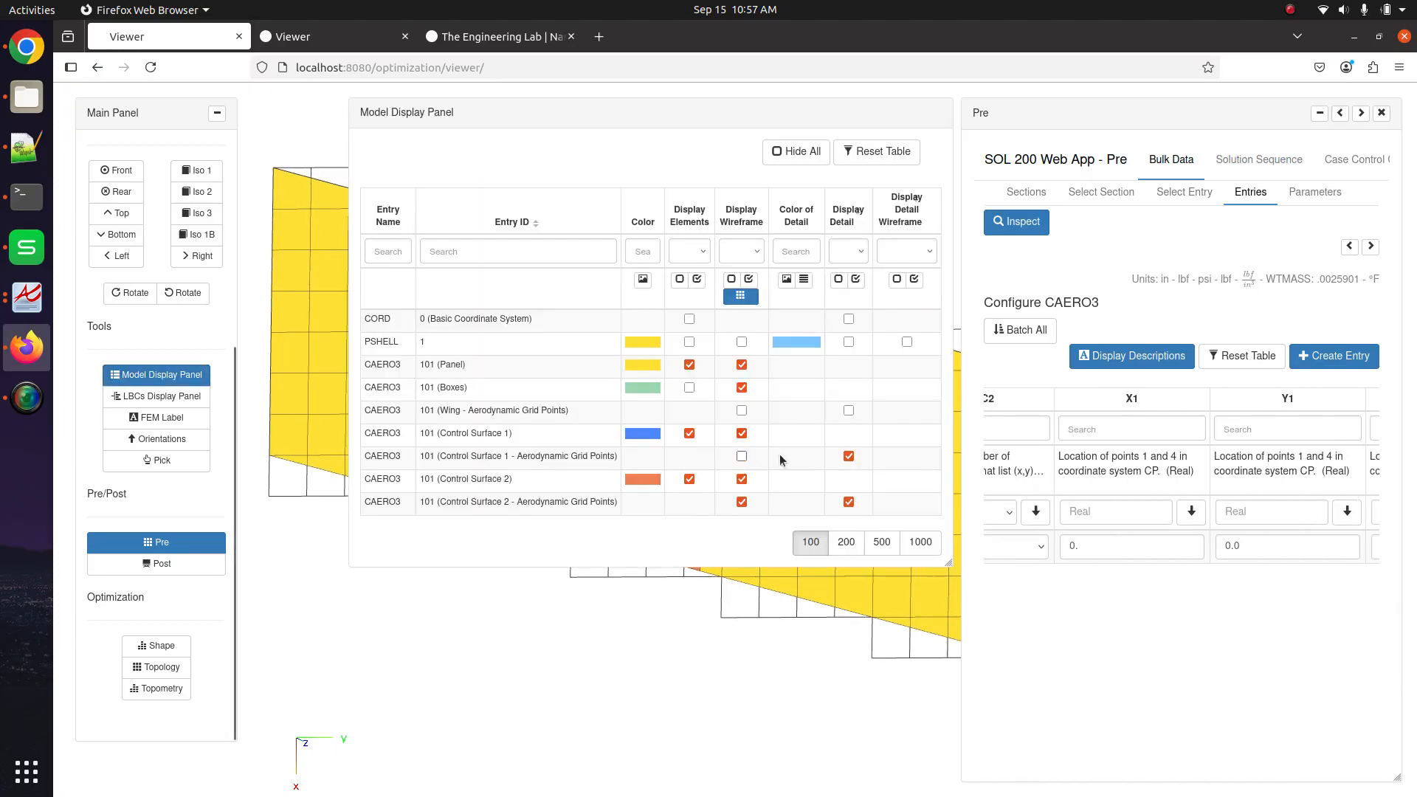
click(849, 456)
click(742, 502)
click(849, 502)
click(169, 375)
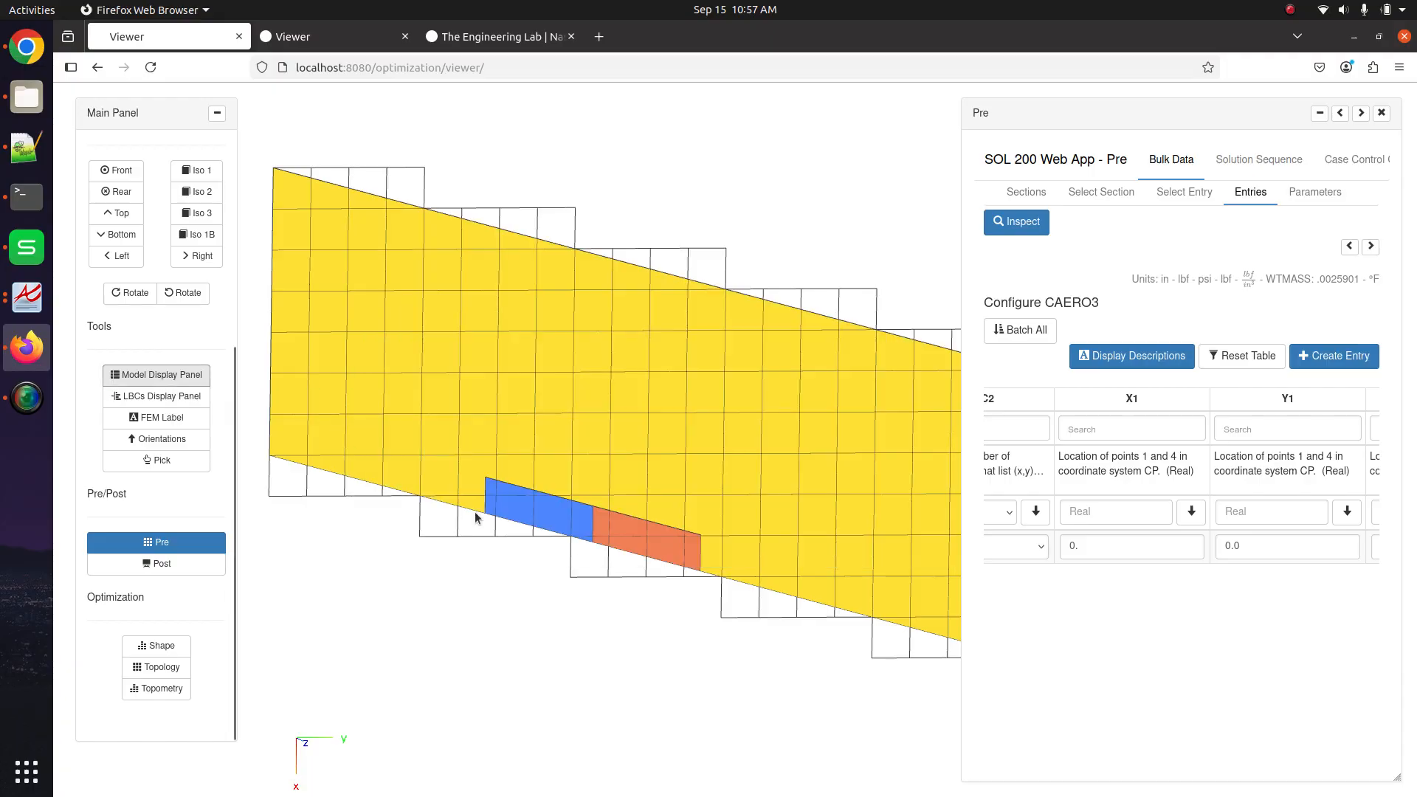
Switch to the Quick Reference Guide in Atril and examine the CAERO3 element configuration figure
click(22, 310)
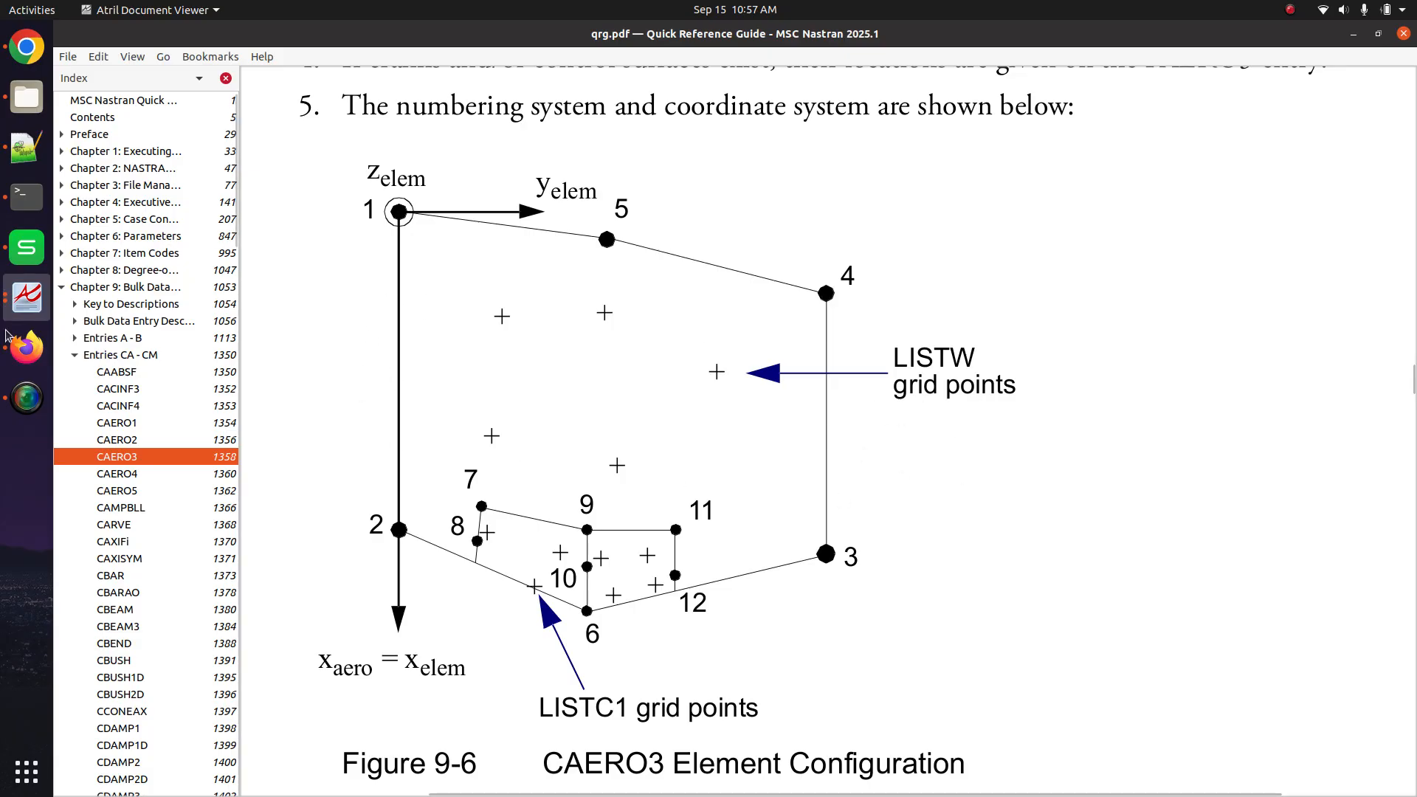
Switch back to the Viewer in Firefox and review the CAERO3 X1, Y1 and Z1 point locations
click(27, 347)
scroll(1195, 447, right, 2)
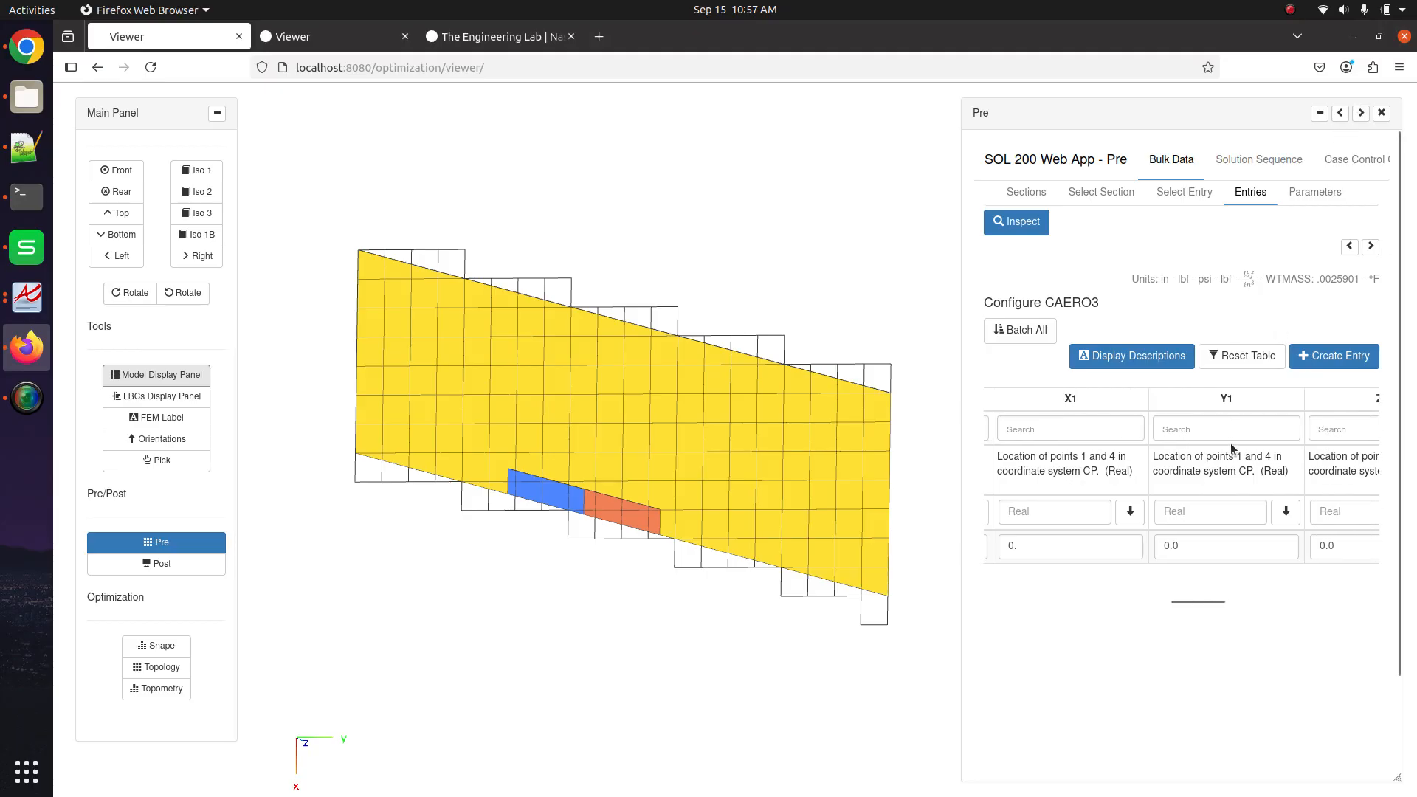
scroll(1221, 463, right, 1)
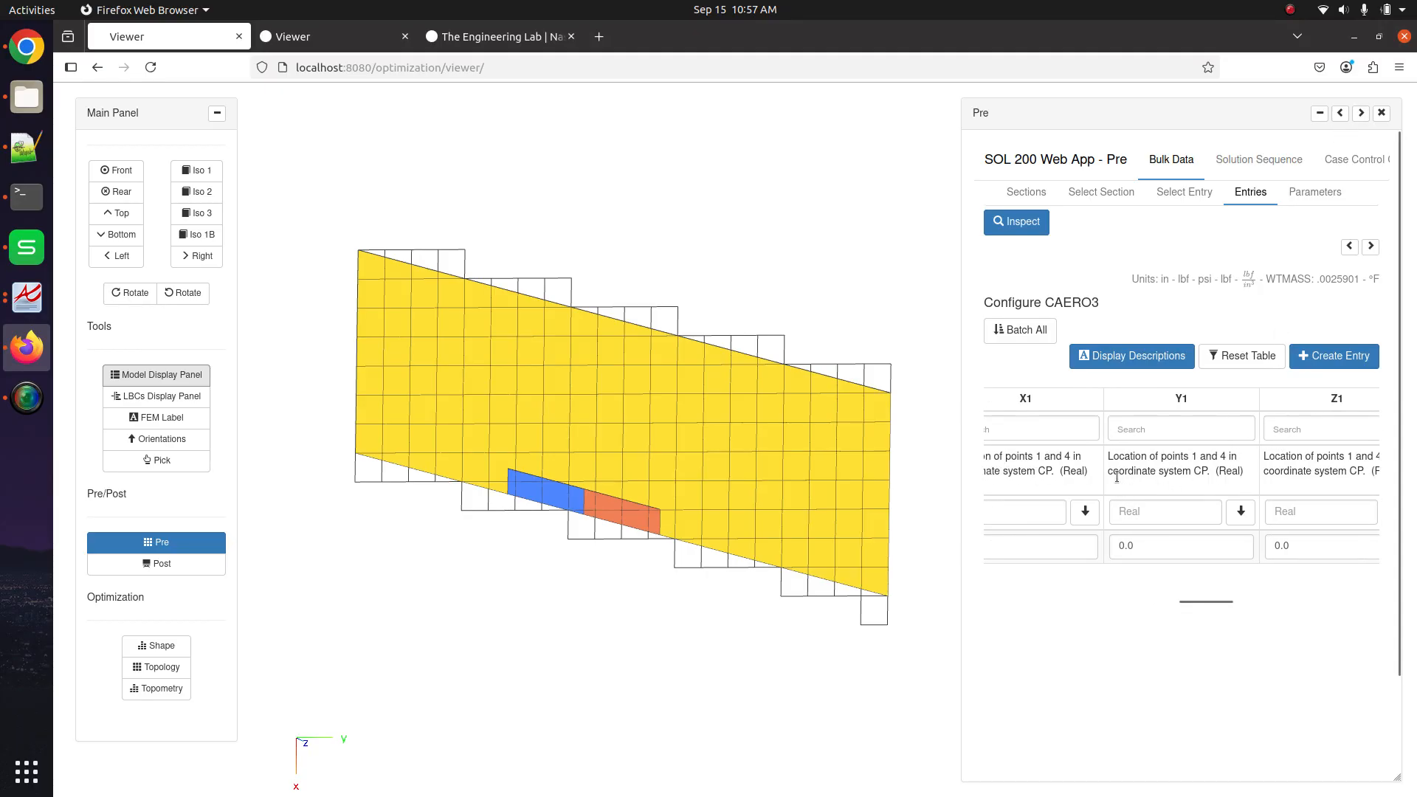
scroll(1116, 474, left, 2)
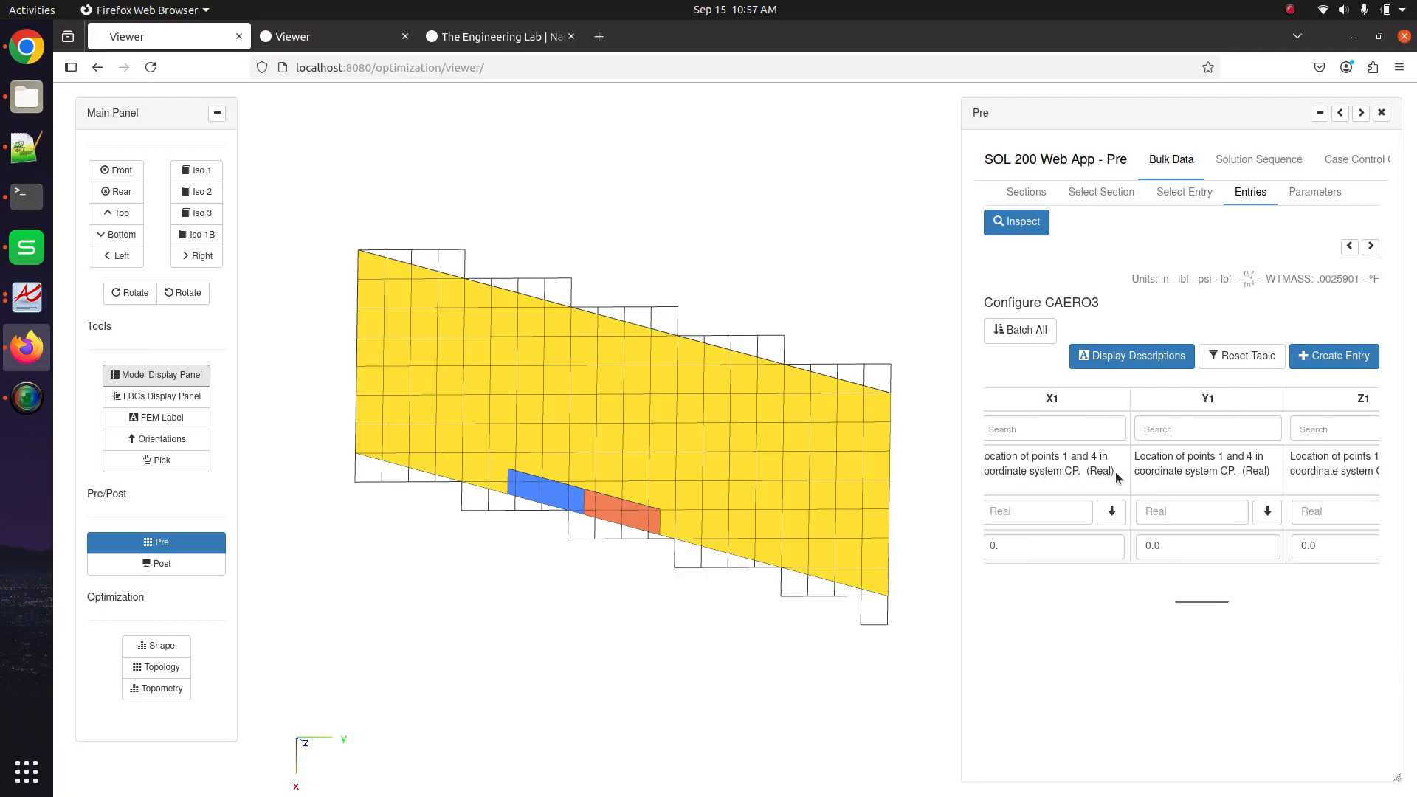
Set the X1 value of the CAERO3 entry to -1. to shift the location of point 1
drag(521, 343, 485, 376)
double_click(1007, 547)
text(-1.)
click(1095, 628)
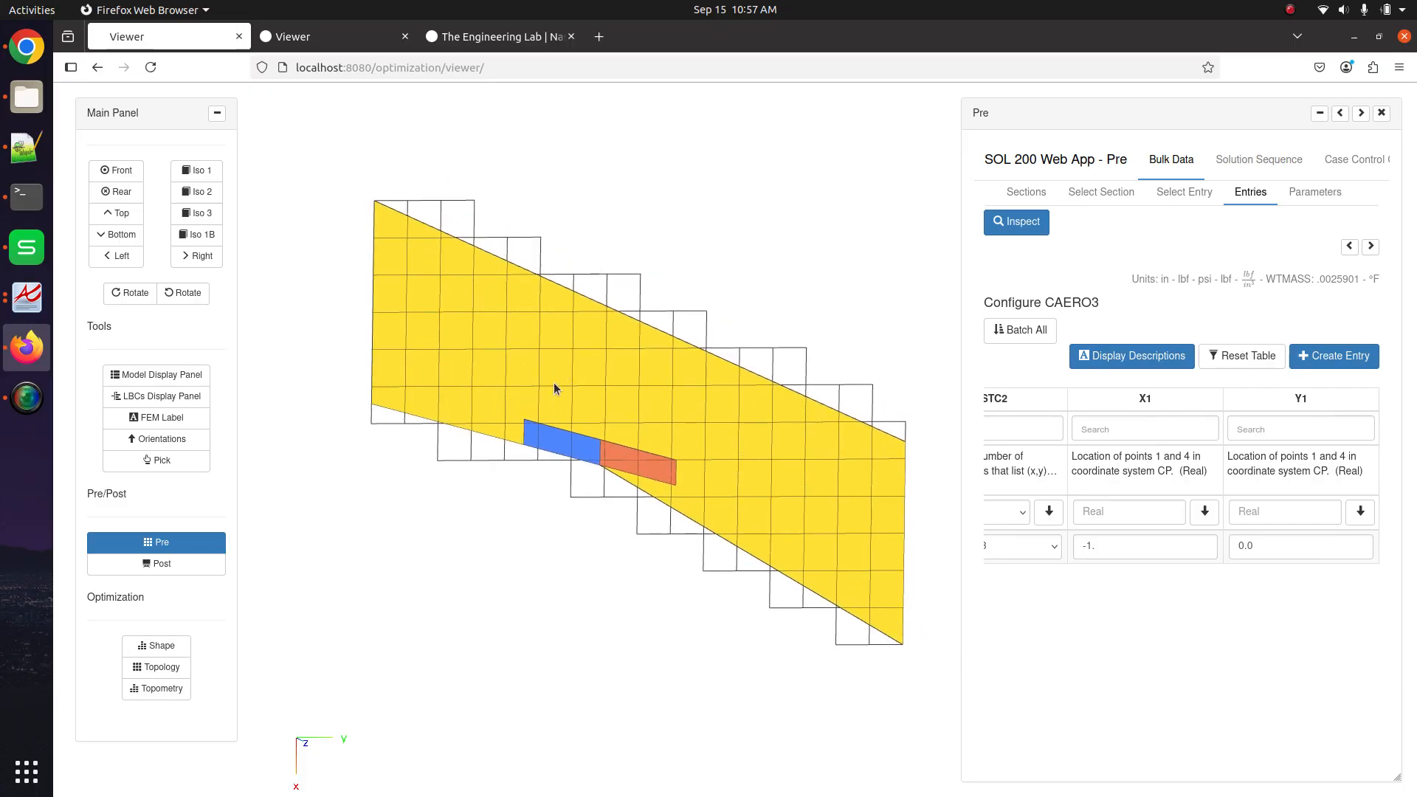
Set the CAERO3 entry's X1 value back to 0
scroll(1171, 588, right, 5)
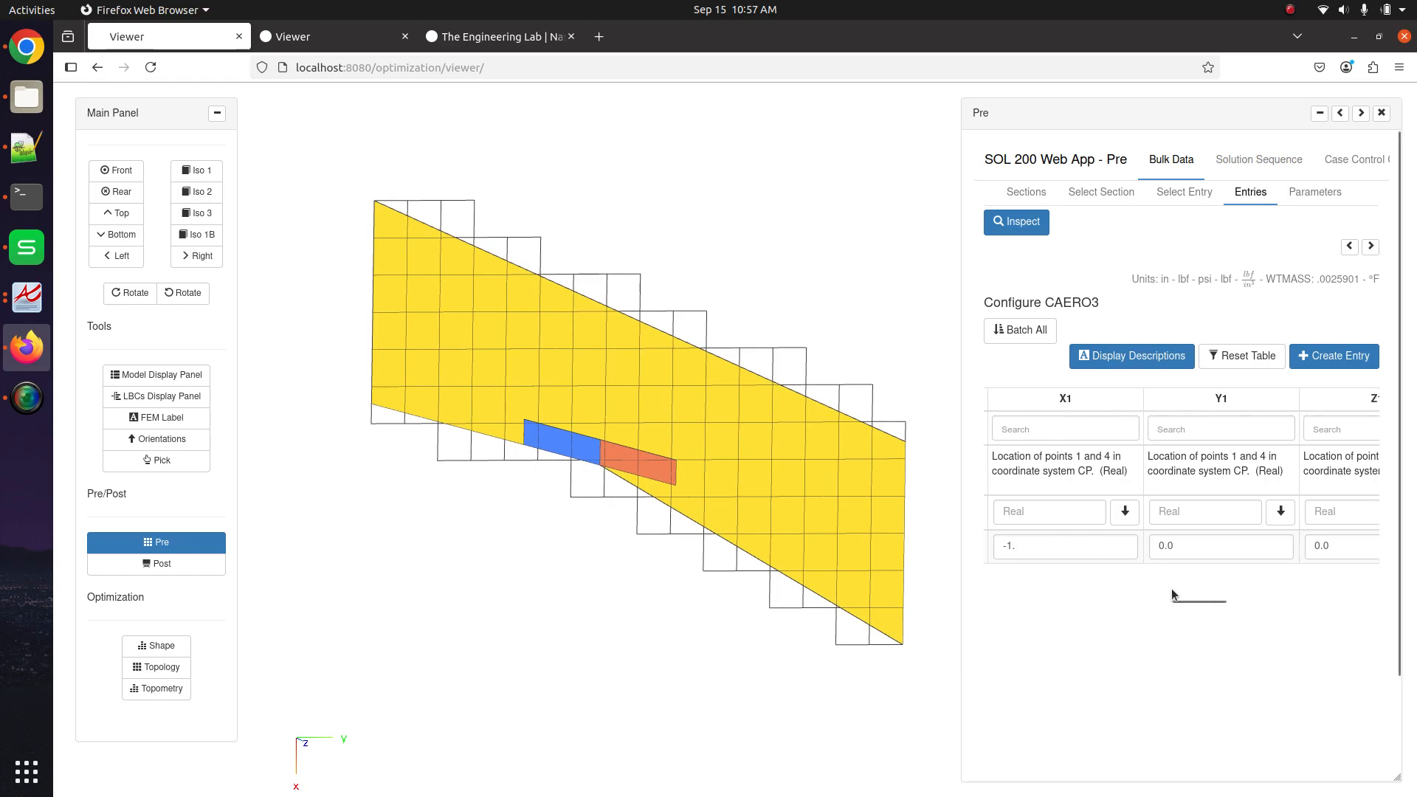
scroll(1171, 587, right, 1)
scroll(1198, 587, left, 3)
scroll(1198, 590, left, 3)
drag(1133, 548, 1000, 539)
text(0.)
key(Tab)
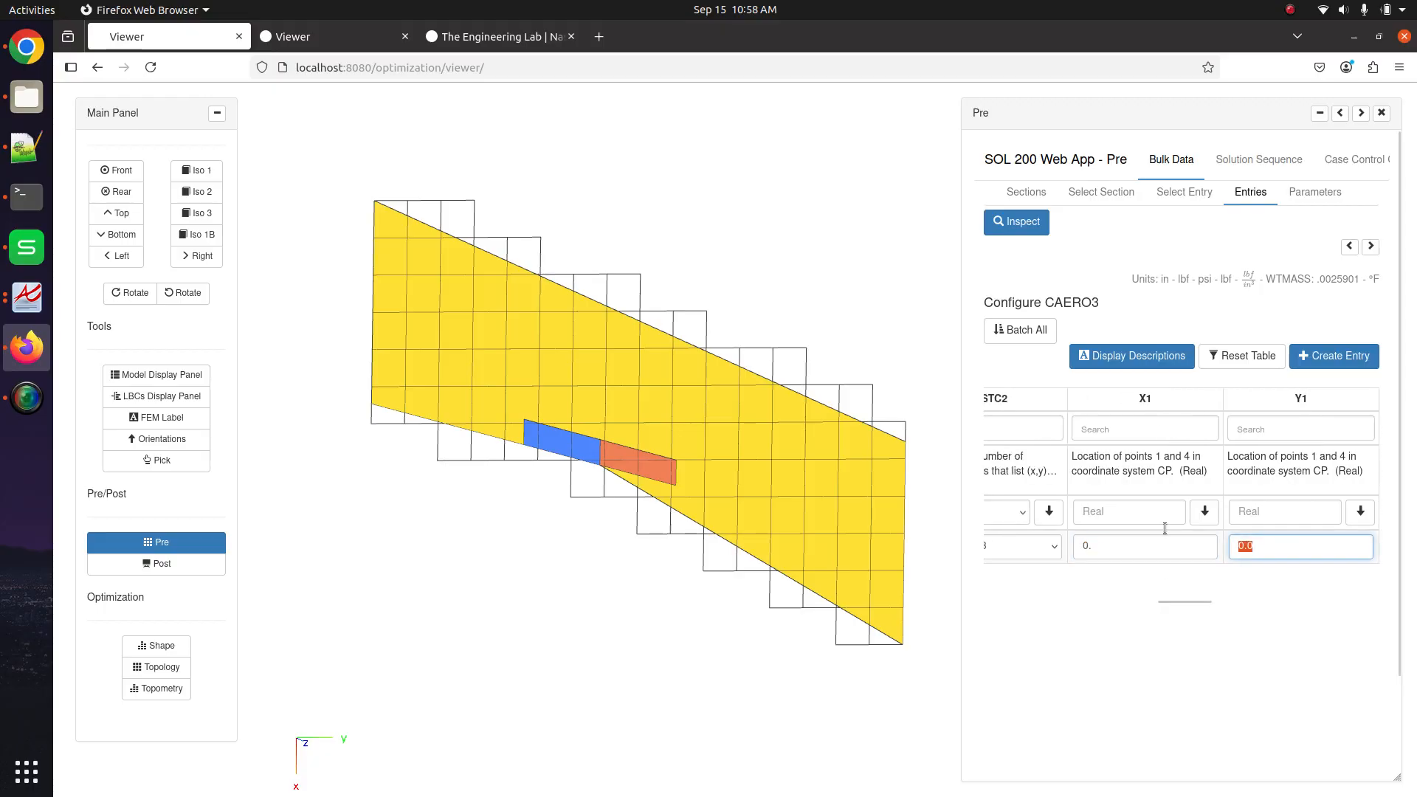
Set the X12 edge chord length of the CAERO3 entry to 3.07055
drag(1183, 599, 1212, 601)
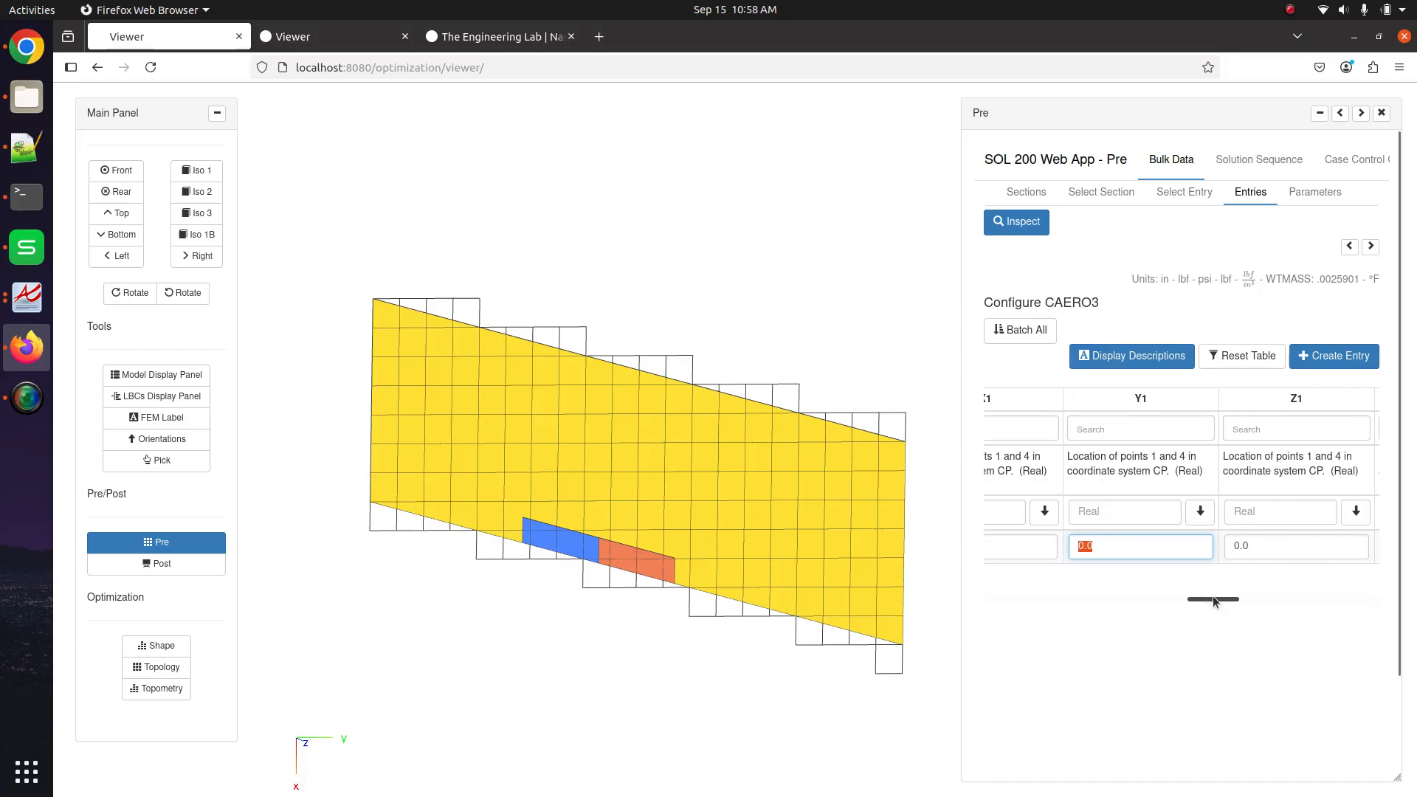
drag(1214, 602, 1274, 600)
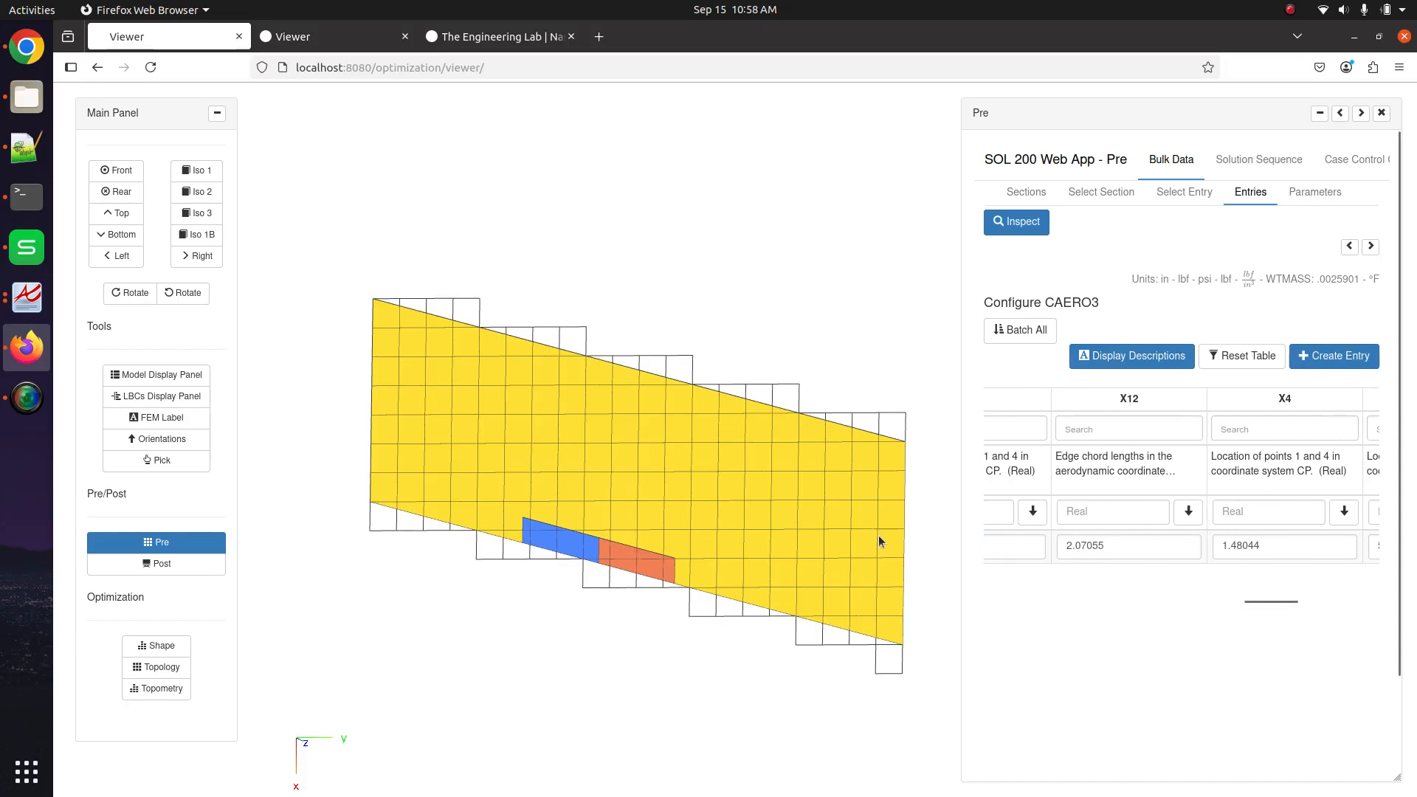
scroll(1144, 554, left, 5)
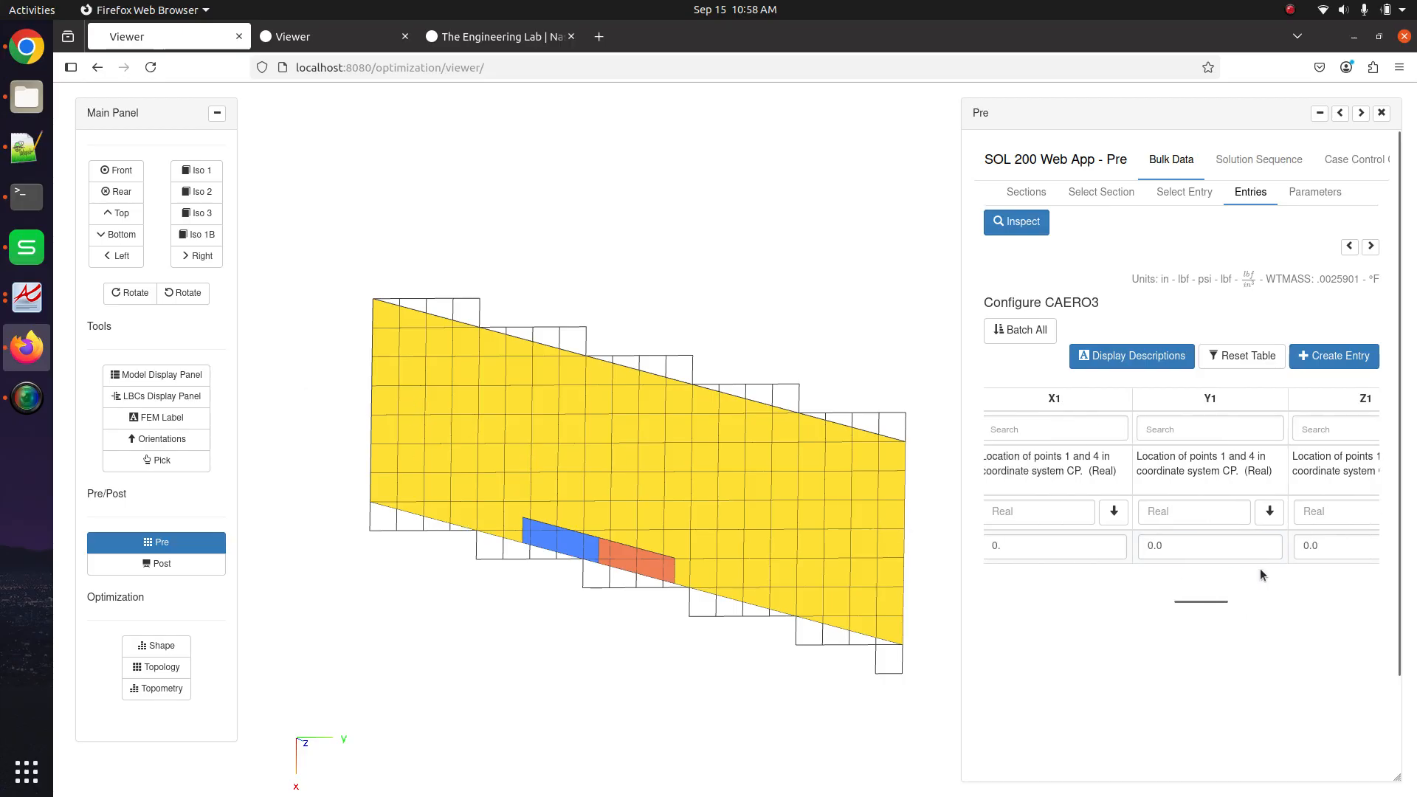
key(Tab)
key(Tab)
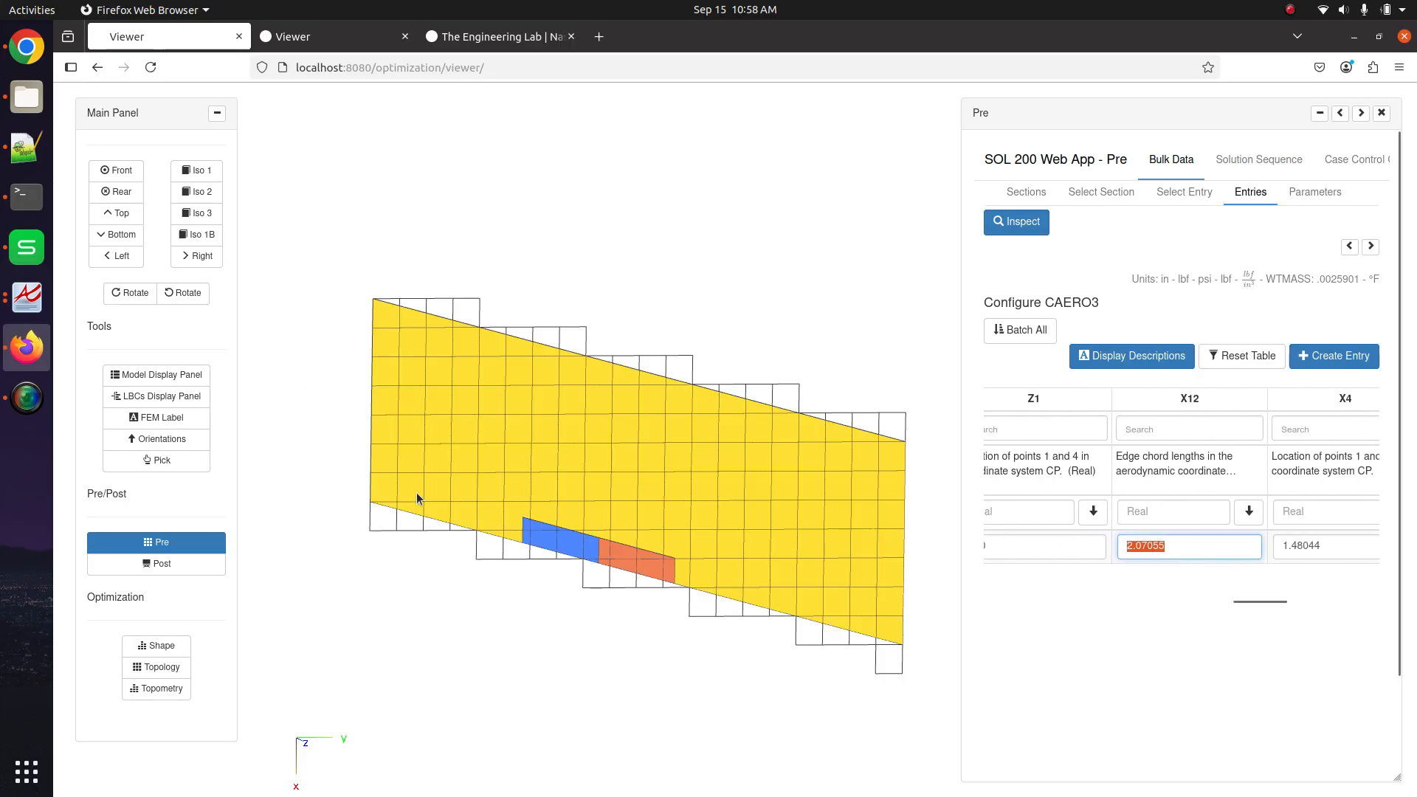
click(1177, 549)
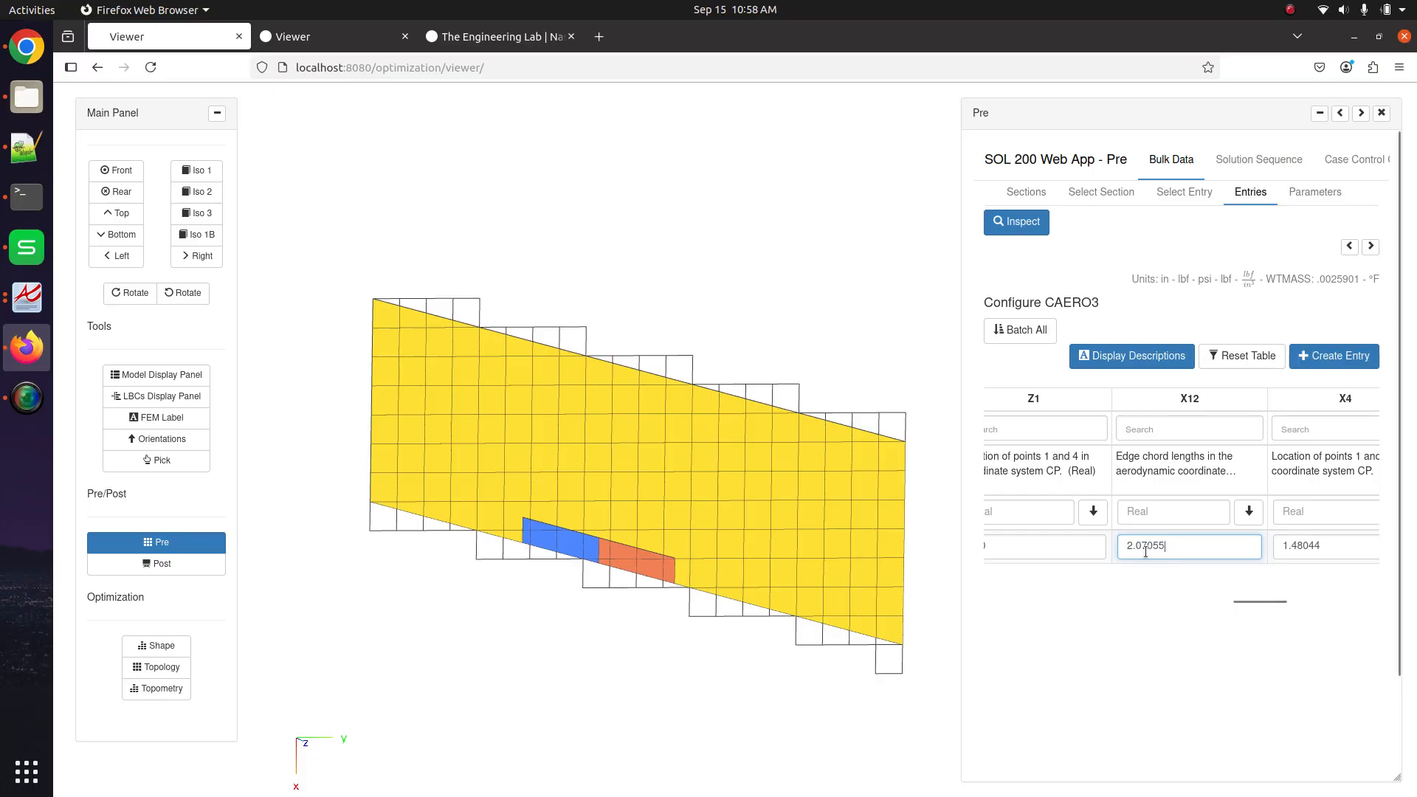
drag(1130, 550, 1120, 546)
drag(481, 494, 480, 432)
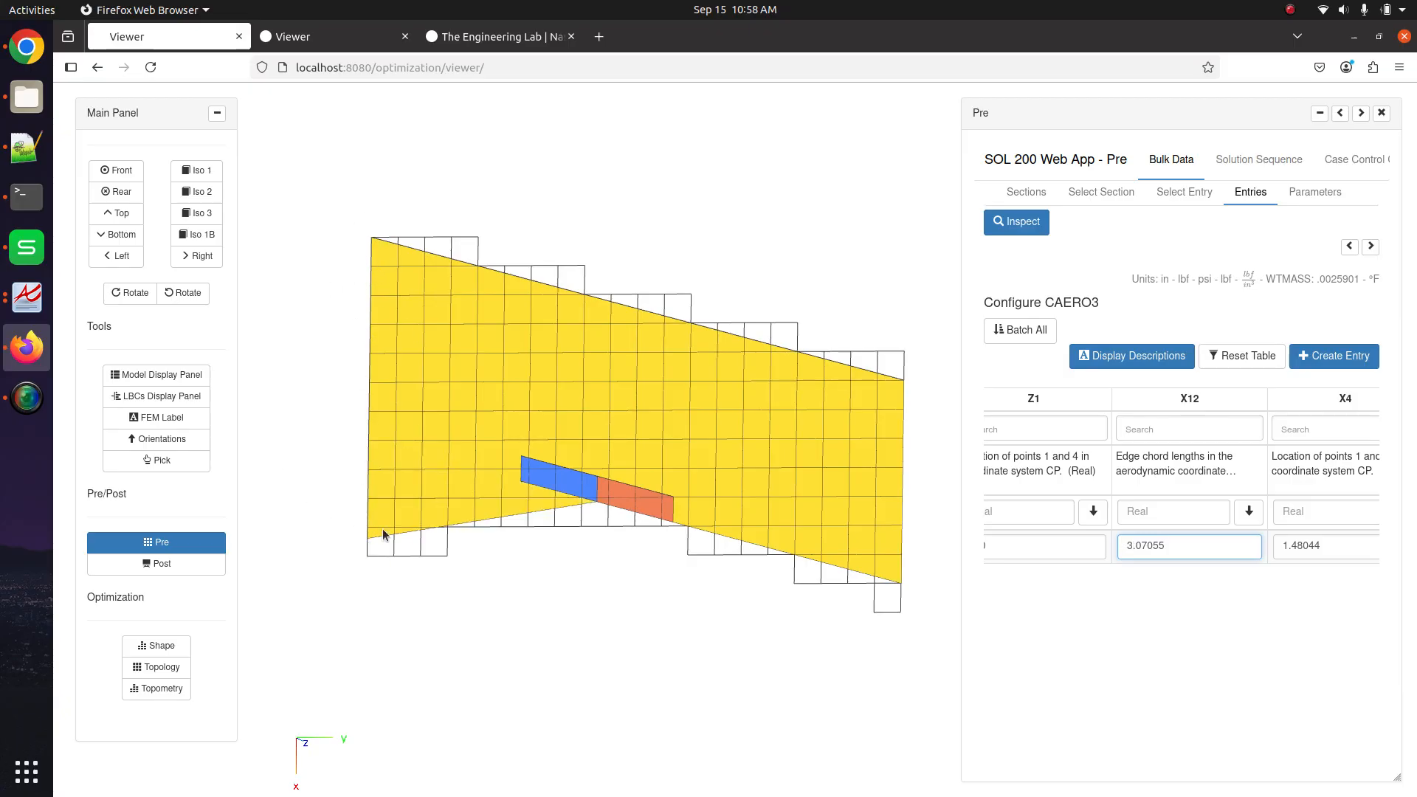
Set the CAERO3 entry's X12 edge chord length back to 2.07055
drag(640, 548, 394, 525)
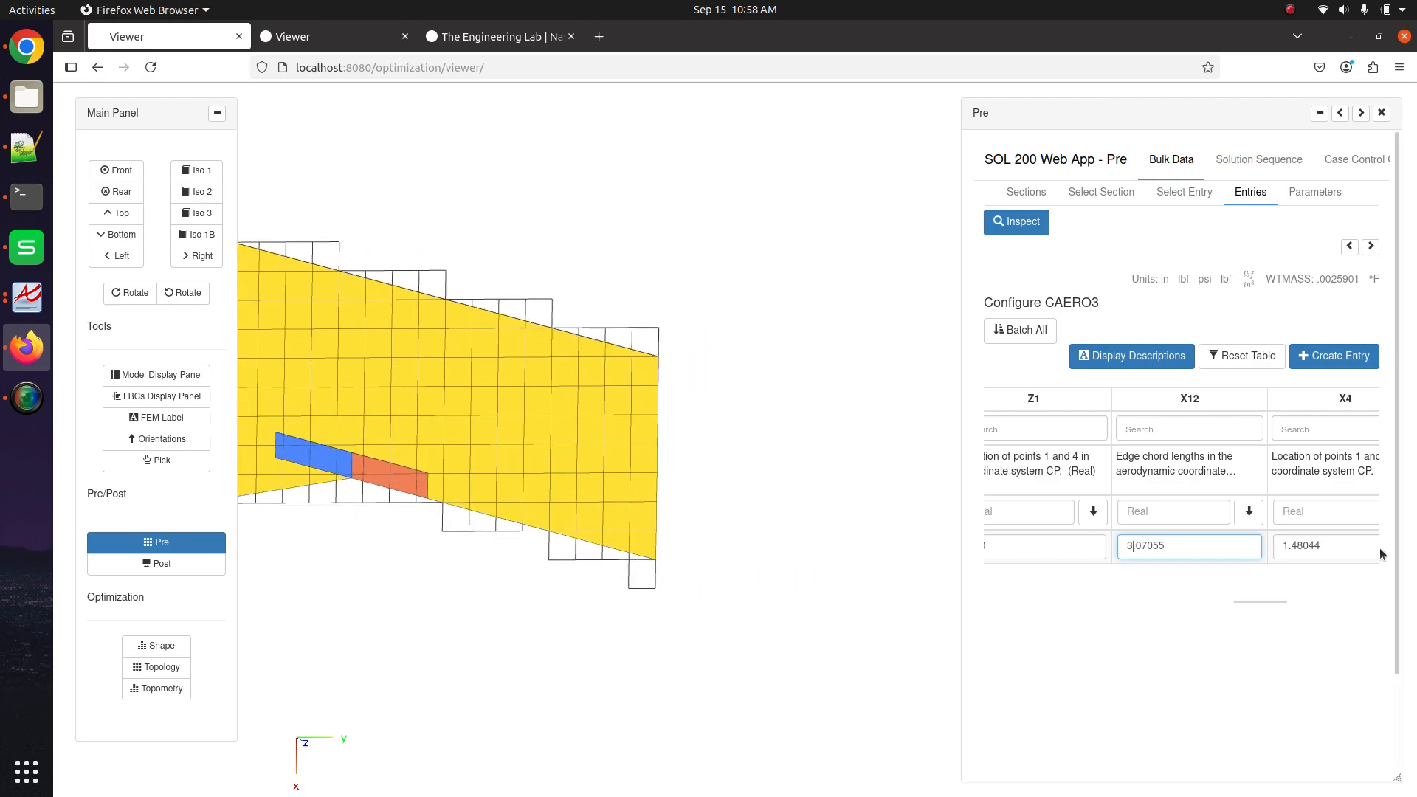
drag(1234, 557, 902, 519)
drag(516, 401, 751, 450)
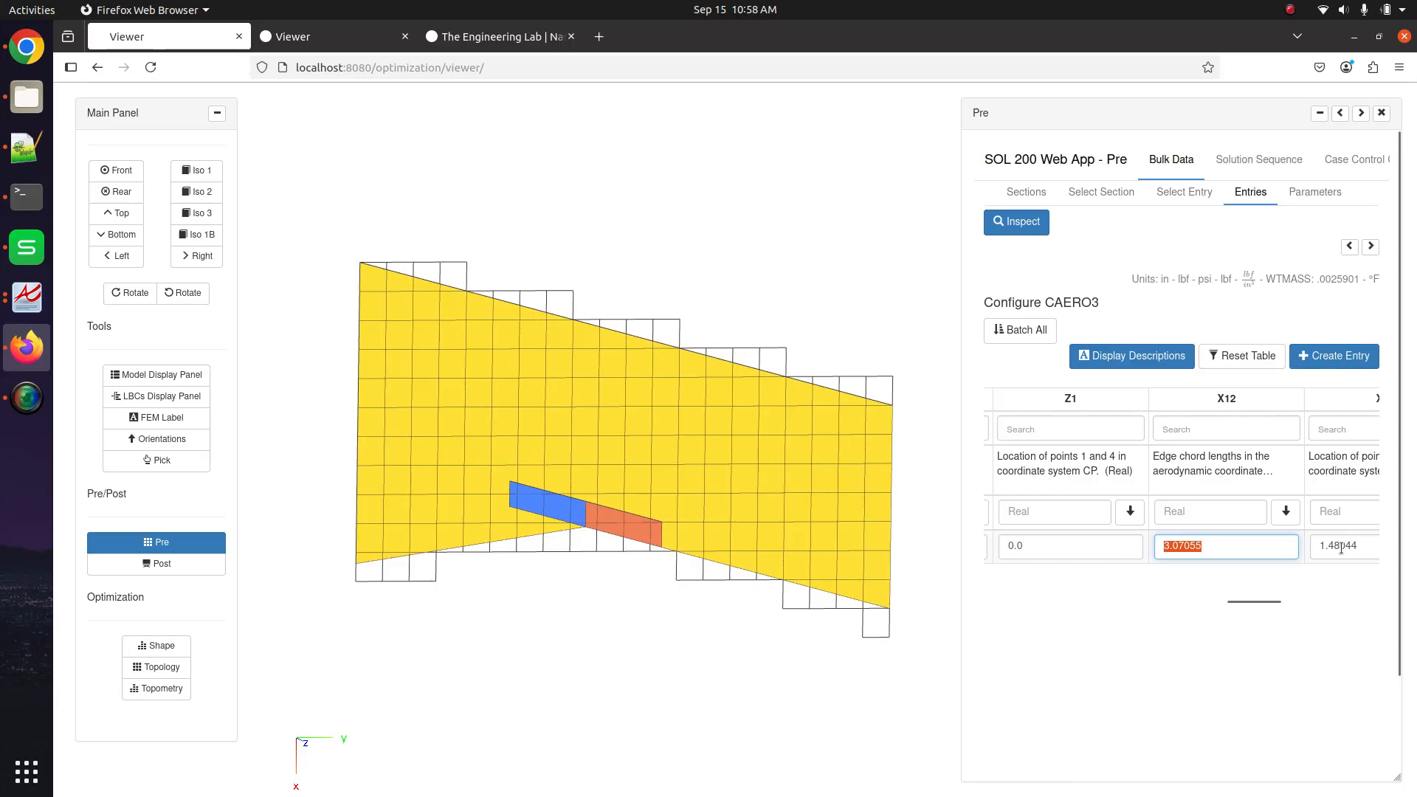
text(2.07055)
Try an X4 value of 0 for the CAERO3 entry and return it to 1.48044
scroll(1244, 554, right, 5)
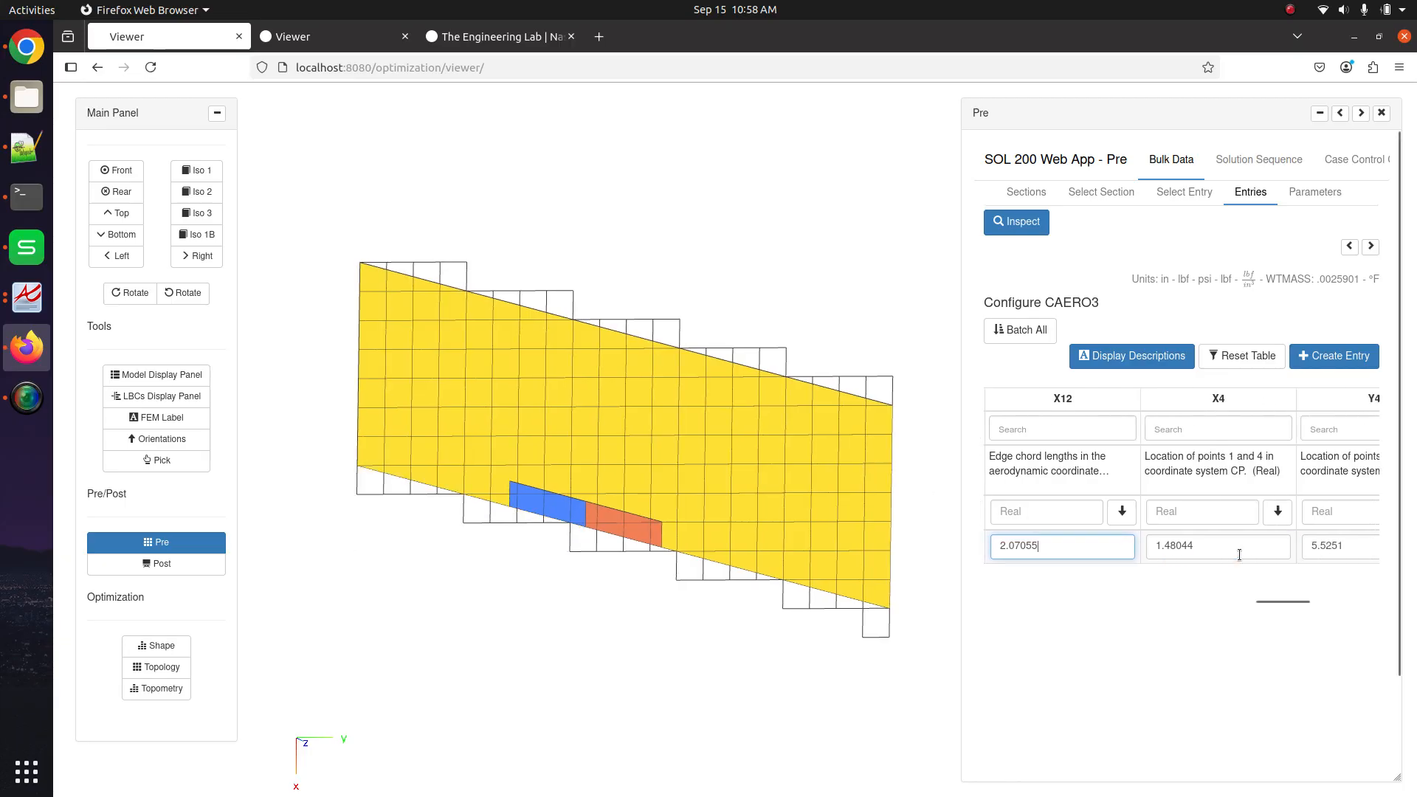
scroll(1239, 554, right, 2)
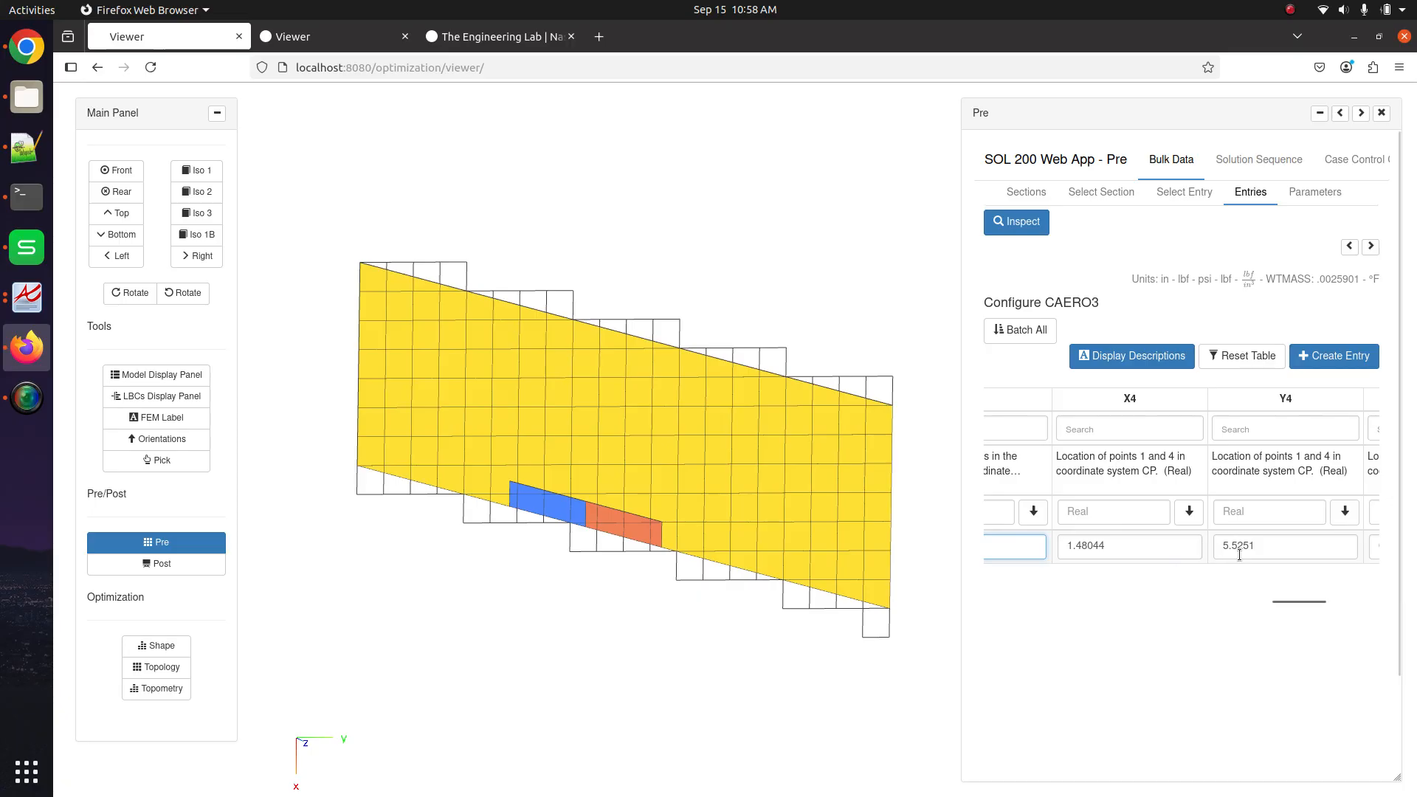
double_click(1057, 545)
key(ctrl+c)
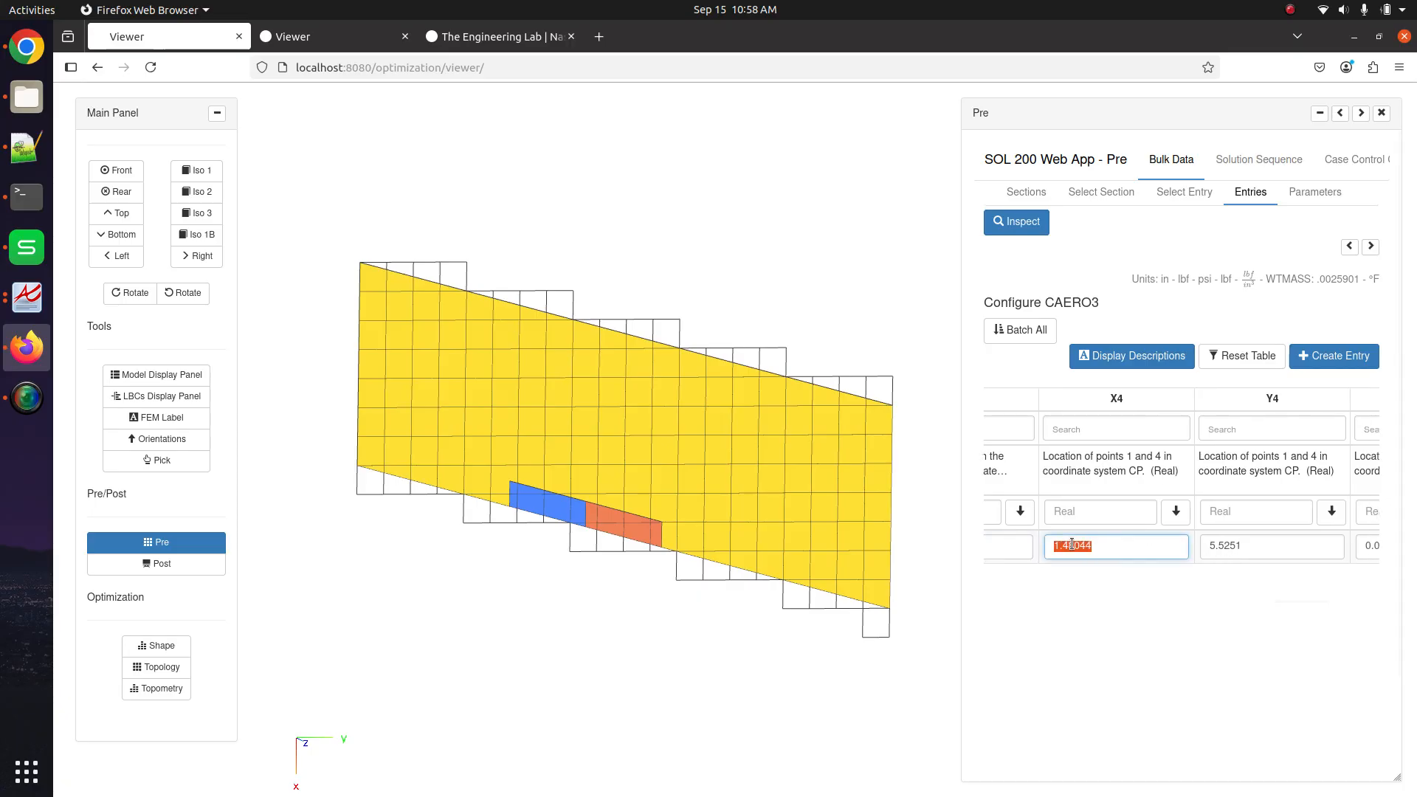
text(0)
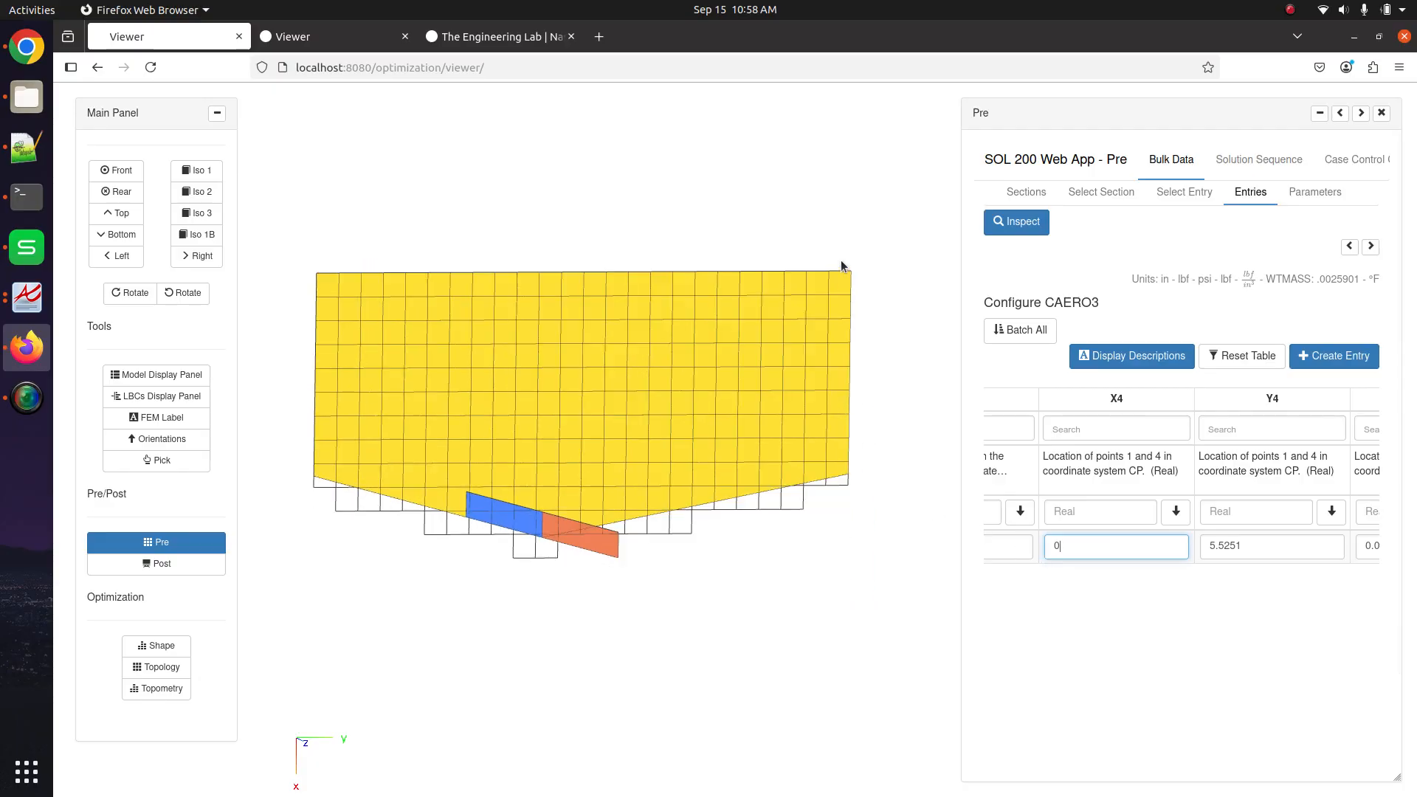
drag(1075, 545, 1034, 544)
key(ctrl+v)
Set the X43 edge chord length of the CAERO3 entry to 3.07055 and inspect the panel's outboard edge
scroll(1326, 595, right, 1)
scroll(1319, 597, right, 1)
drag(1320, 601, 1373, 603)
drag(1243, 546, 1229, 546)
text(3)
drag(575, 560, 523, 473)
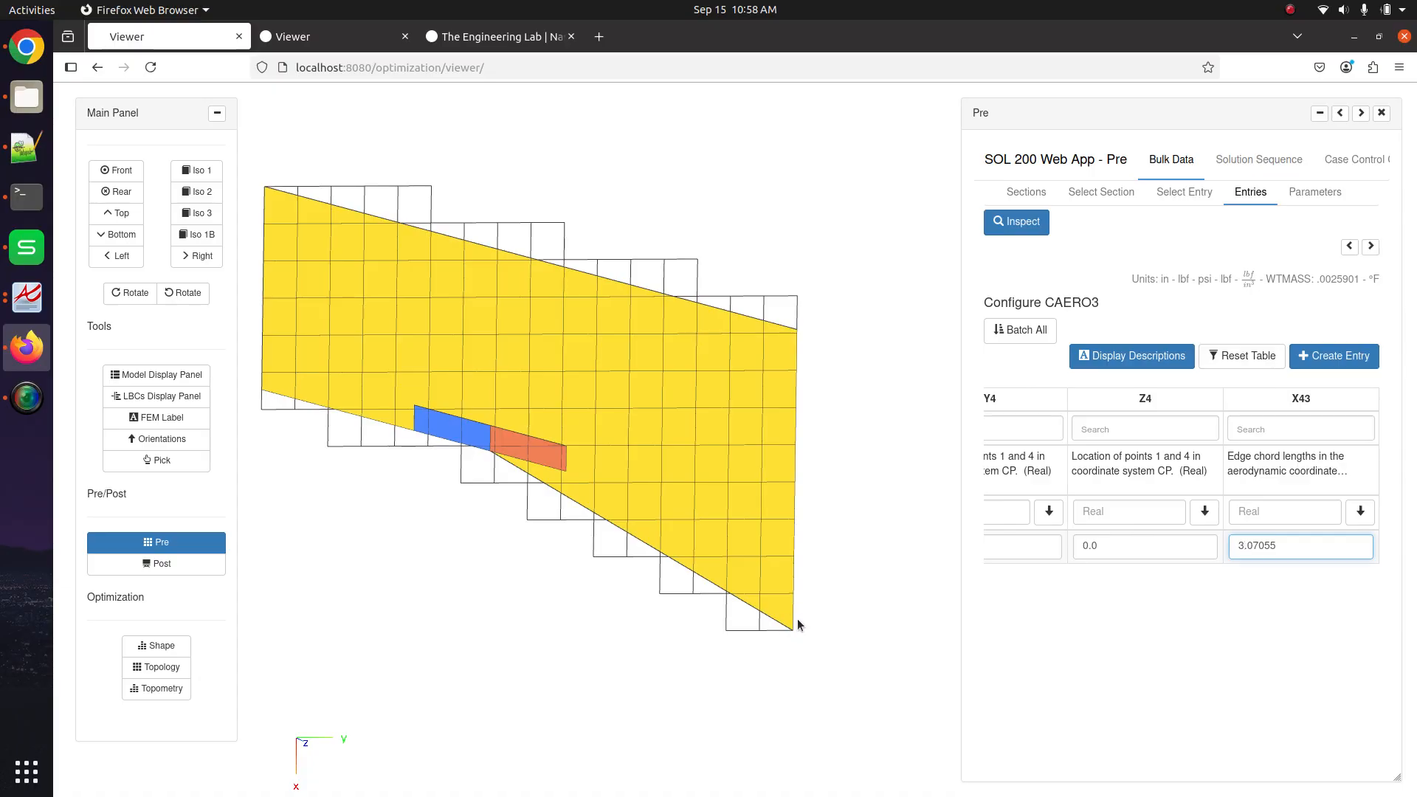
scroll(786, 429, up, 5)
drag(847, 436, 755, 475)
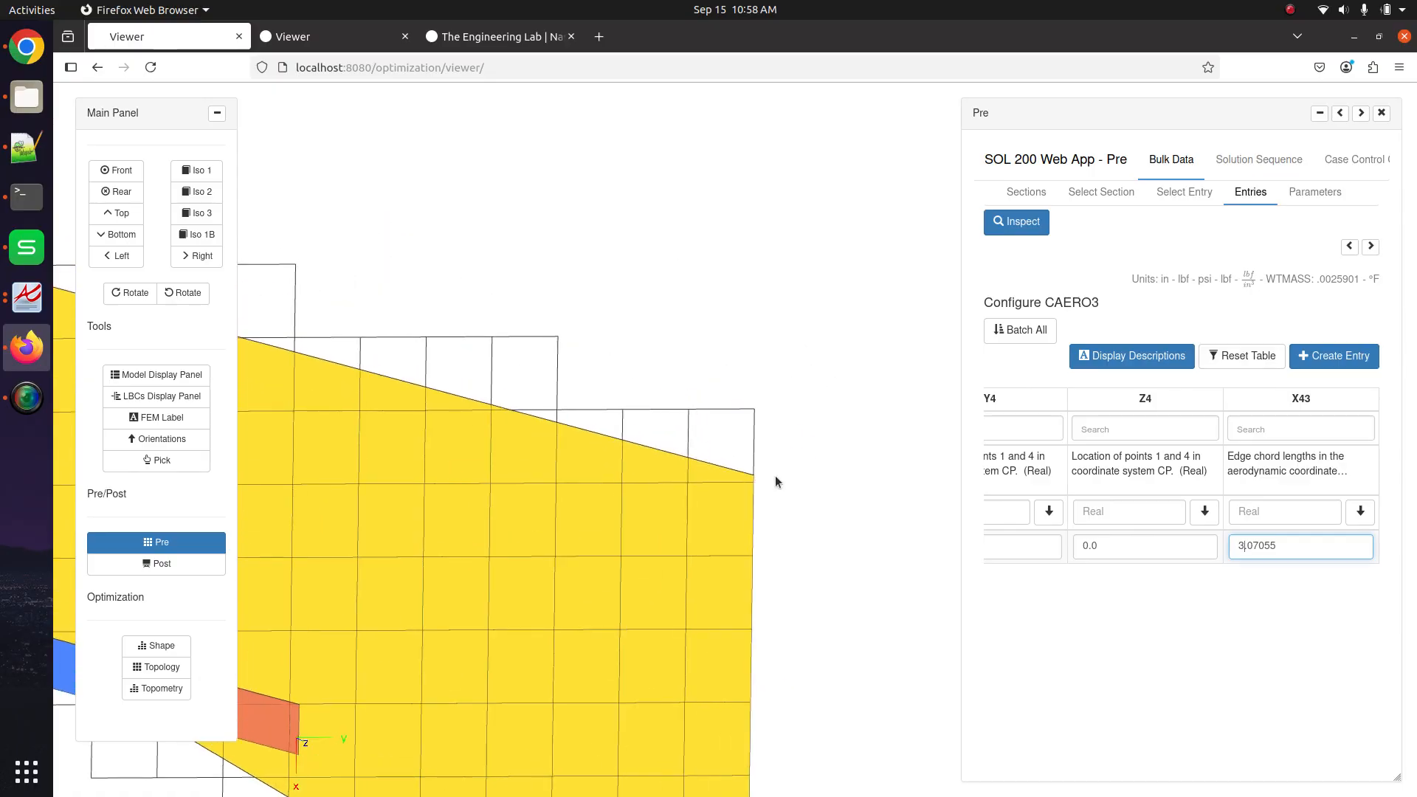
drag(766, 539, 727, 270)
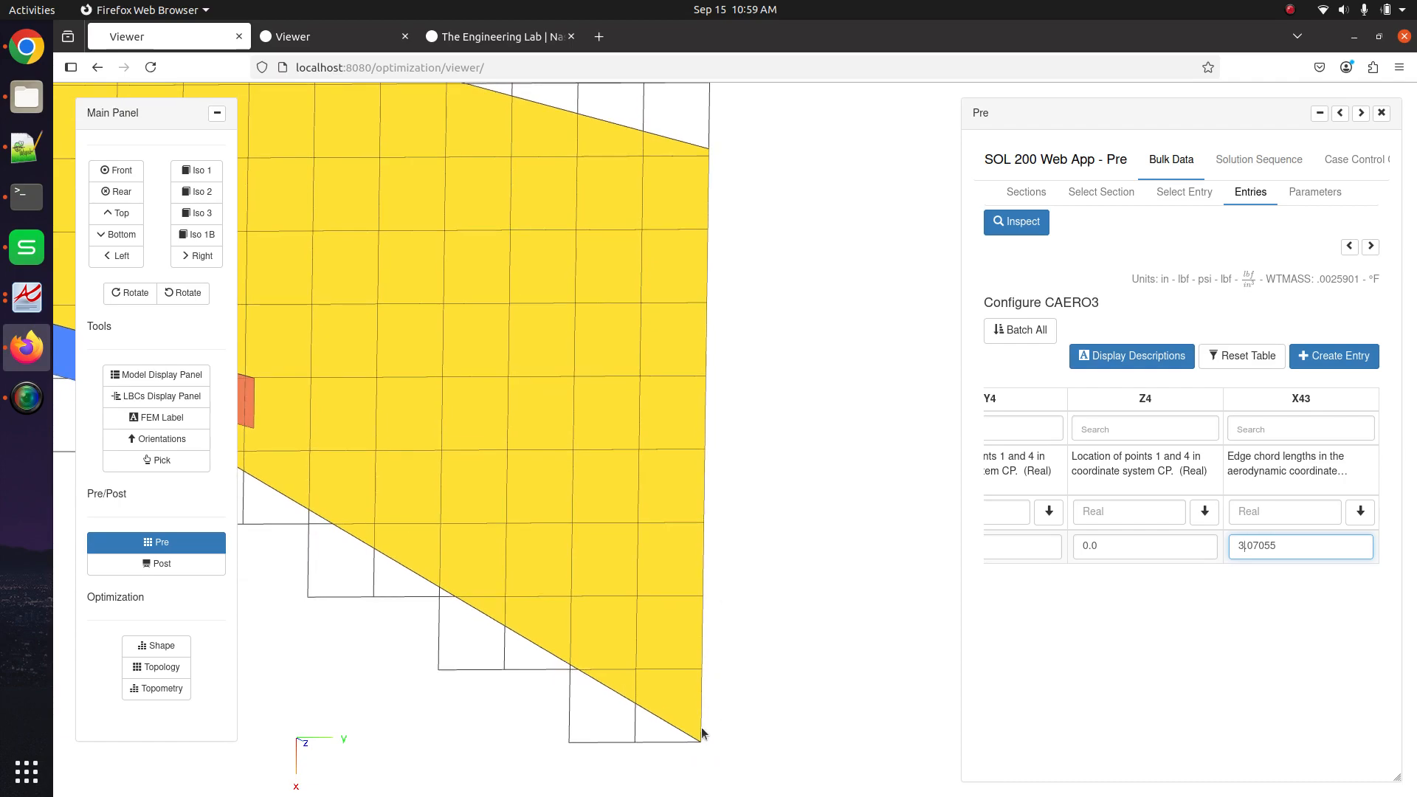
scroll(702, 742, down, 5)
scroll(591, 620, up, 5)
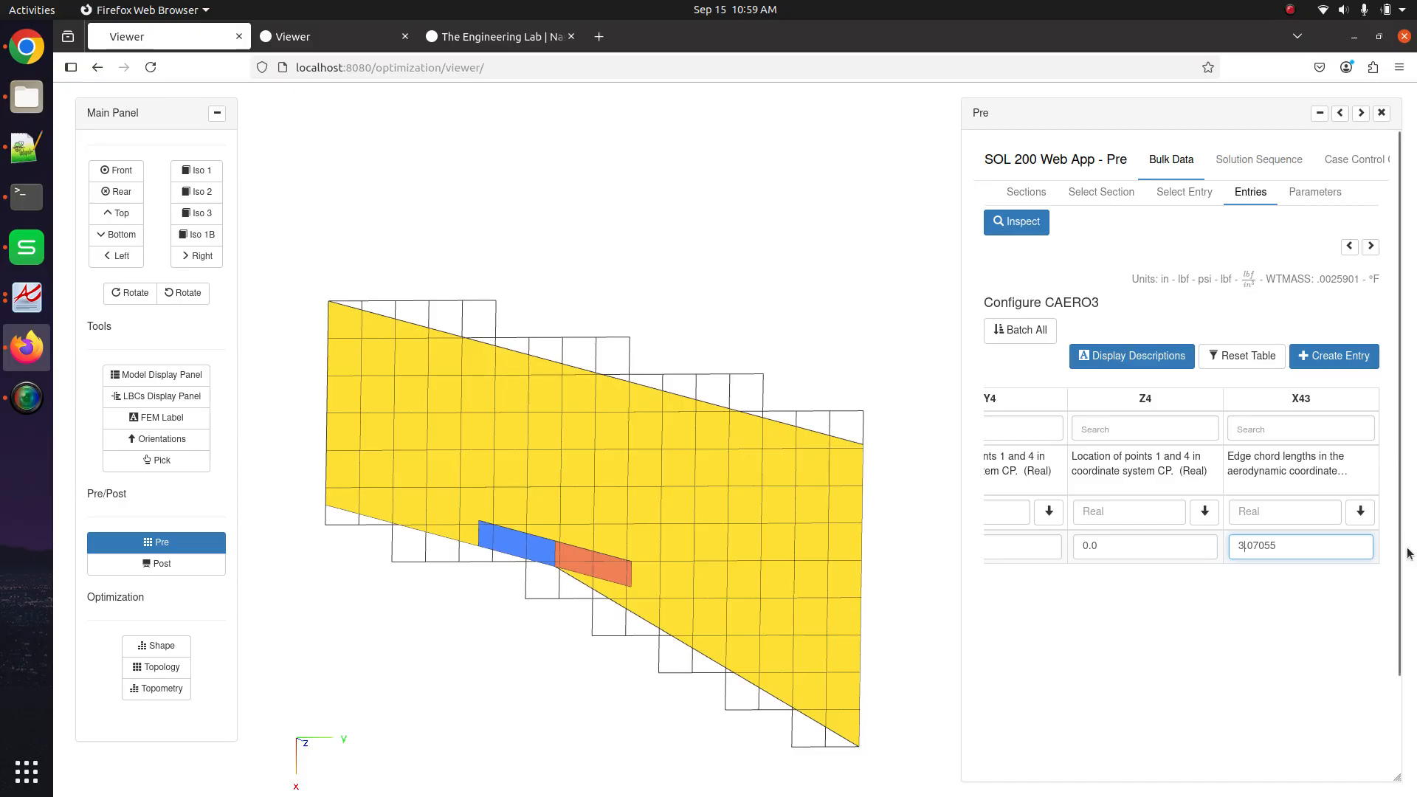
Restore the CAERO3 entry's X43 edge chord length to 2.07055
double_click(1280, 546)
key(ctrl+v)
click(1223, 607)
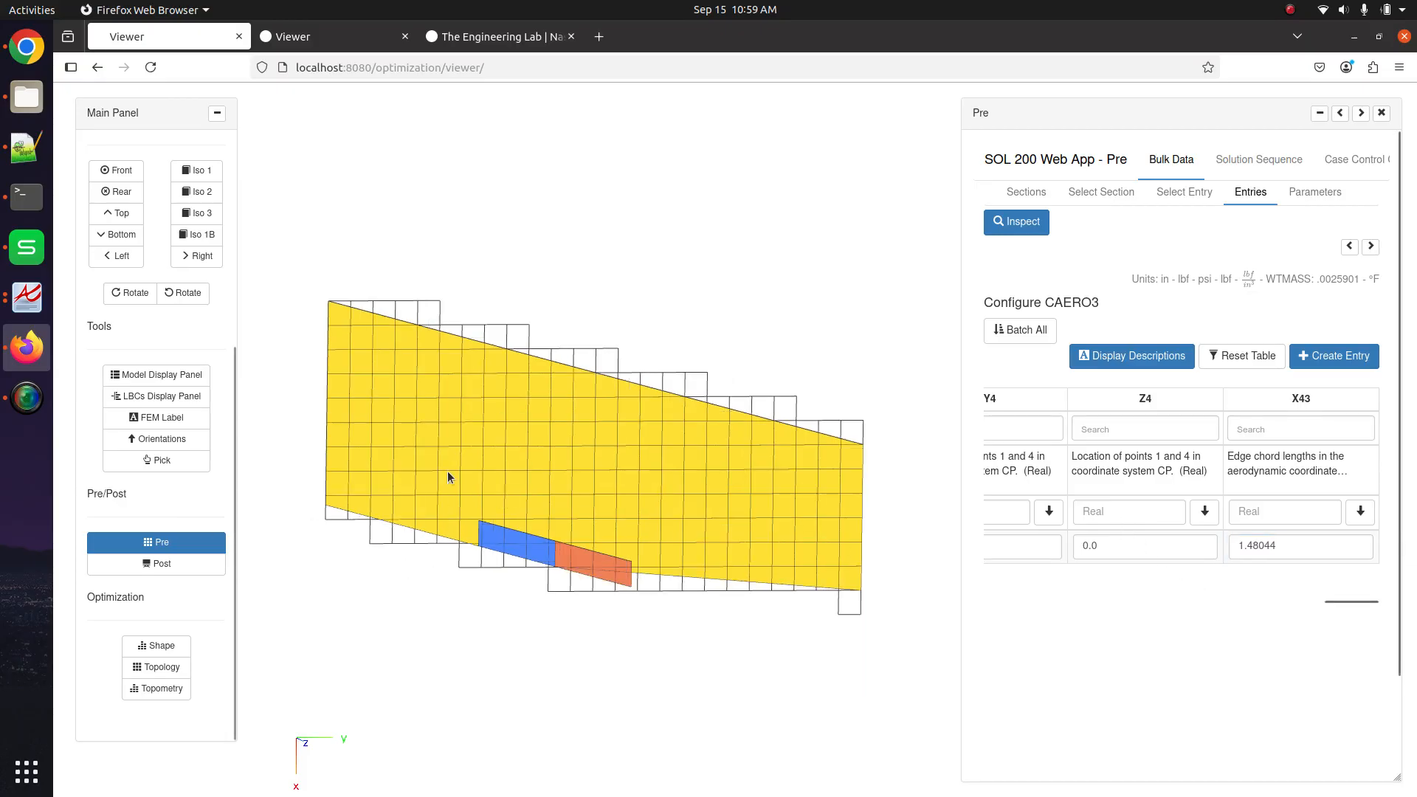
click(1281, 549)
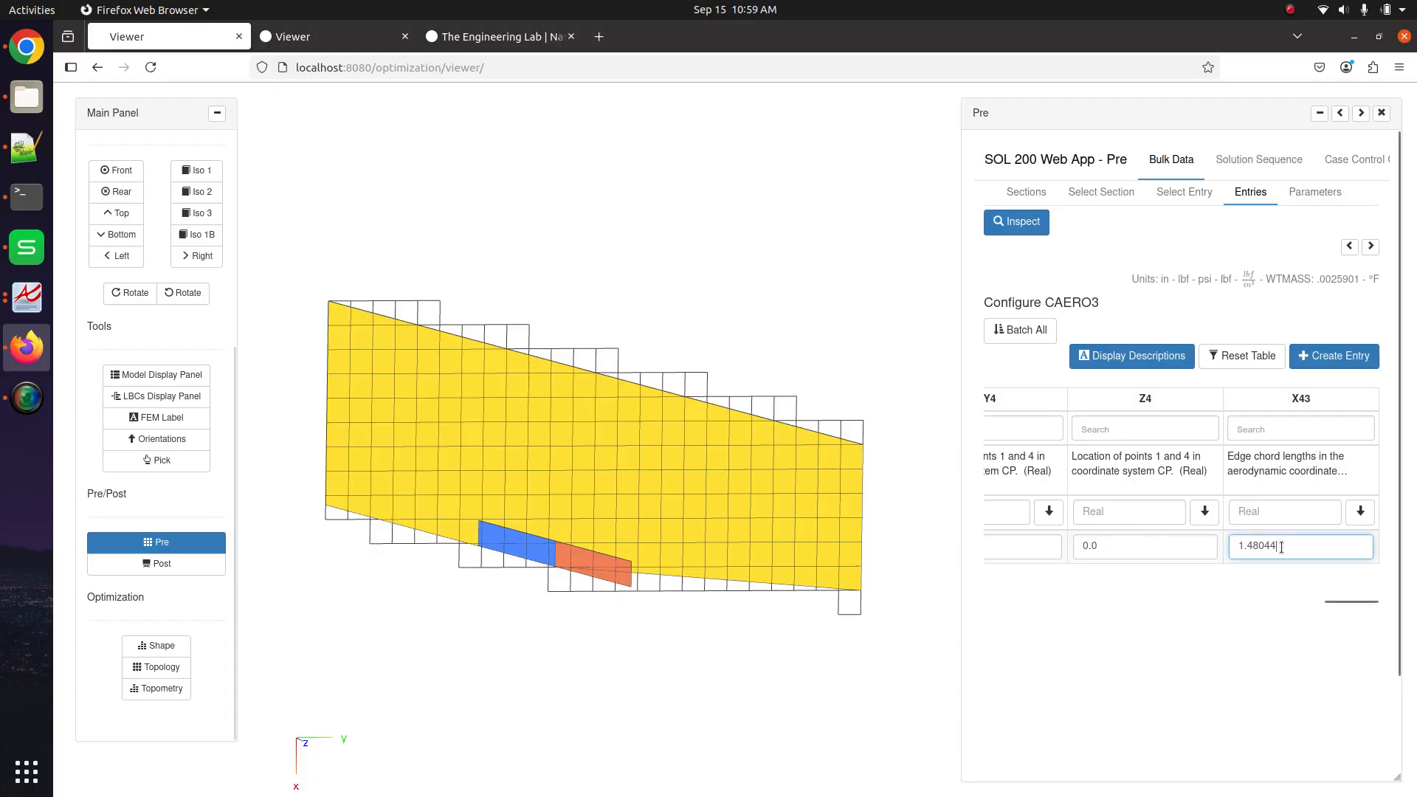
key(ctrl+z)
key(ctrl+z)
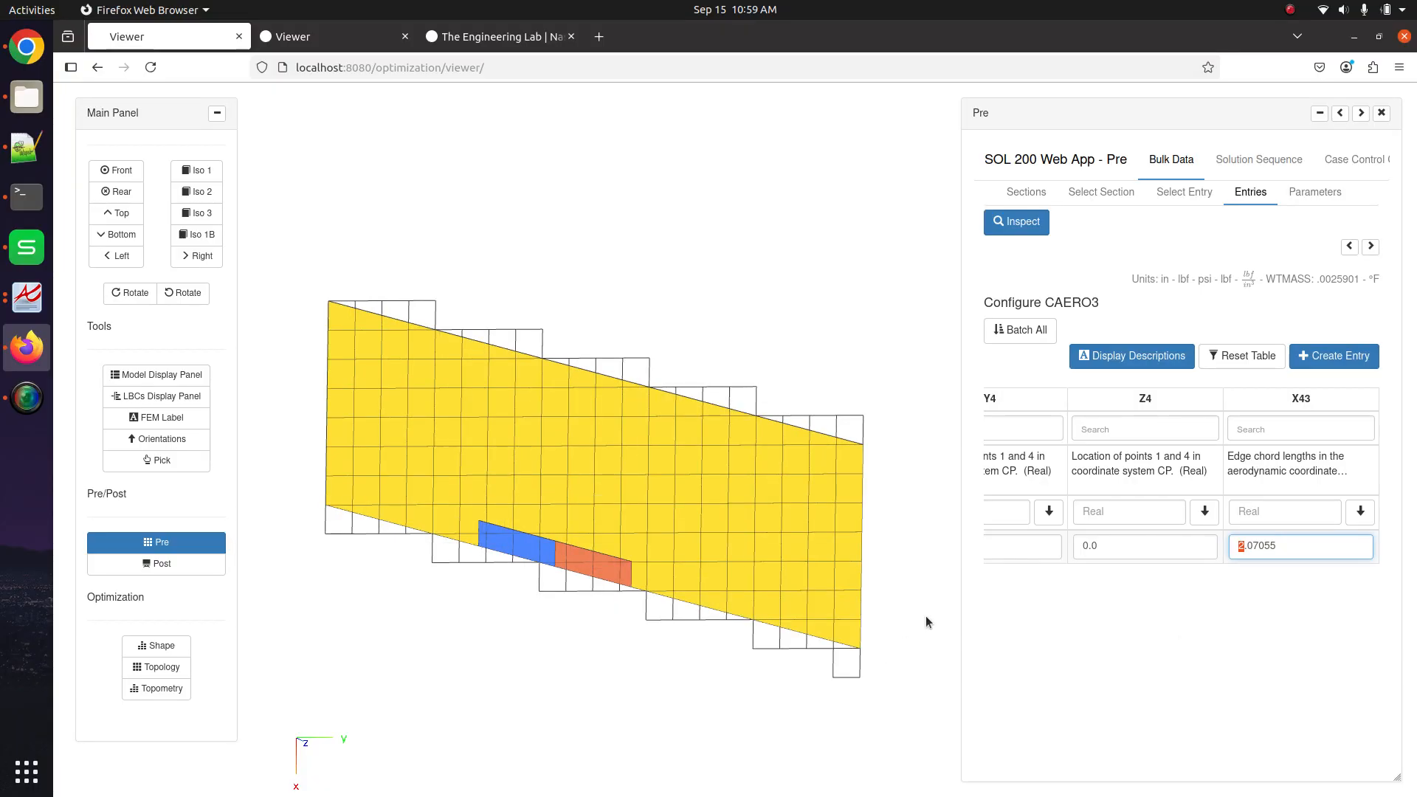
Close the entry configuration and hide the wireframe of the CAERO3 101 boxes in the model display settings
click(169, 542)
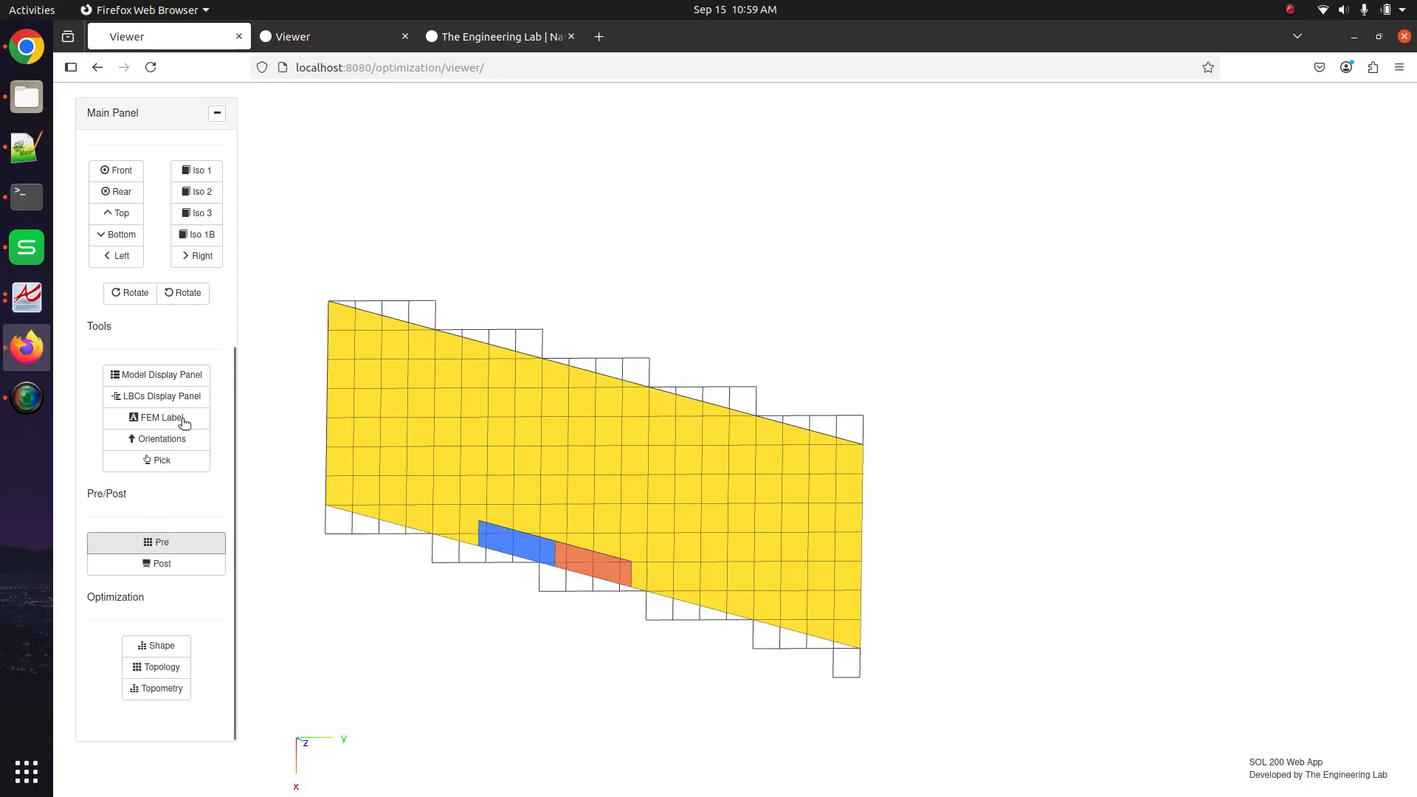
click(189, 375)
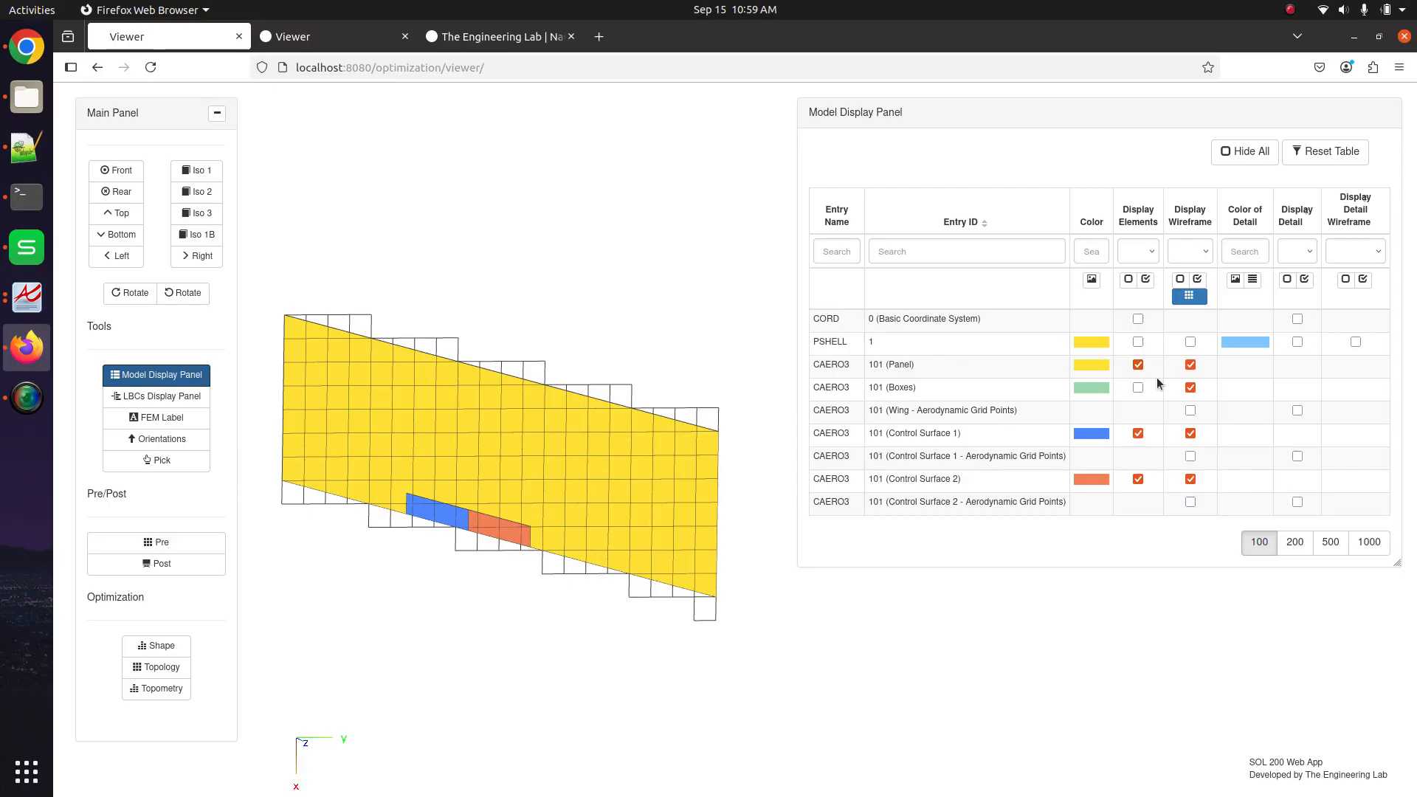
click(1190, 388)
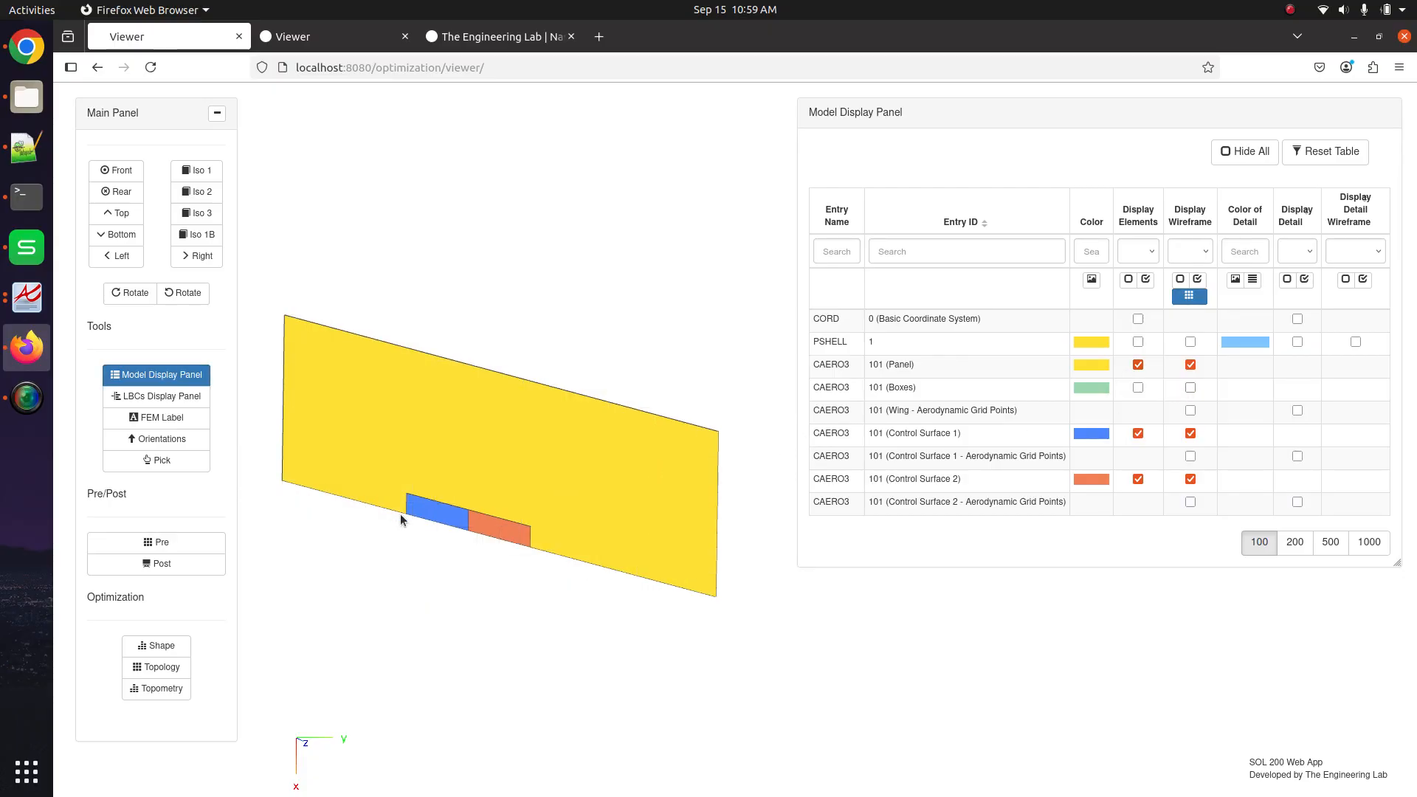
drag(406, 525, 440, 536)
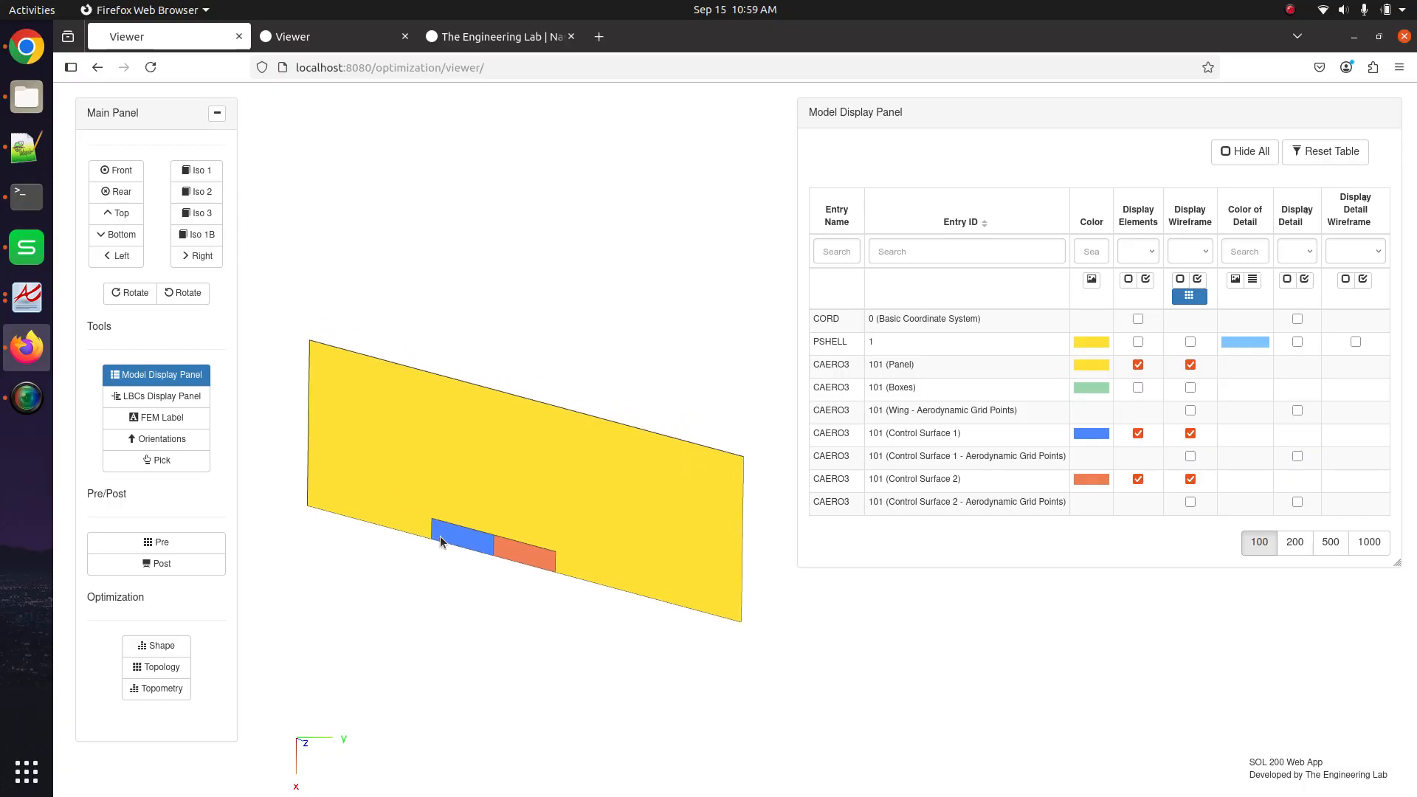
Display the wireframe and detail of the aerodynamic grid points for the wing and control surfaces 1 and 2
click(1190, 411)
click(1297, 410)
click(1190, 456)
click(1297, 456)
click(1190, 502)
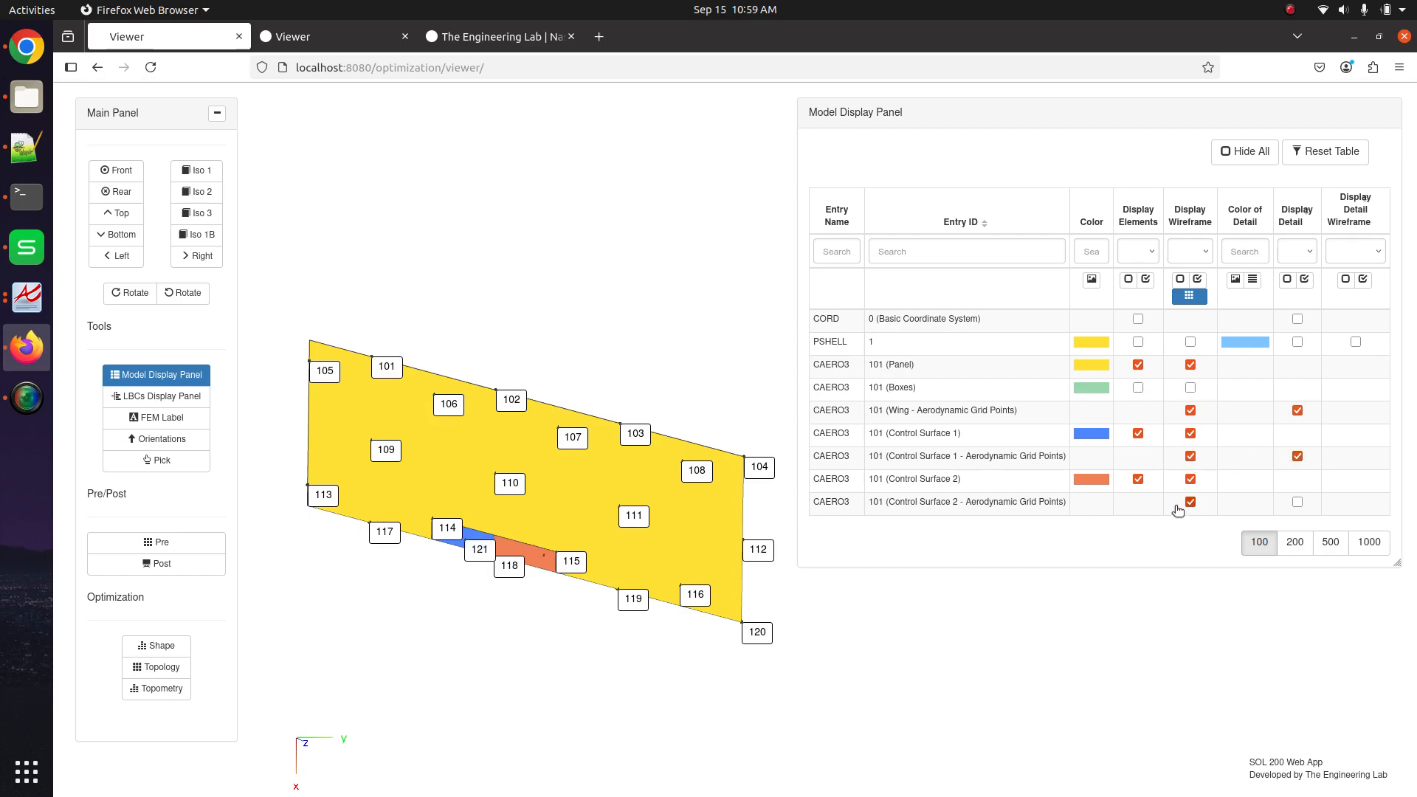
click(1297, 502)
Hide the wireframe and detail of the aerodynamic grid points for the wing and both control surfaces
click(1190, 411)
click(1297, 411)
click(1189, 457)
click(1297, 456)
click(1190, 502)
click(1297, 502)
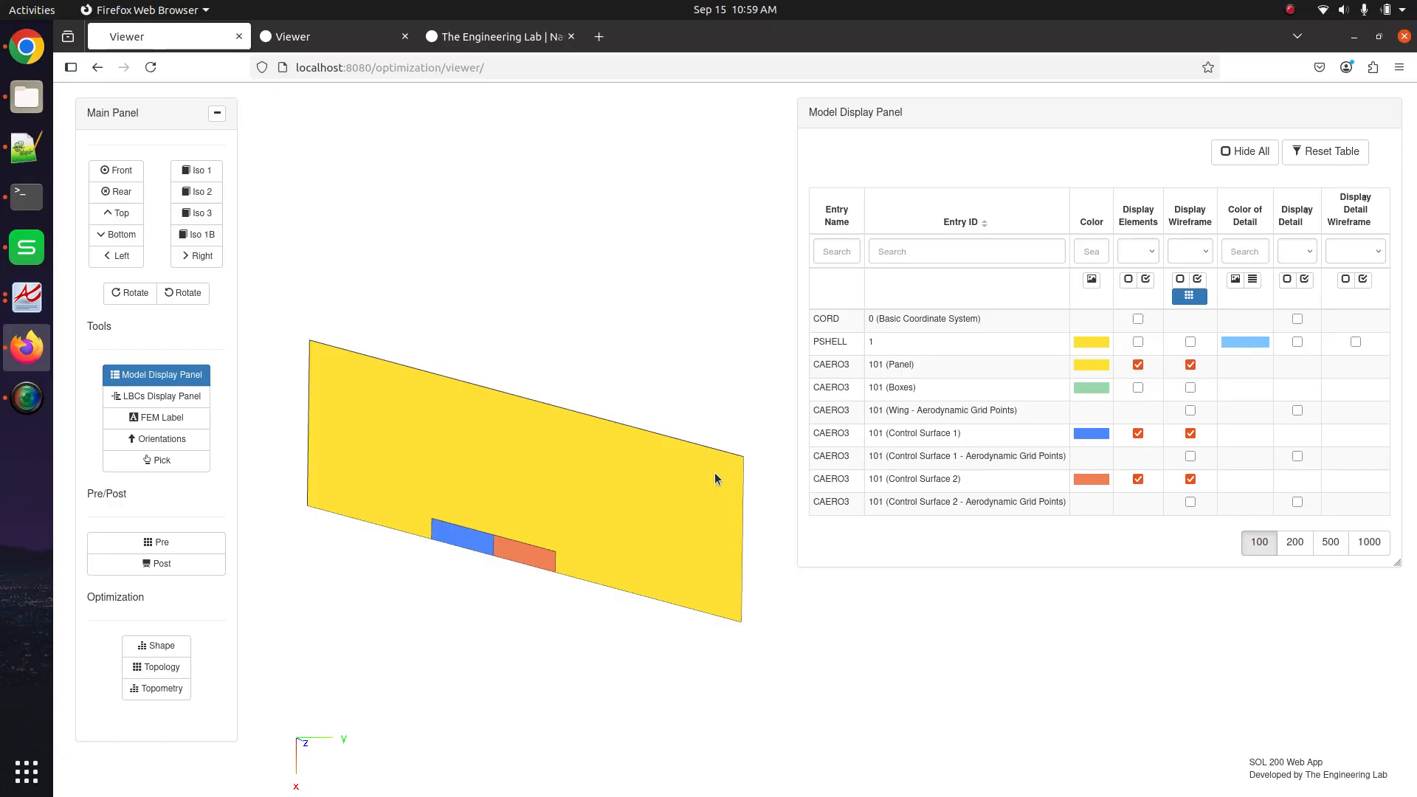
Display the elements and wireframe of the CAERO3 101 boxes, inspect the Mach box grid, and hide both again
click(1190, 388)
click(1138, 387)
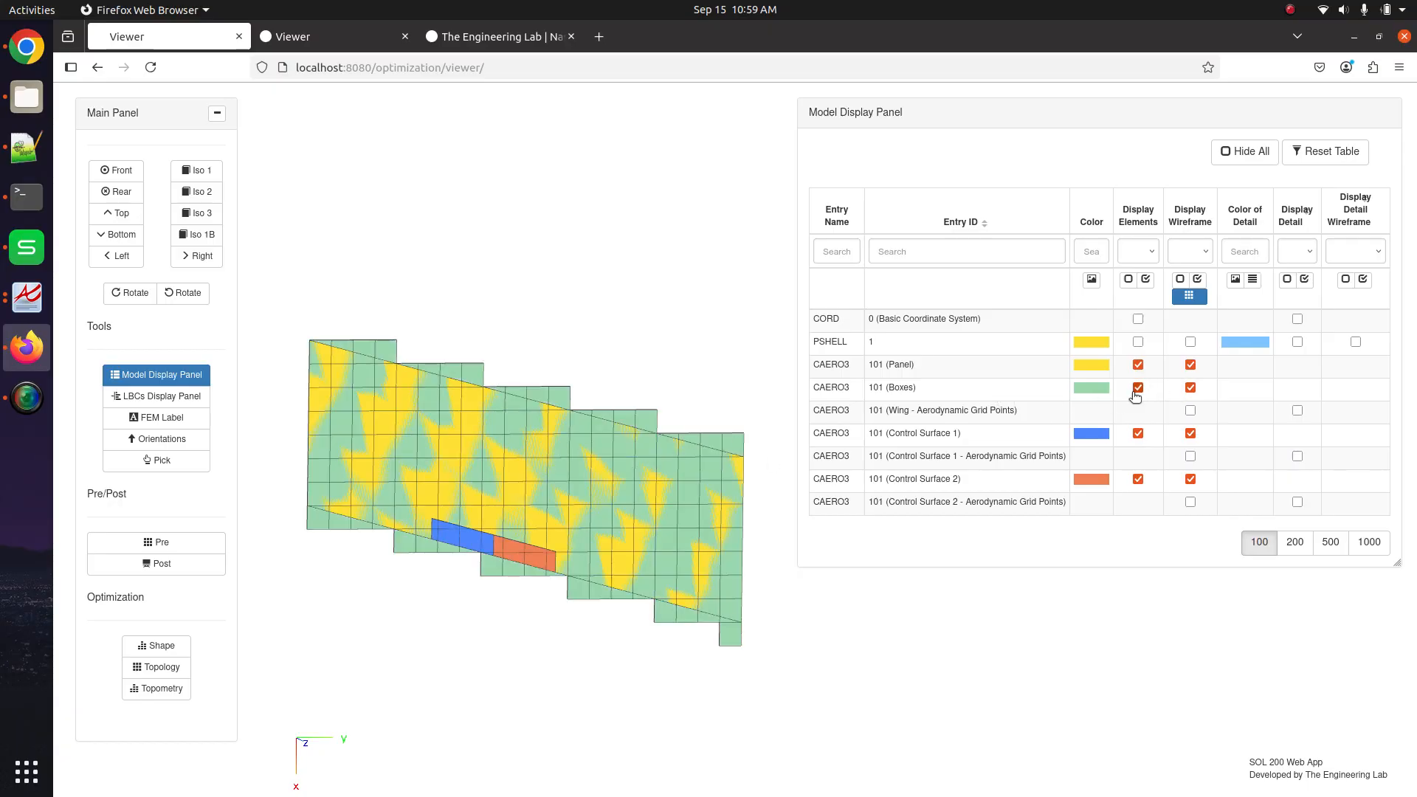
click(1139, 387)
drag(428, 495, 450, 517)
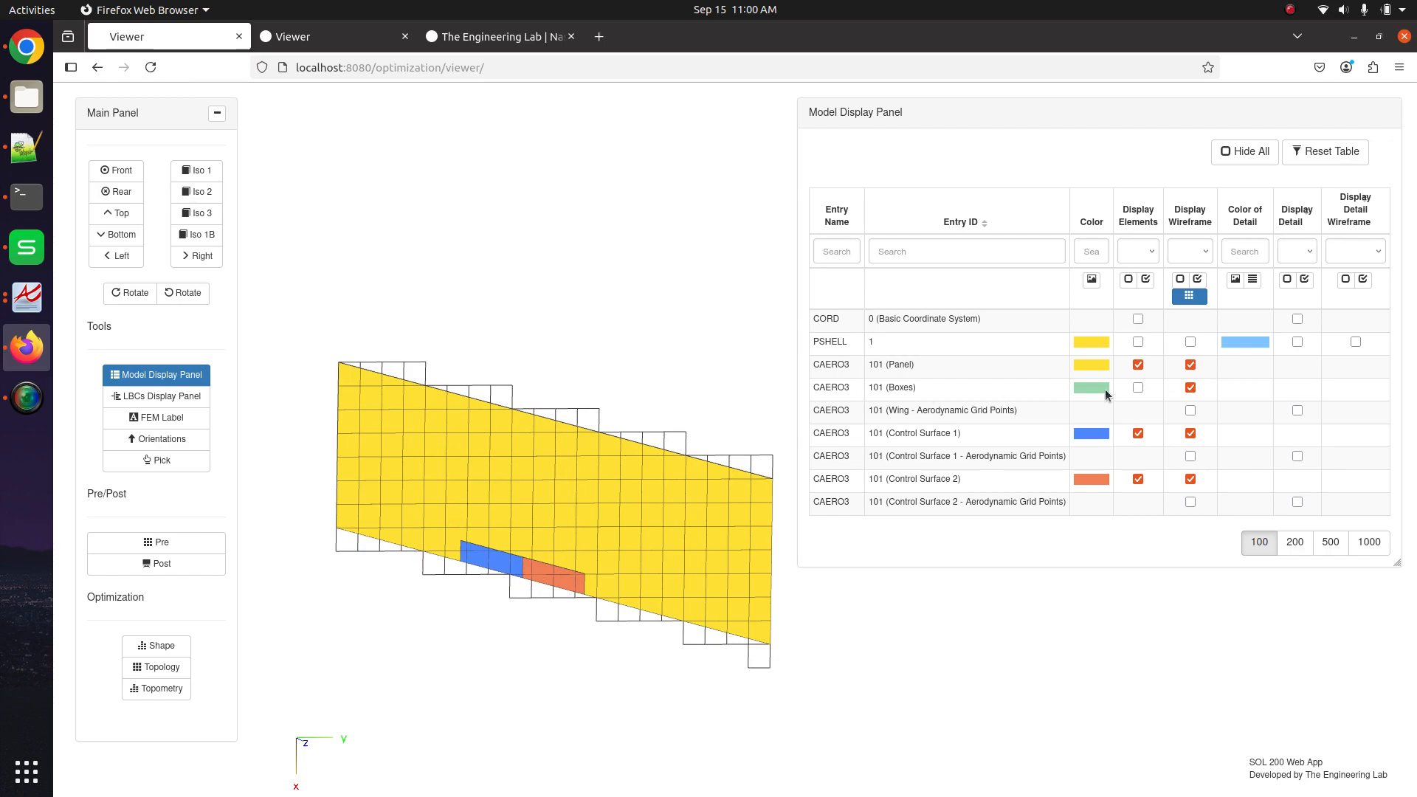
scroll(627, 468, up, 5)
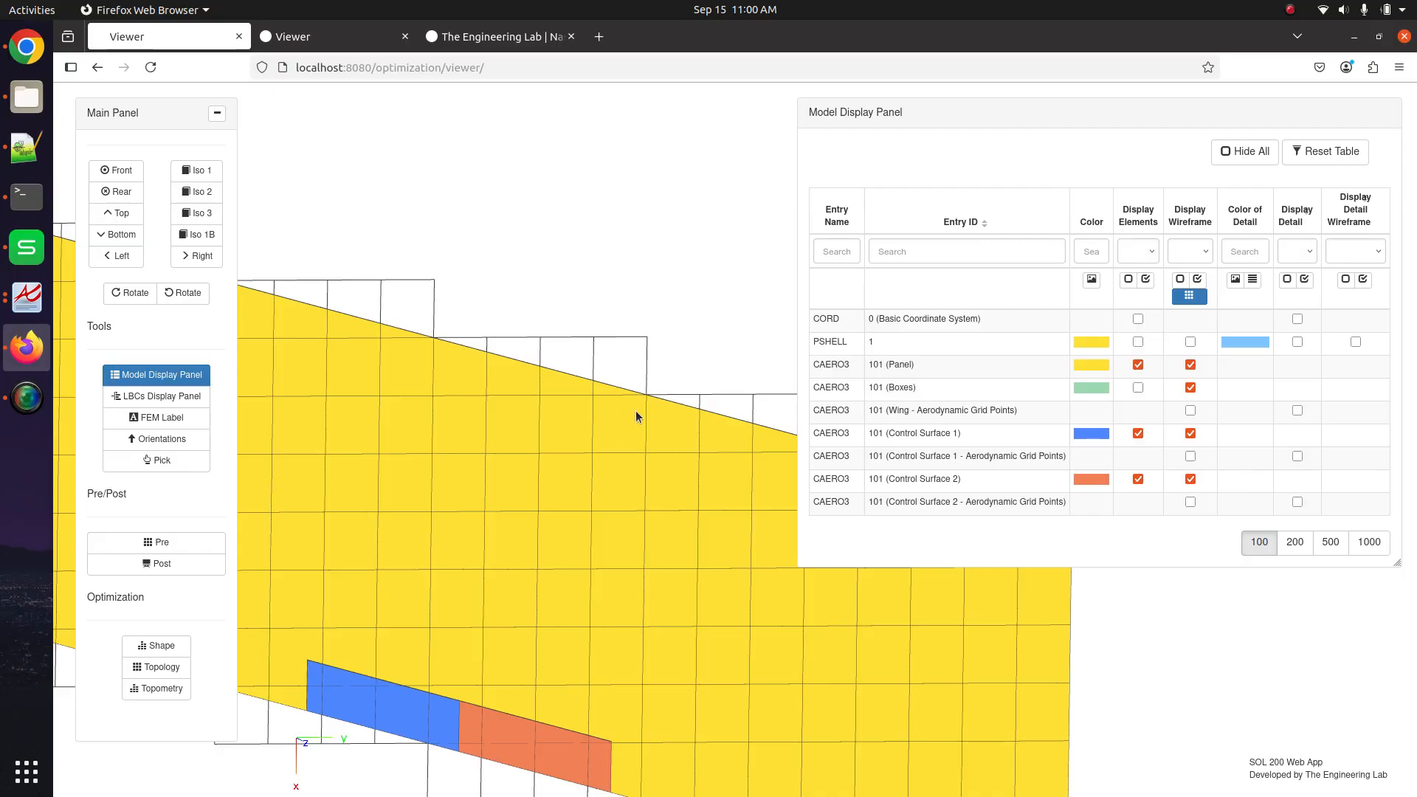
click(1189, 388)
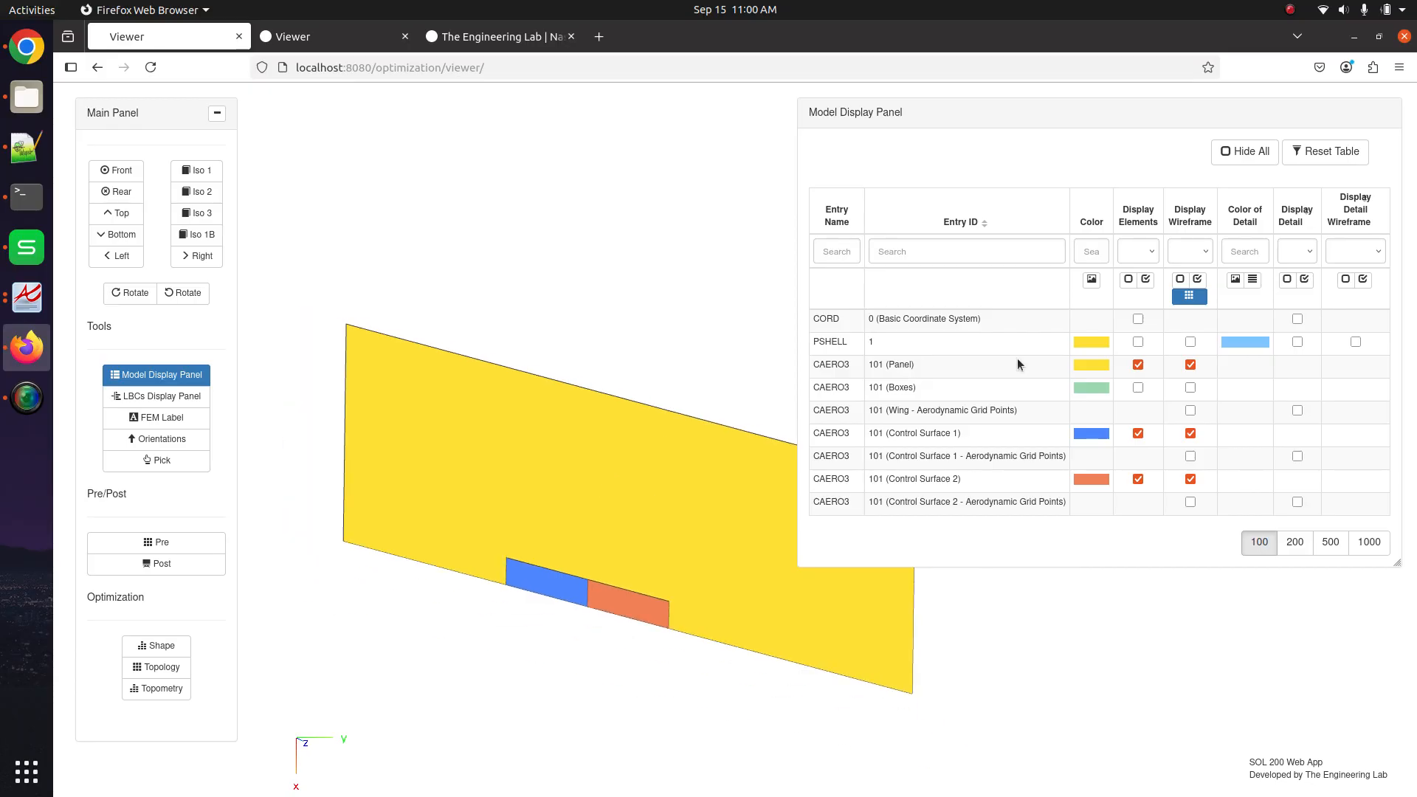
Switch to Notepad++ and show the "new 2" document containing the contact e-mail address
click(27, 148)
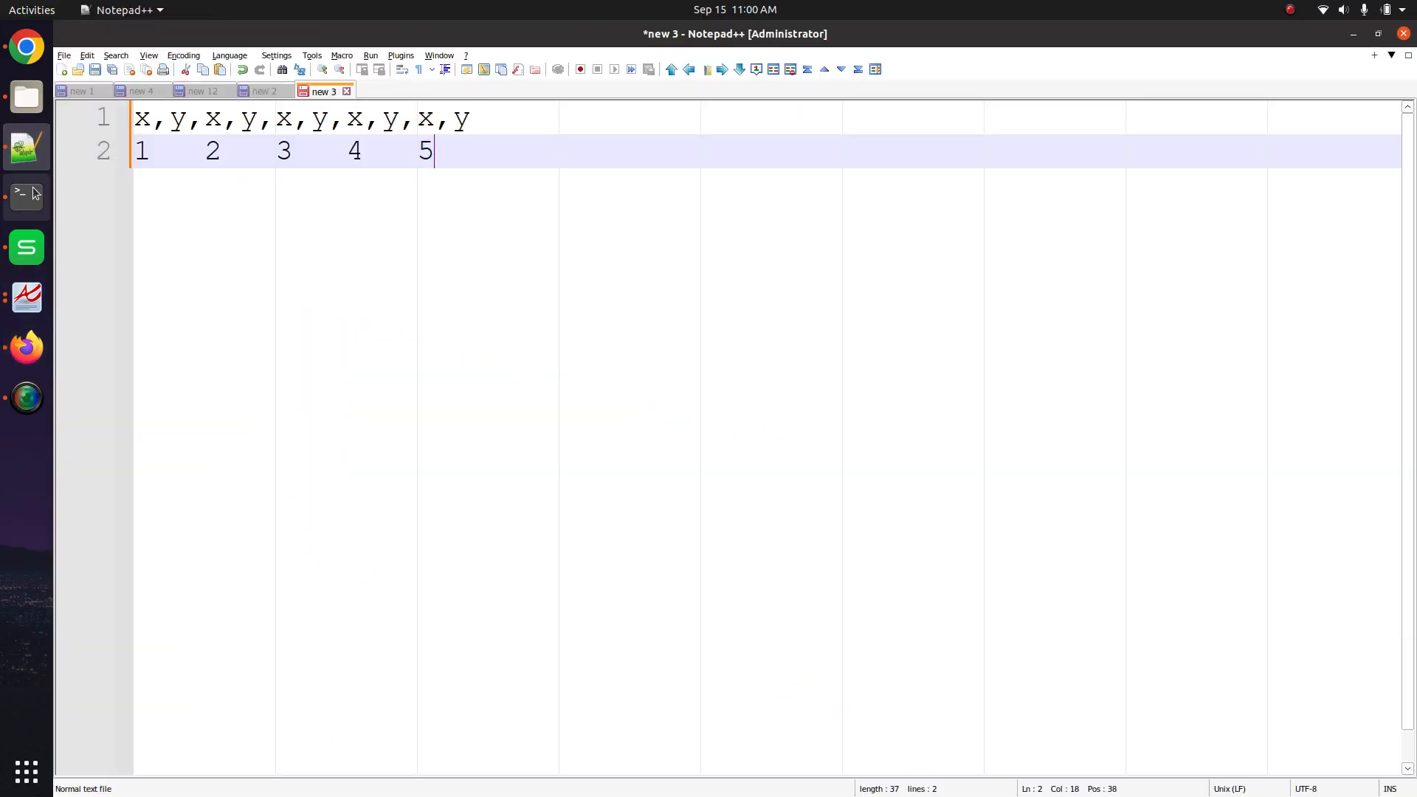
click(265, 91)
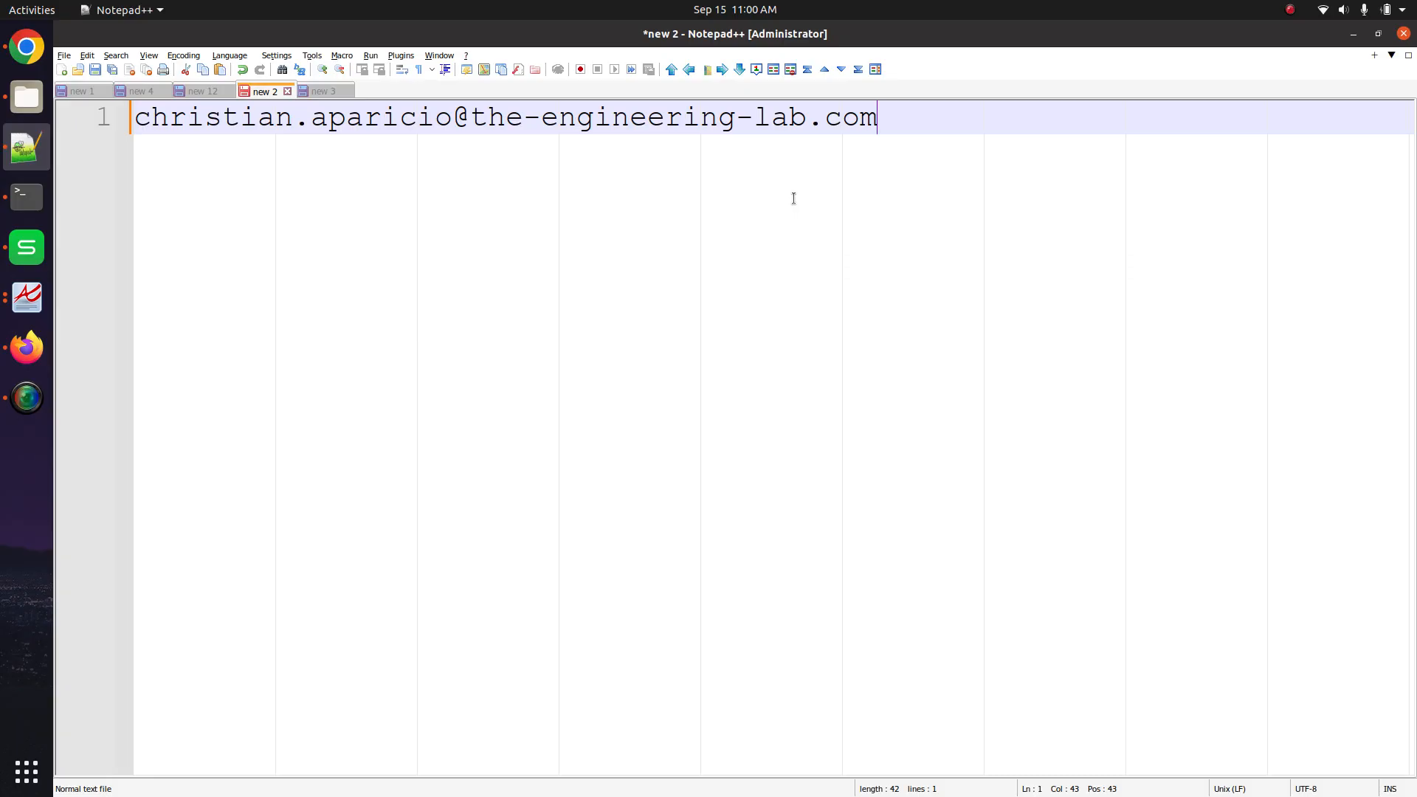